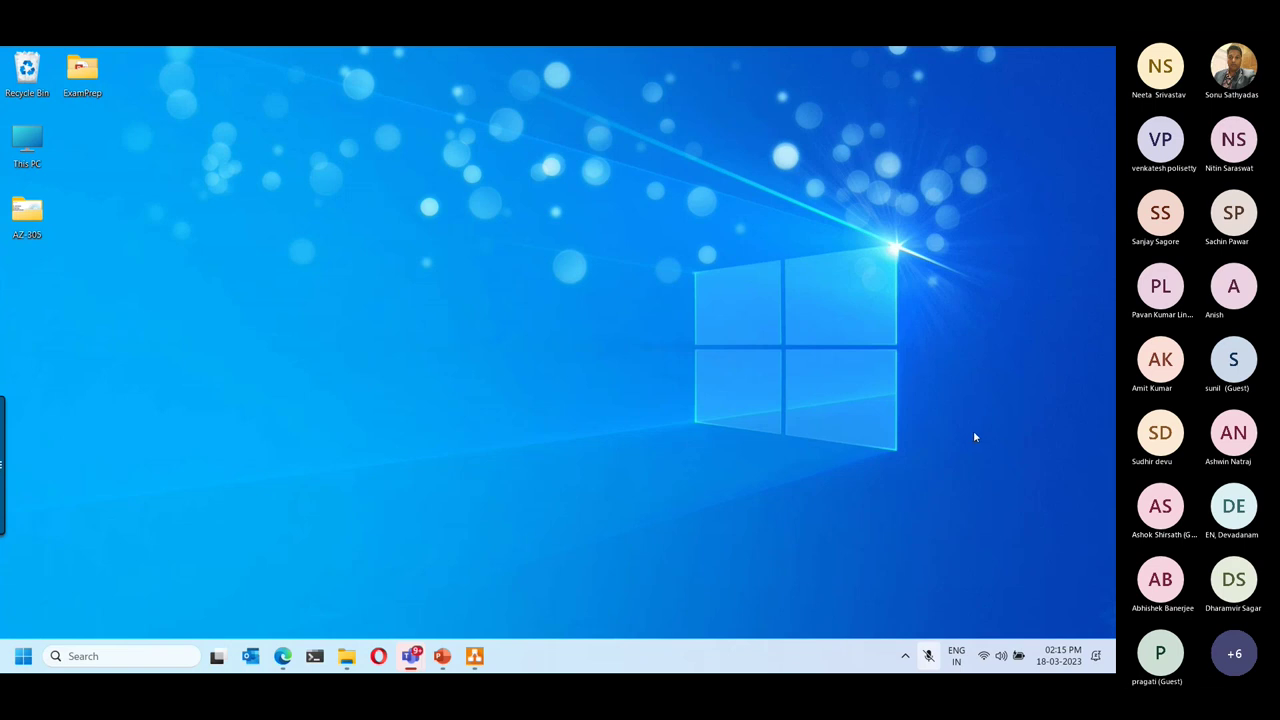
Bring the draw.io diagram window to the front and add a blank Page-3.
left_click(474, 656)
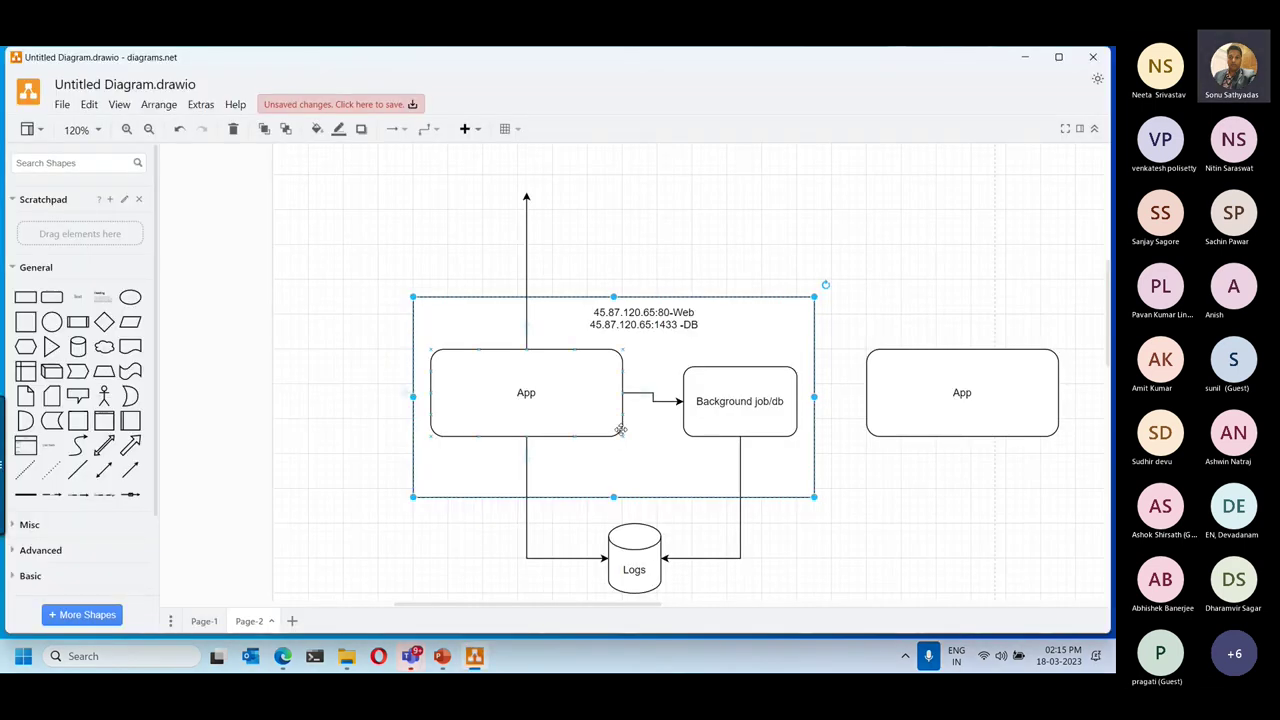
mouse_move(443, 657)
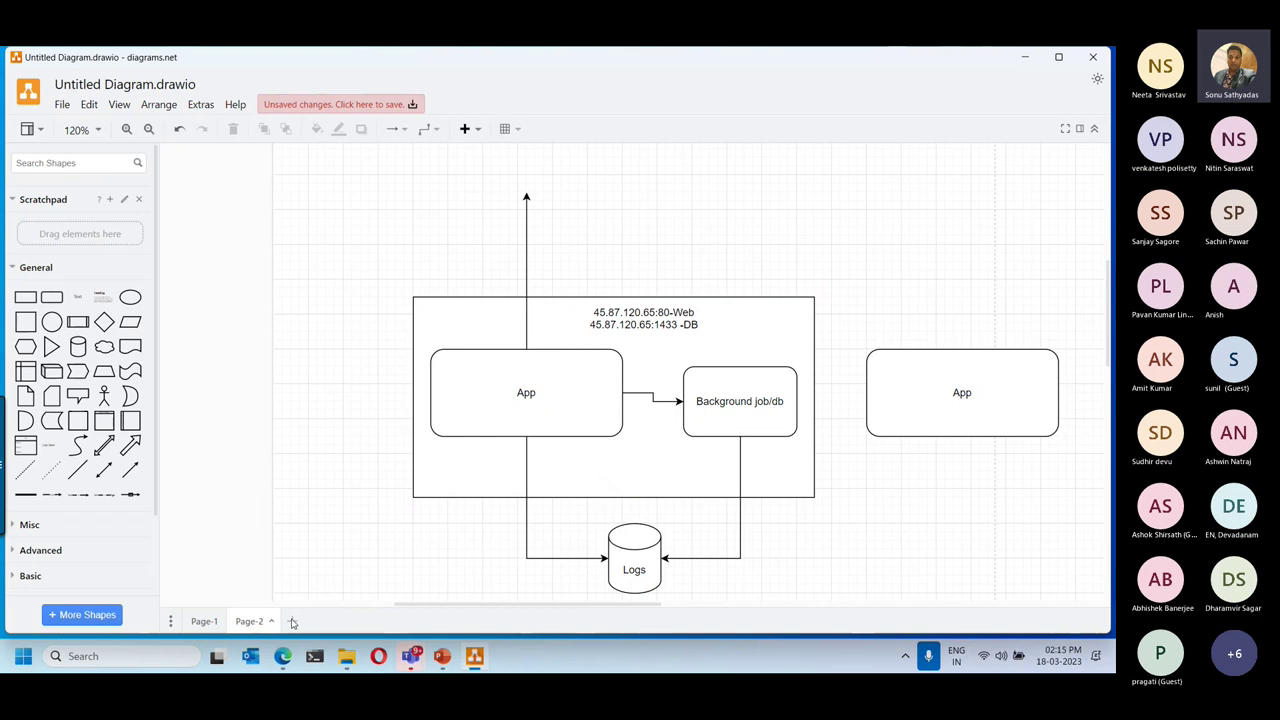
left_click(293, 621)
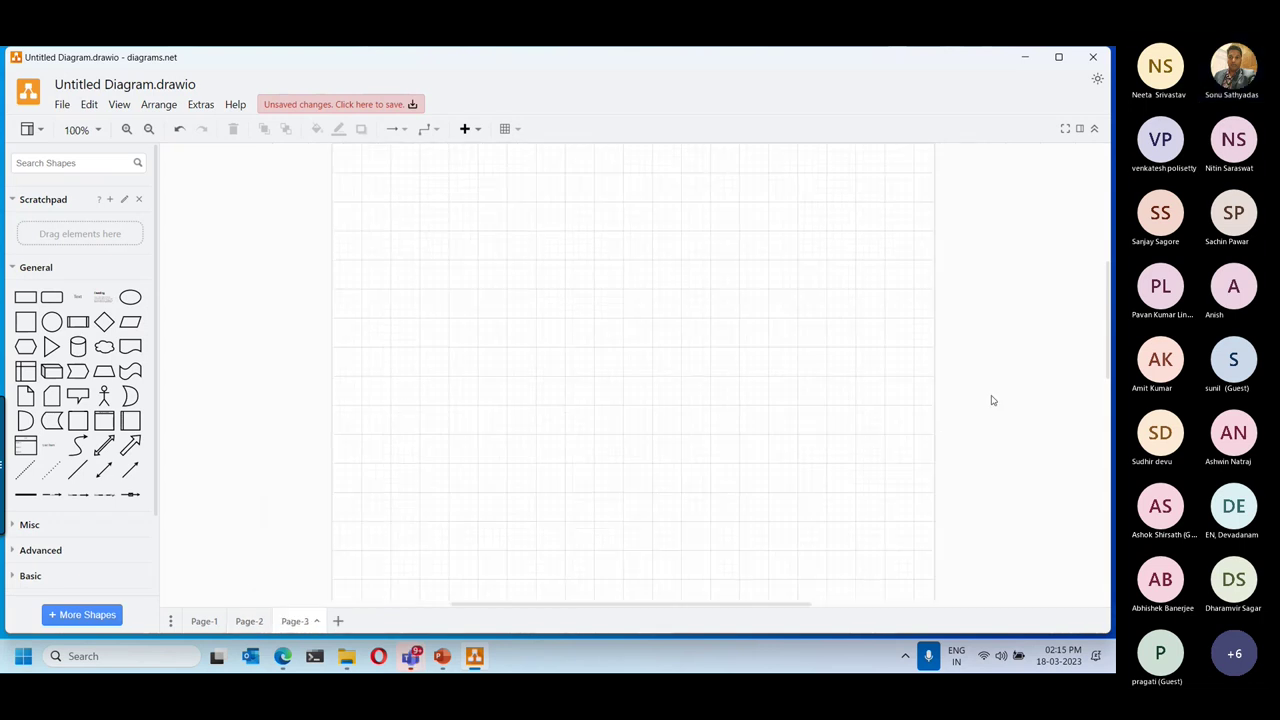
Place a large container rectangle and add a rounded box labelled Node 1 inside it.
left_click_drag(26, 297, 425, 263)
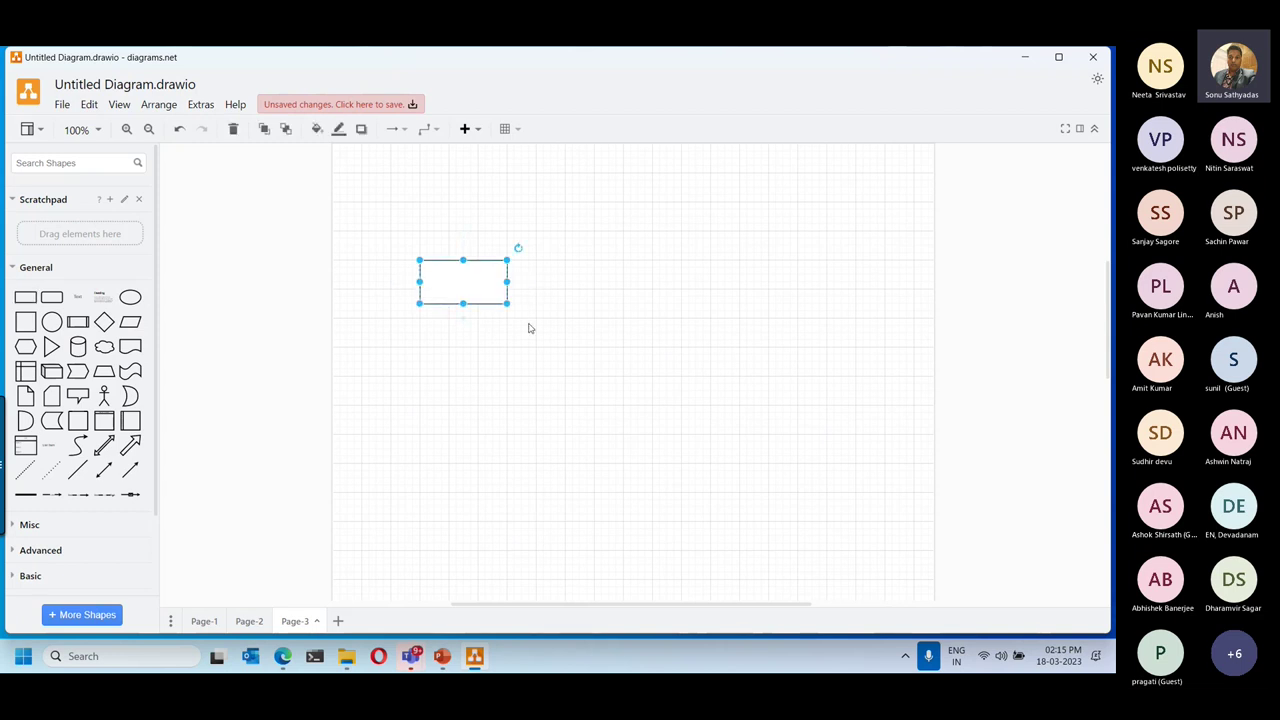
left_click_drag(505, 303, 855, 521)
left_click_drag(52, 297, 476, 314)
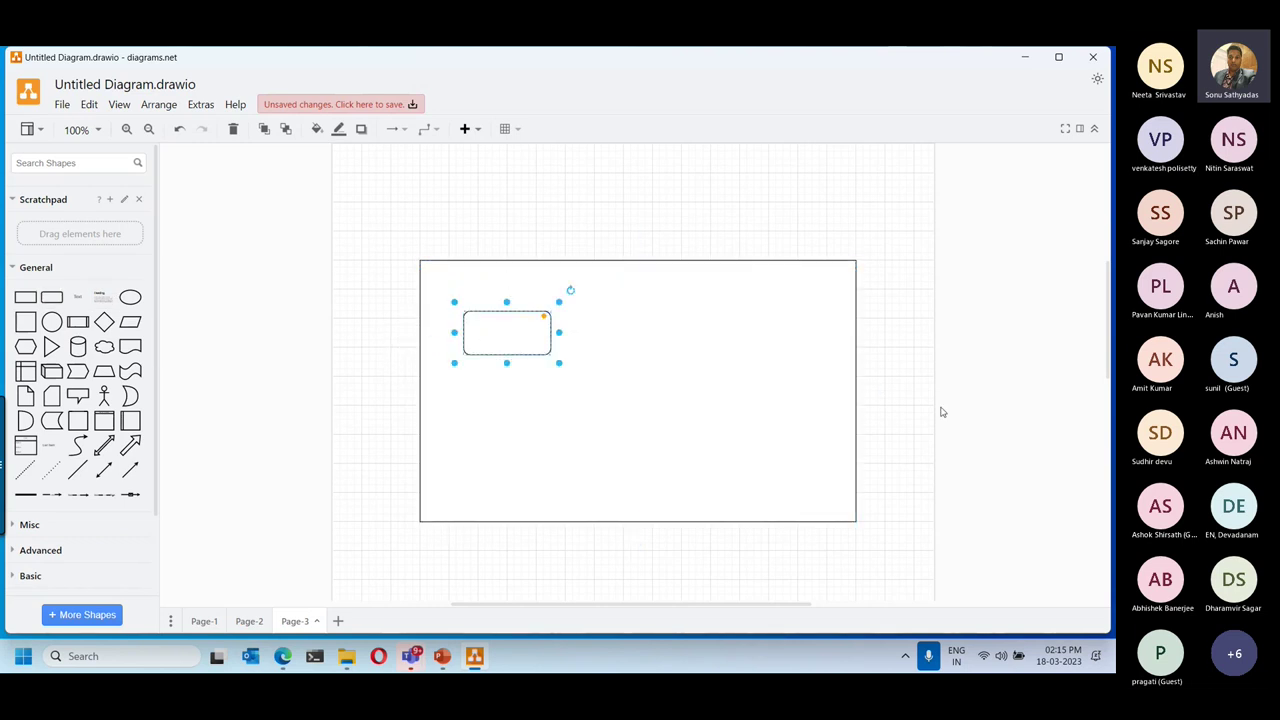
type("Node 1")
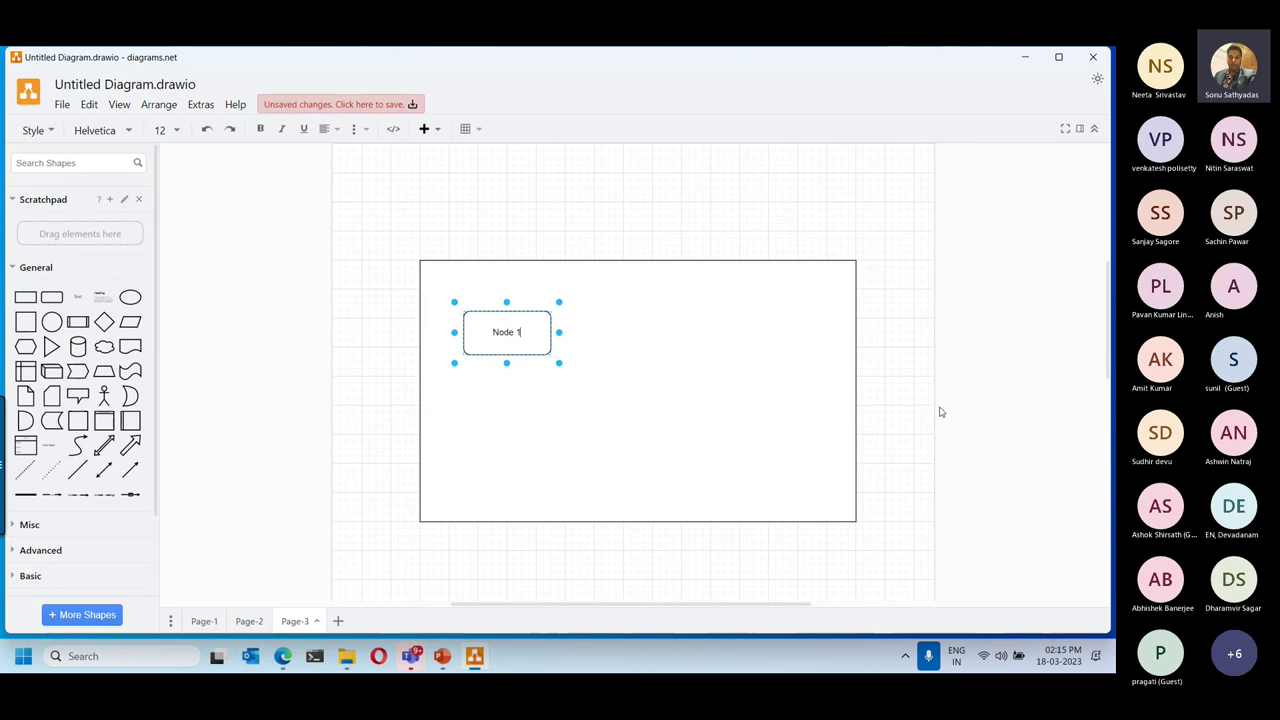
left_click(542, 217)
Copy Node 1 to its right and relabel the copy Node 2.
left_click(513, 319)
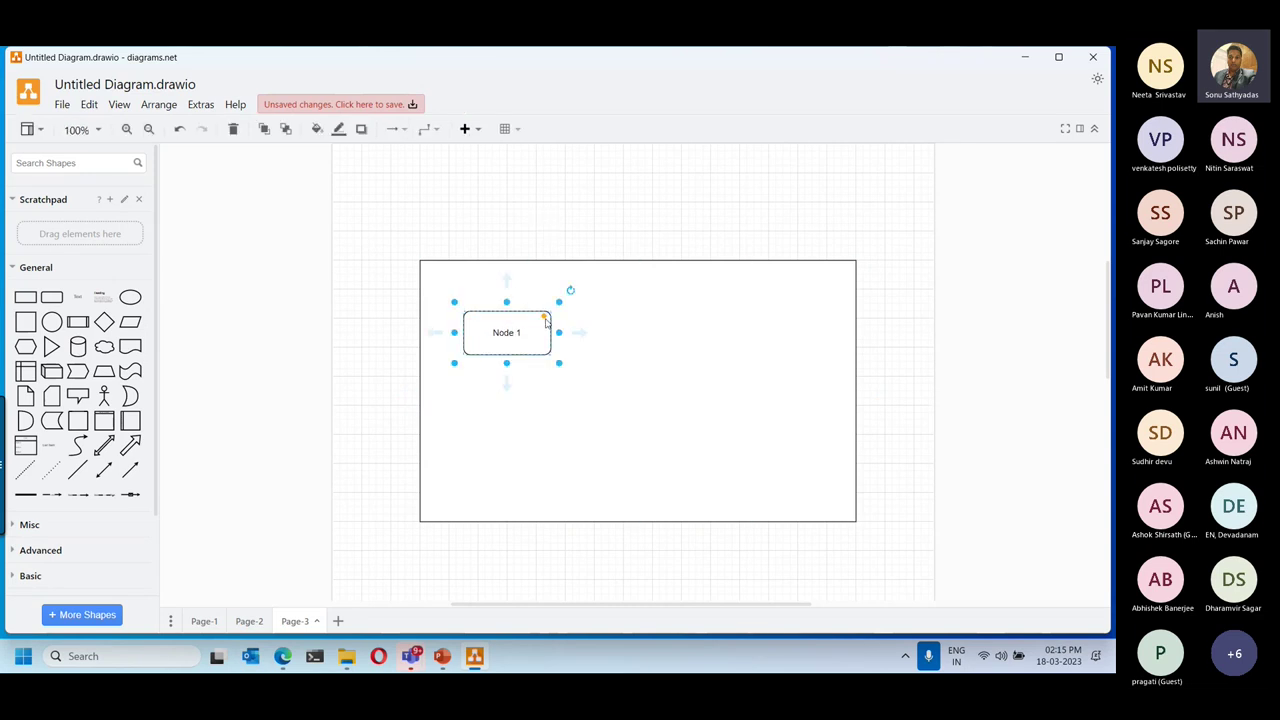
left_click_drag(520, 350, 646, 344)
double_click(652, 345)
left_click(661, 346)
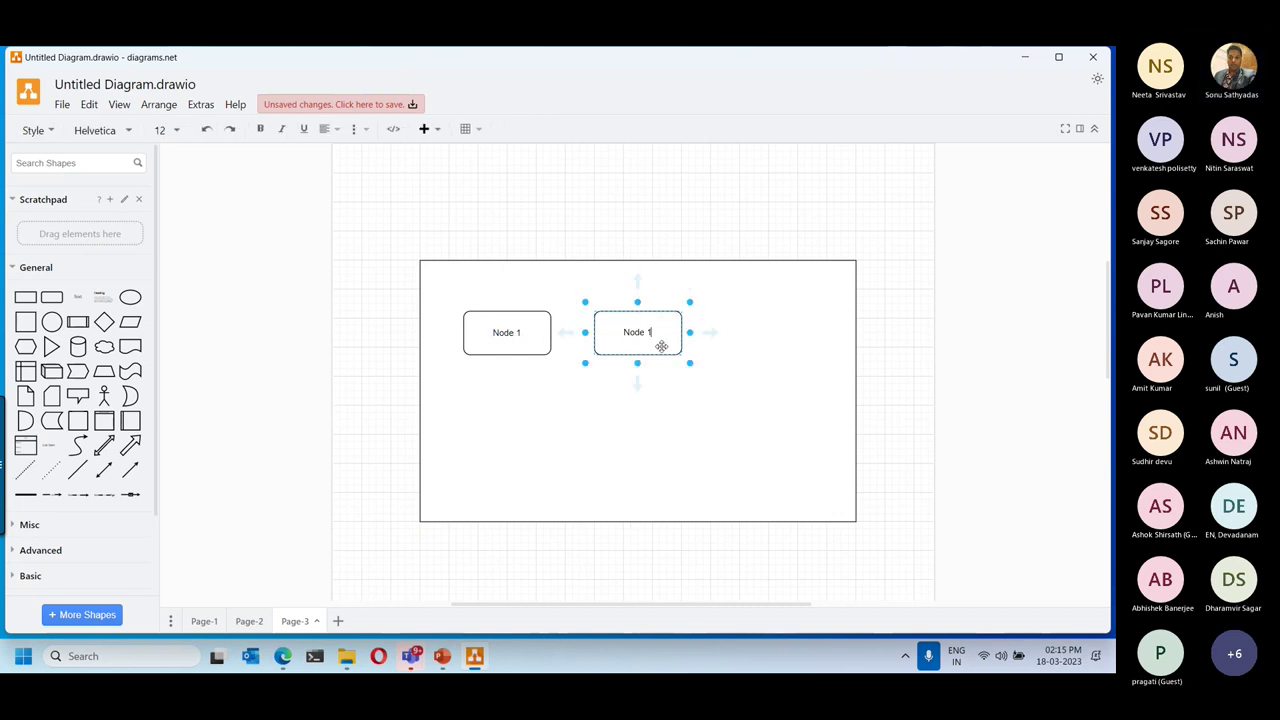
type("2")
left_click(551, 240)
Duplicate the box again to the right of Node 2 and label it Node 3.
key("ctrl+v")
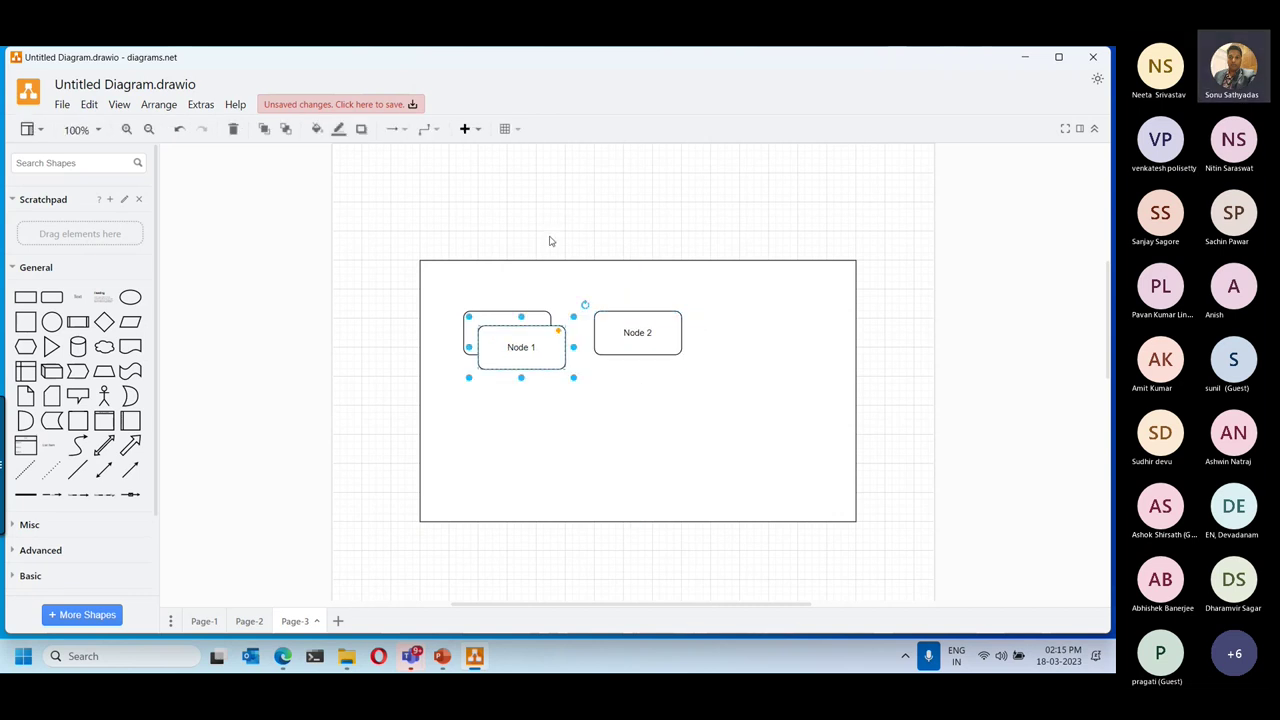
left_click_drag(509, 331, 758, 334)
double_click(758, 334)
key("End")
key("BackSpace")
type("3")
Label the large container AKS and shrink it to fit the nodes.
double_click(664, 410)
type("AKS")
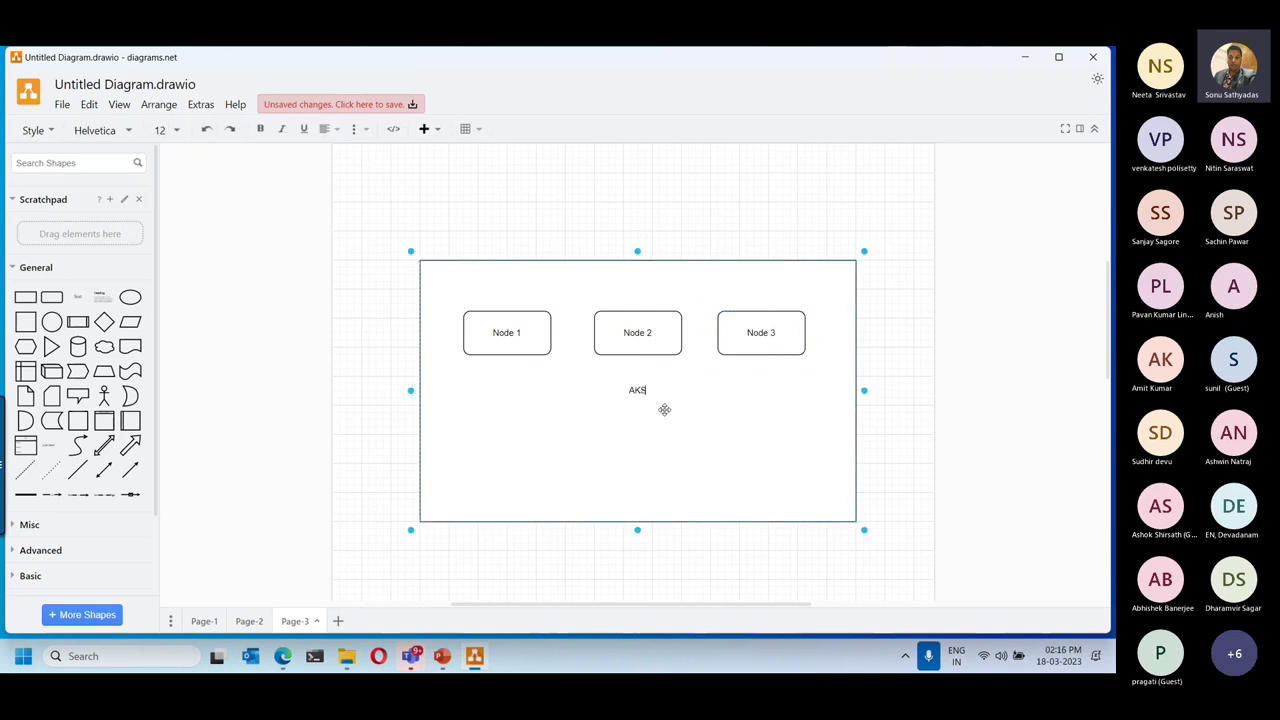
left_click(664, 410)
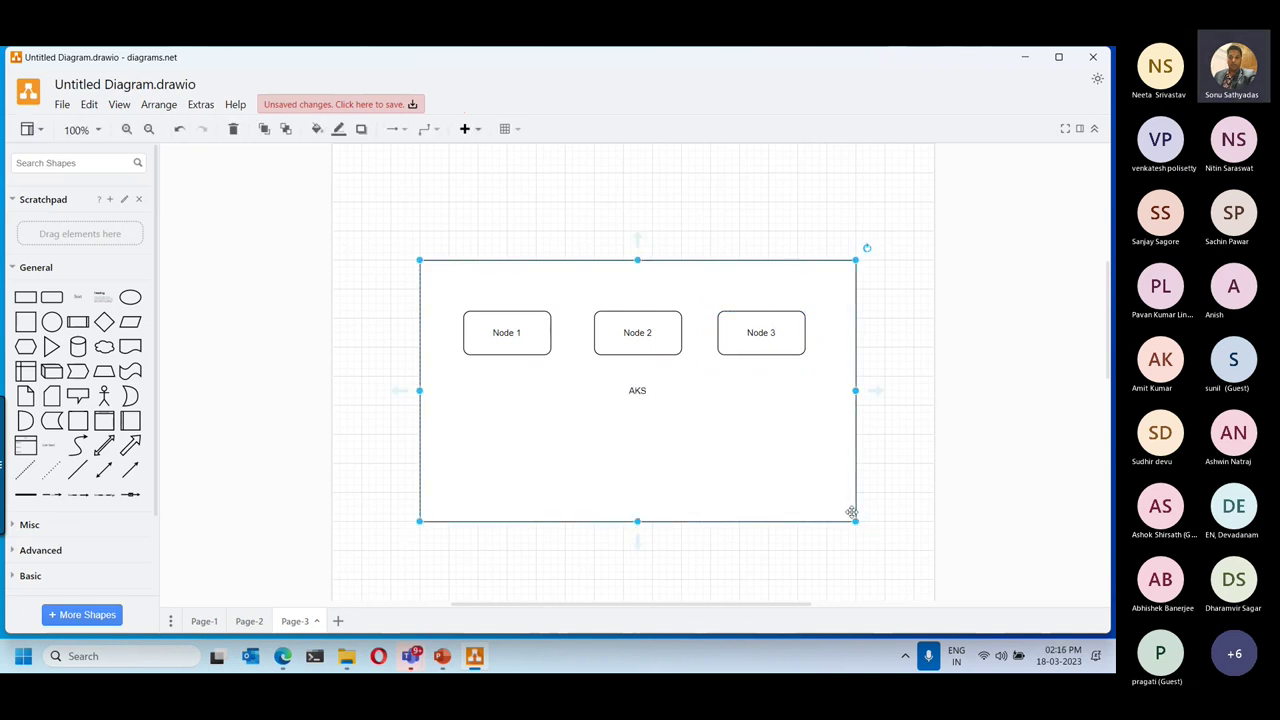
left_click_drag(862, 528, 834, 492)
Add ellipse pod circles and arrange them inside Node 1 and Node 2.
left_click(856, 326)
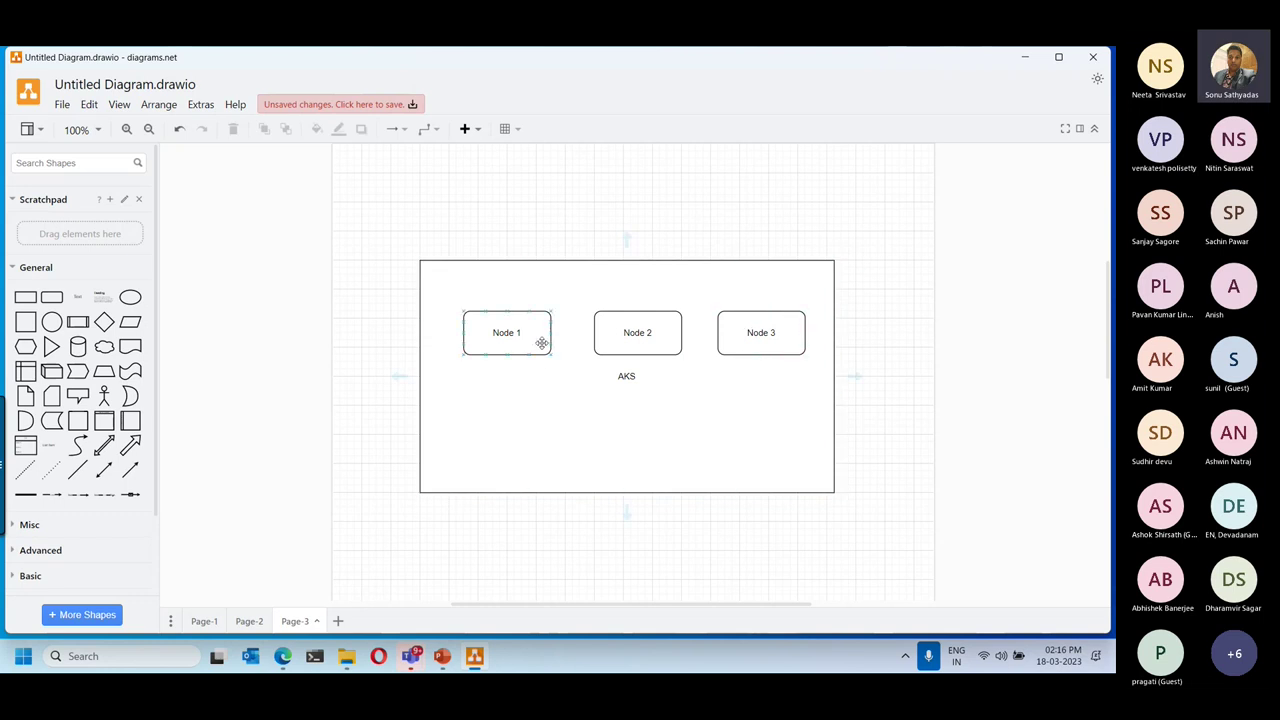
mouse_move(126, 298)
left_click_drag(51, 321, 478, 325)
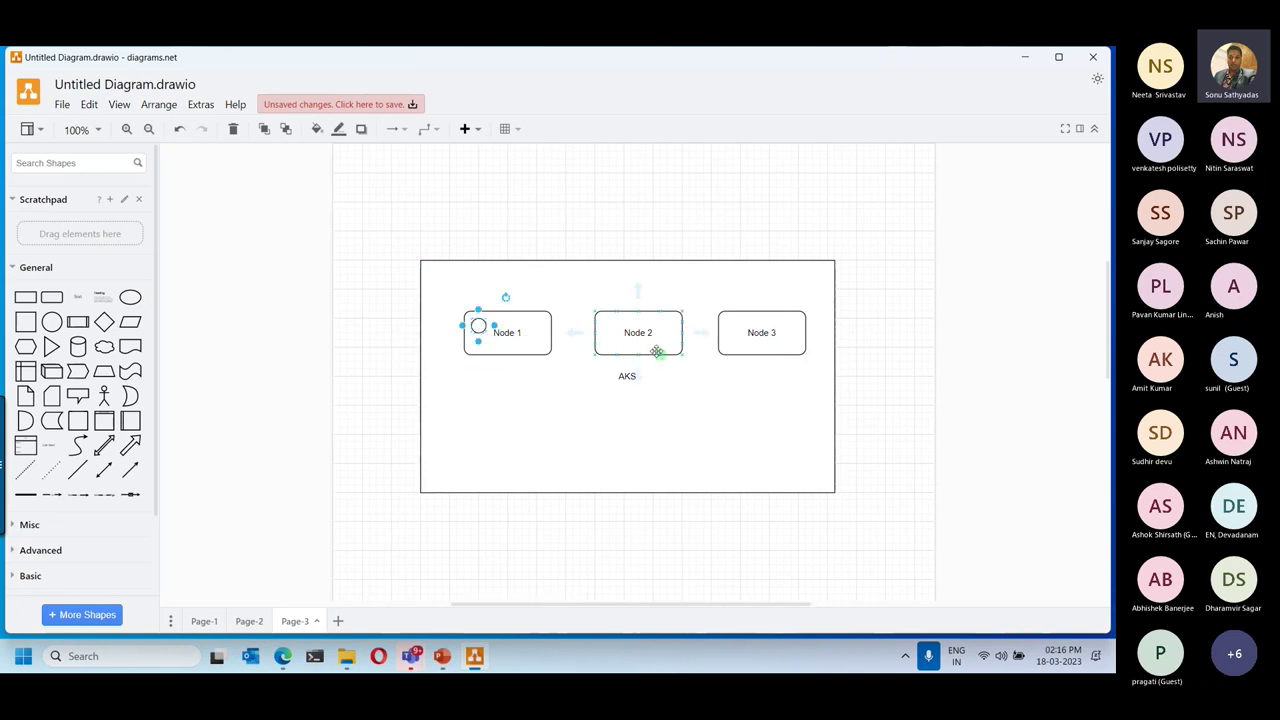
left_click_drag(482, 331, 537, 318)
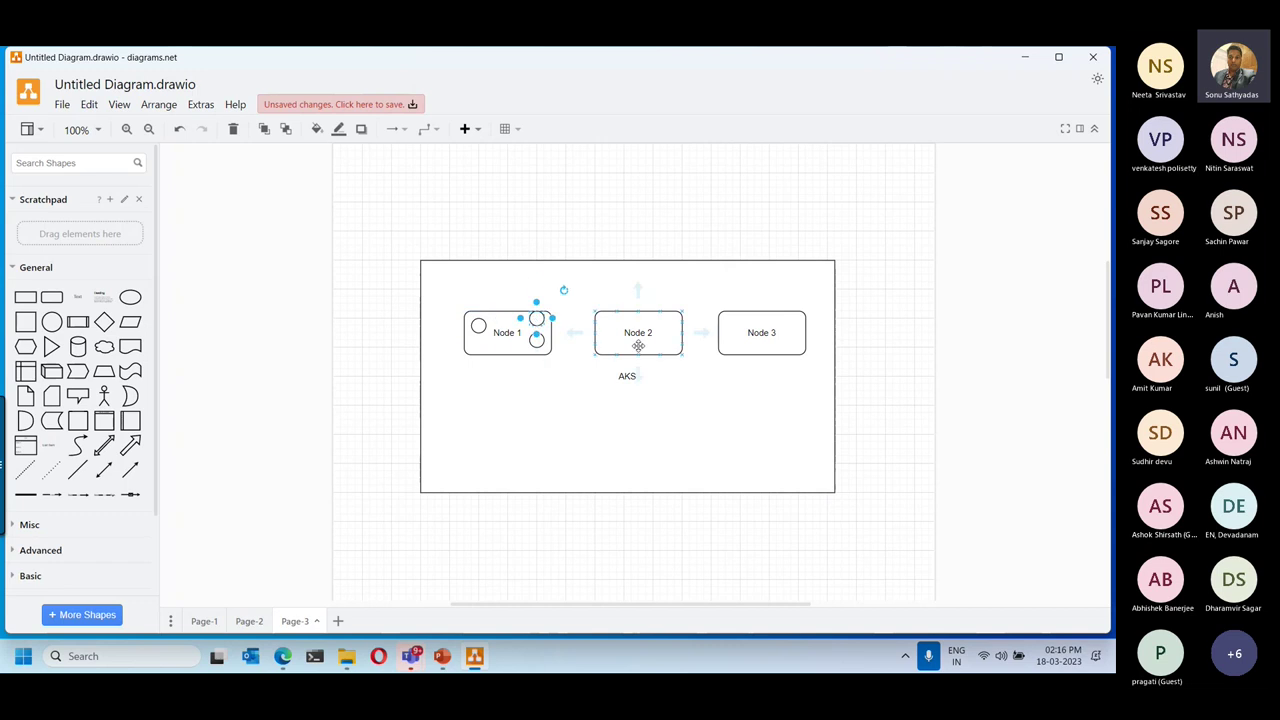
left_click_drag(539, 341, 609, 322)
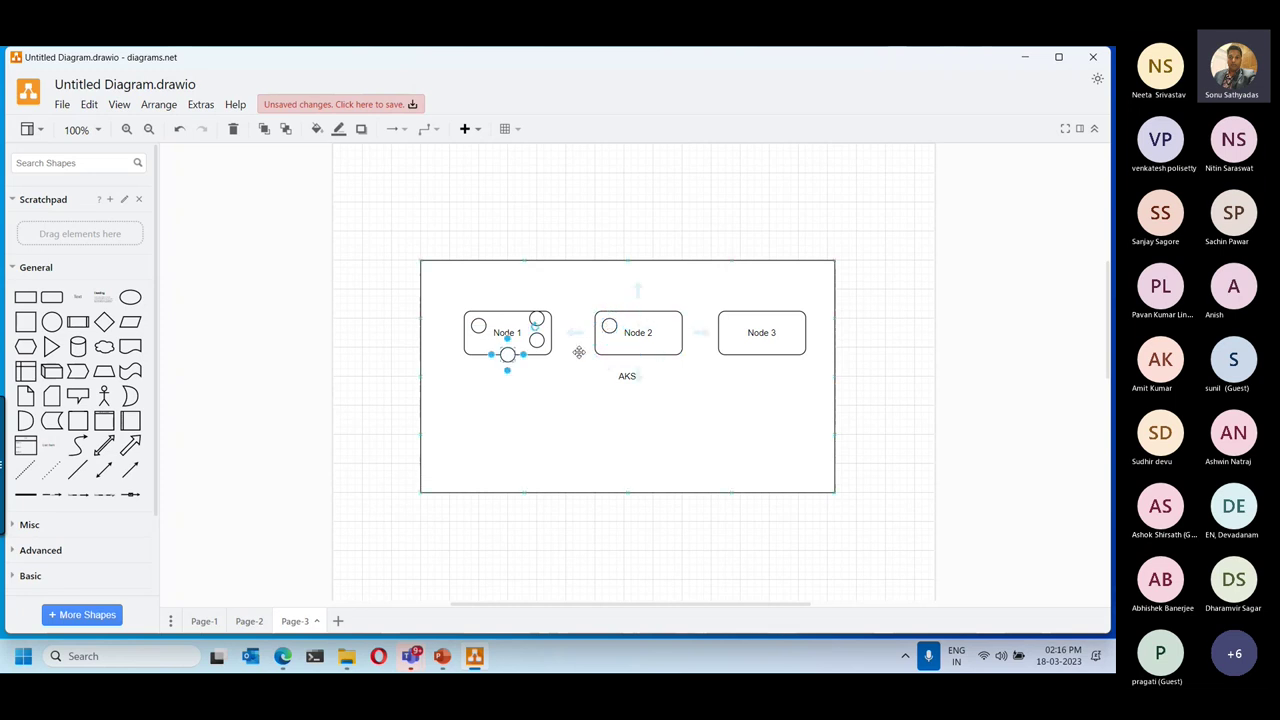
left_click_drag(507, 355, 660, 345)
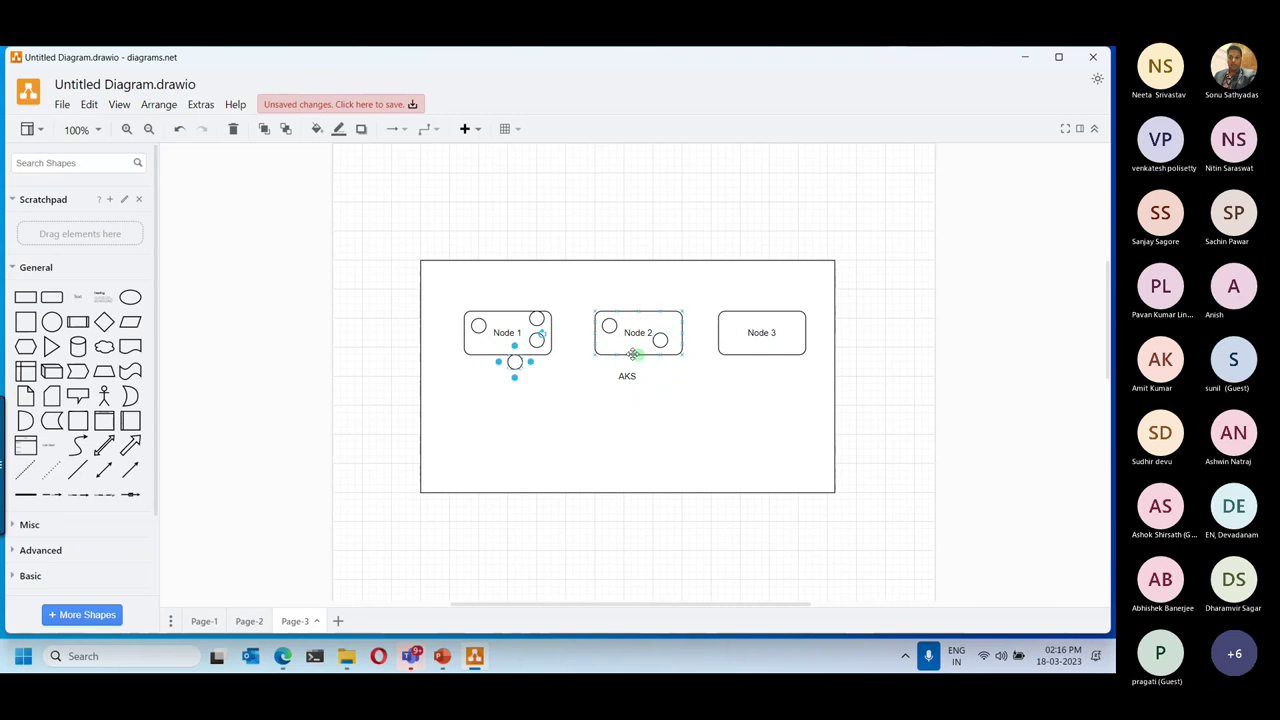
left_click_drag(514, 362, 624, 348)
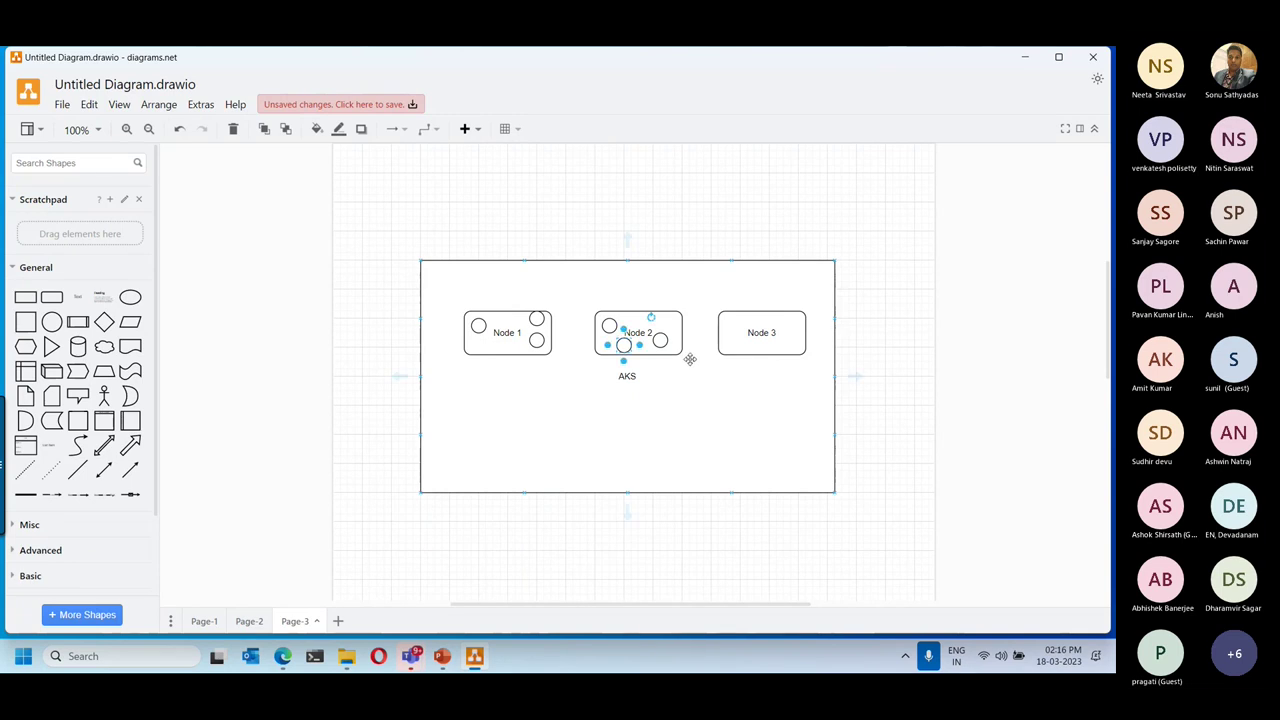
Duplicate Node 1's three circles and move the copies onto Node 3.
left_click_drag(453, 229, 546, 374)
key("ctrl+d")
left_click_drag(541, 322, 790, 324)
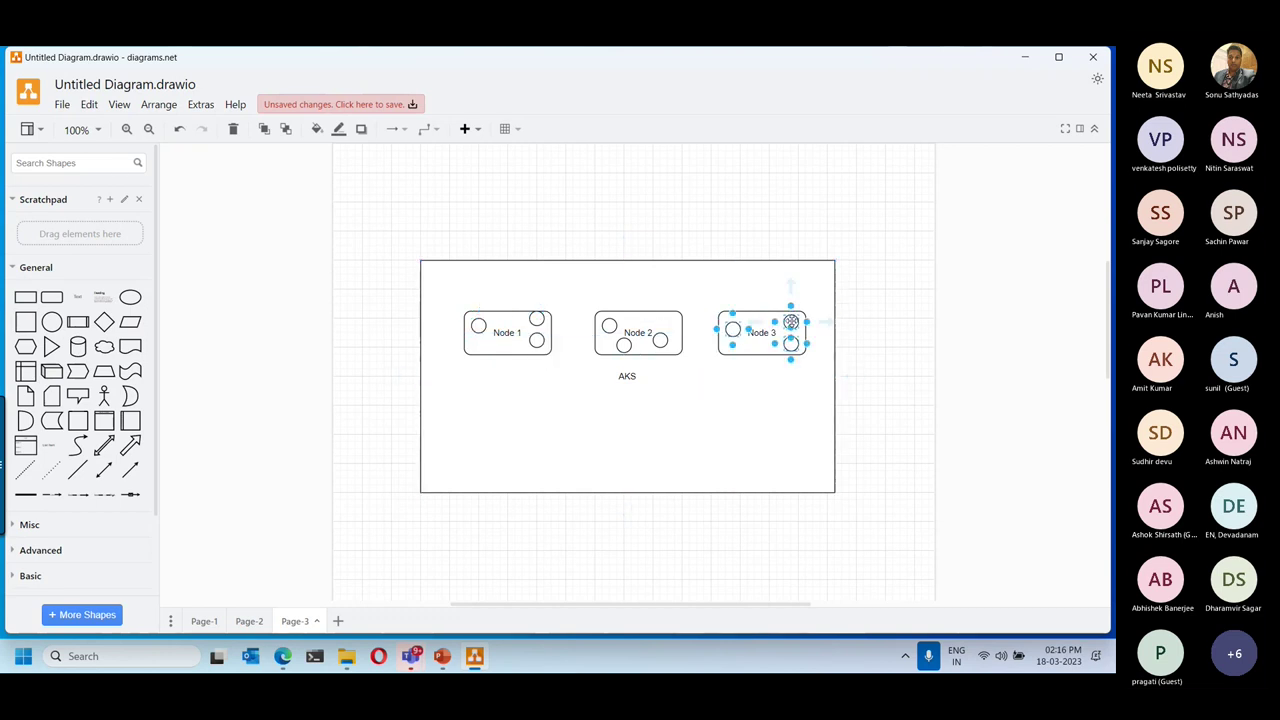
key("ctrl+z")
key("ctrl+y")
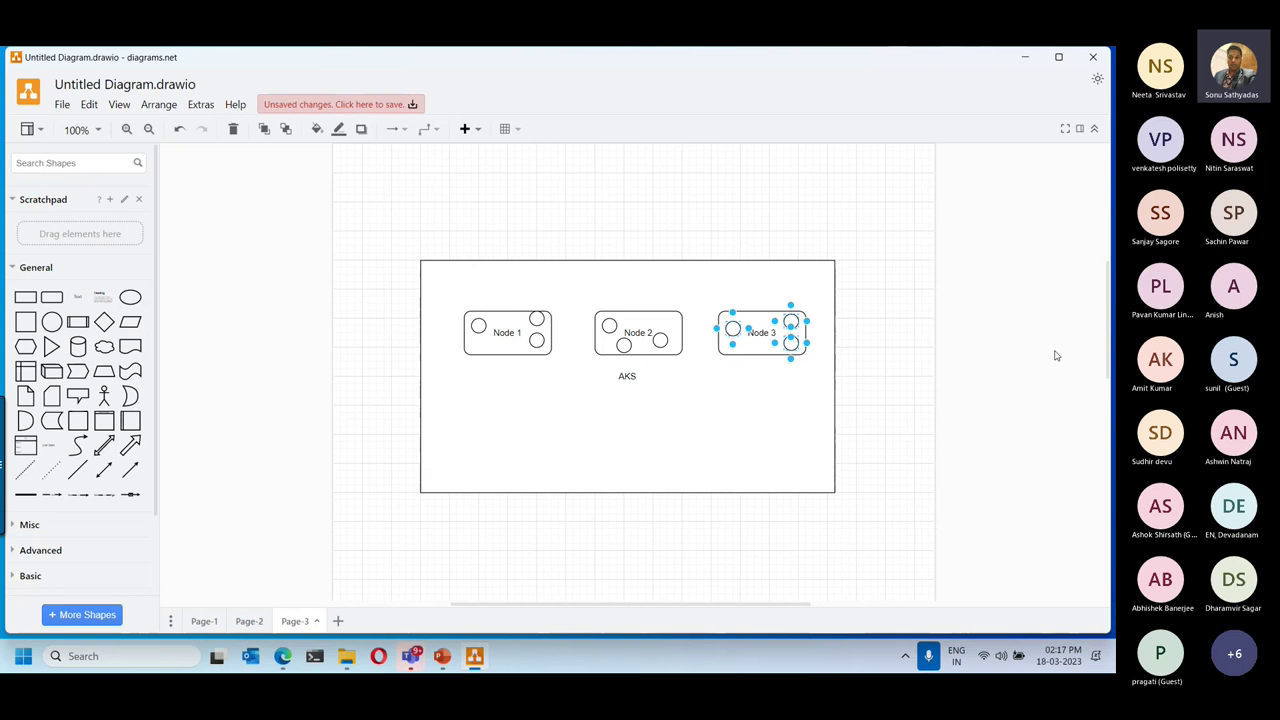
Copy Node 3 to the container's lower right and label it Node 4.
left_click(505, 403)
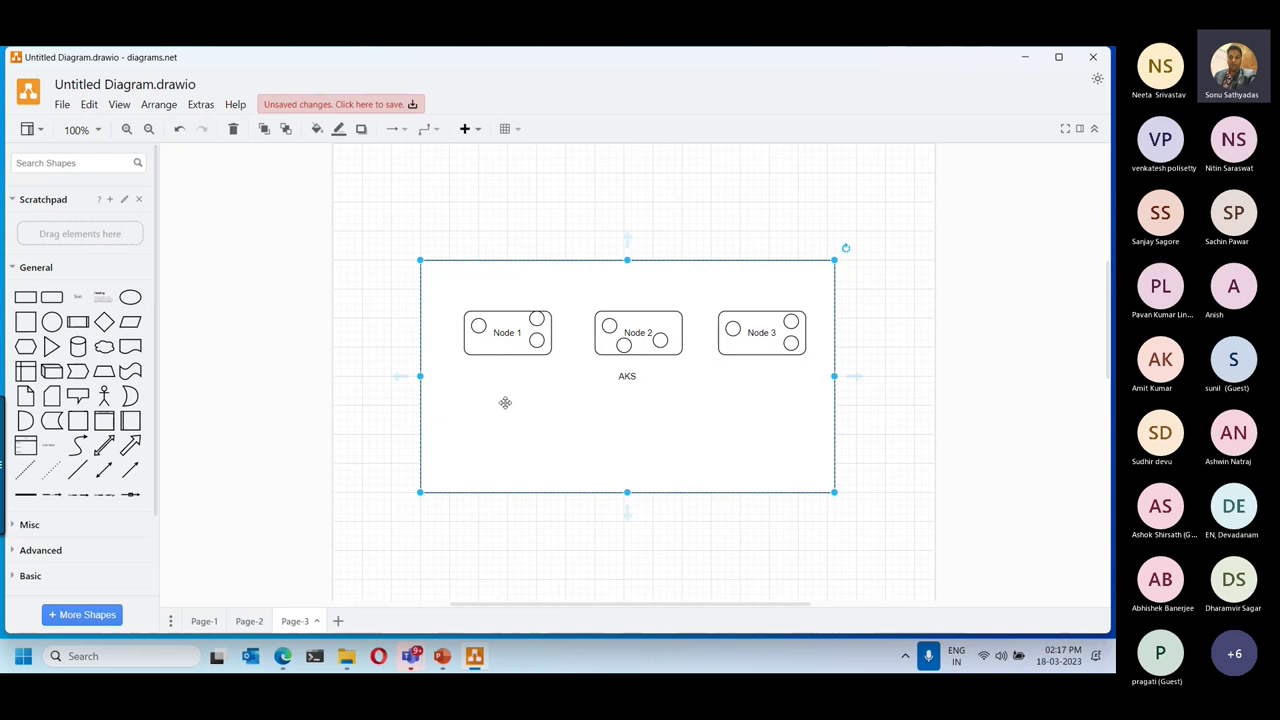
left_click(761, 340)
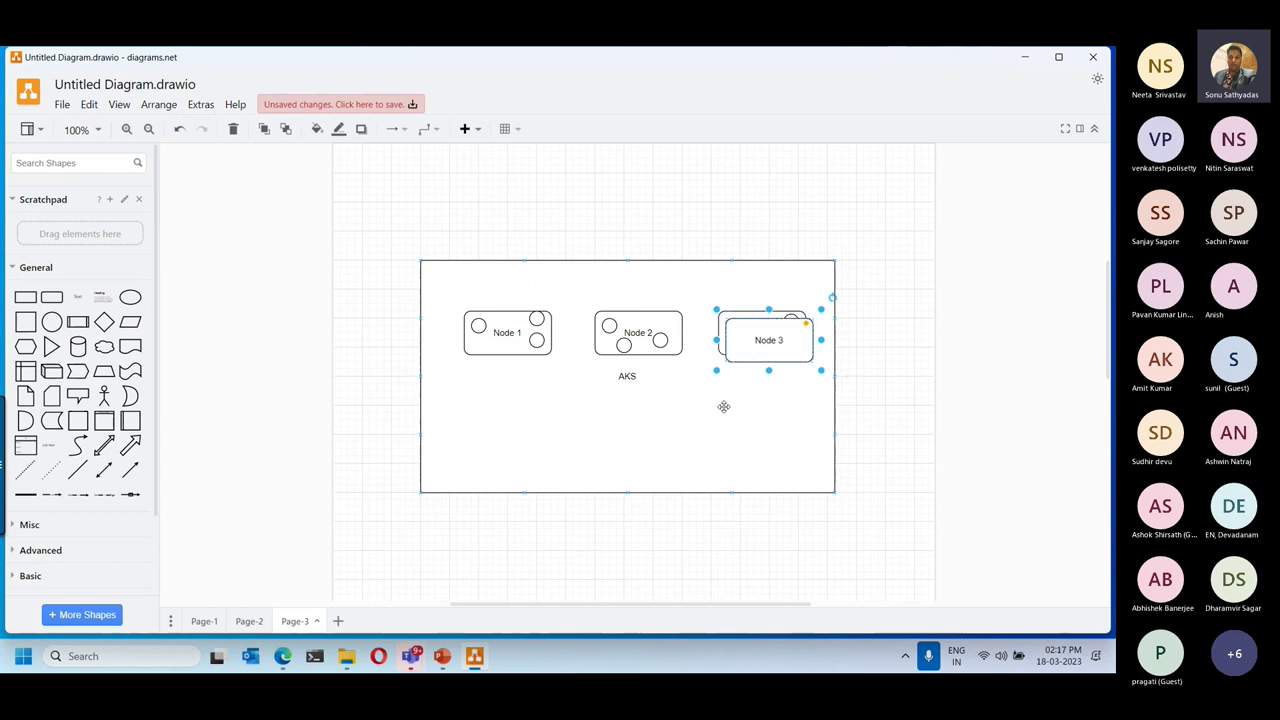
left_click_drag(757, 347, 748, 424)
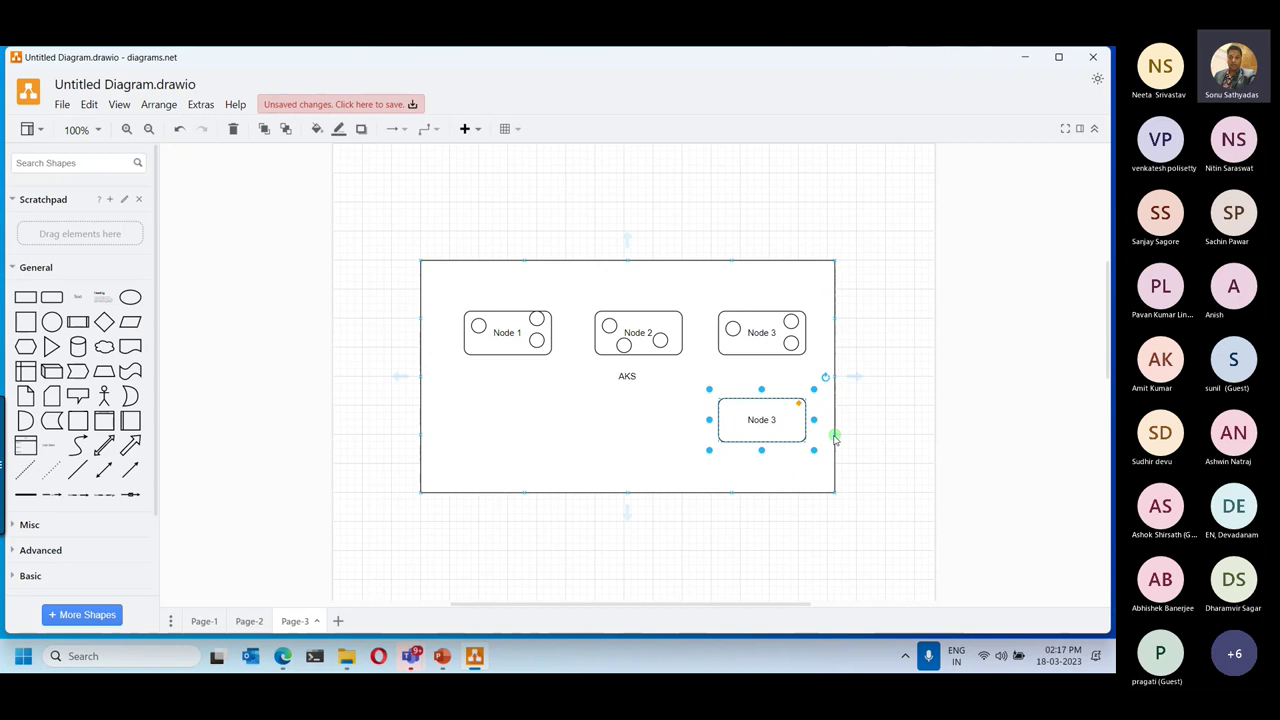
double_click(758, 422)
type("Node 4")
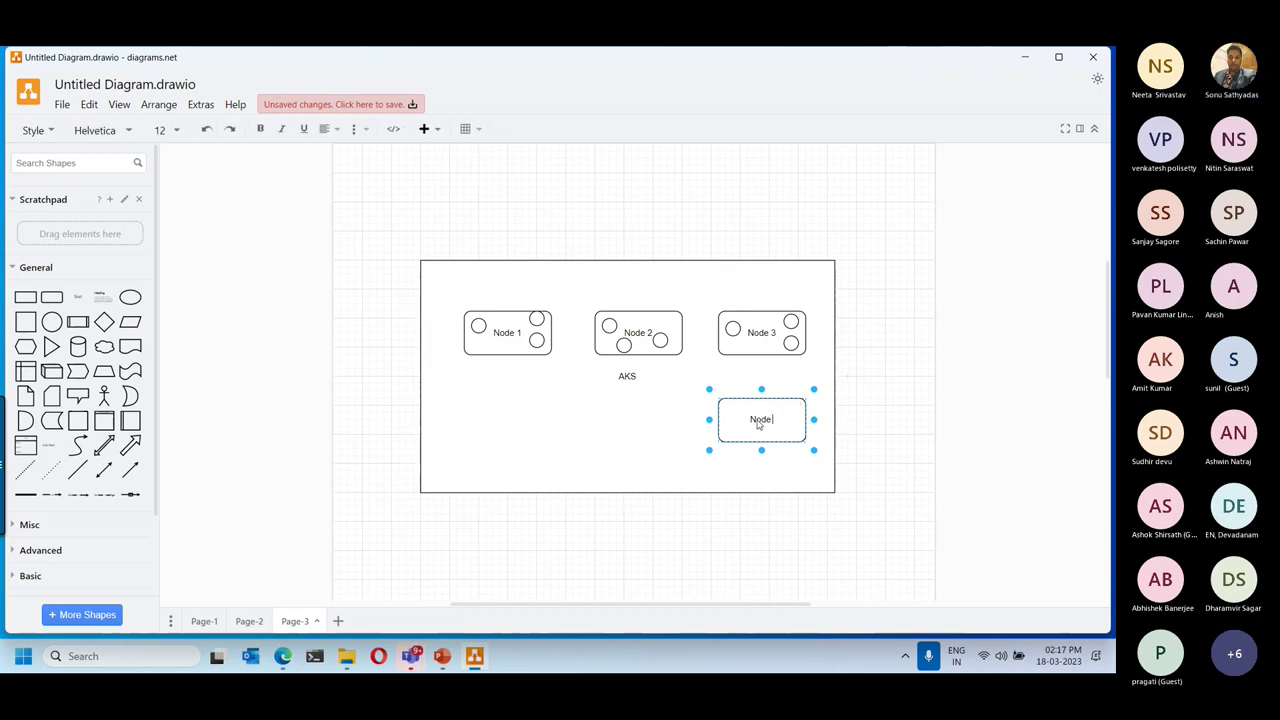
left_click(913, 394)
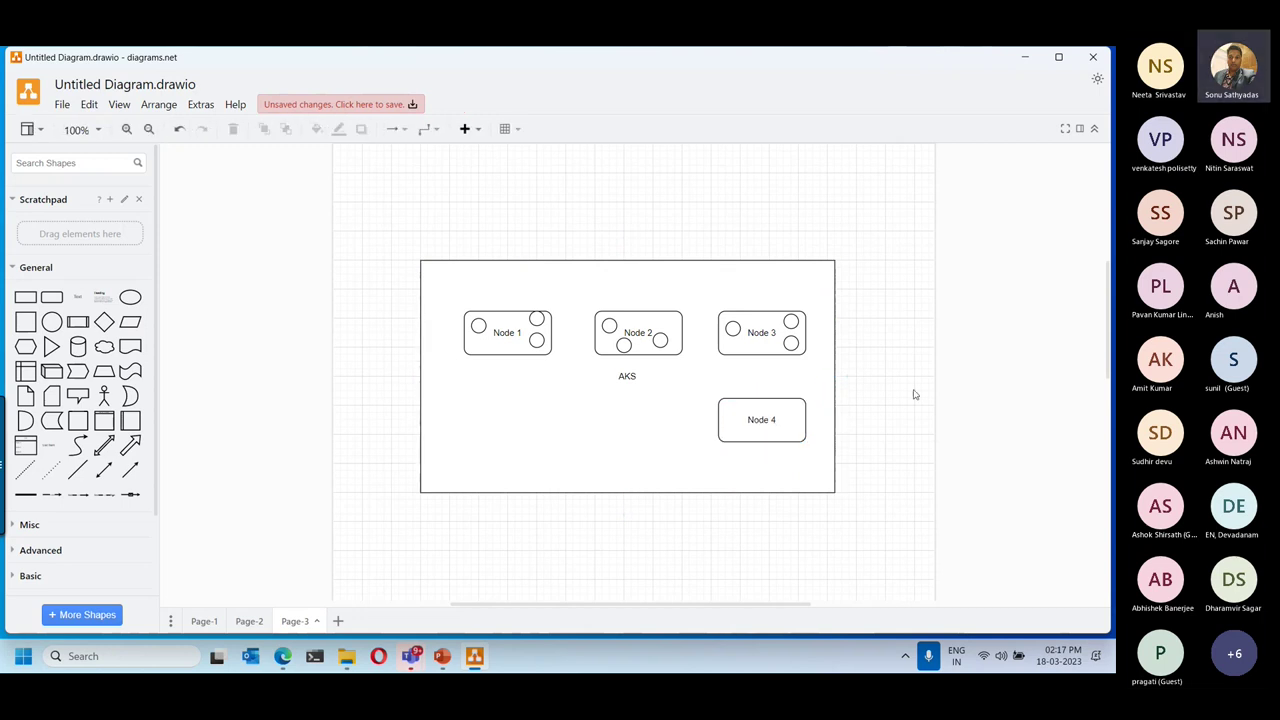
Nudge Node 3's pod circle down, then delete Node 4 together with its circle.
left_click(734, 330)
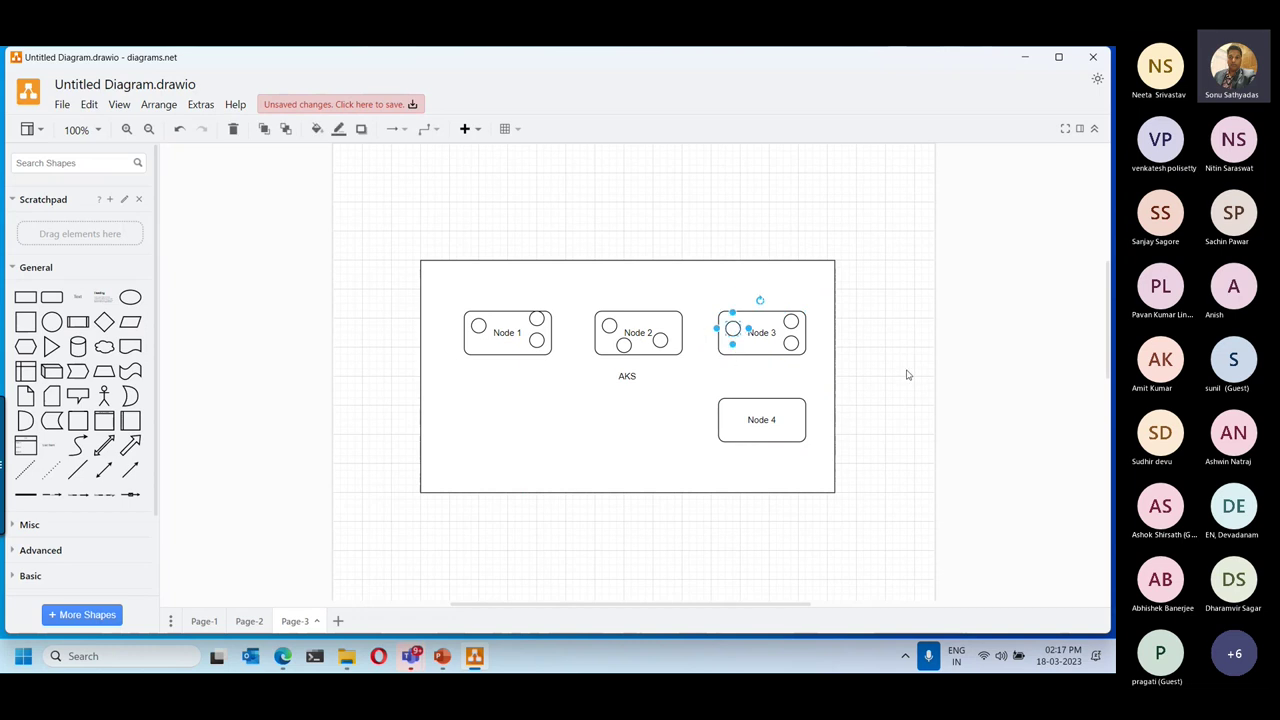
left_click_drag(738, 330, 733, 413)
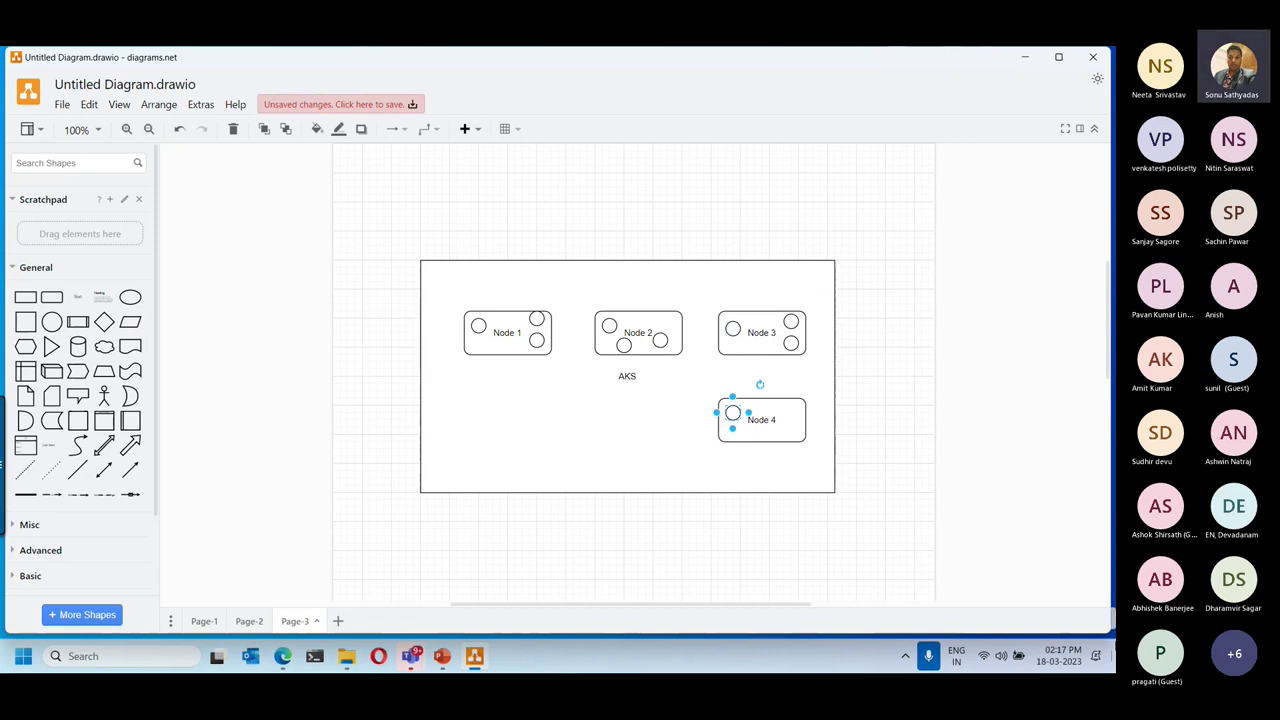
left_click_drag(871, 487, 683, 374)
left_click_drag(866, 490, 706, 388)
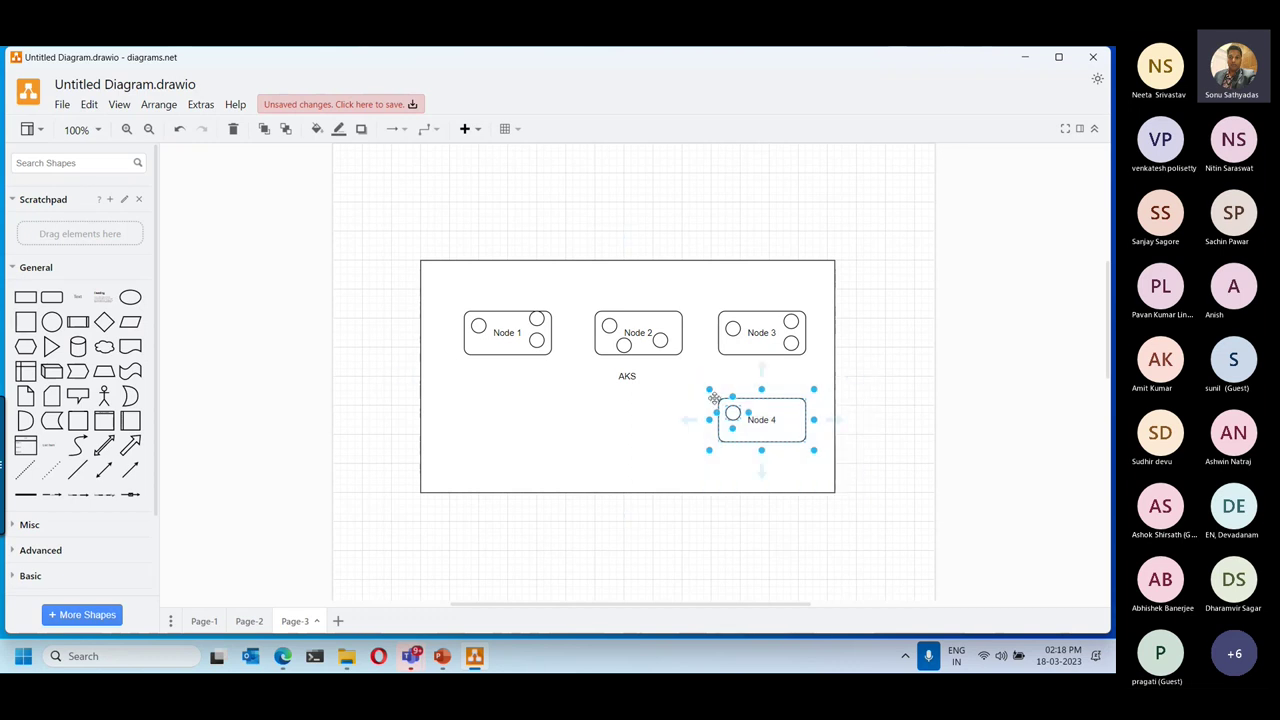
key("Delete")
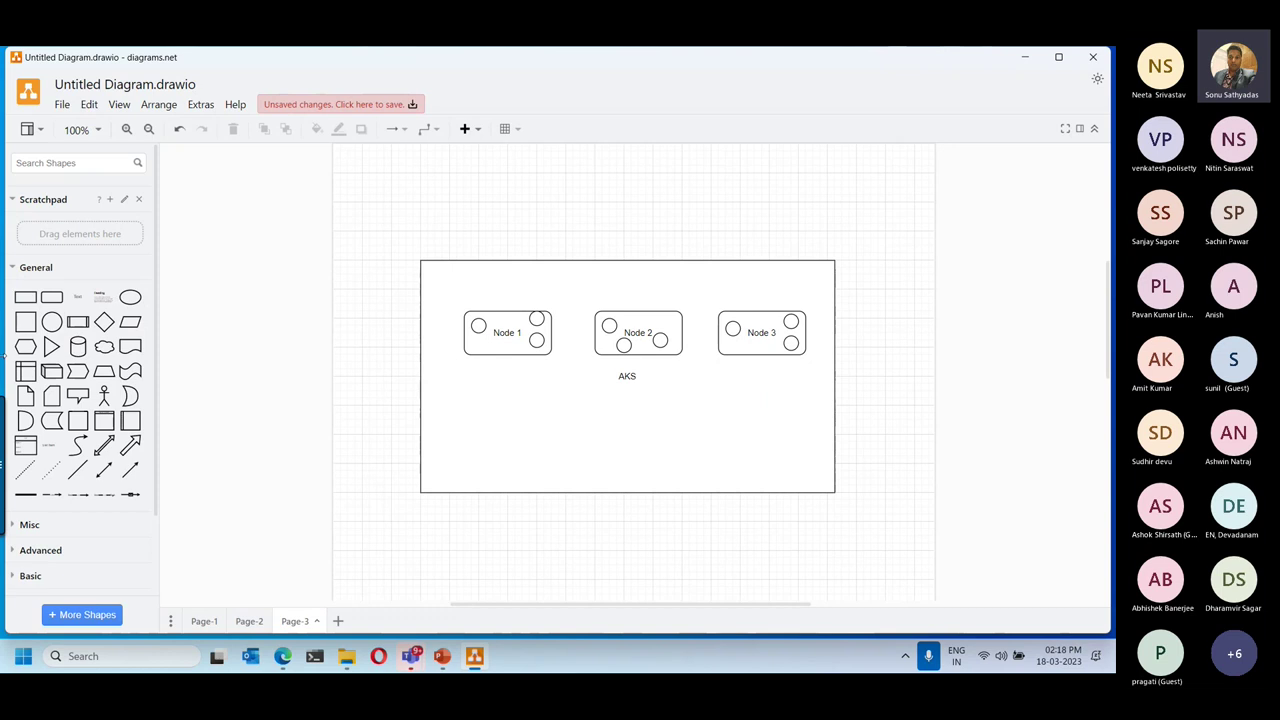
Place a rounded box labelled ACI to the right of the AKS container.
mouse_move(53, 298)
left_click_drag(53, 298, 862, 320)
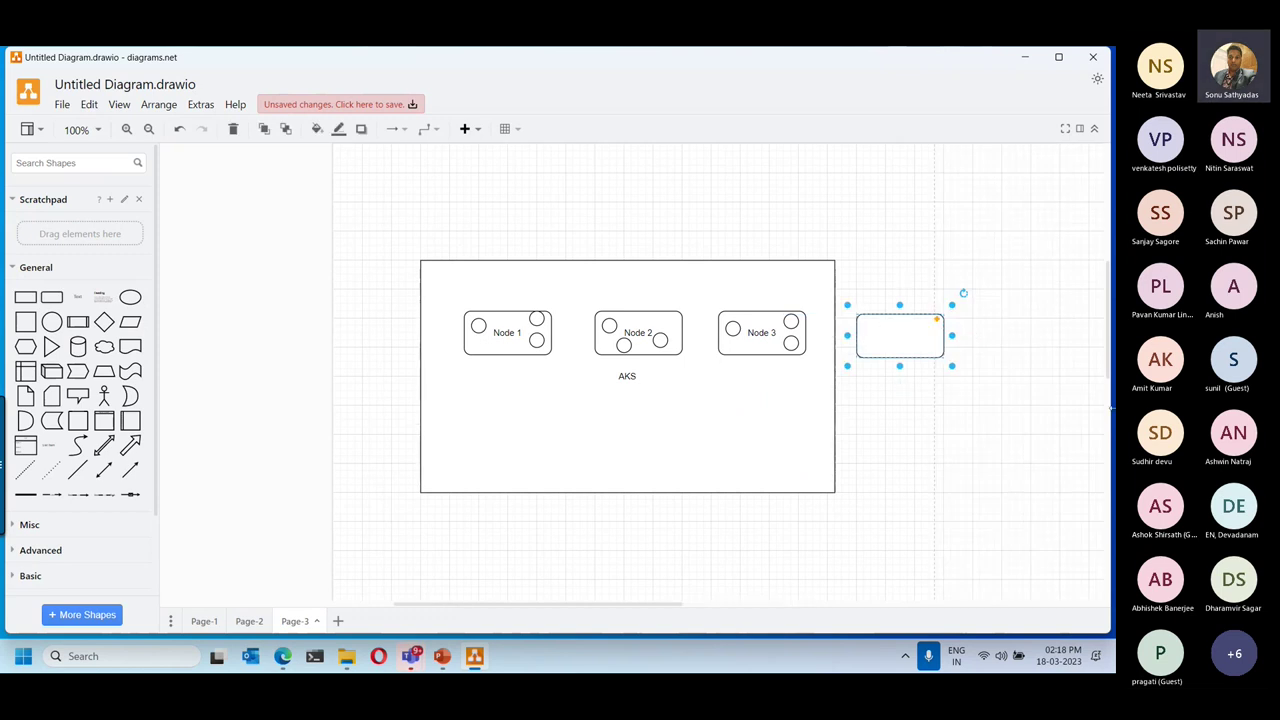
type("ACI")
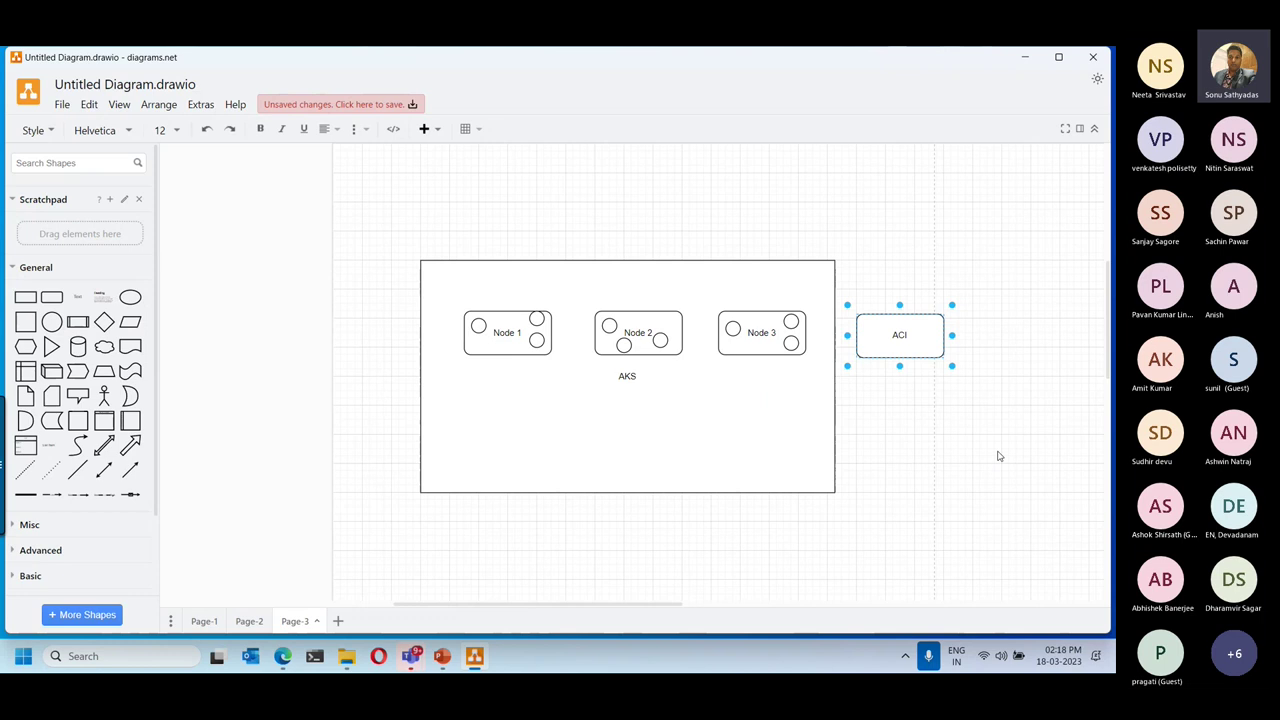
left_click(925, 432)
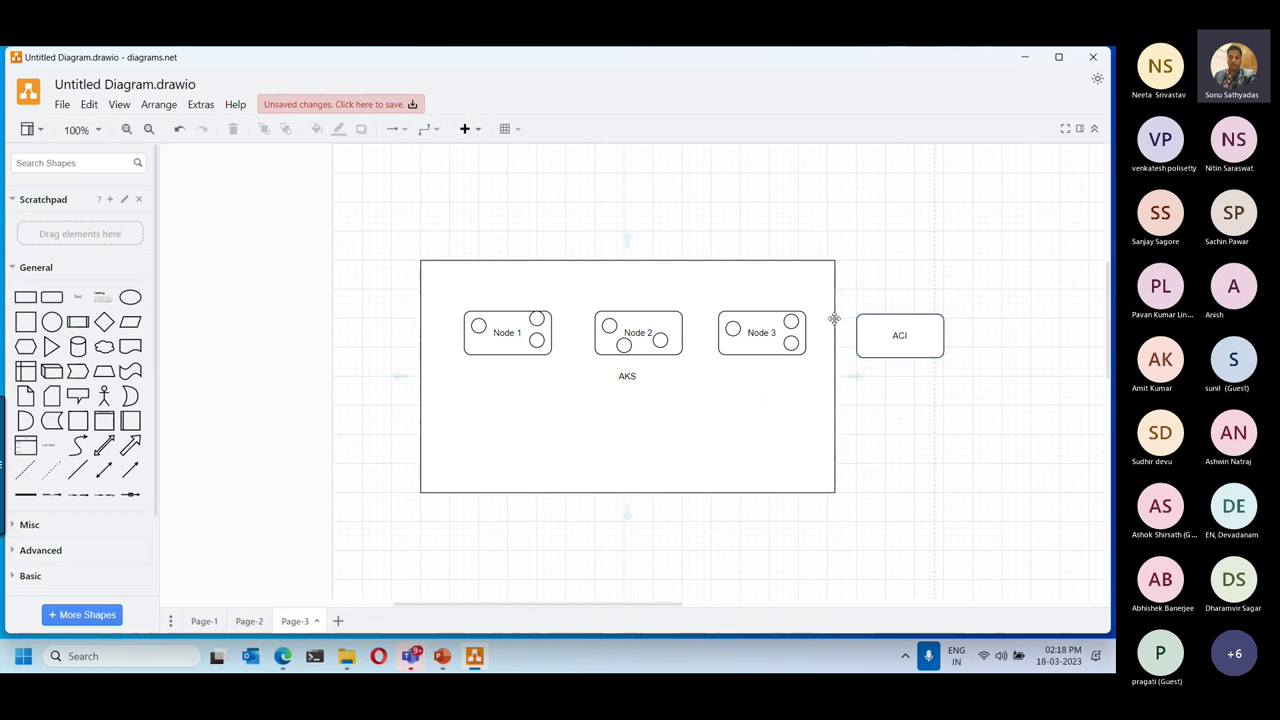
Draw an arrow connector from the AKS container to the ACI box.
left_click_drag(833, 319, 907, 329)
left_click(896, 418)
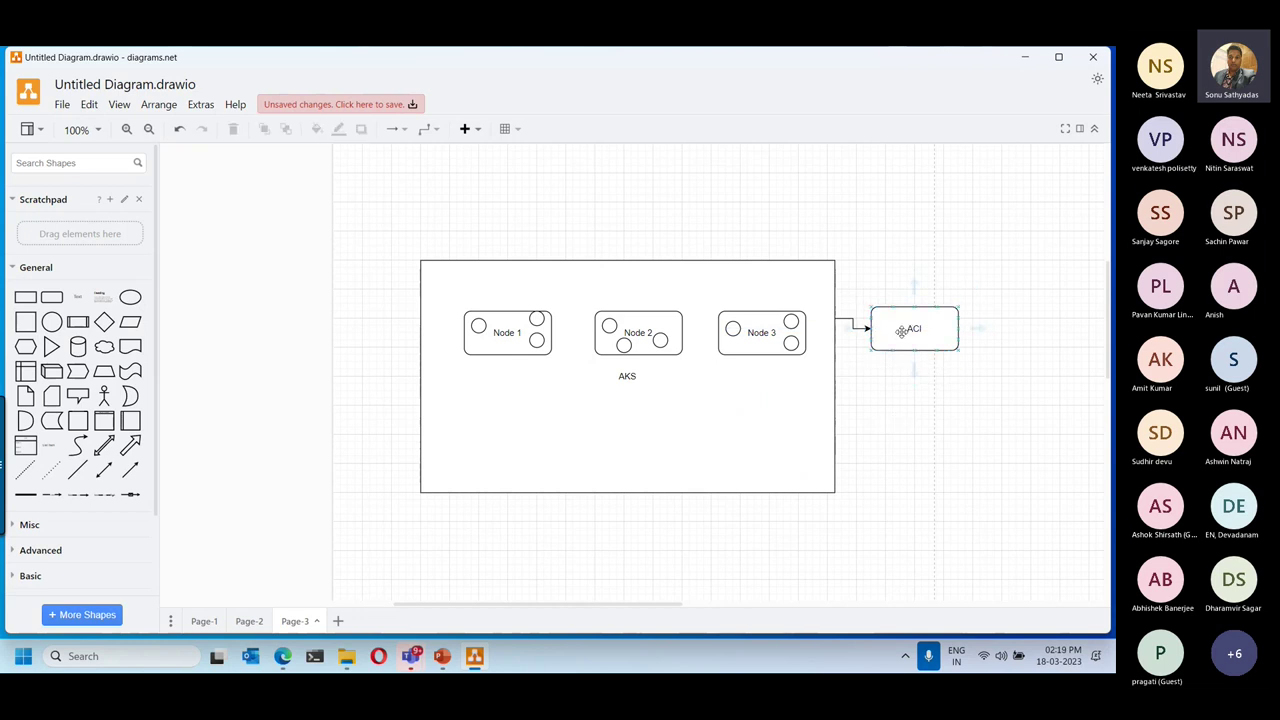
left_click(901, 332)
left_click(914, 443)
Move one of Node 2's pod circles into the ACI box.
left_click(621, 345)
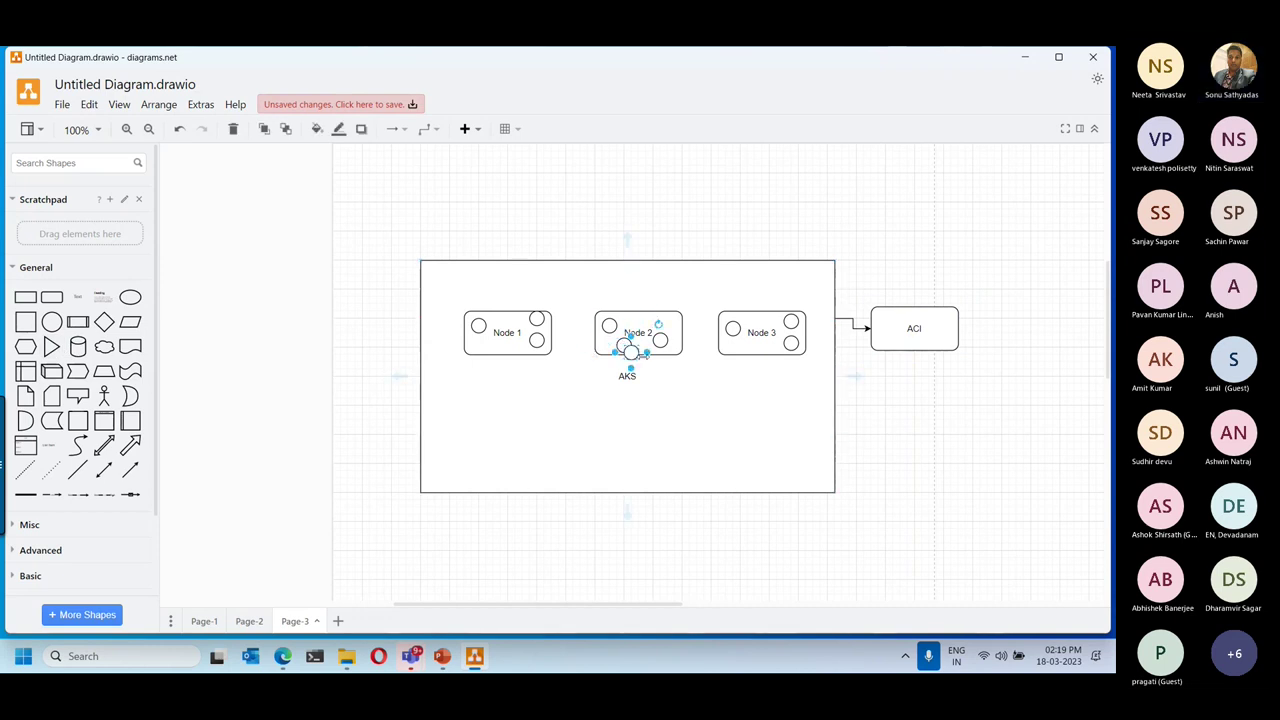
left_click_drag(628, 350, 888, 337)
left_click(882, 407)
left_click(948, 337)
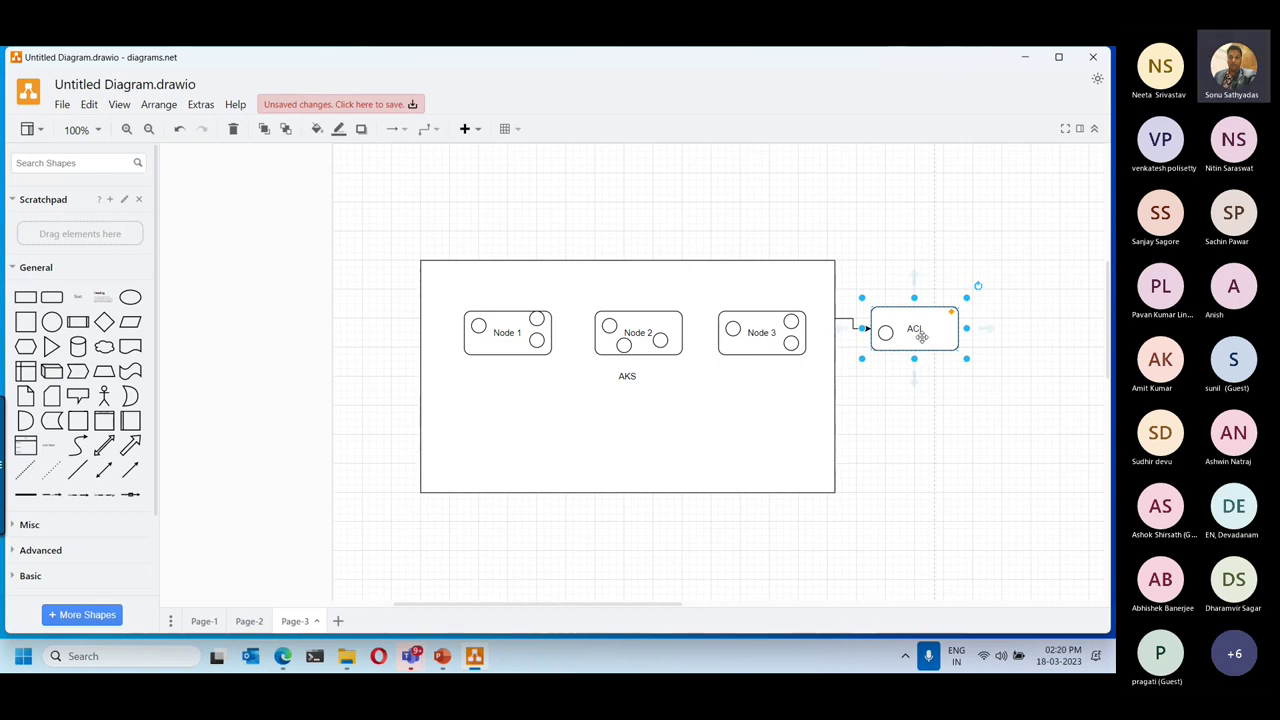
Duplicate the ACI box with its circle and place the copy below the original.
left_click(885, 332)
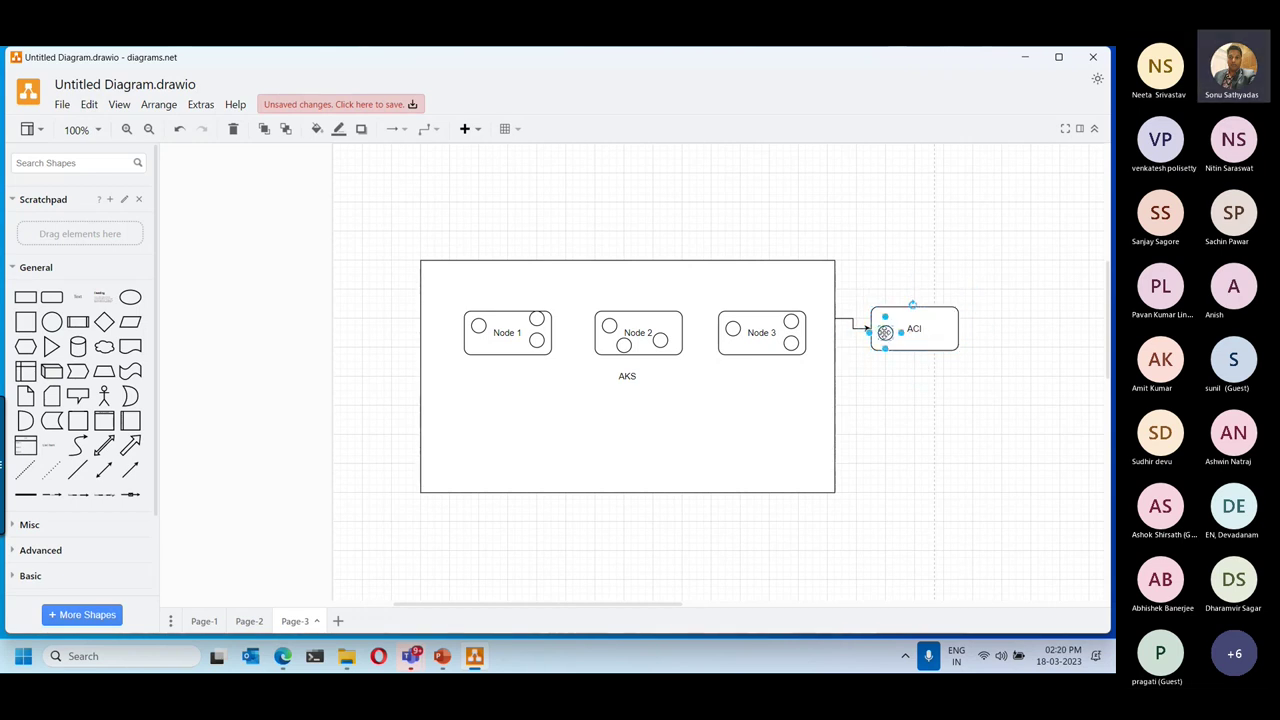
left_click(942, 328)
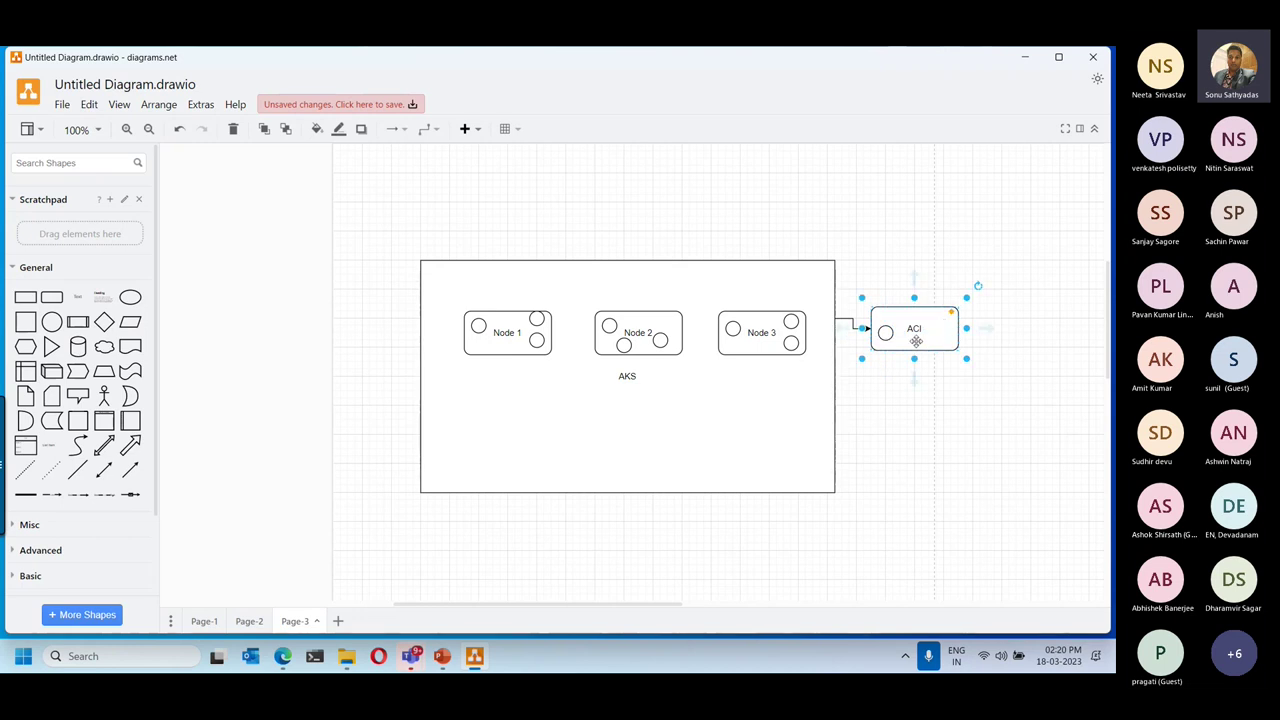
left_click(778, 338)
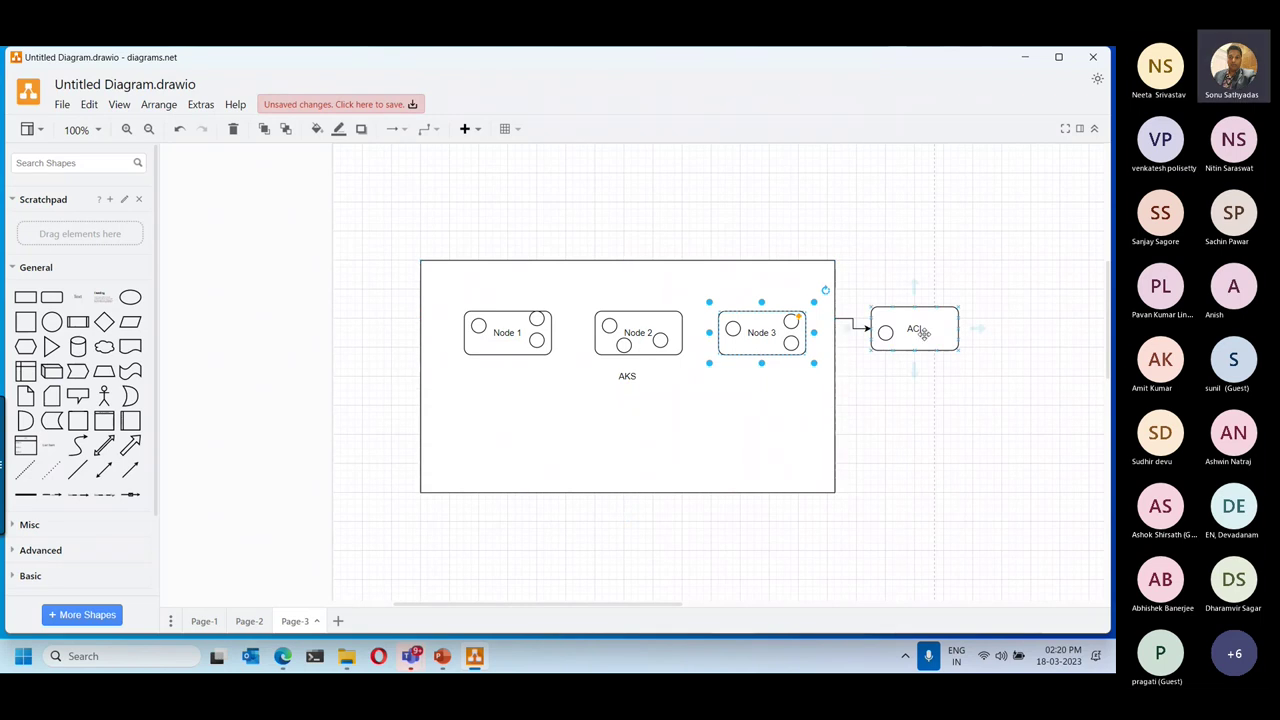
left_click_drag(885, 352, 858, 315)
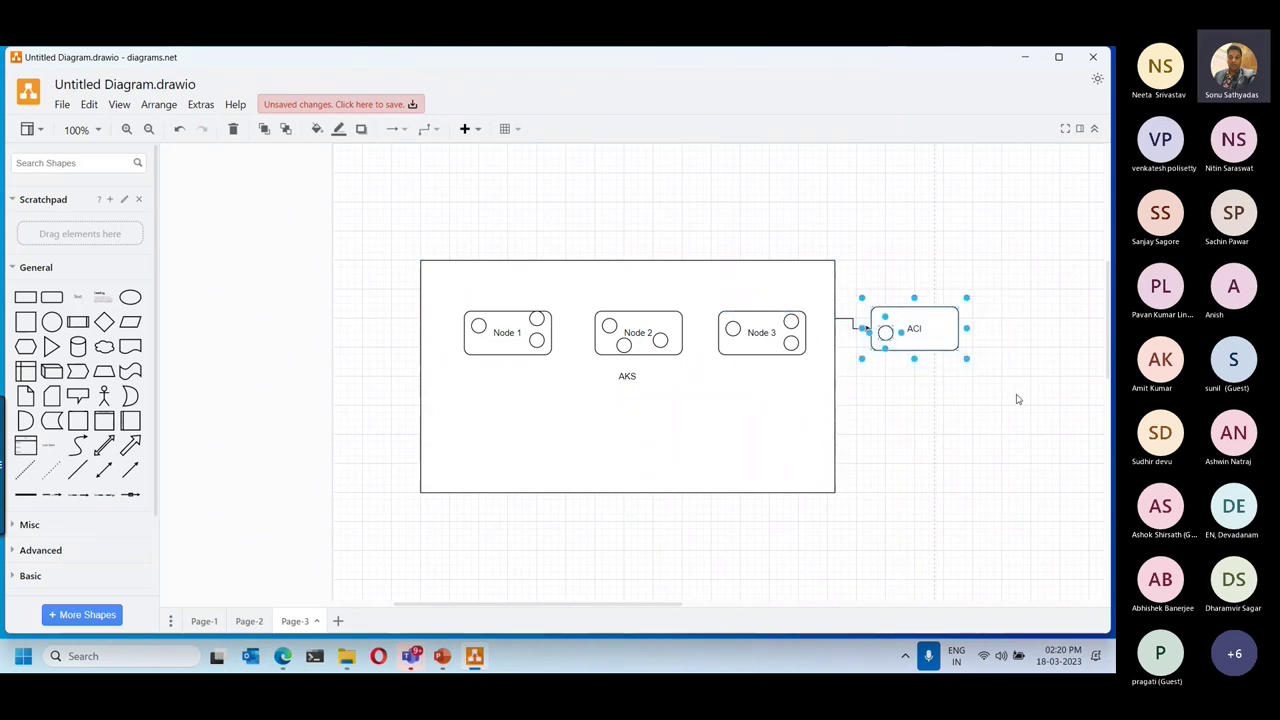
key("ctrl+d")
left_click_drag(948, 347, 941, 396)
left_click(858, 453)
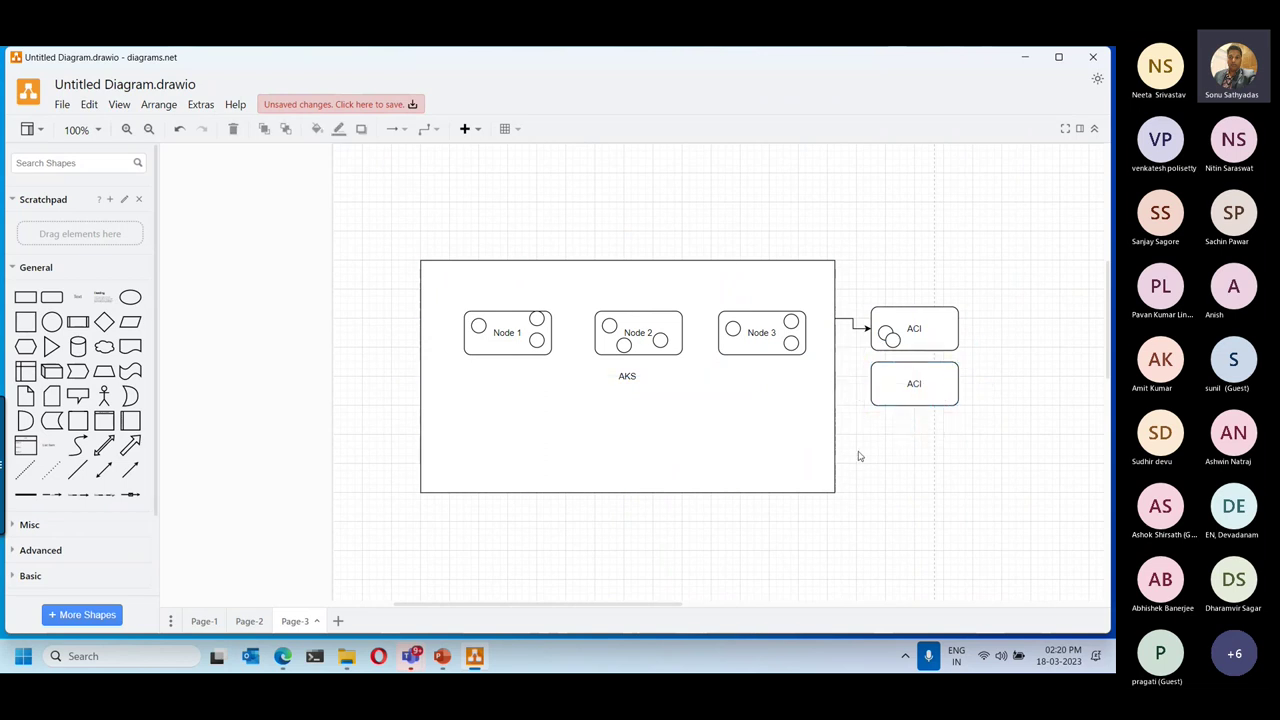
Connect an arrow from AKS to the lower ACI and move a pod circle into it.
left_click_drag(832, 381, 869, 386)
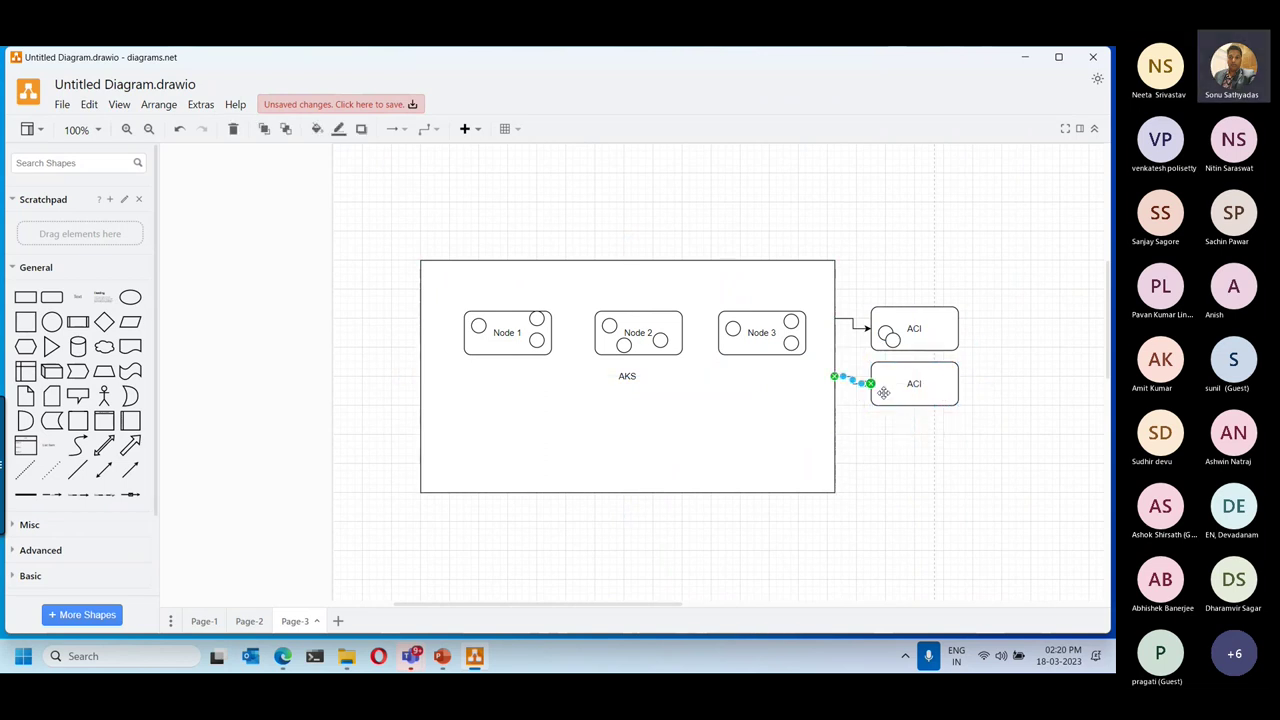
left_click(893, 341)
left_click_drag(893, 341, 892, 384)
left_click(923, 506)
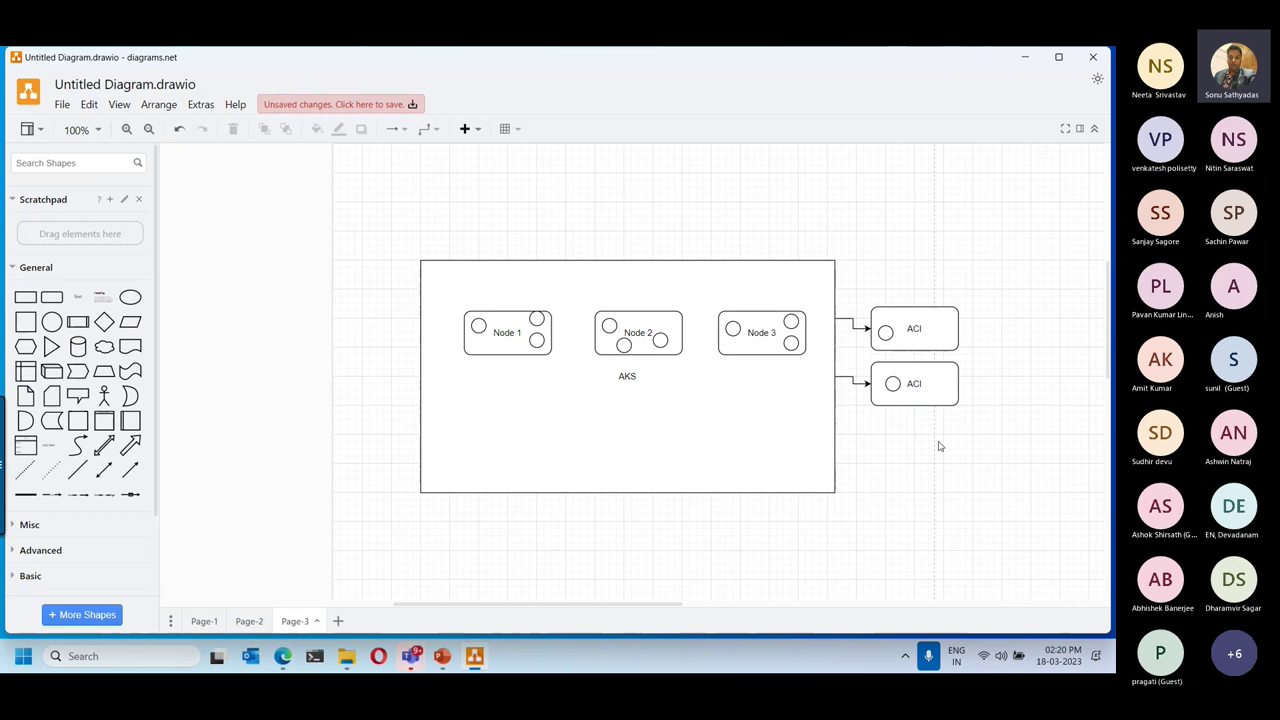
left_click_drag(994, 448, 840, 270)
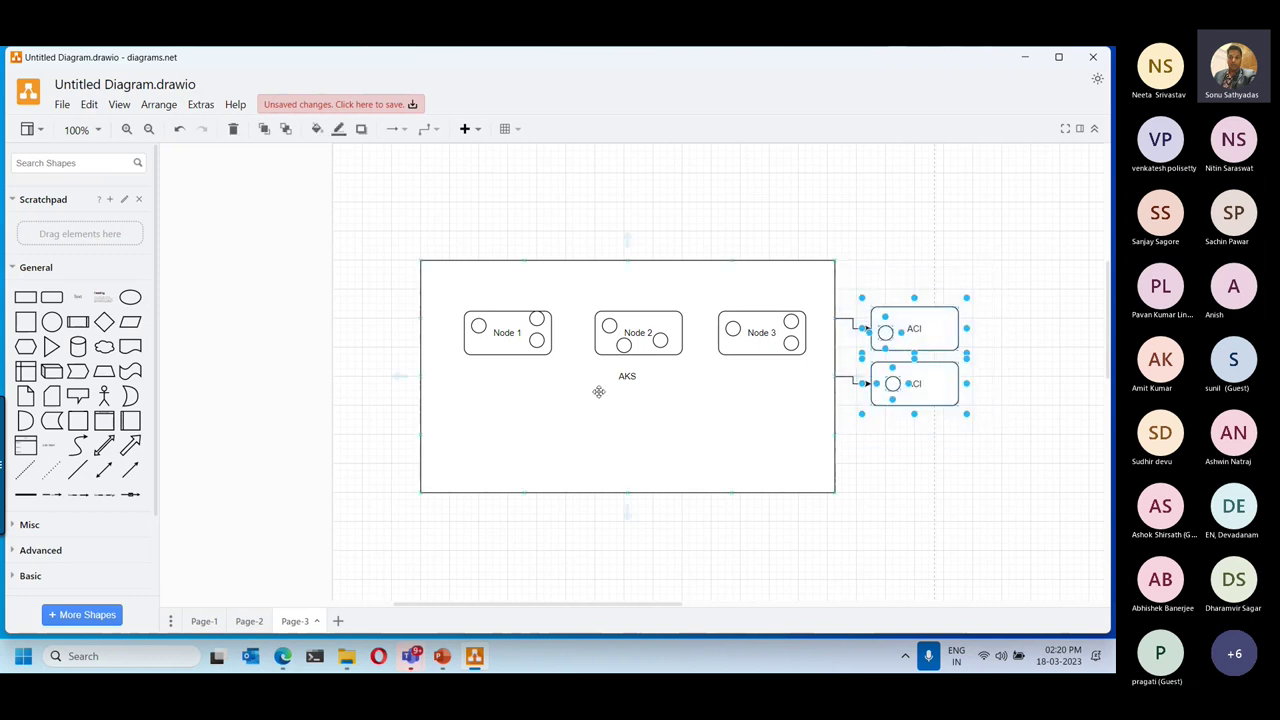
left_click(598, 392)
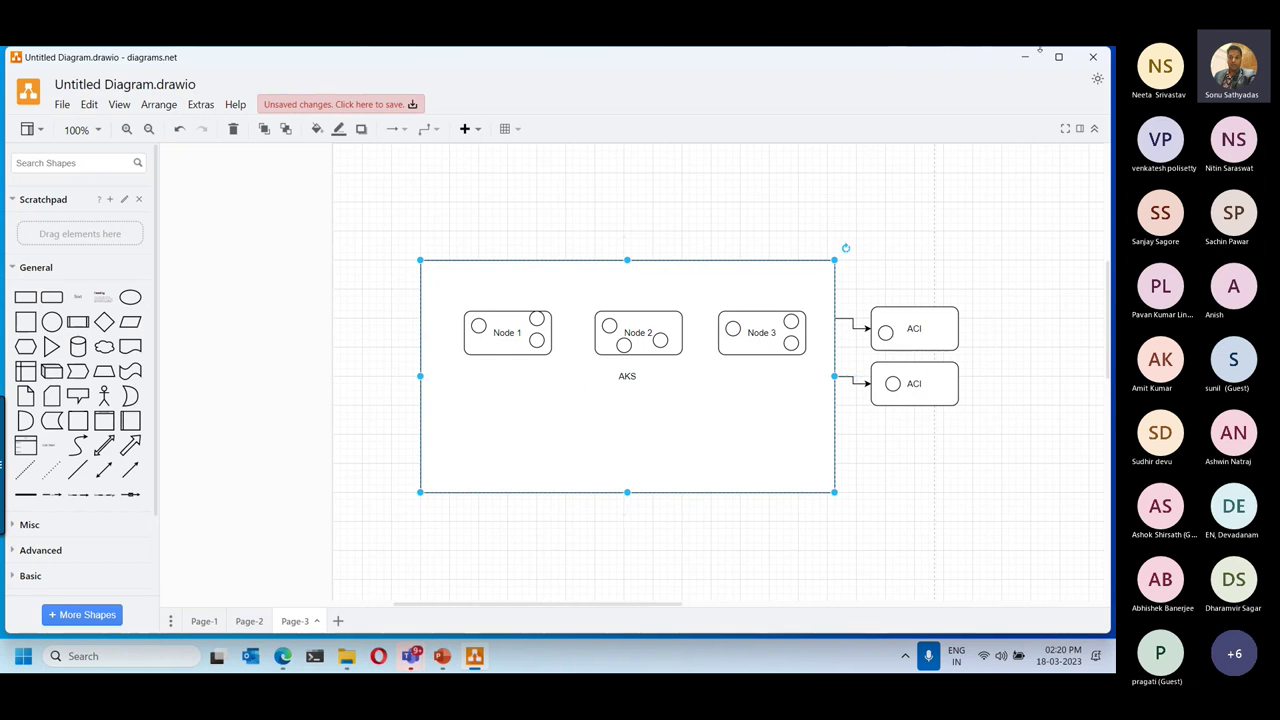
Switch to the Part2 PowerPoint presentation and show the current slide full-screen.
left_click(1024, 57)
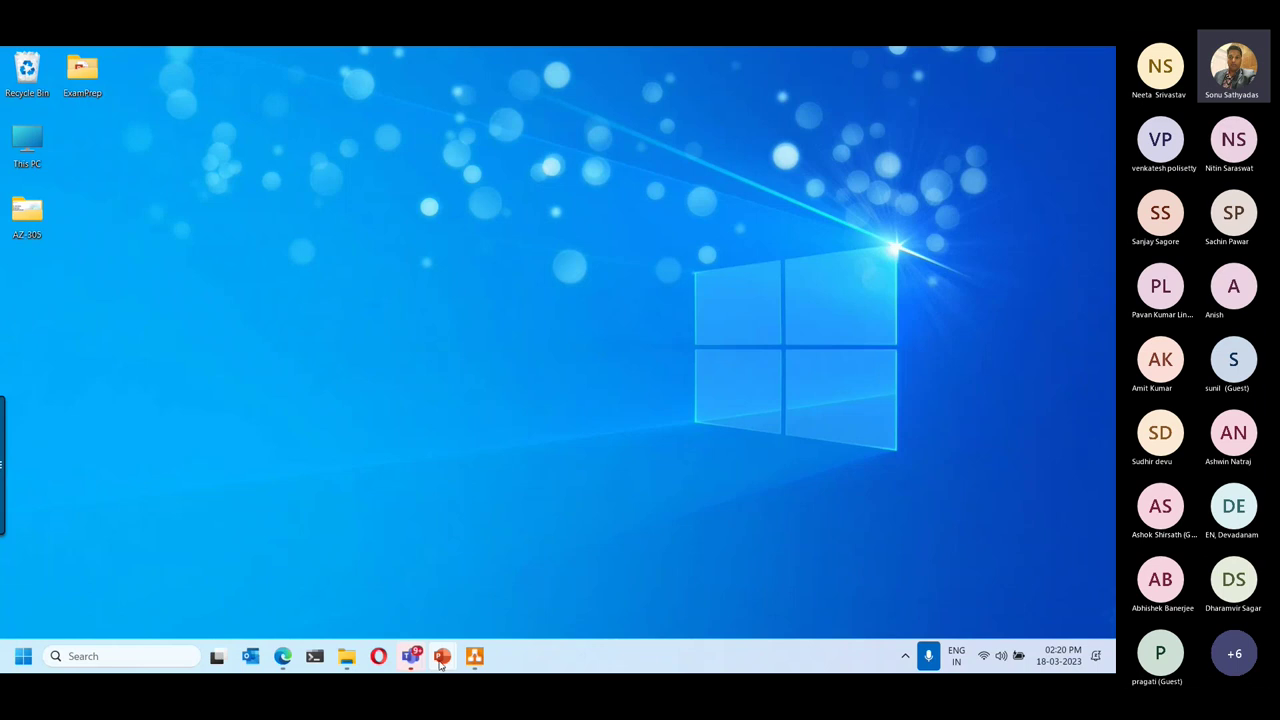
mouse_move(440, 665)
left_click(508, 580)
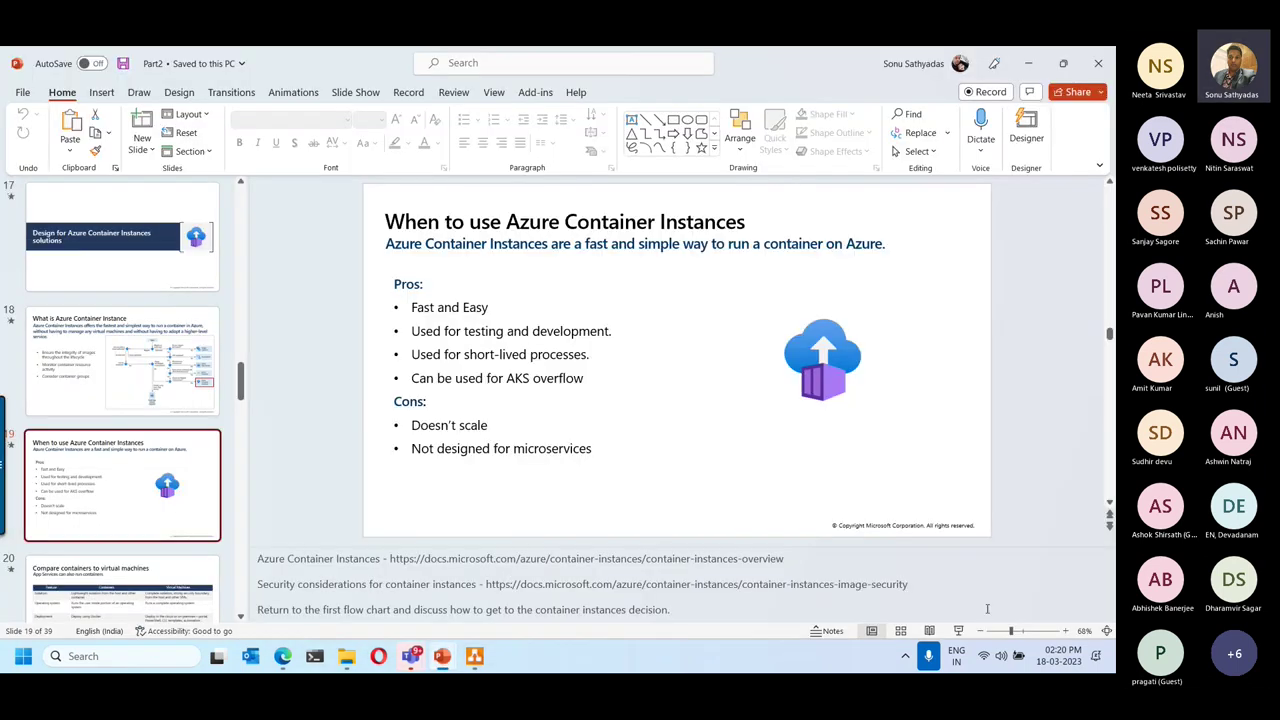
left_click(958, 631)
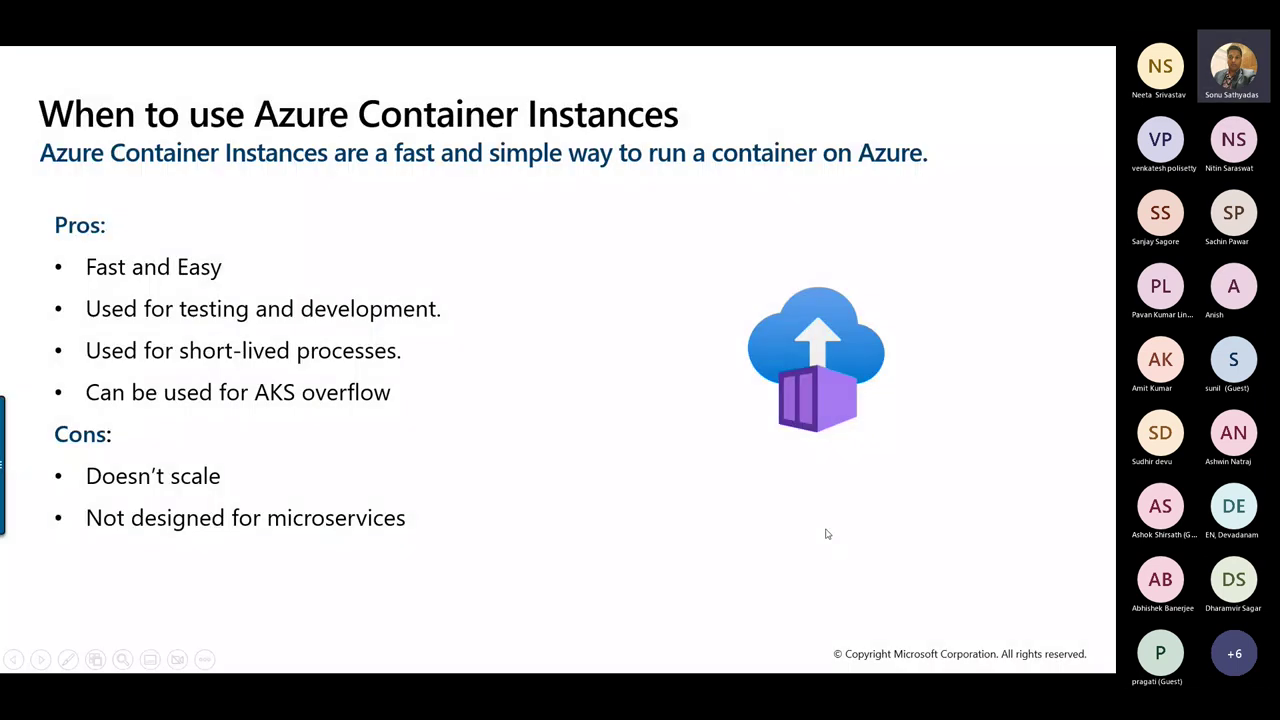
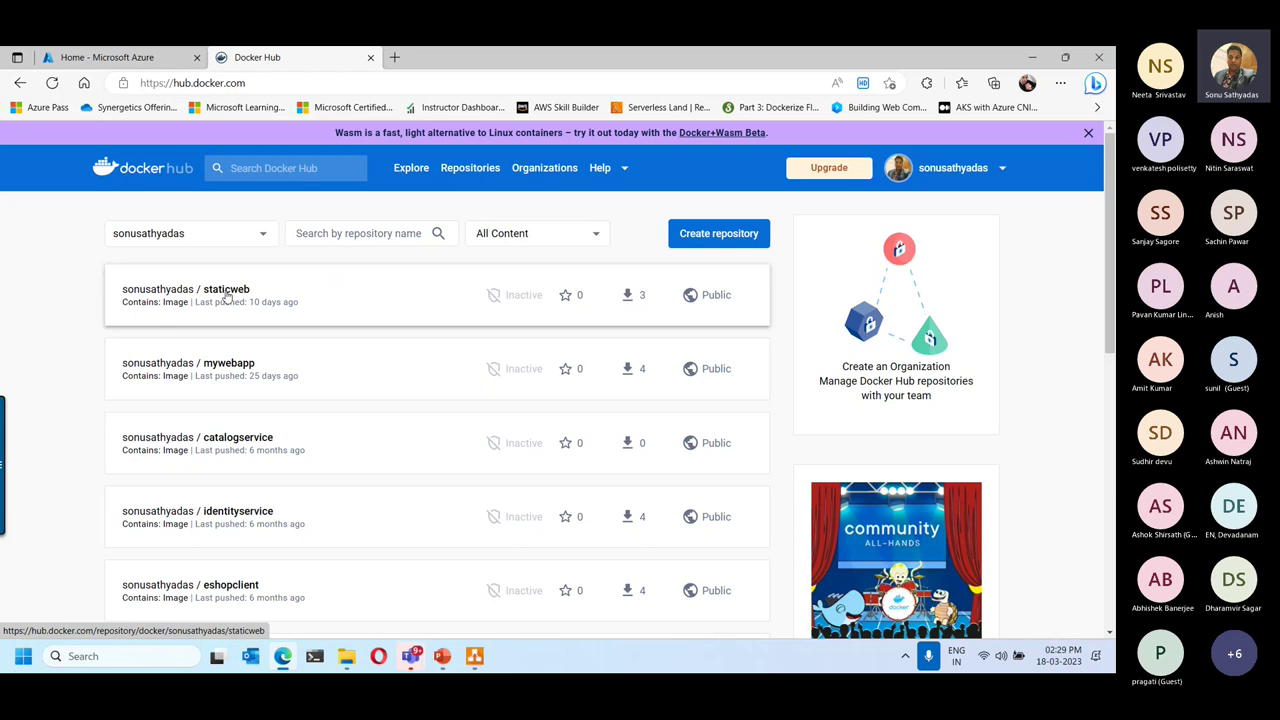
Copy the staticweb image name from the repository's docker push command on Docker Hub.
left_click(226, 296)
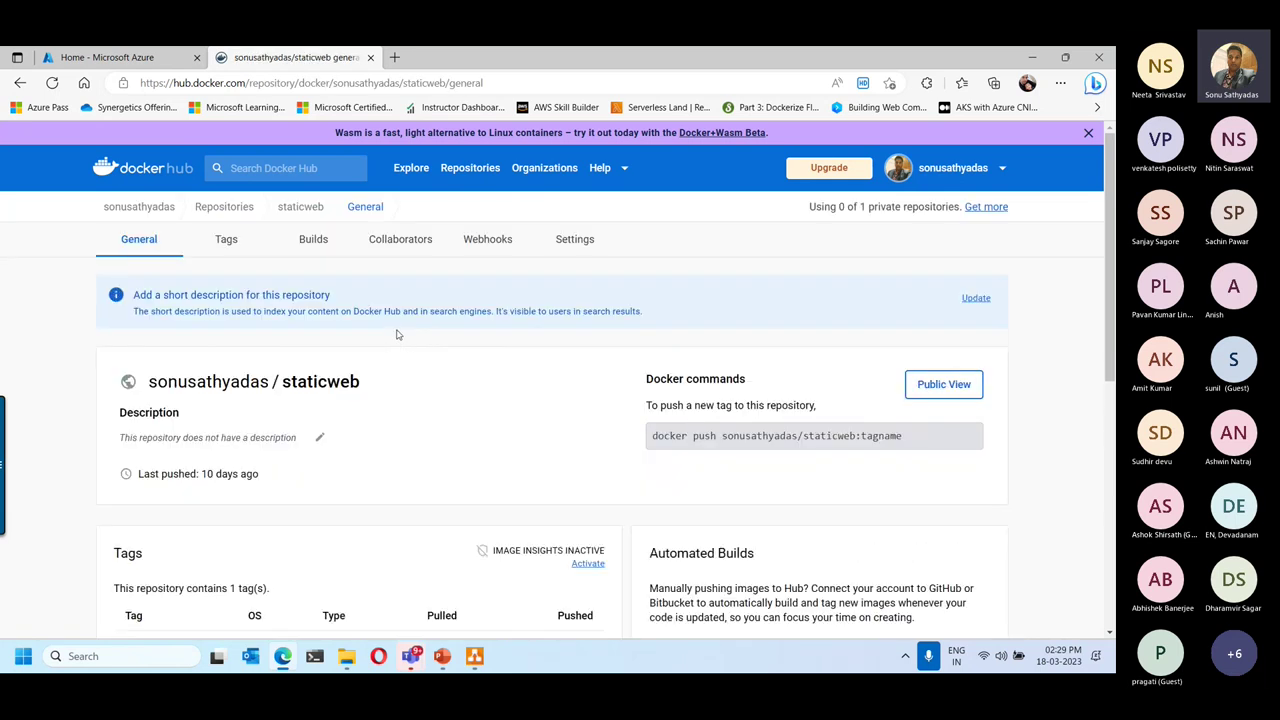
left_click_drag(360, 381, 158, 381)
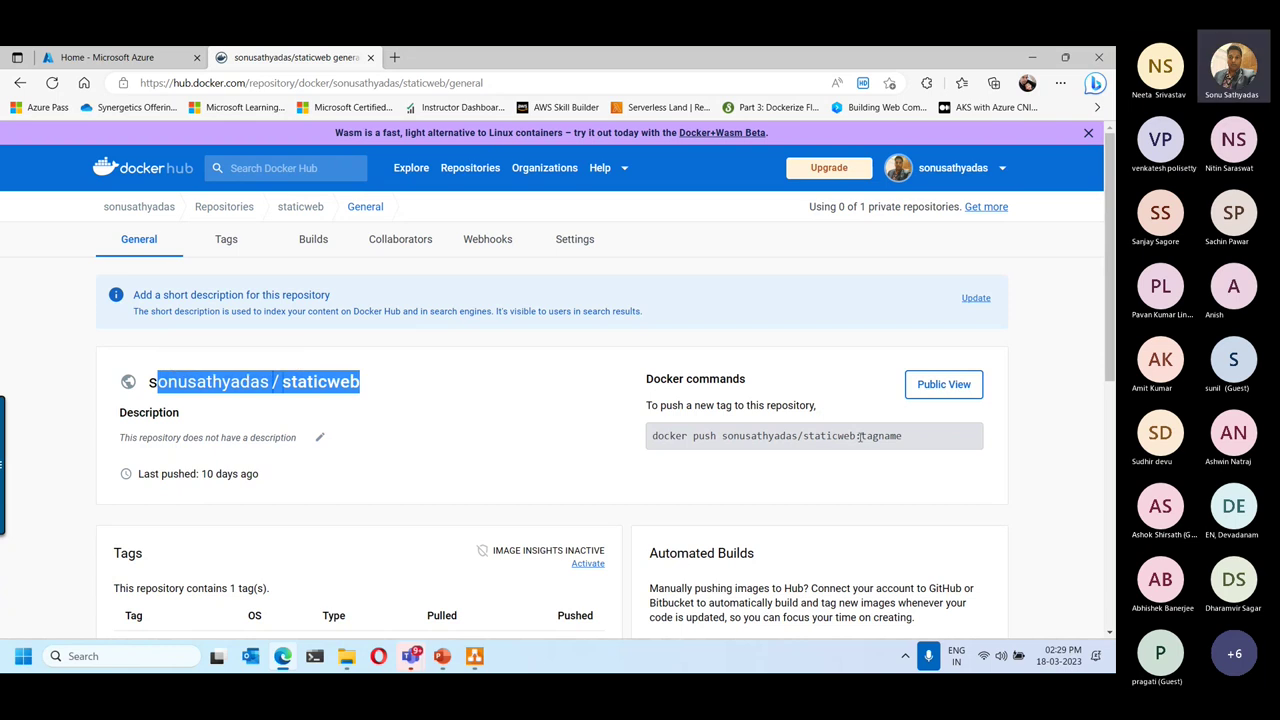
left_click_drag(855, 435, 722, 440)
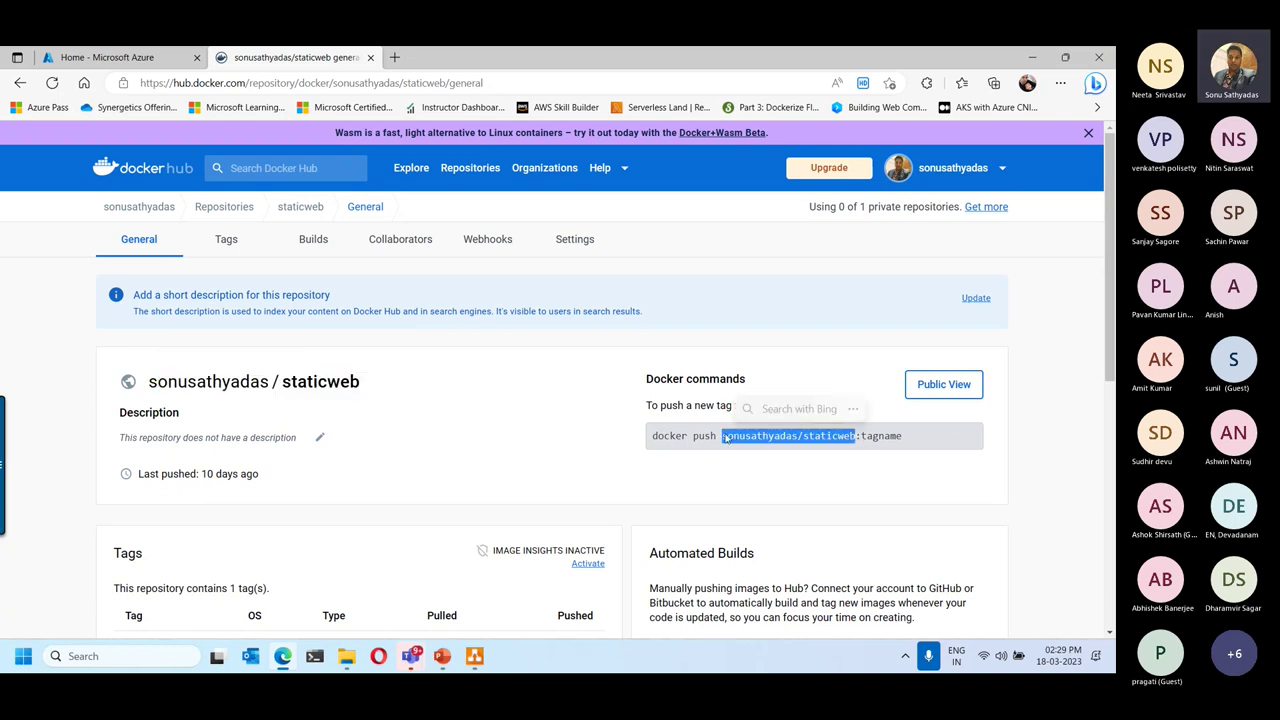
right_click(741, 442)
left_click(830, 135)
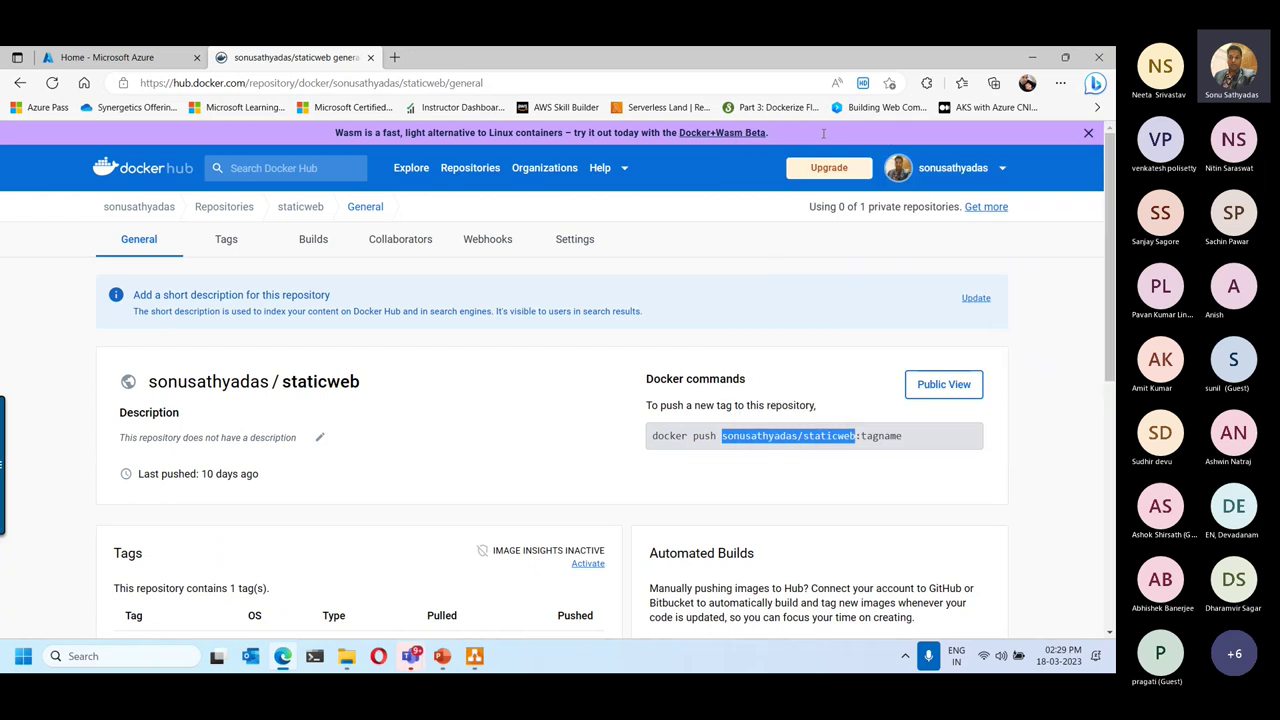
Return to the Microsoft Azure portal home page.
left_click(1032, 57)
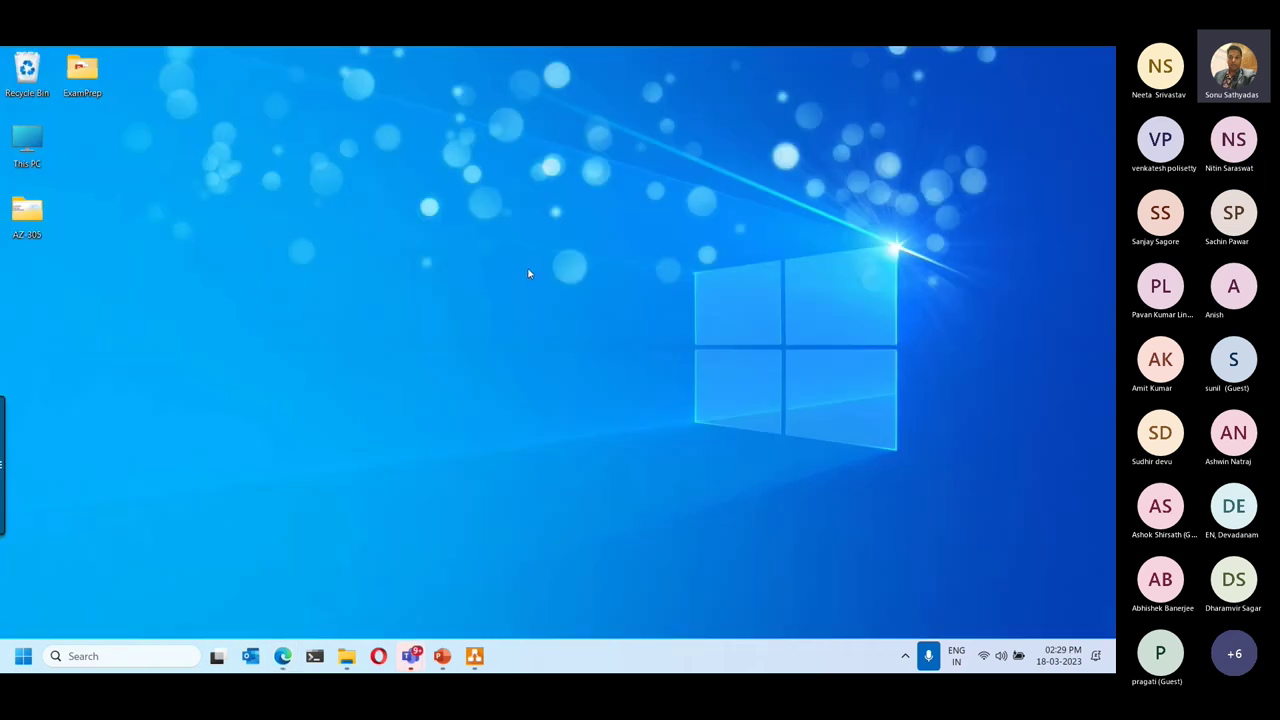
left_click(283, 656)
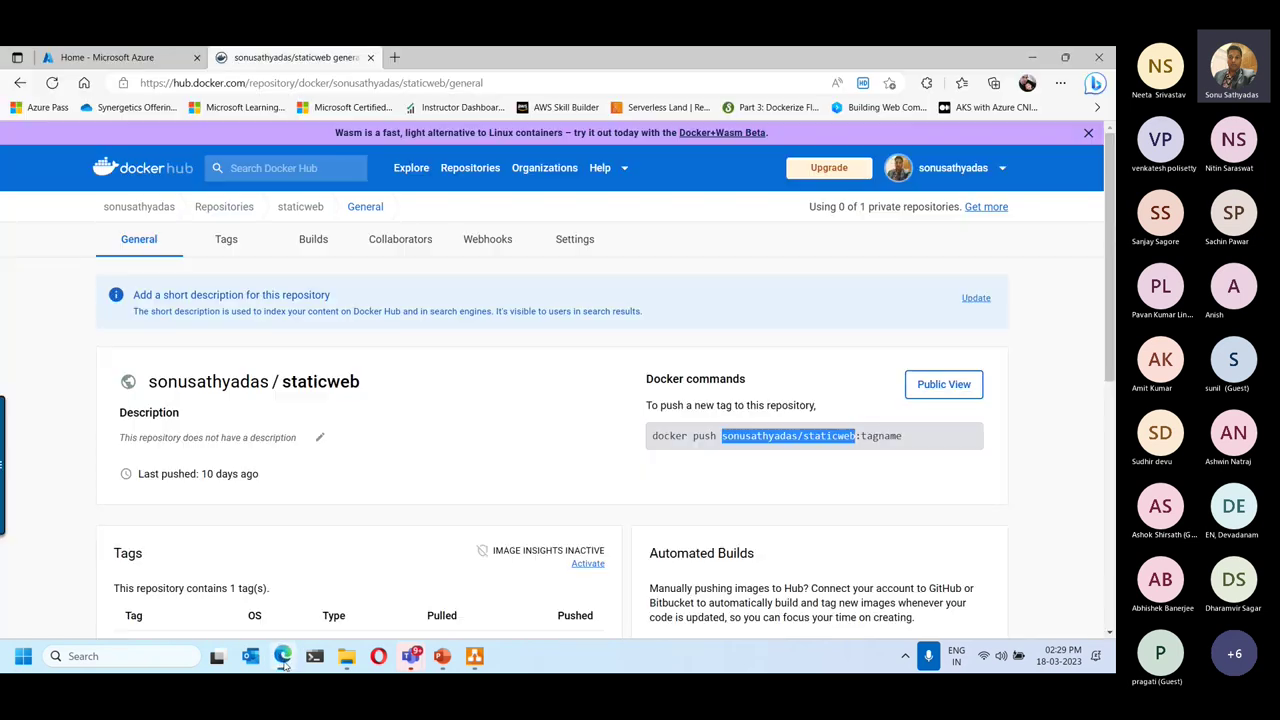
left_click(90, 57)
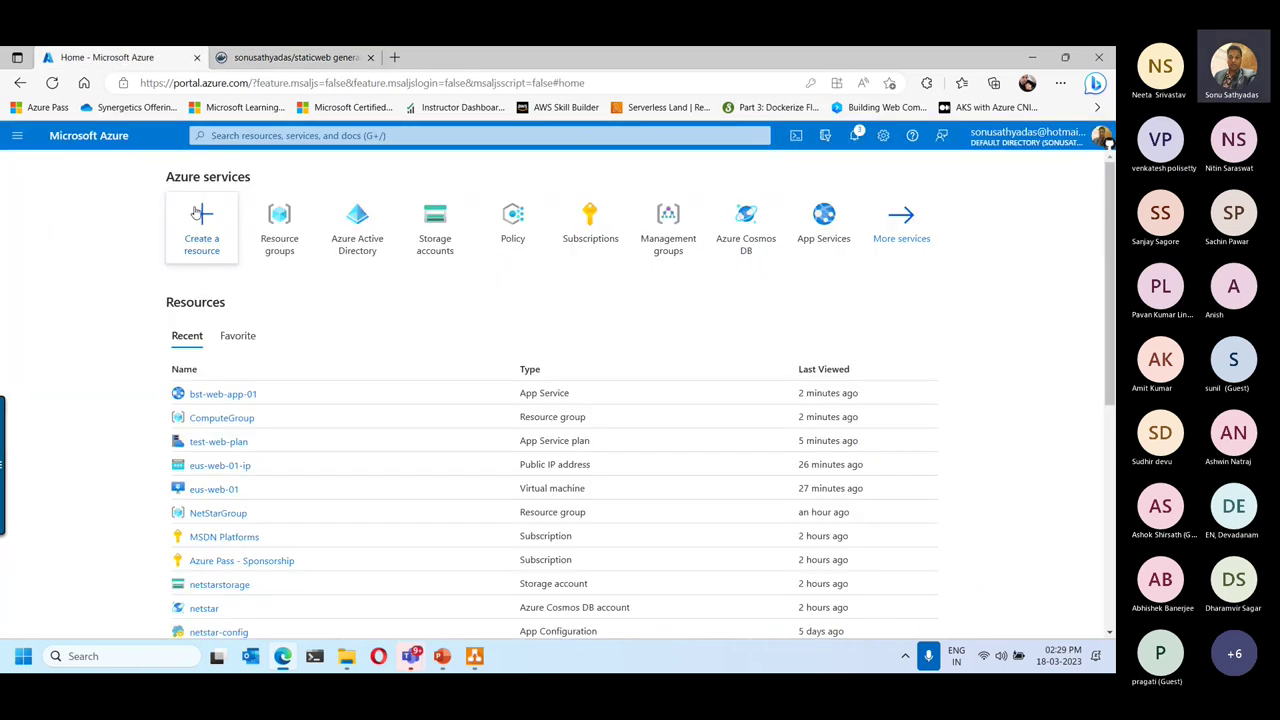
Search the marketplace for 'container' and start creating a Container Instances resource.
left_click(203, 242)
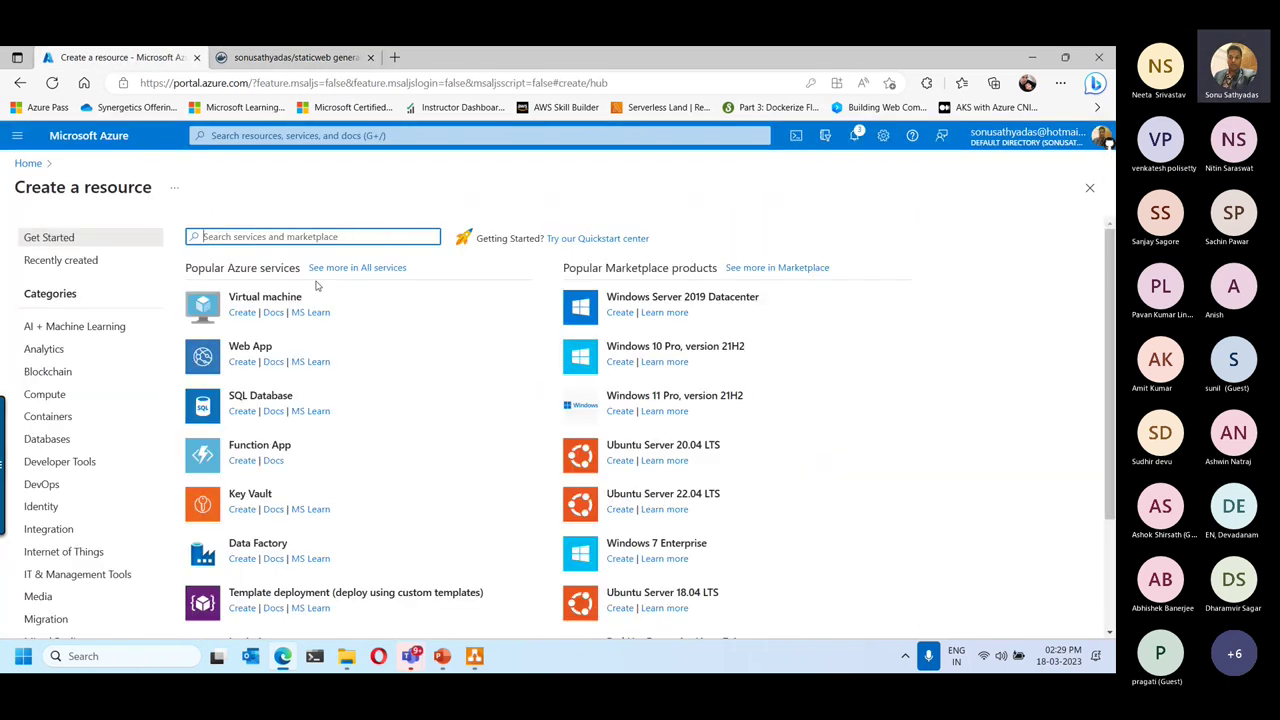
type("con")
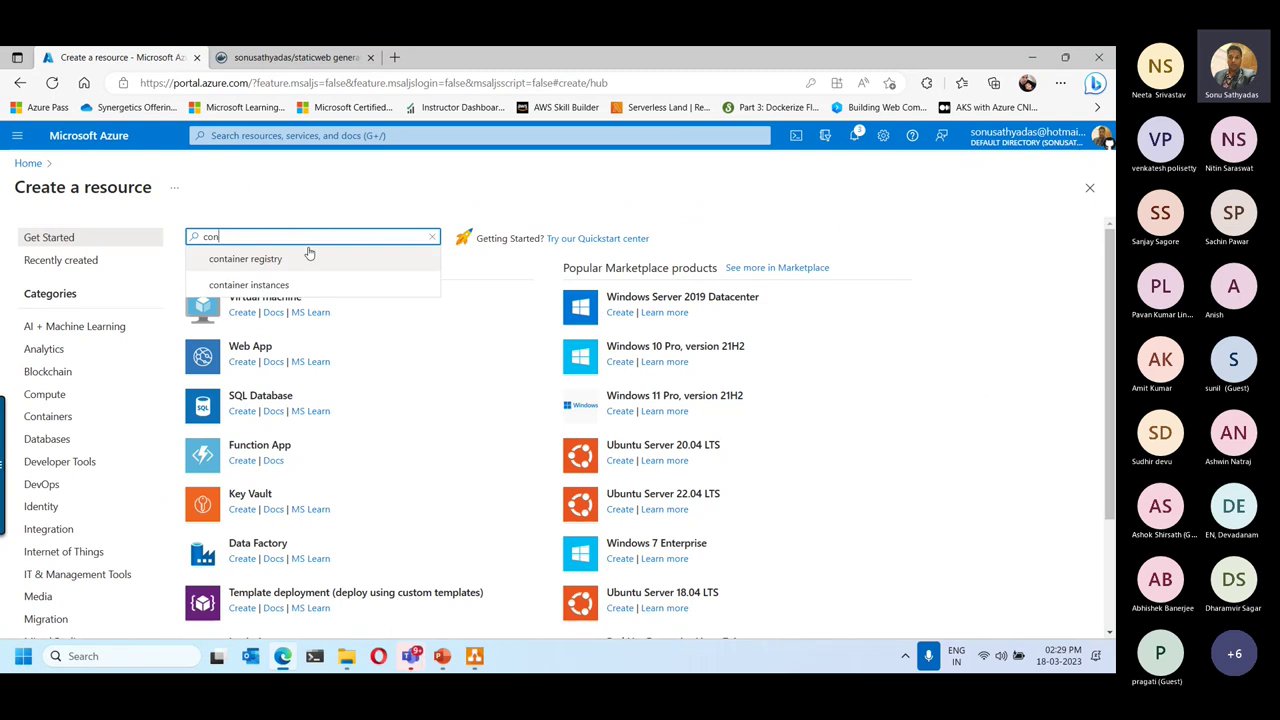
type("tain")
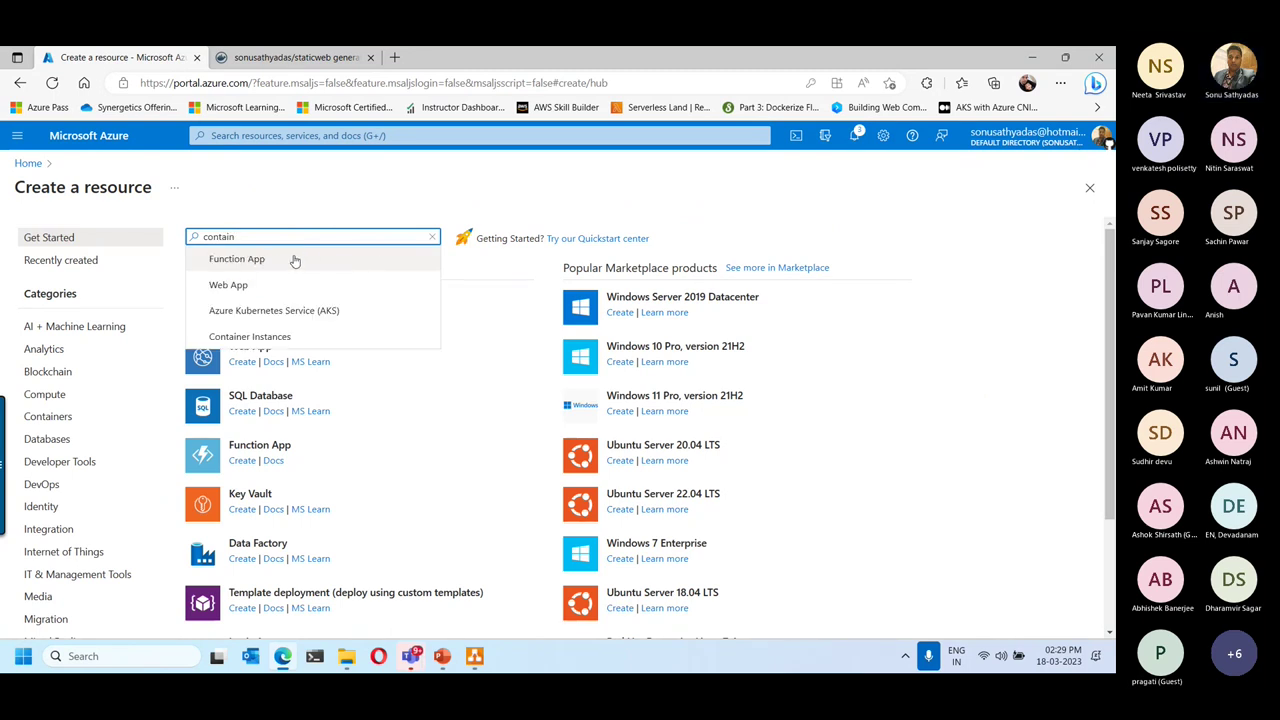
type("er")
left_click(257, 290)
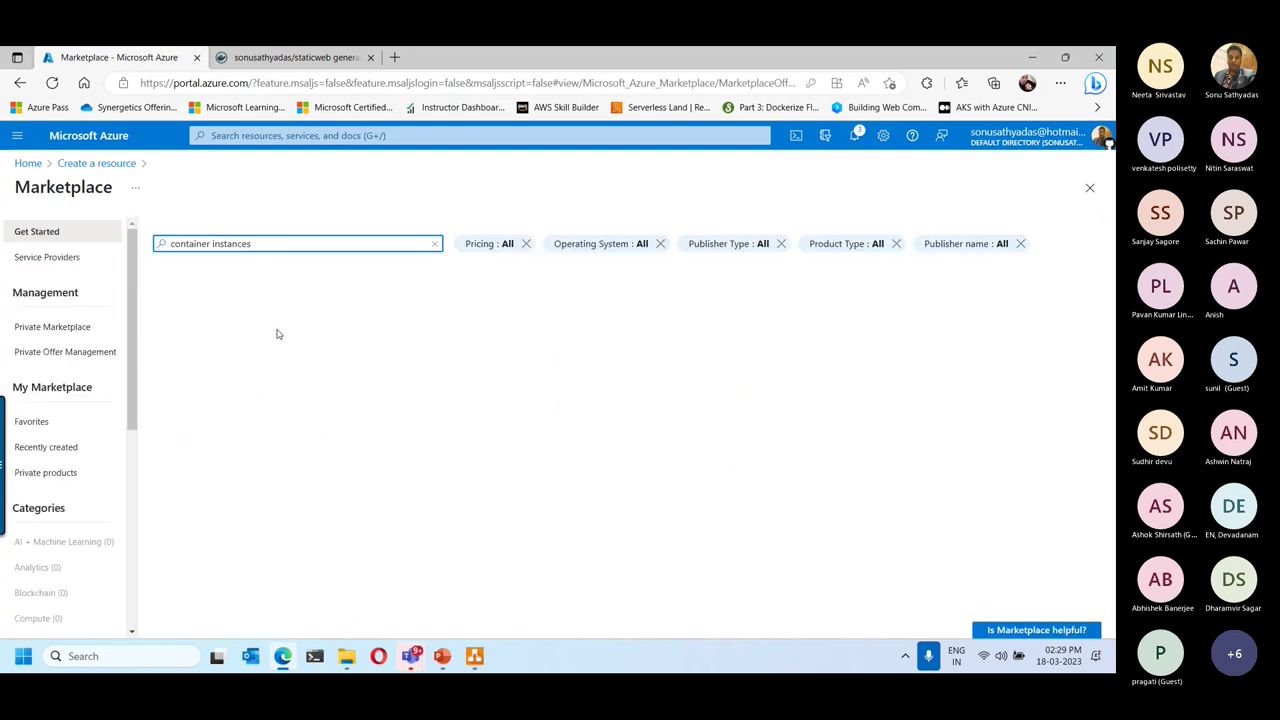
left_click(211, 357)
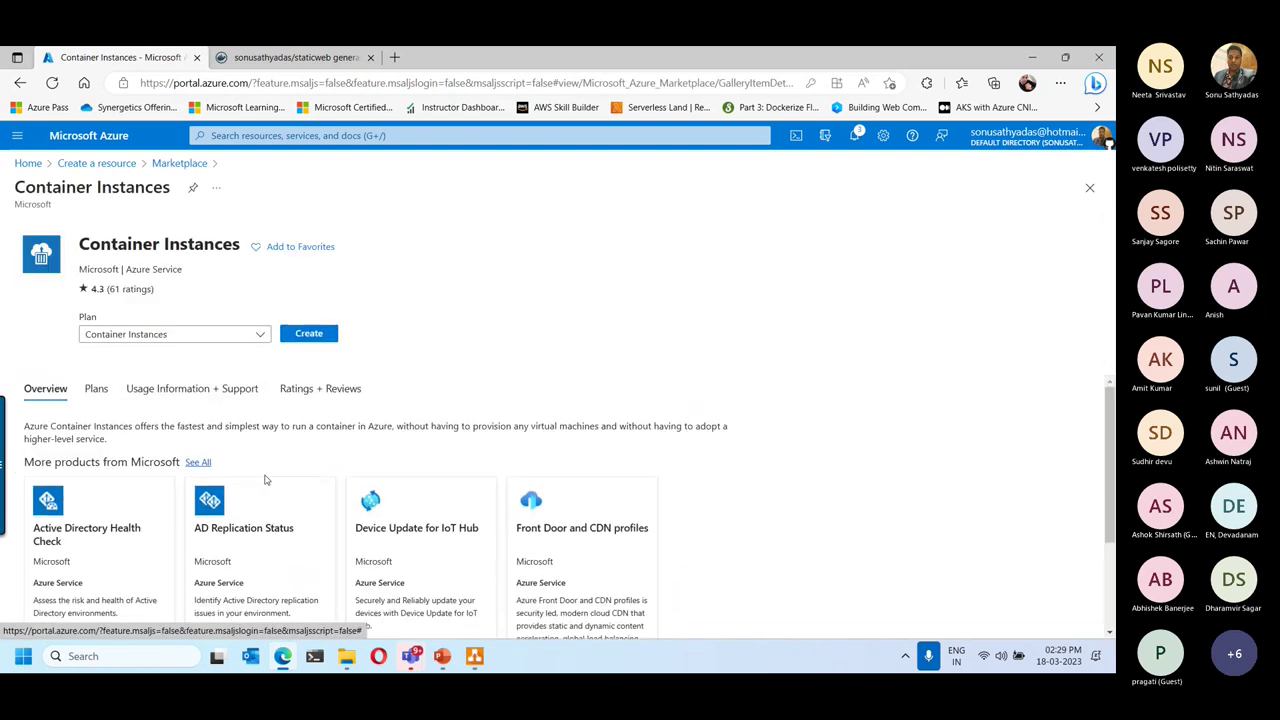
left_click(297, 339)
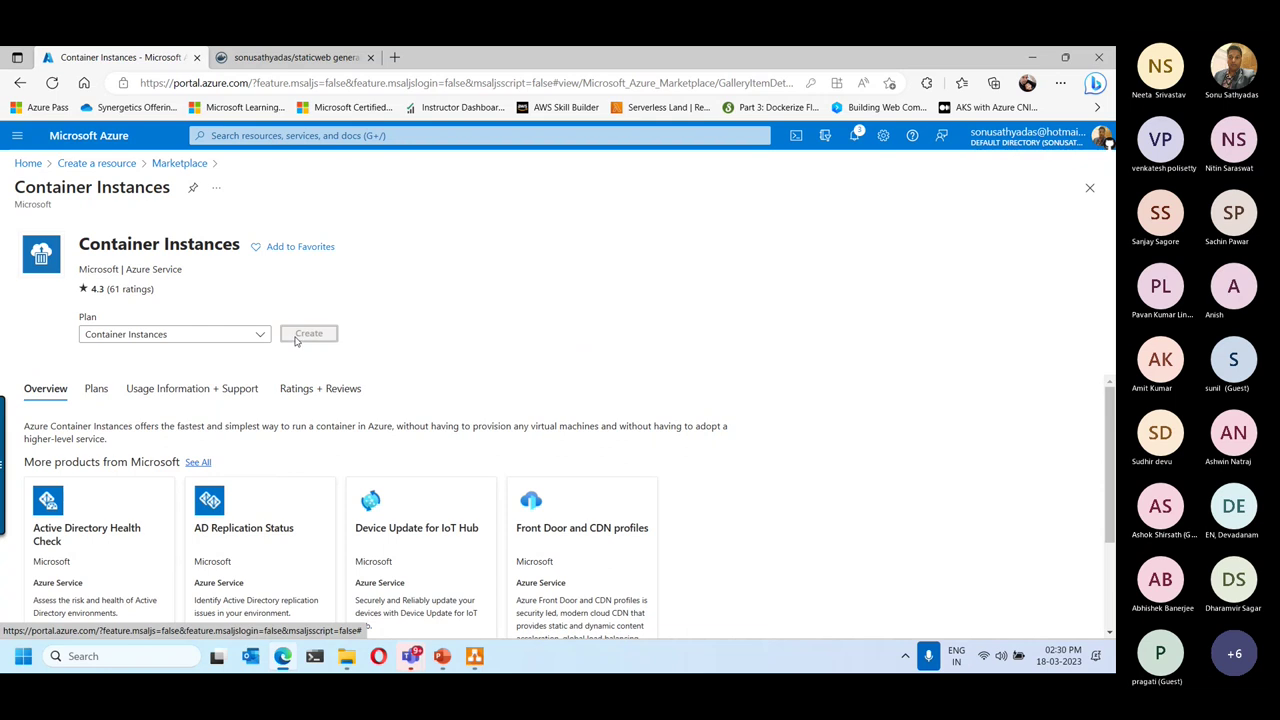
left_click(307, 419)
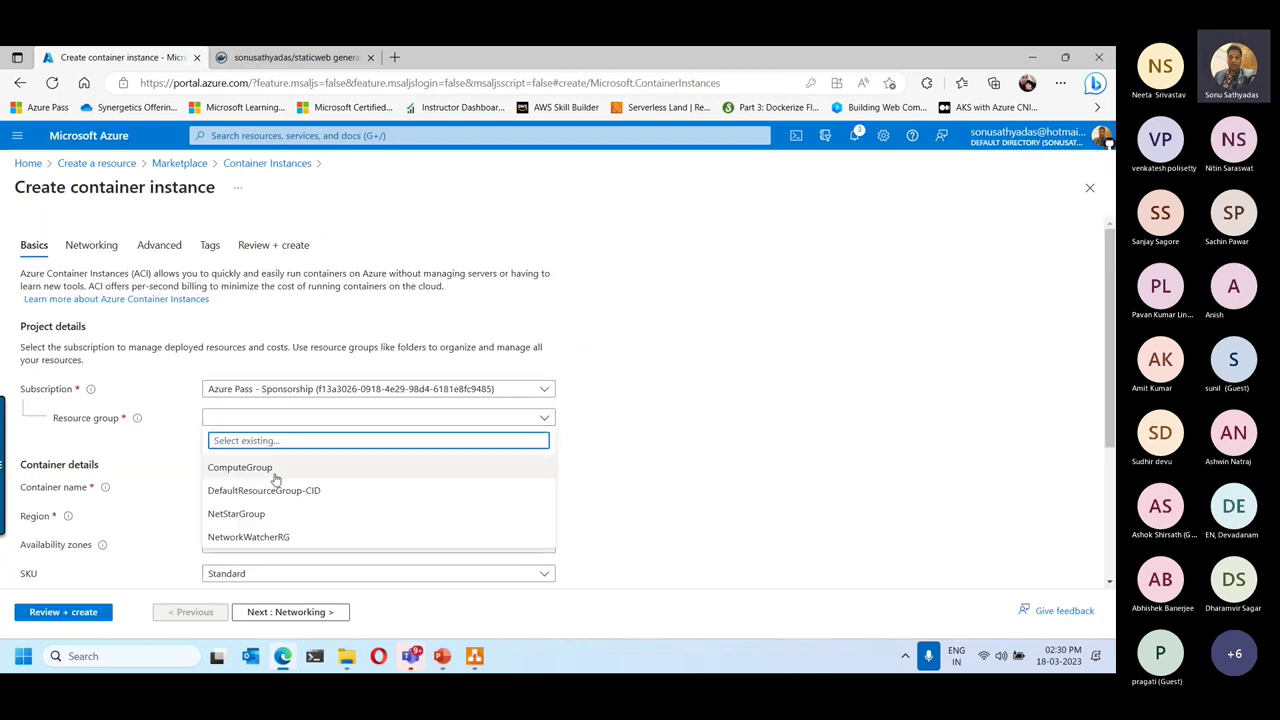
Use resource group ComputeGroup, container name staticweb and availability zone 1.
left_click(240, 467)
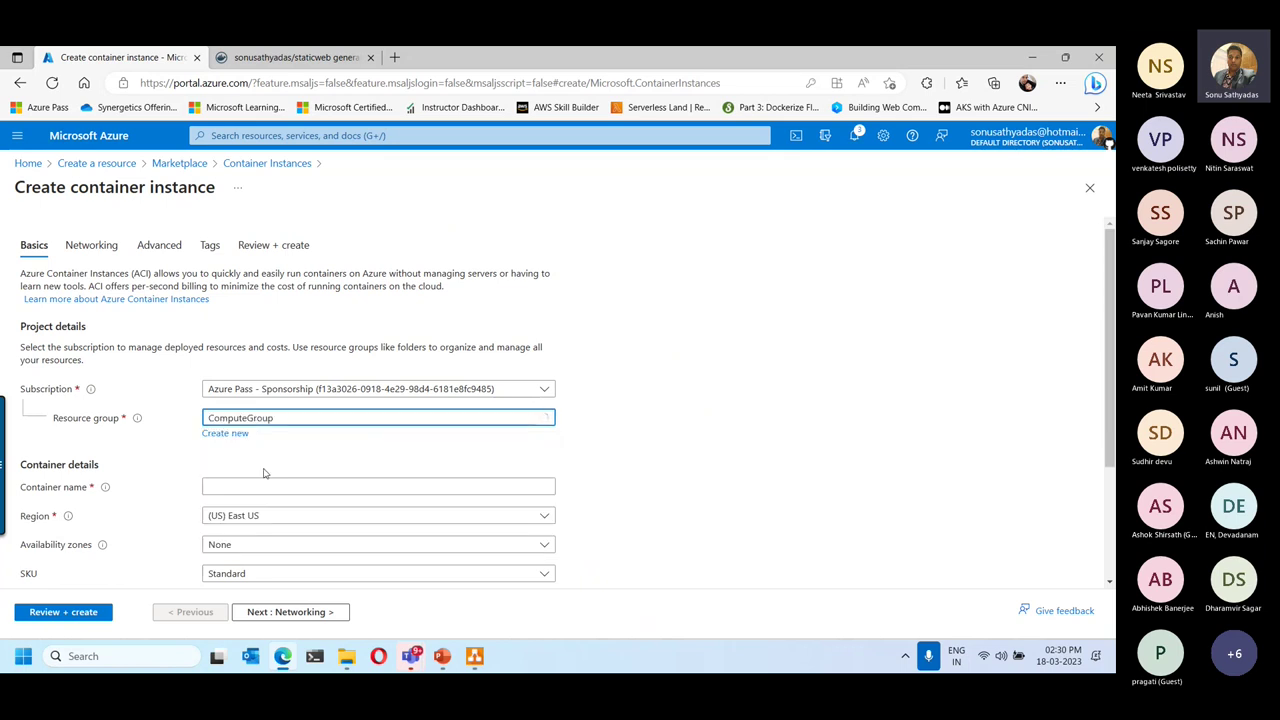
scroll(336, 439, "down", 1)
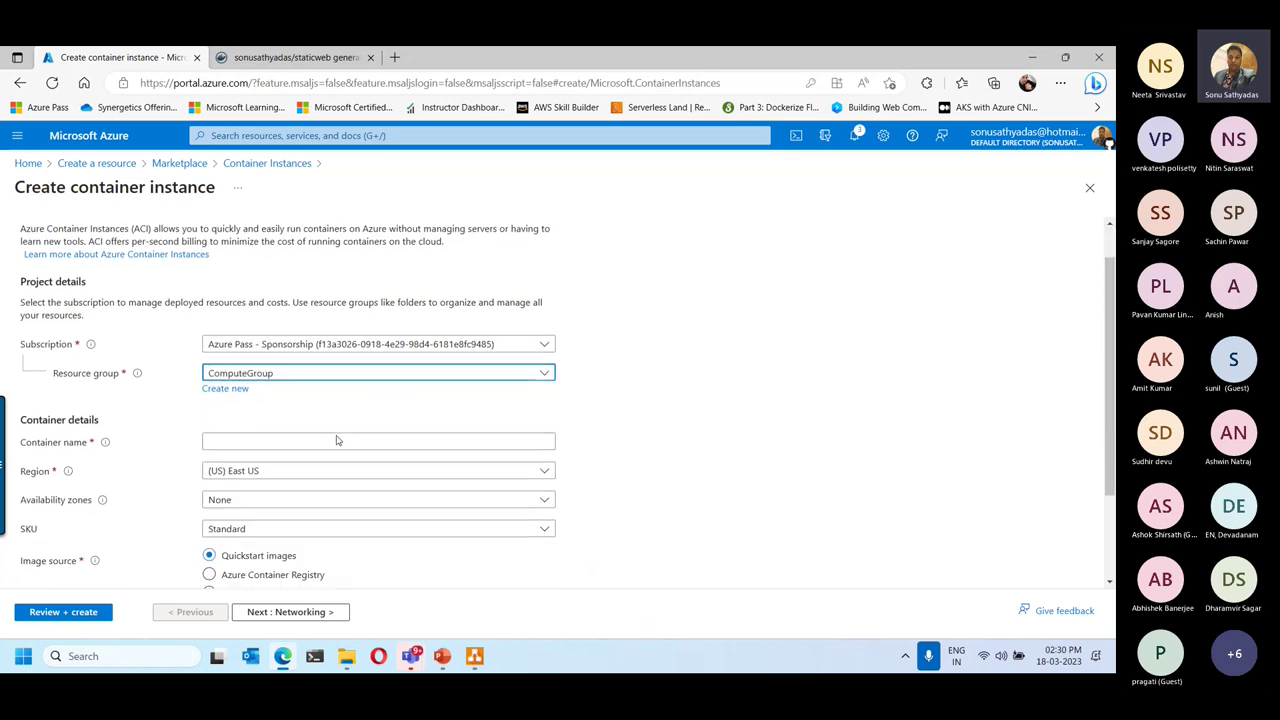
left_click(255, 373)
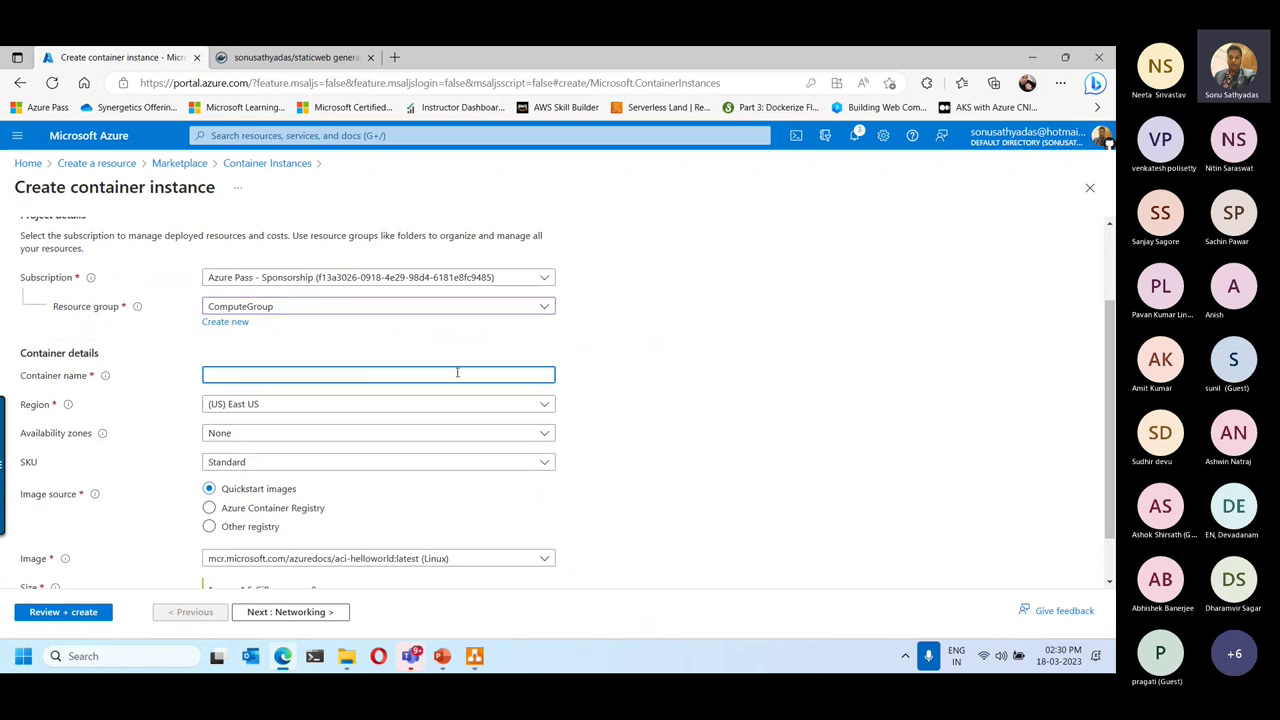
type("staticw")
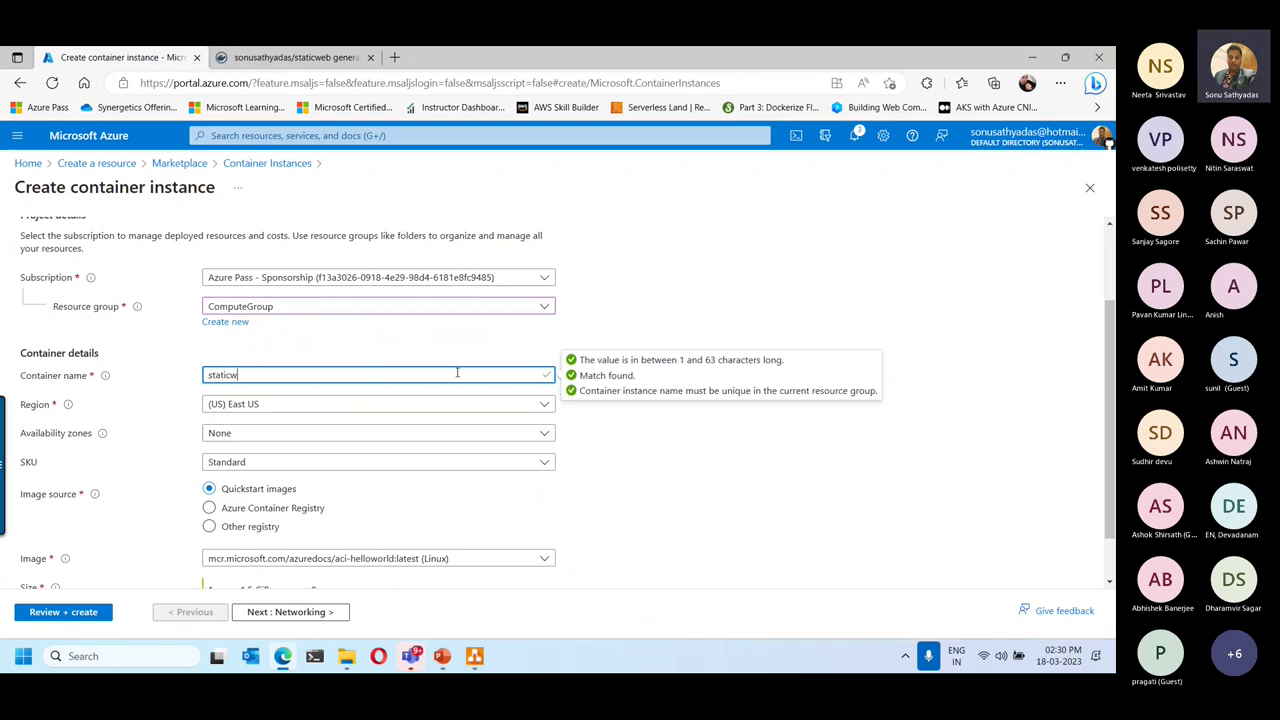
type("eb")
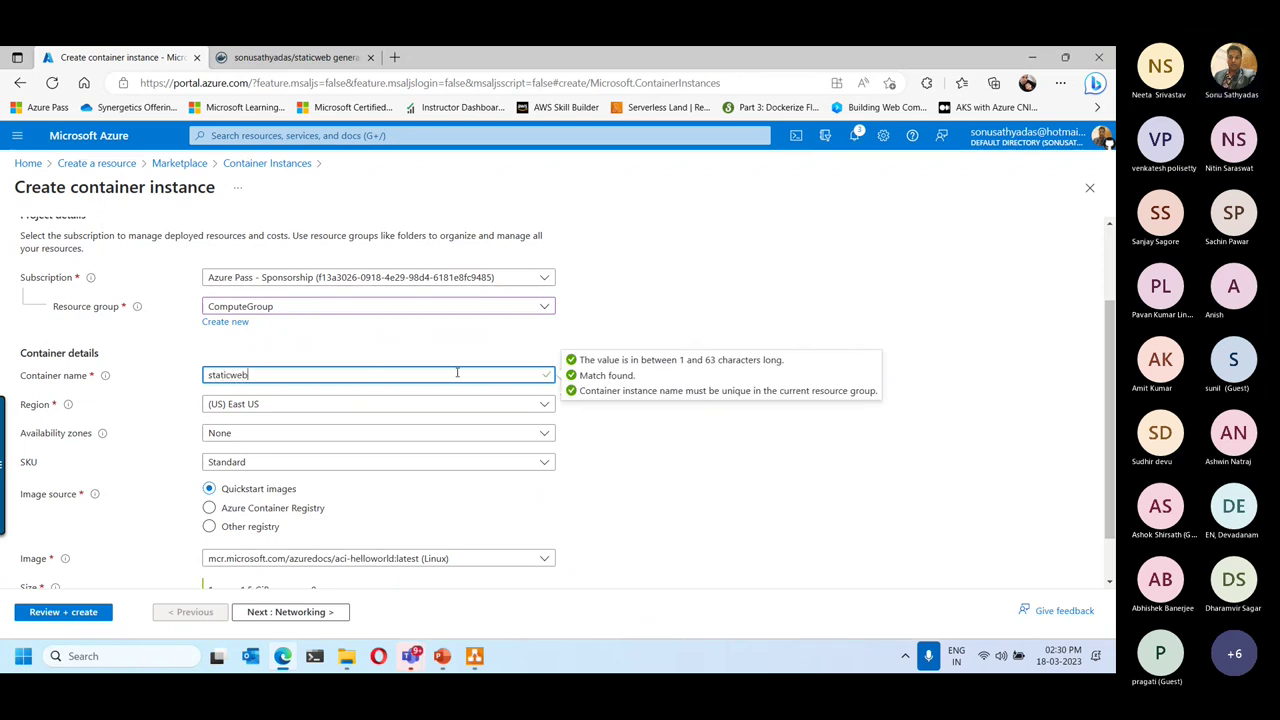
left_click(229, 434)
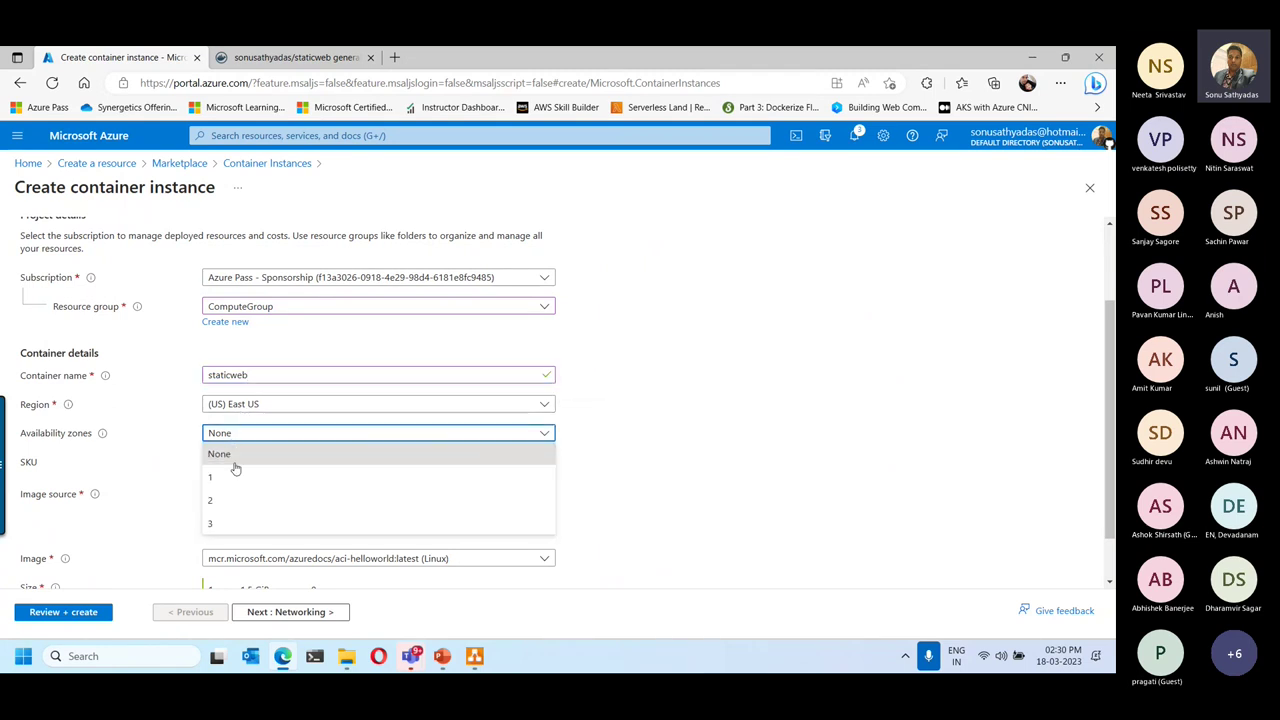
left_click(232, 452)
key("Down")
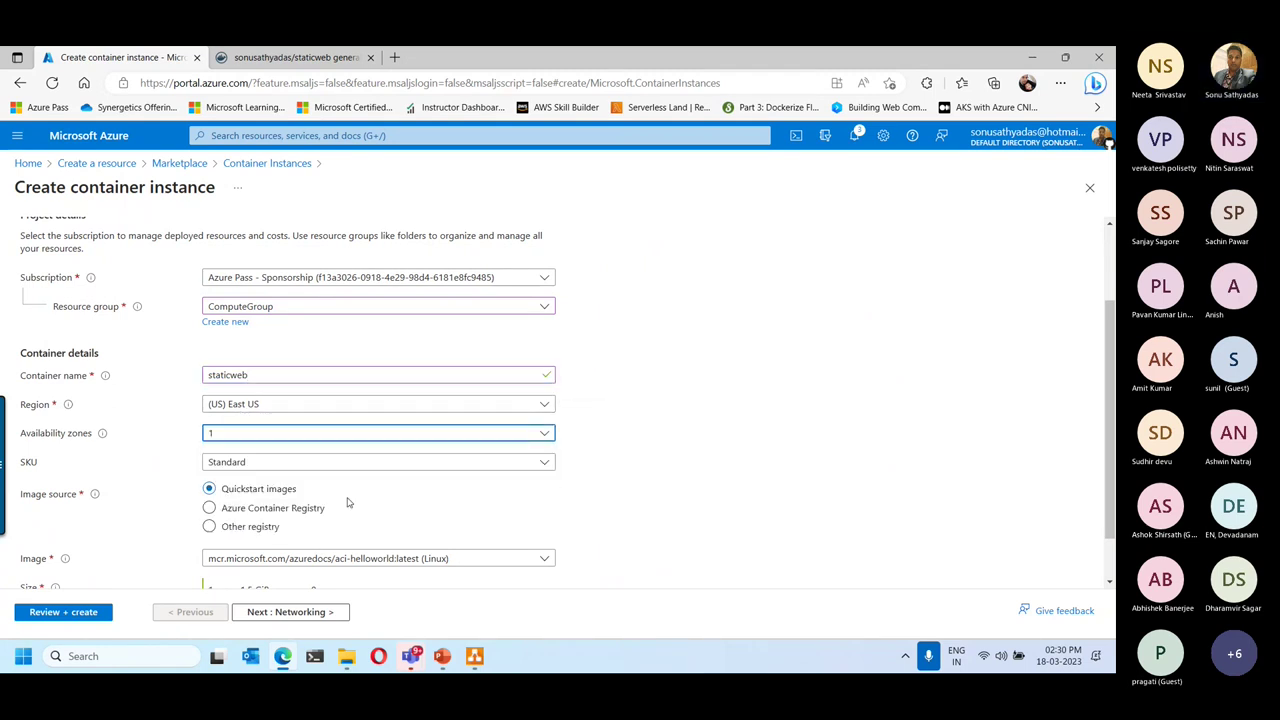
Look over the quickstart images, then set the image source to Other registry.
scroll(350, 503, "down", 2)
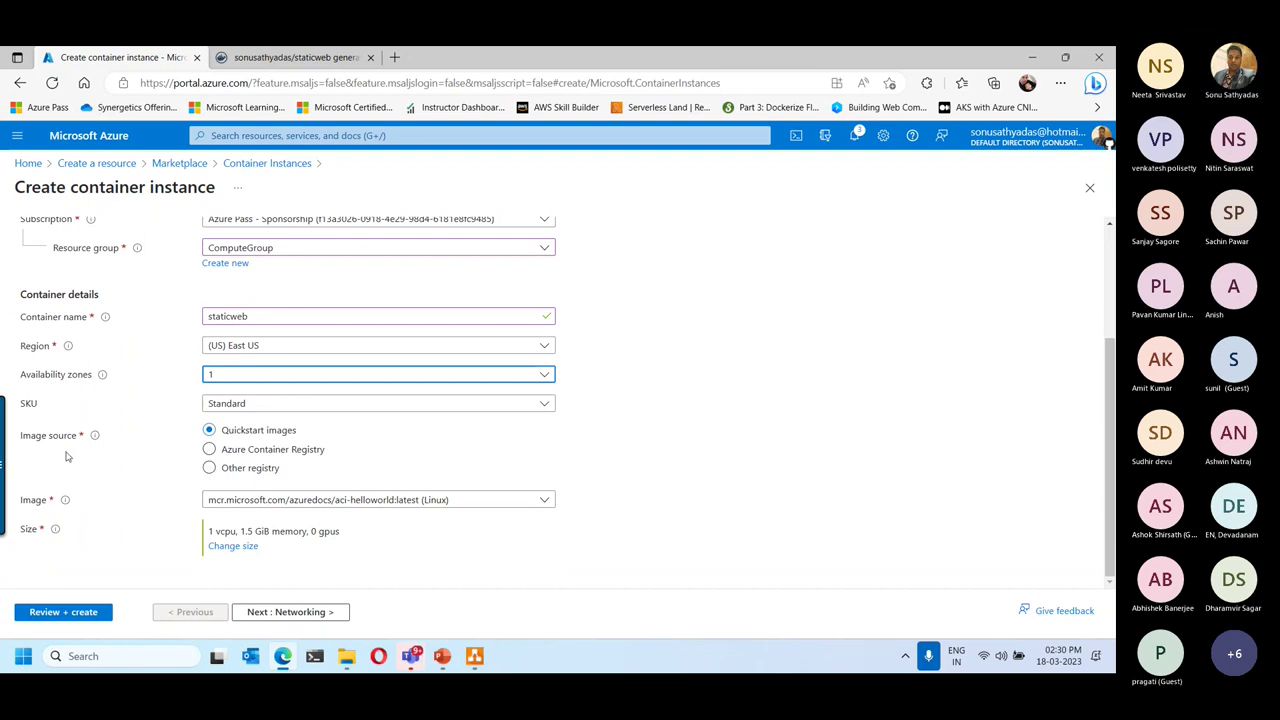
left_click_drag(31, 440, 58, 441)
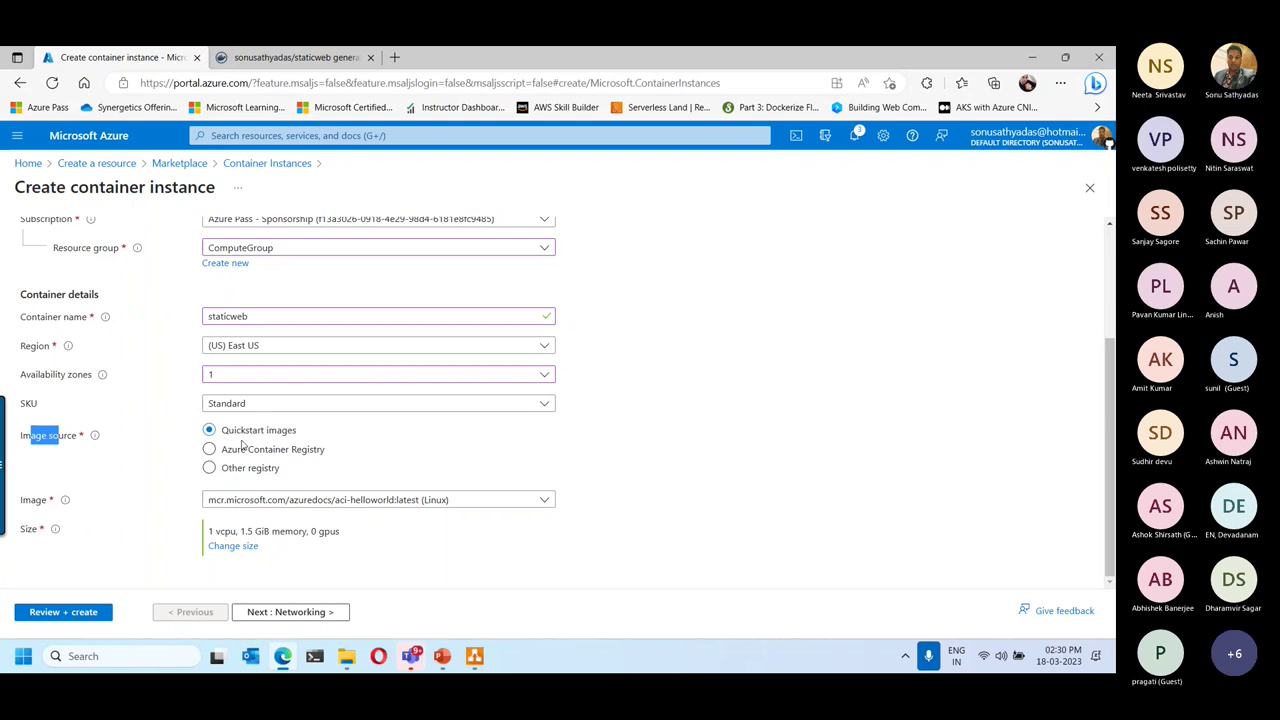
left_click(246, 500)
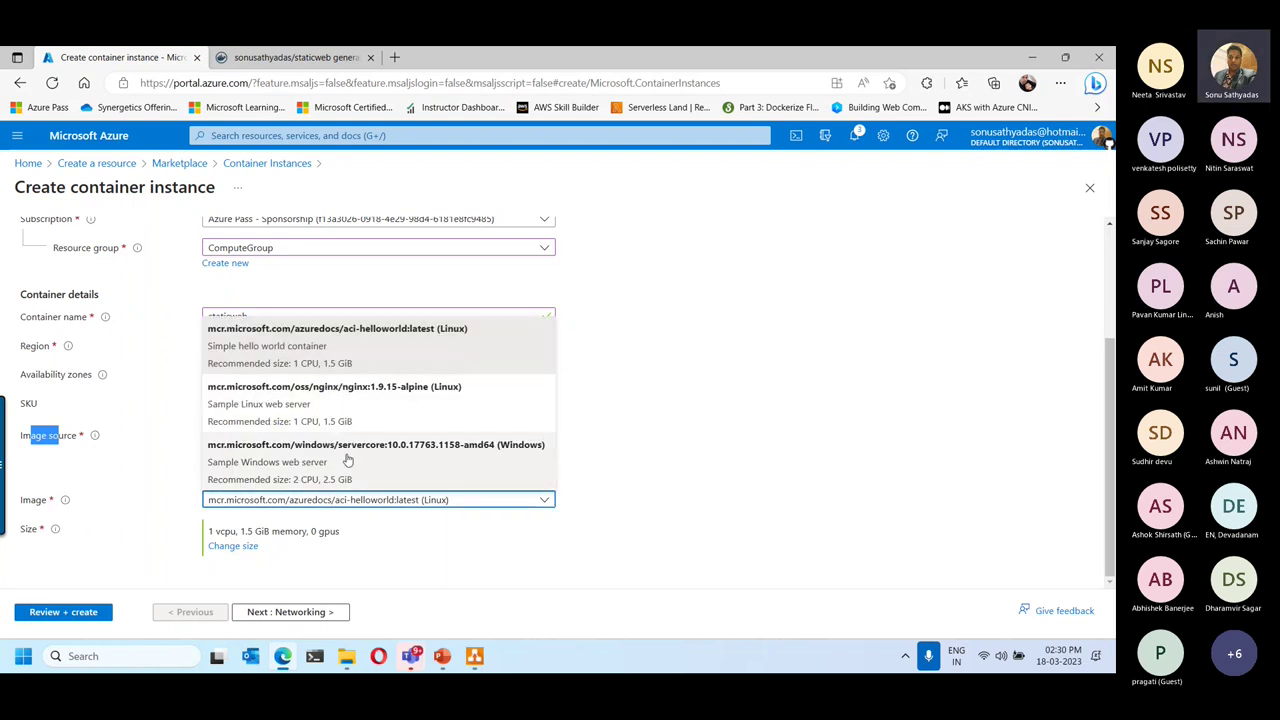
left_click(718, 419)
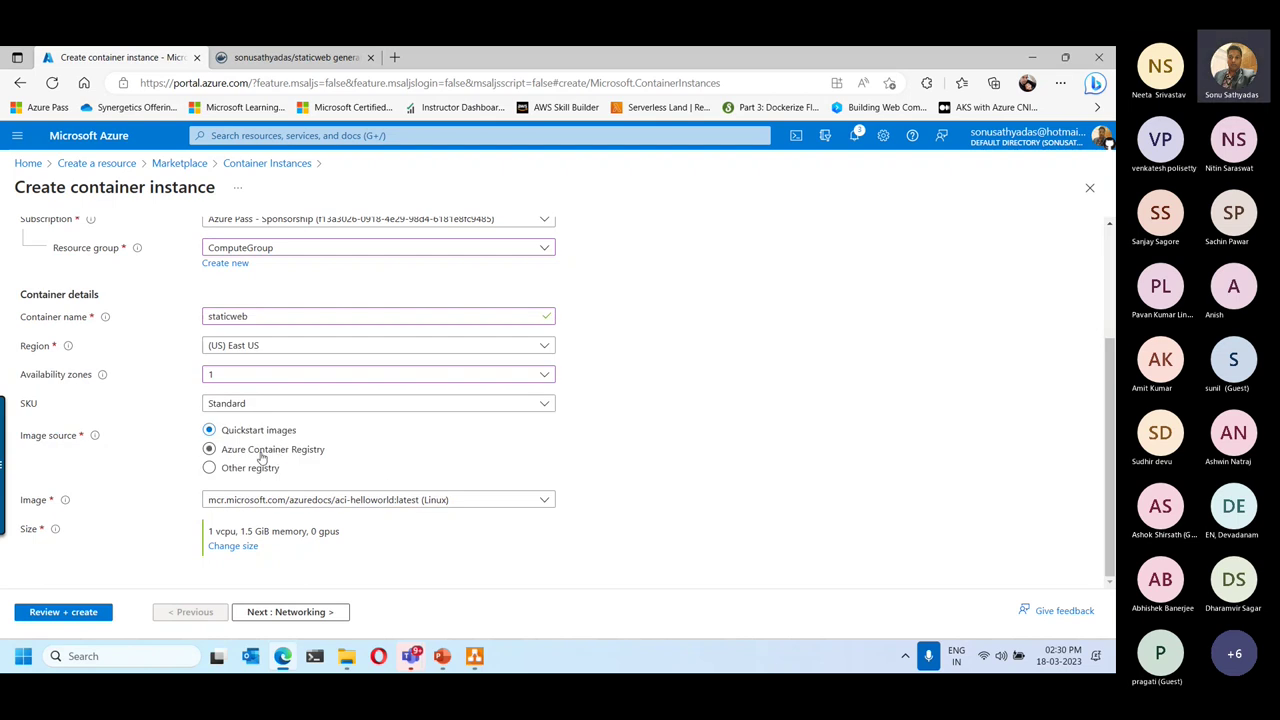
left_click(230, 472)
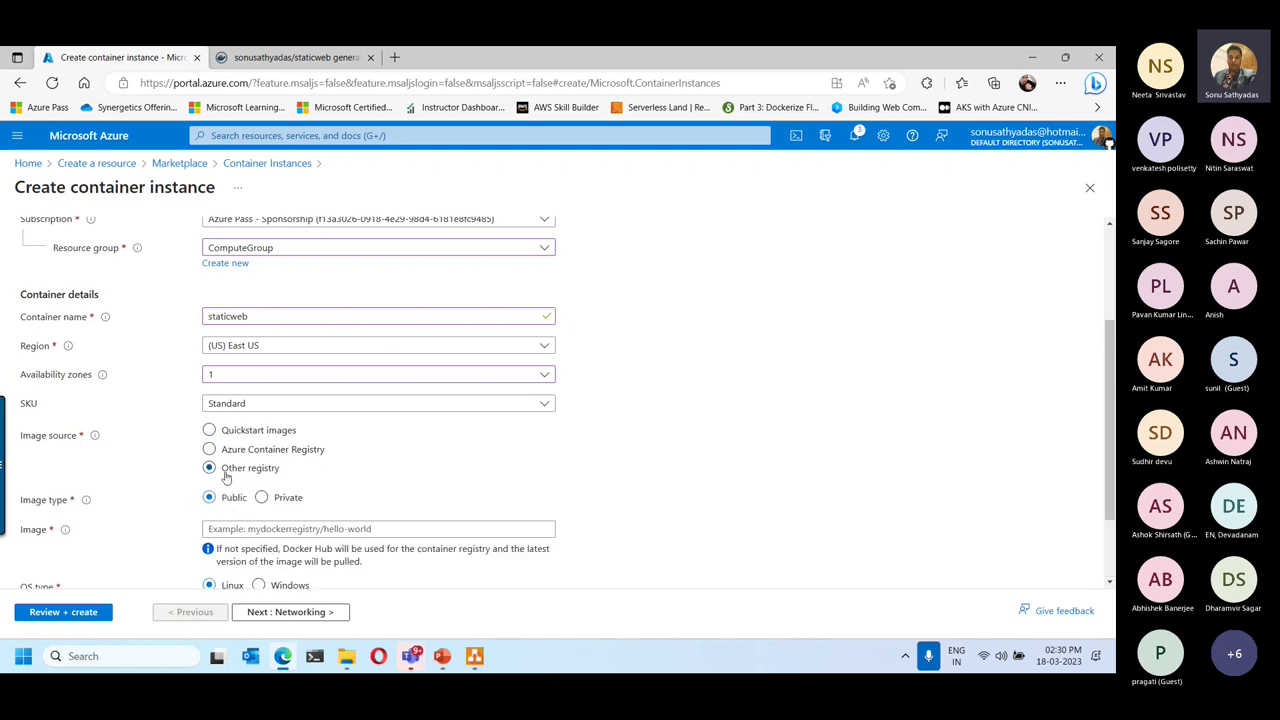
Set the image to sonusathyadas/staticweb:latest, keeping Linux and the 1 vCPU / 1.5 GiB size.
left_click(285, 57)
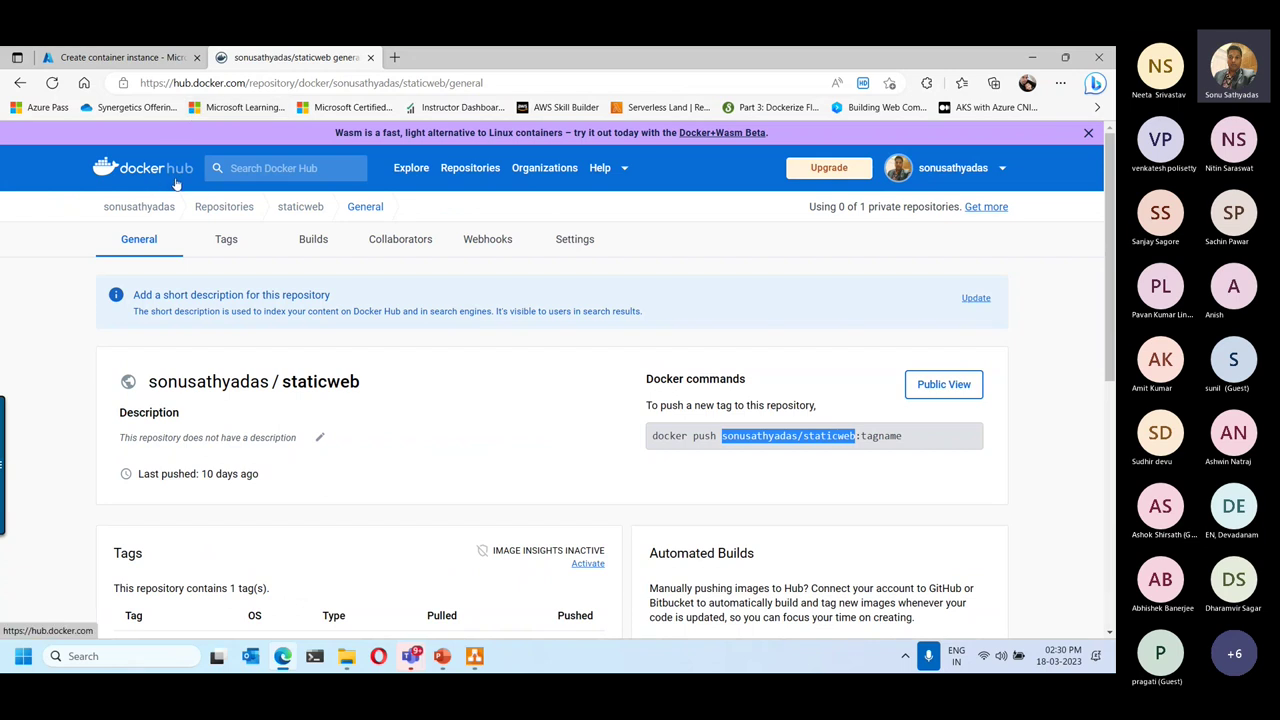
left_click(135, 58)
scroll(386, 243, "down", 1)
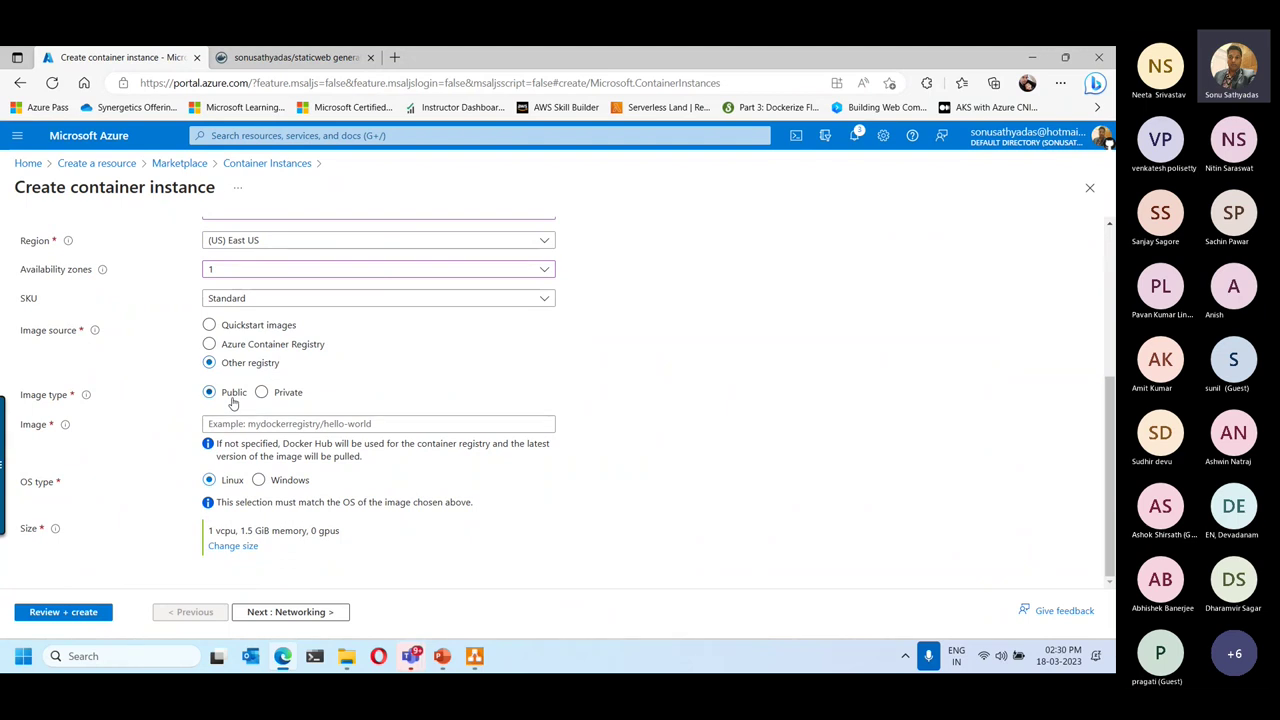
left_click(253, 423)
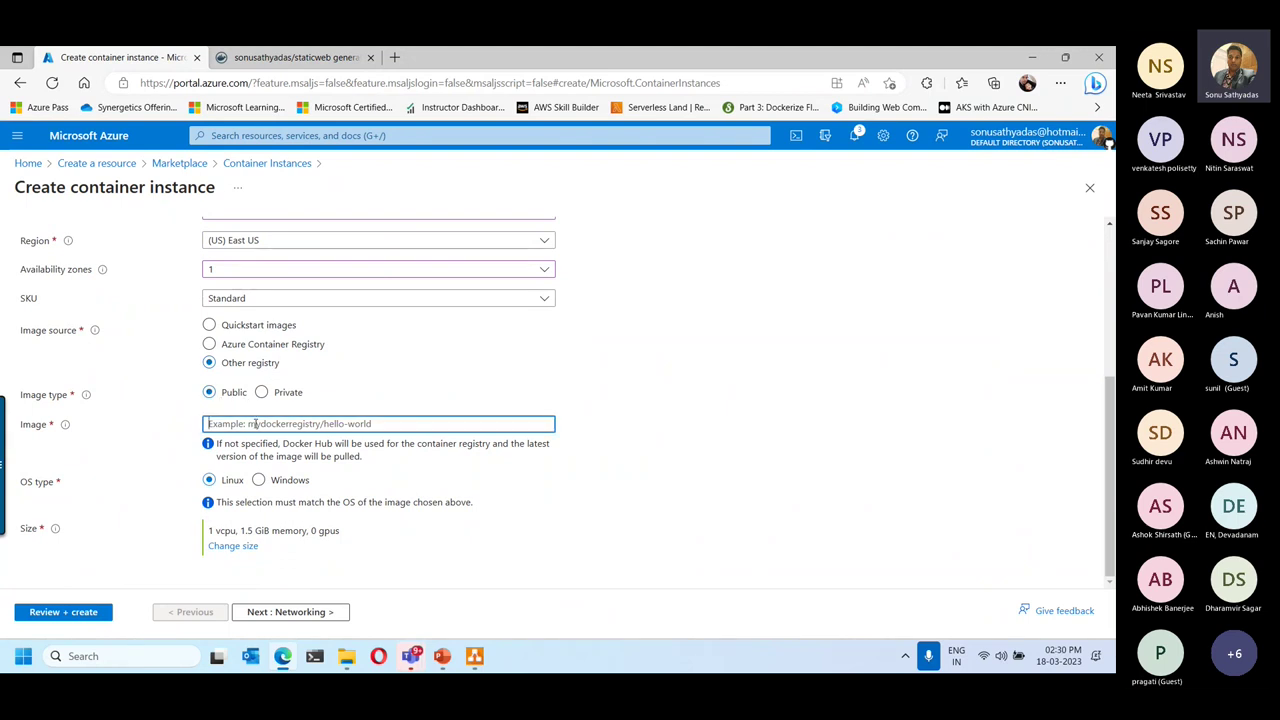
type("sonusathyadas/staticweb")
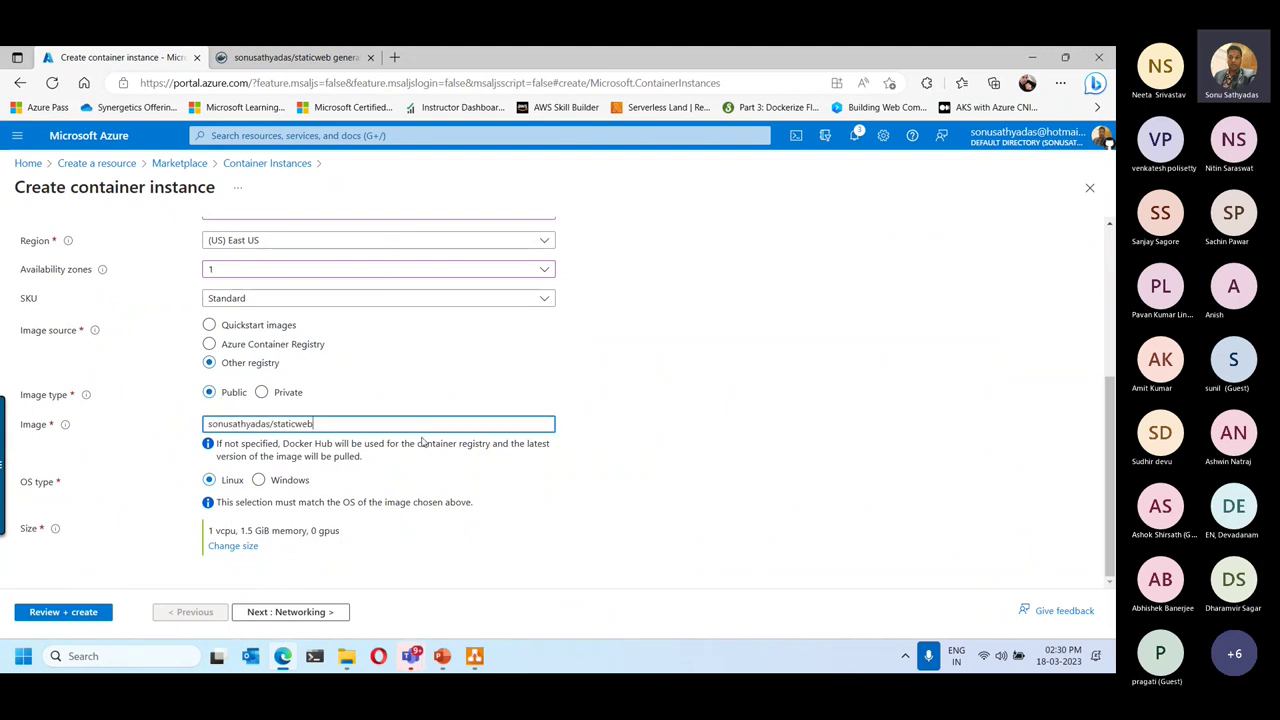
type(":latest")
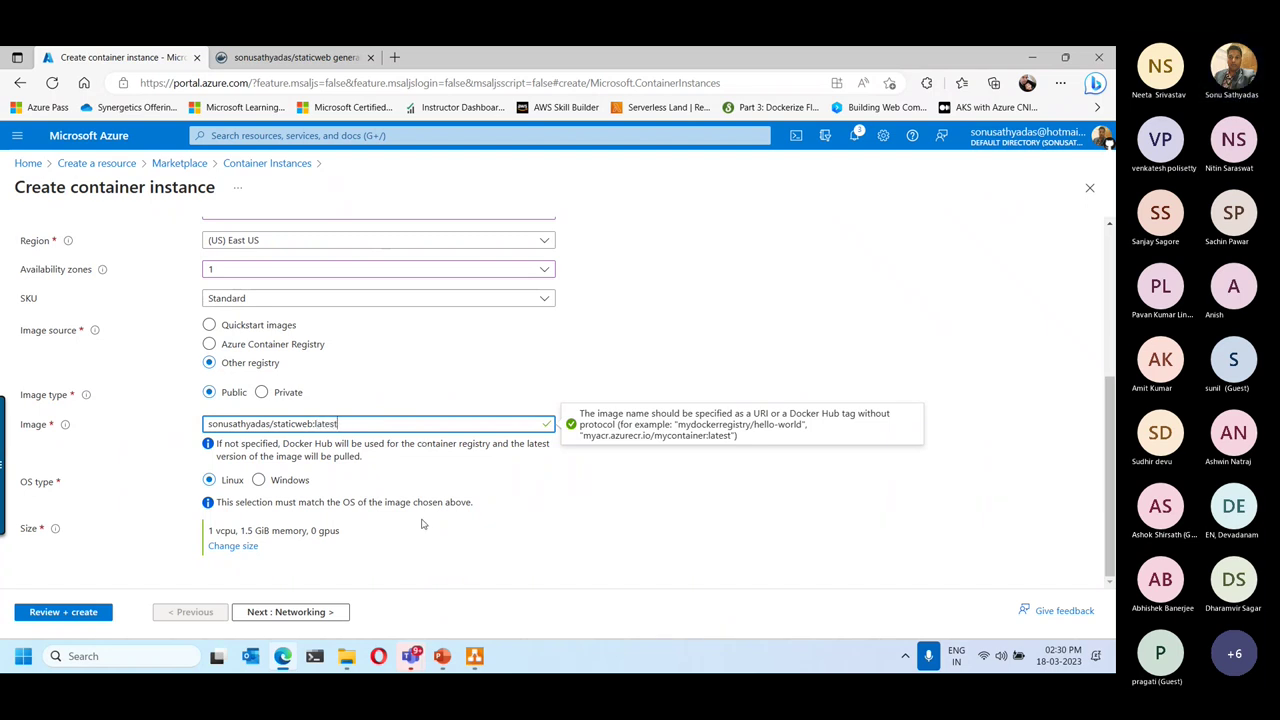
left_click(557, 537)
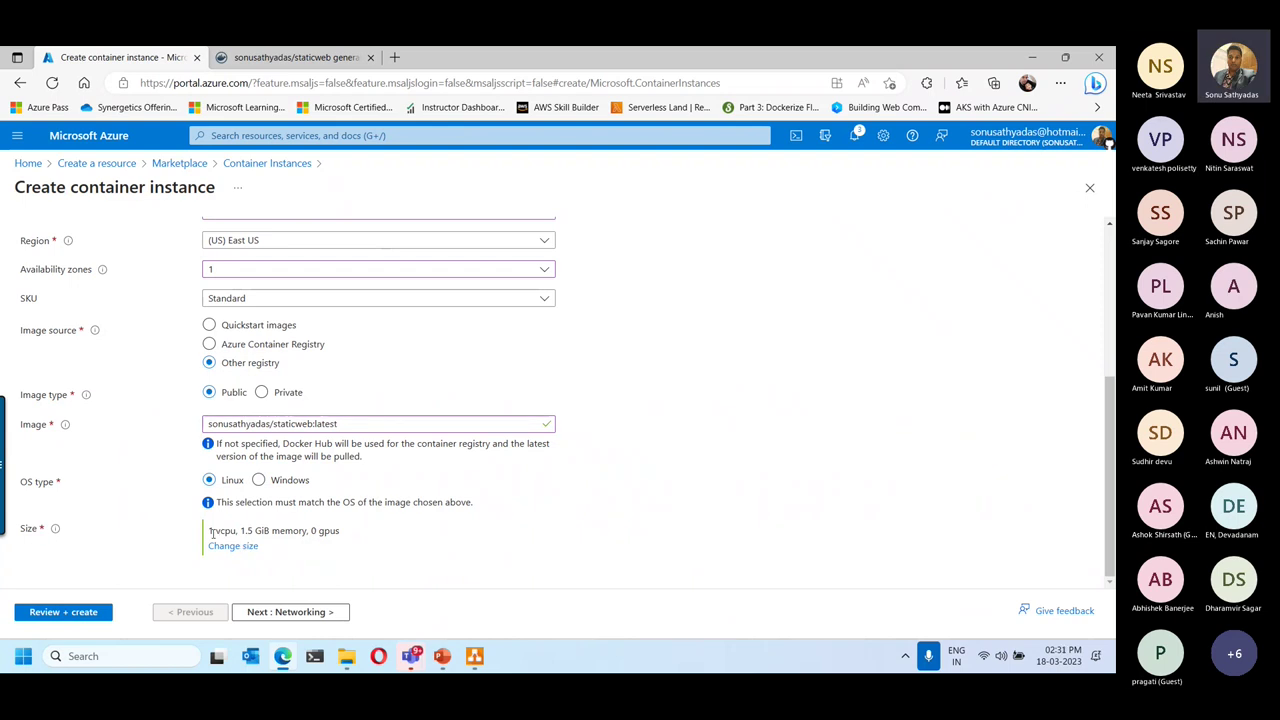
left_click_drag(208, 531, 293, 531)
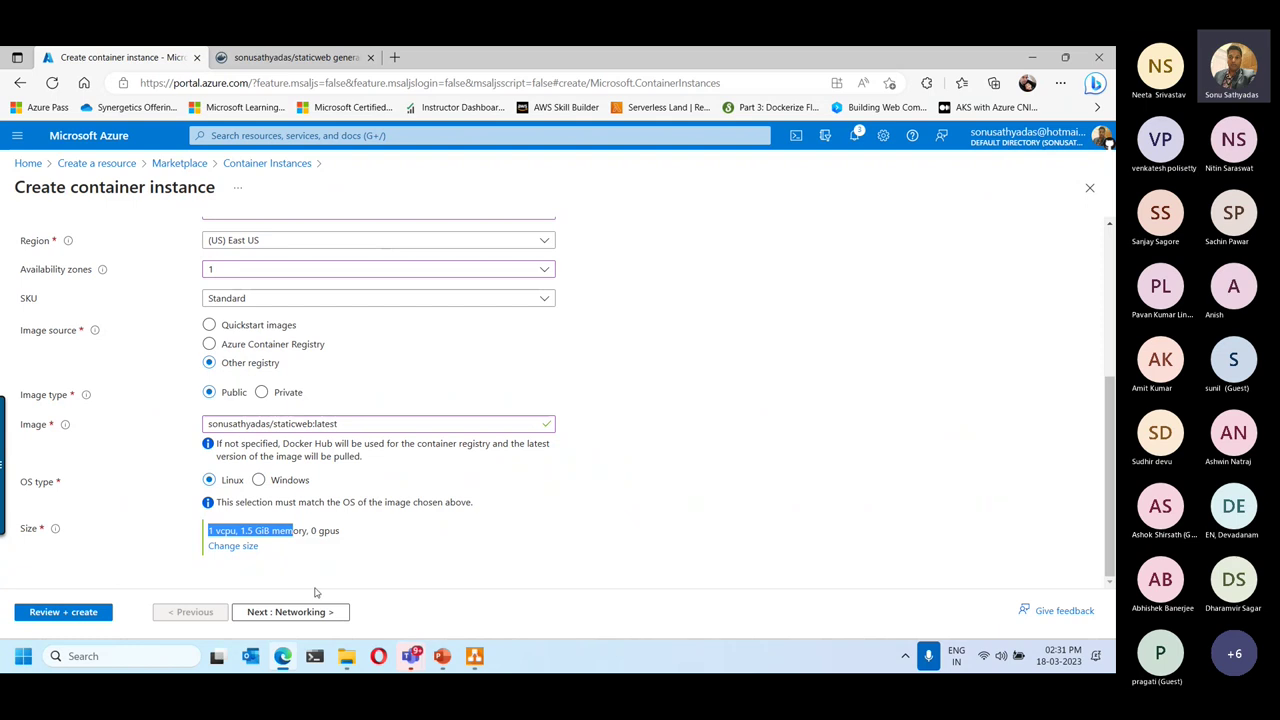
left_click(307, 617)
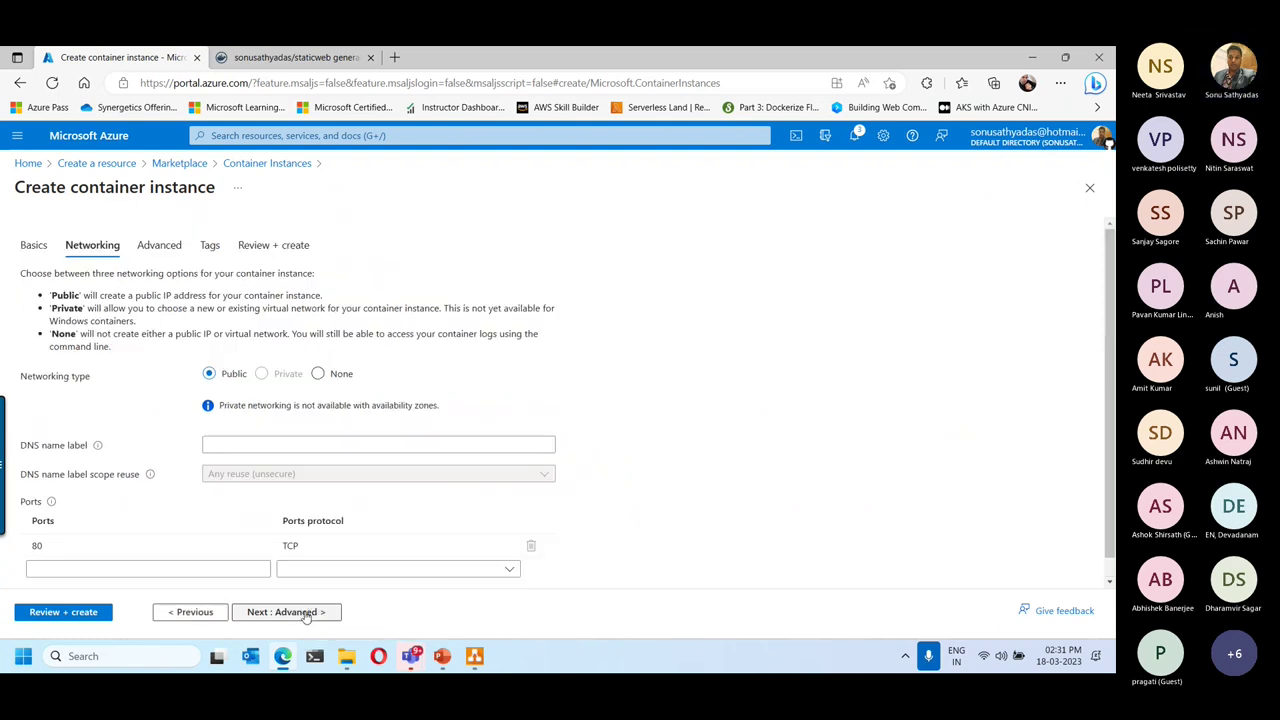
Keep Public networking with port 80 TCP and set the DNS name label to staticweb.
left_click_drag(17, 378, 245, 388)
left_click(245, 388)
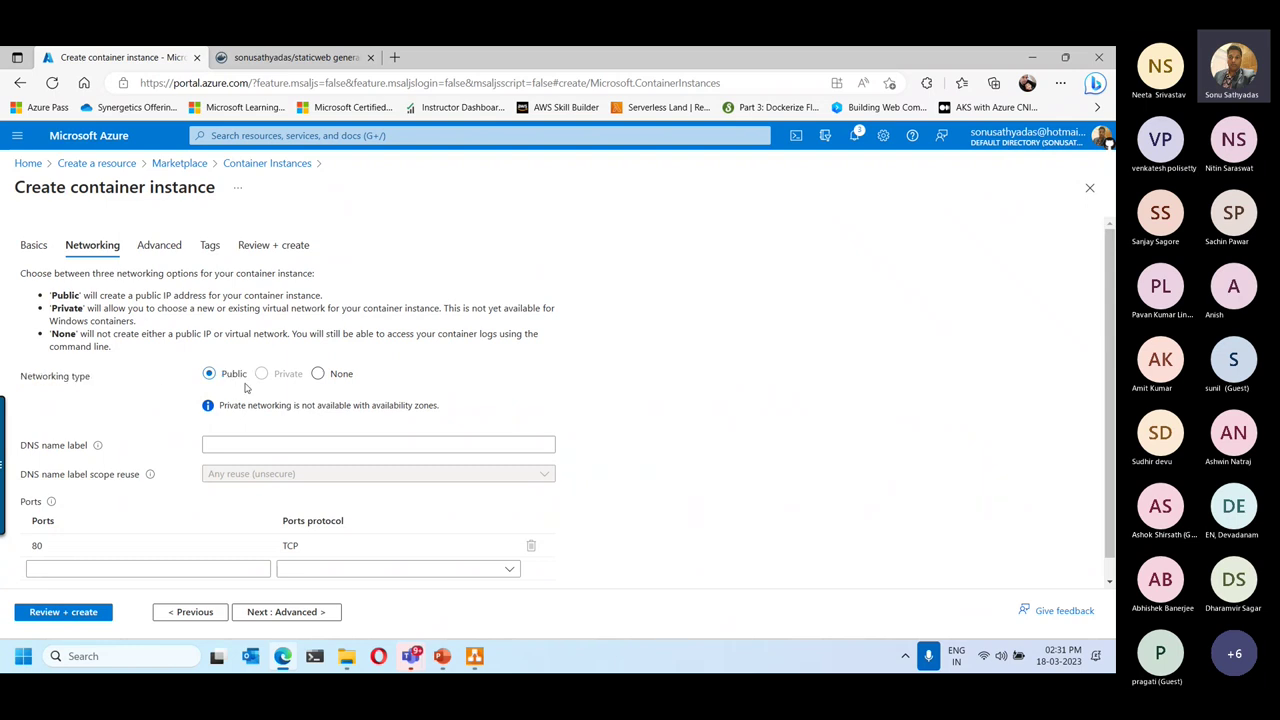
left_click(233, 446)
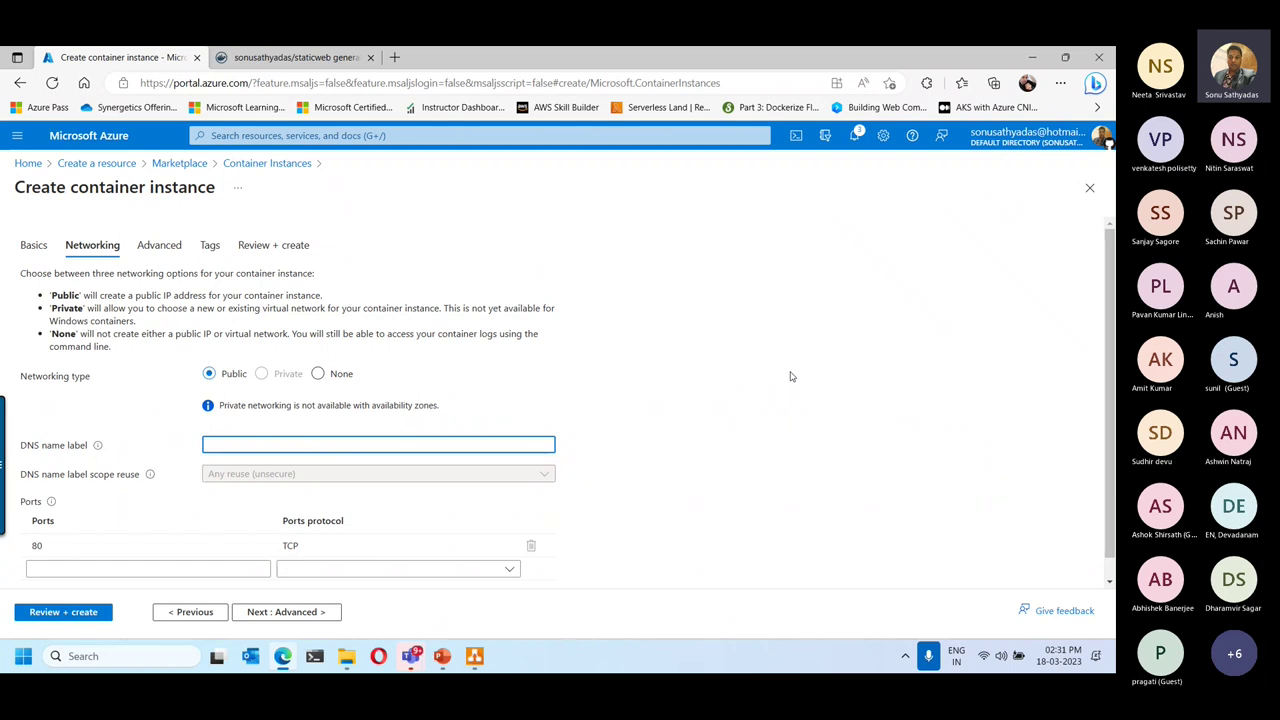
type("d")
key("BackSpace")
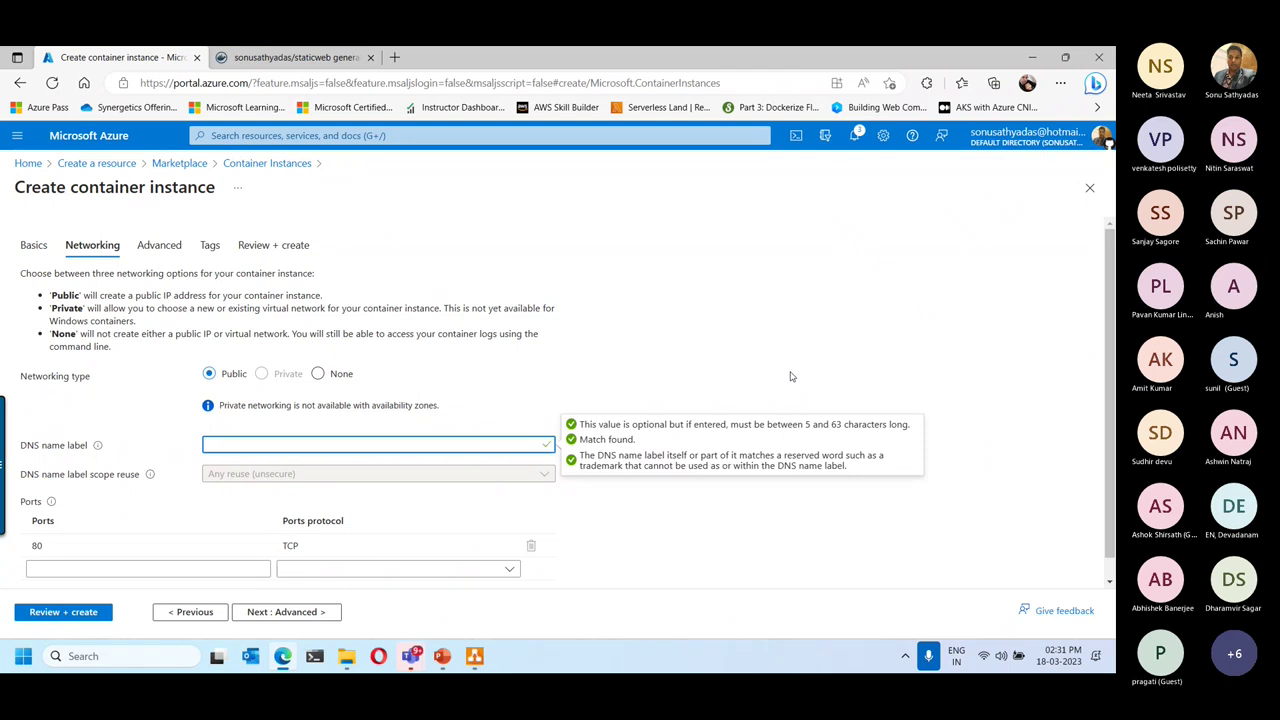
type("s")
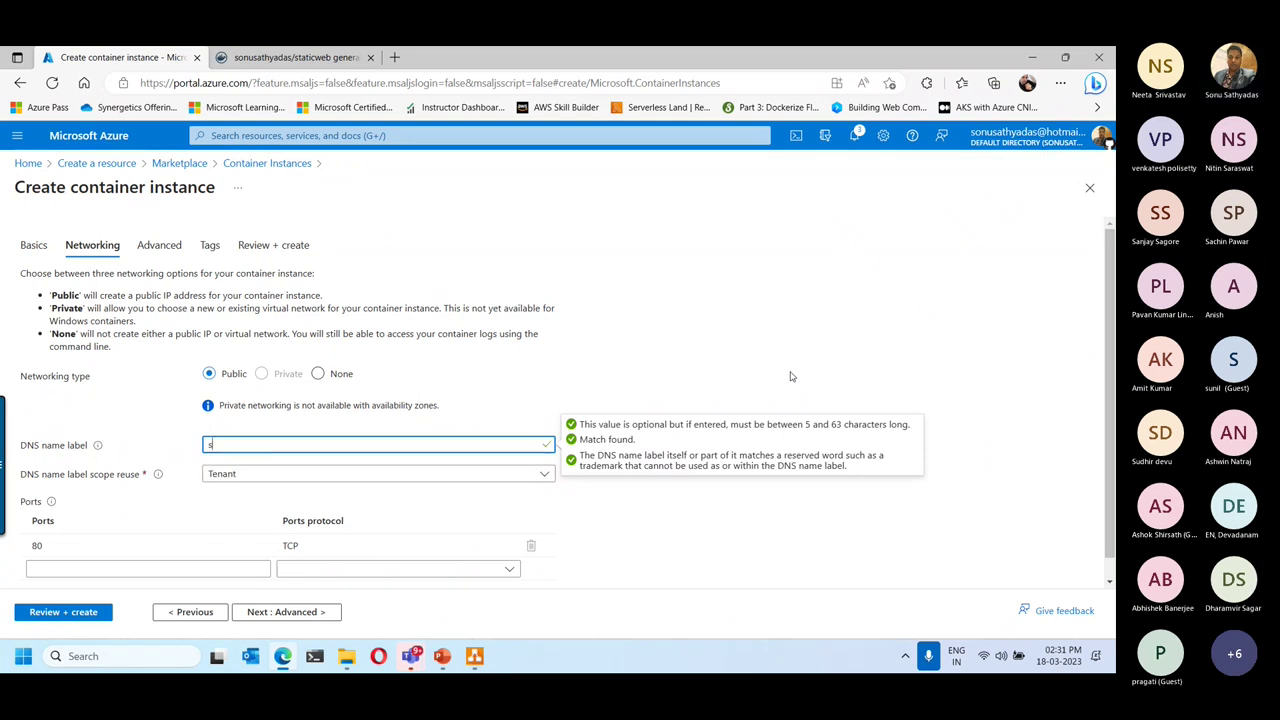
type("taticweb")
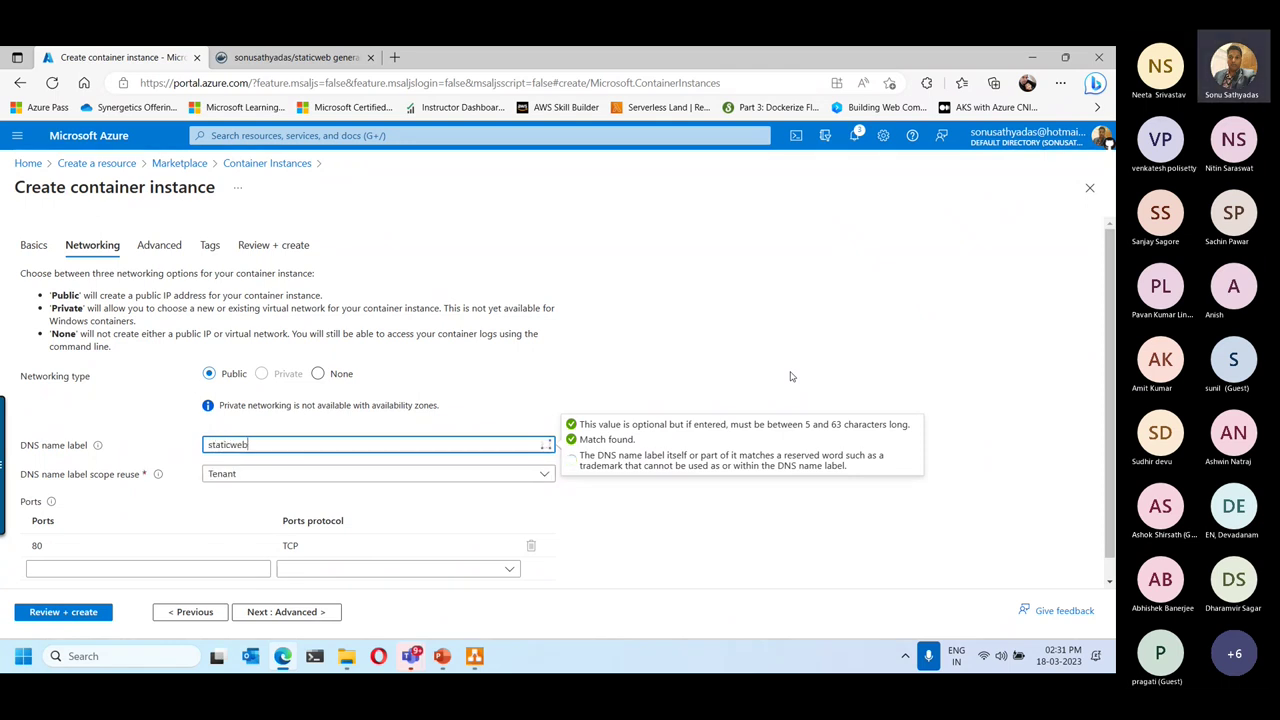
left_click(668, 521)
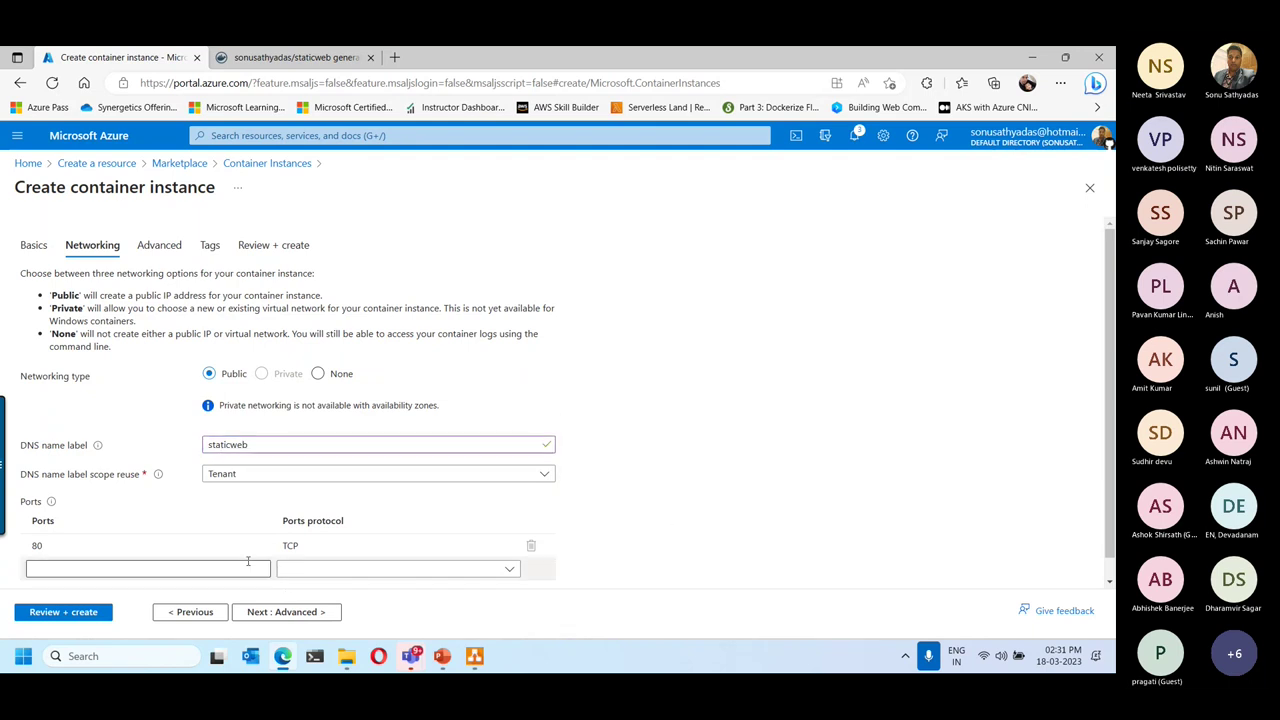
scroll(260, 570, "down", 2)
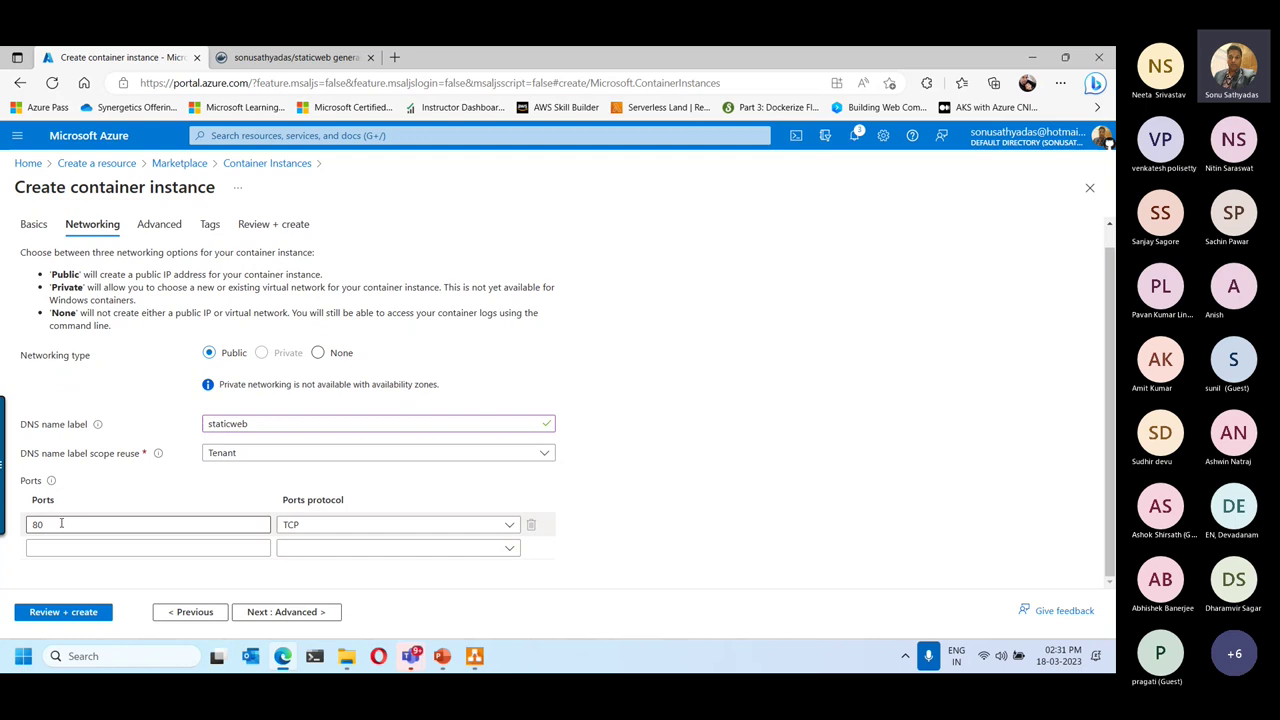
left_click(297, 612)
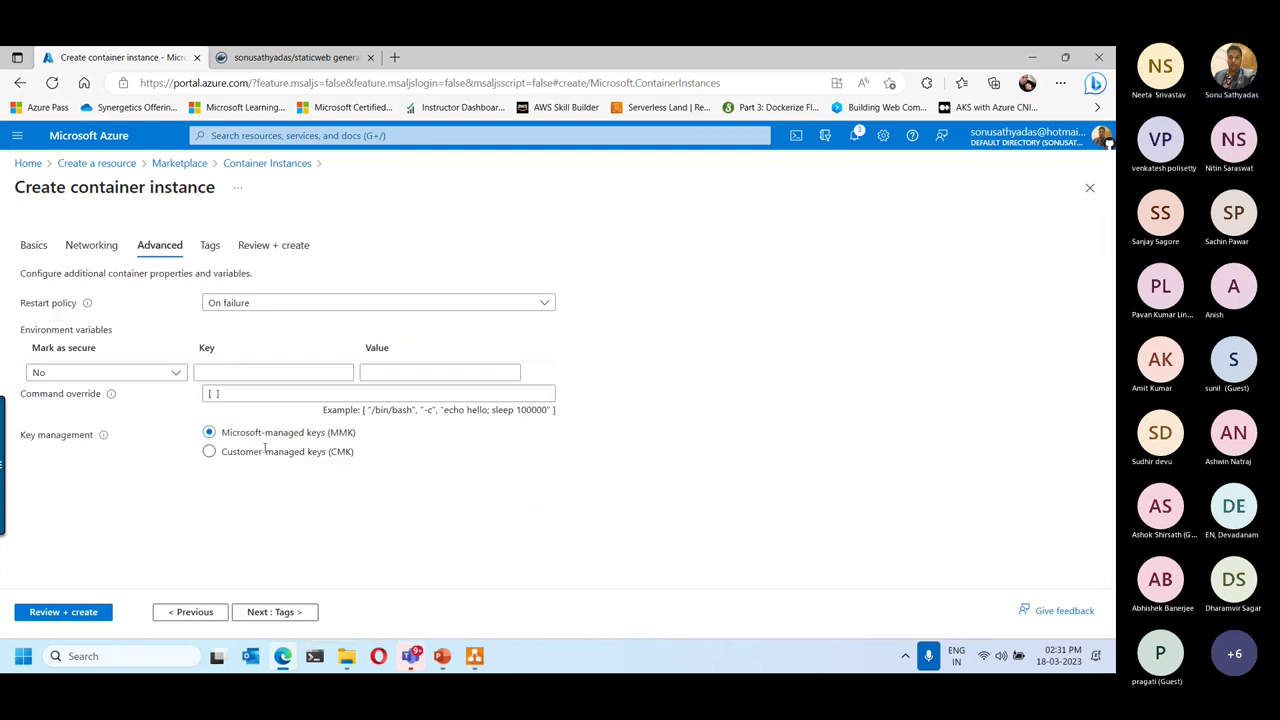
Accept the default Advanced settings and run Review + create validation.
left_click(90, 612)
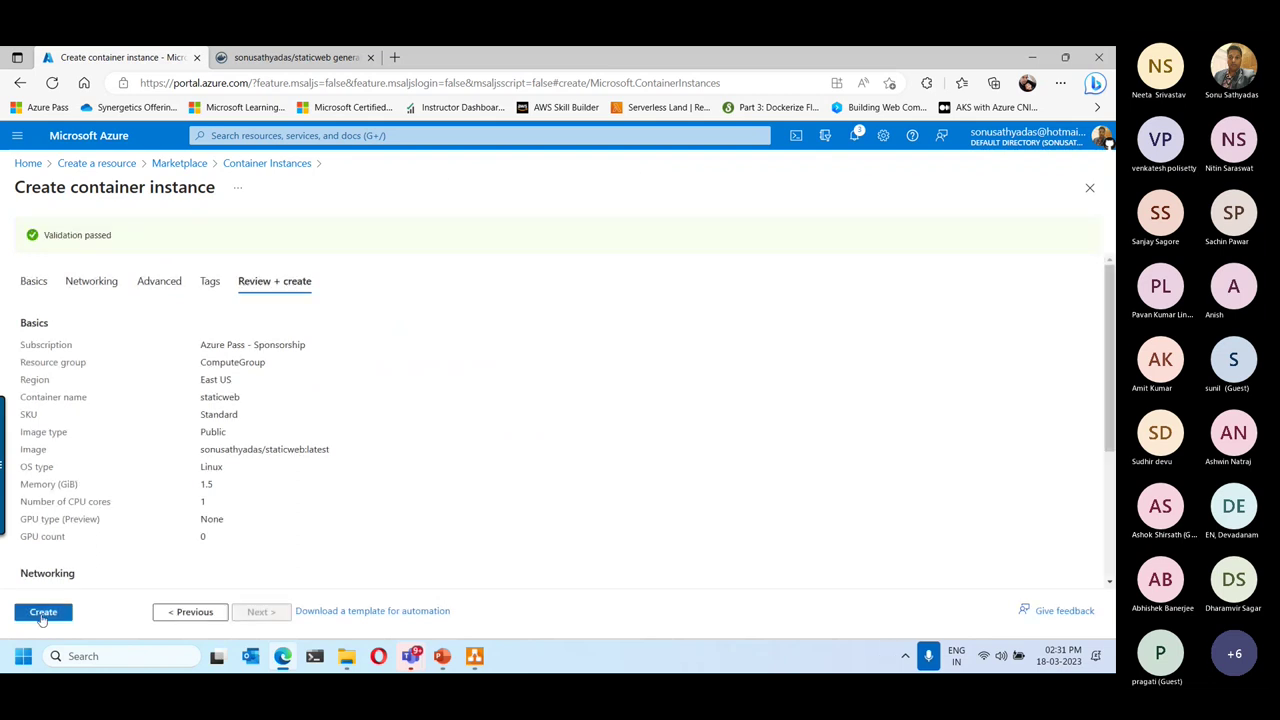
Create the staticweb container instance and wait for the deployment to complete.
left_click(42, 612)
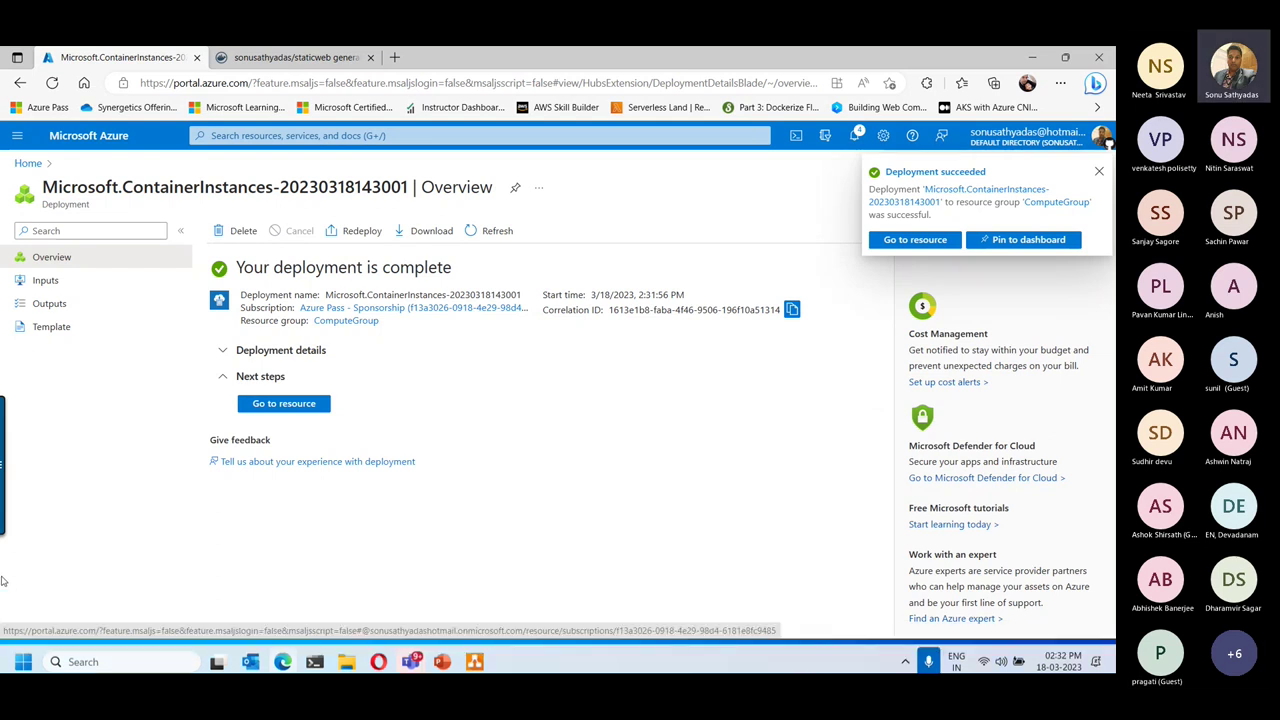
Go to the deployed staticweb container instance from the deployment notification.
left_click(279, 403)
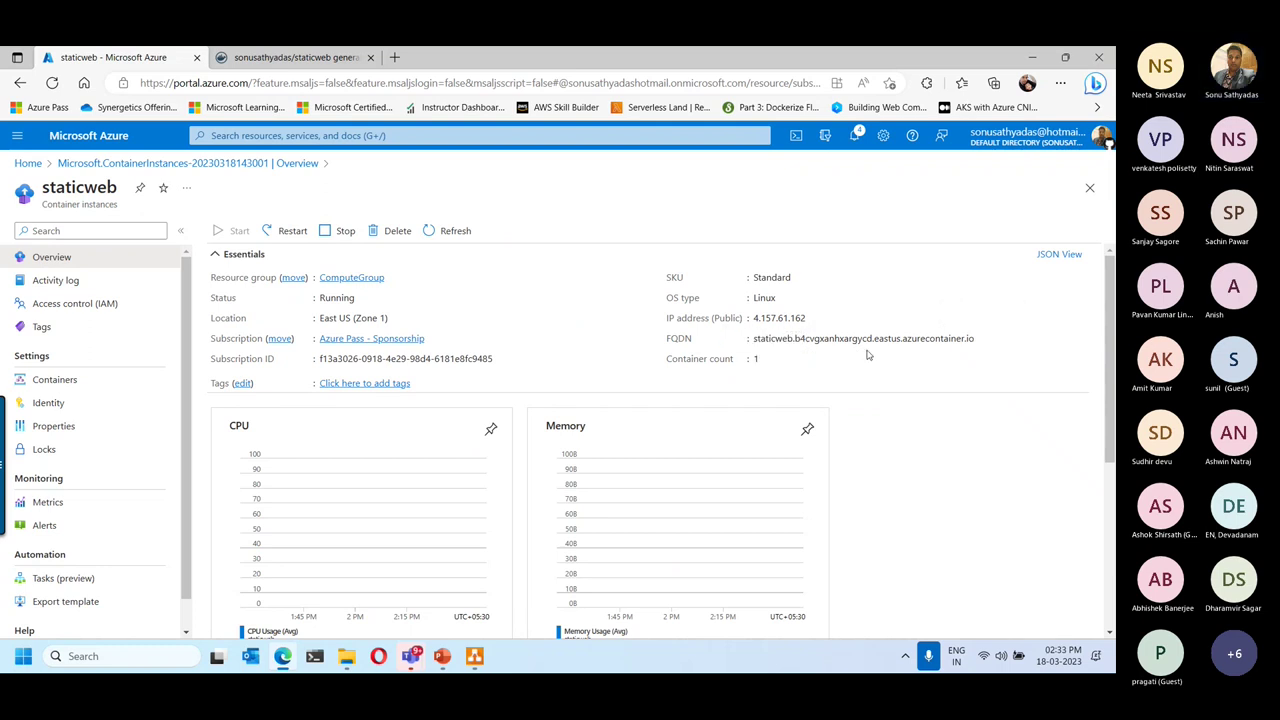
Copy the container's FQDN and load it in a new browser tab.
left_click(982, 339)
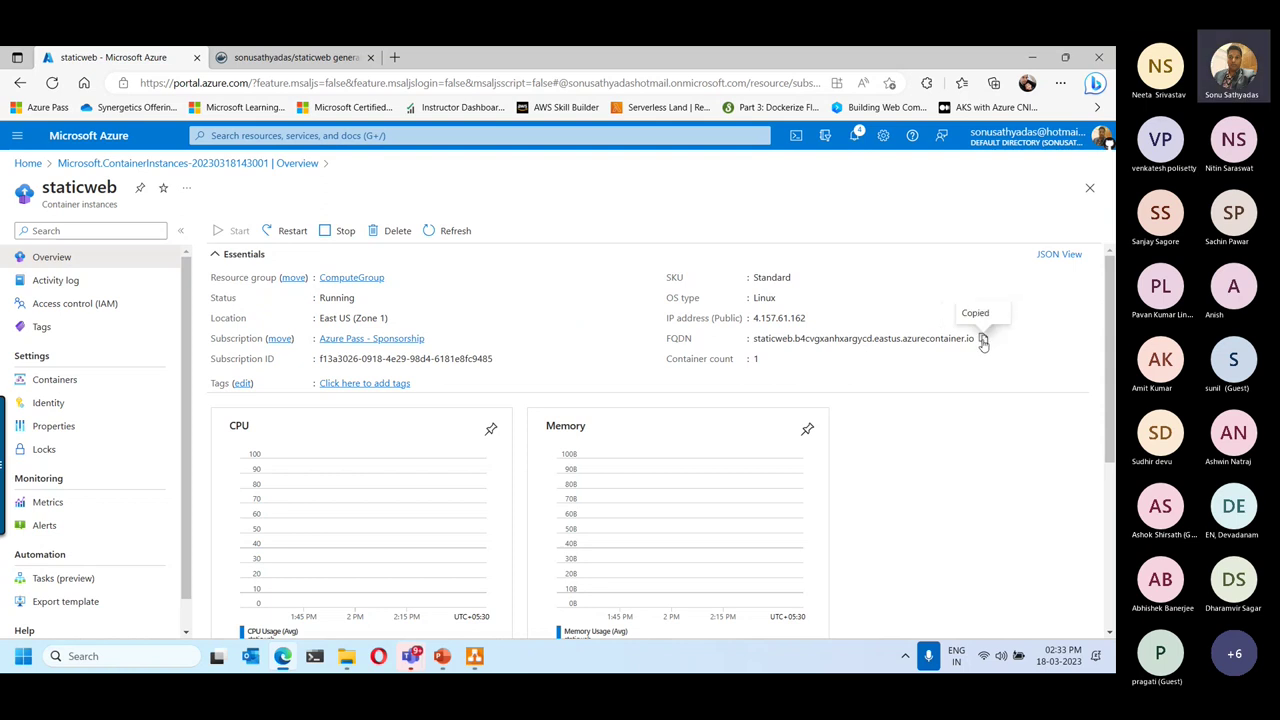
left_click(395, 57)
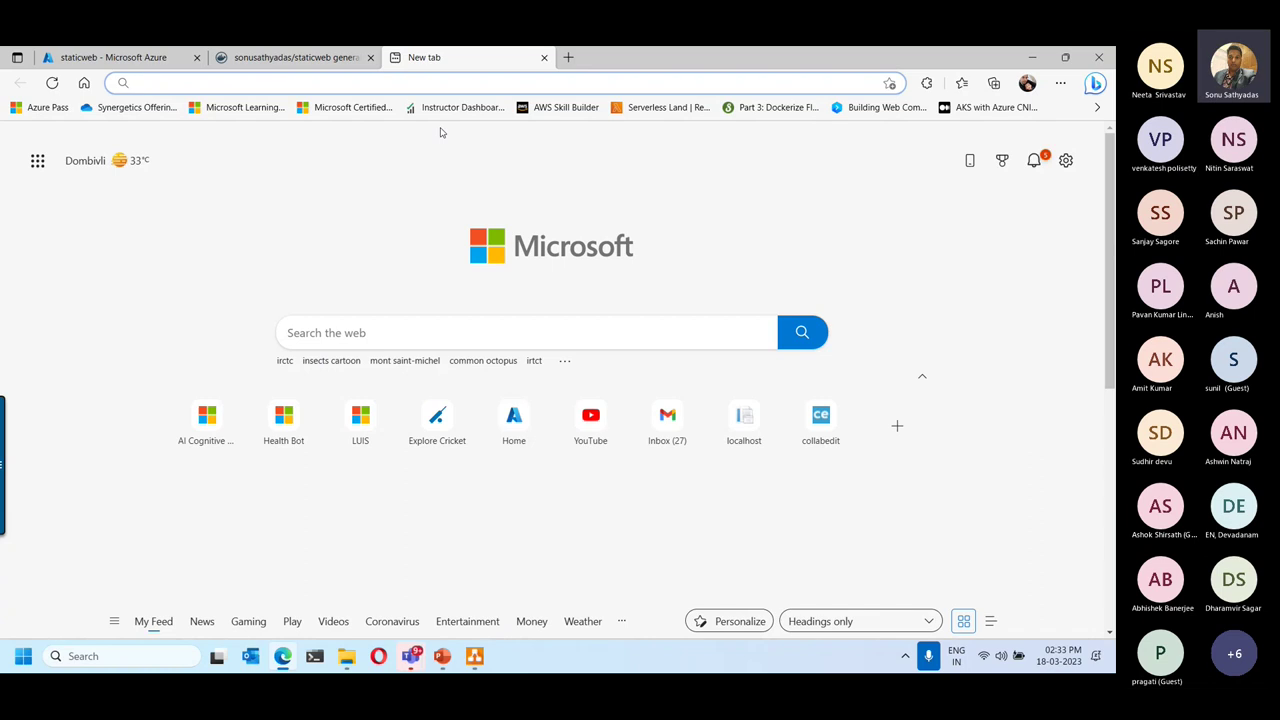
key("ctrl+v")
key("Return")
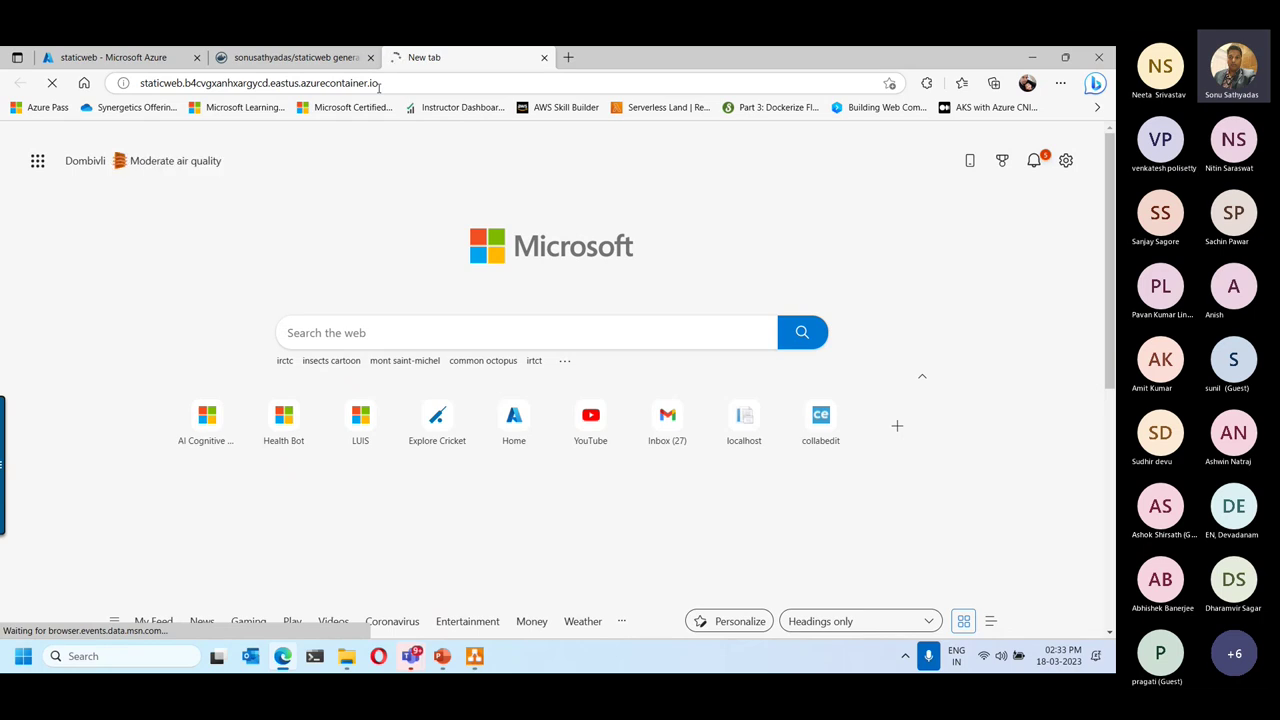
Check the public IP 4.157.61.162 on the overview, then reload the site tab.
left_click(107, 57)
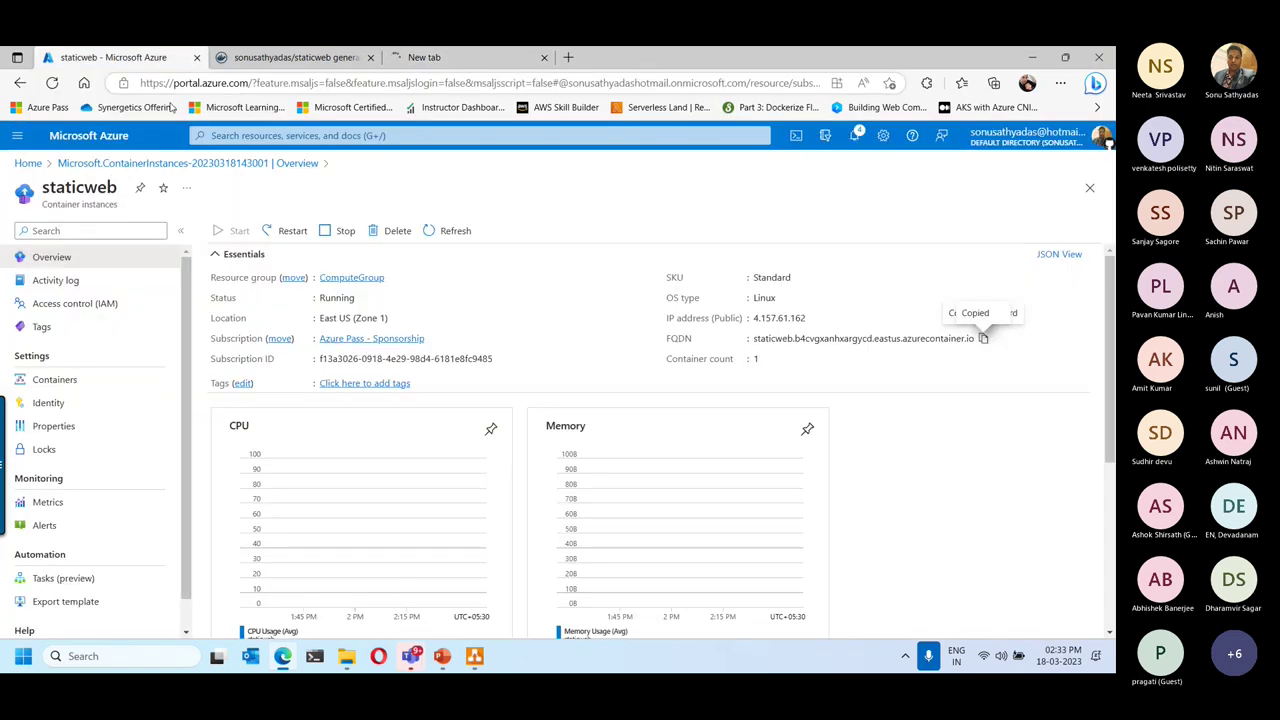
left_click_drag(753, 318, 811, 322)
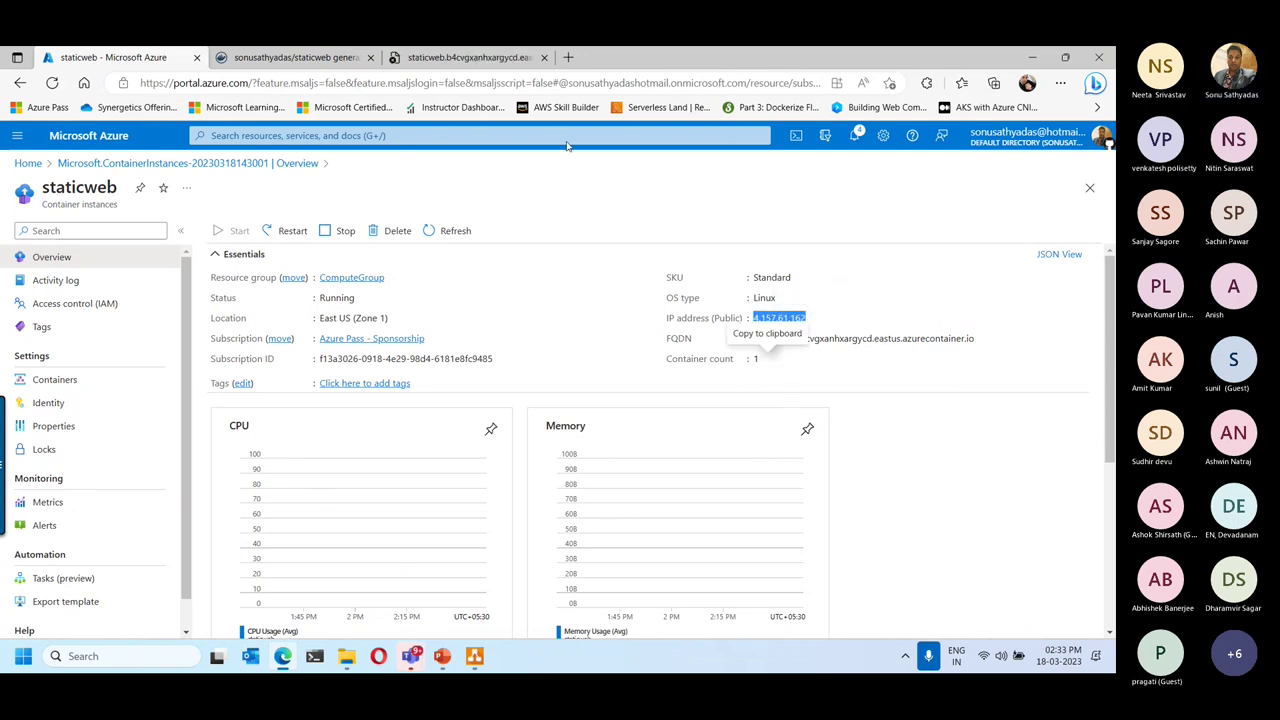
left_click(470, 57)
left_click(54, 83)
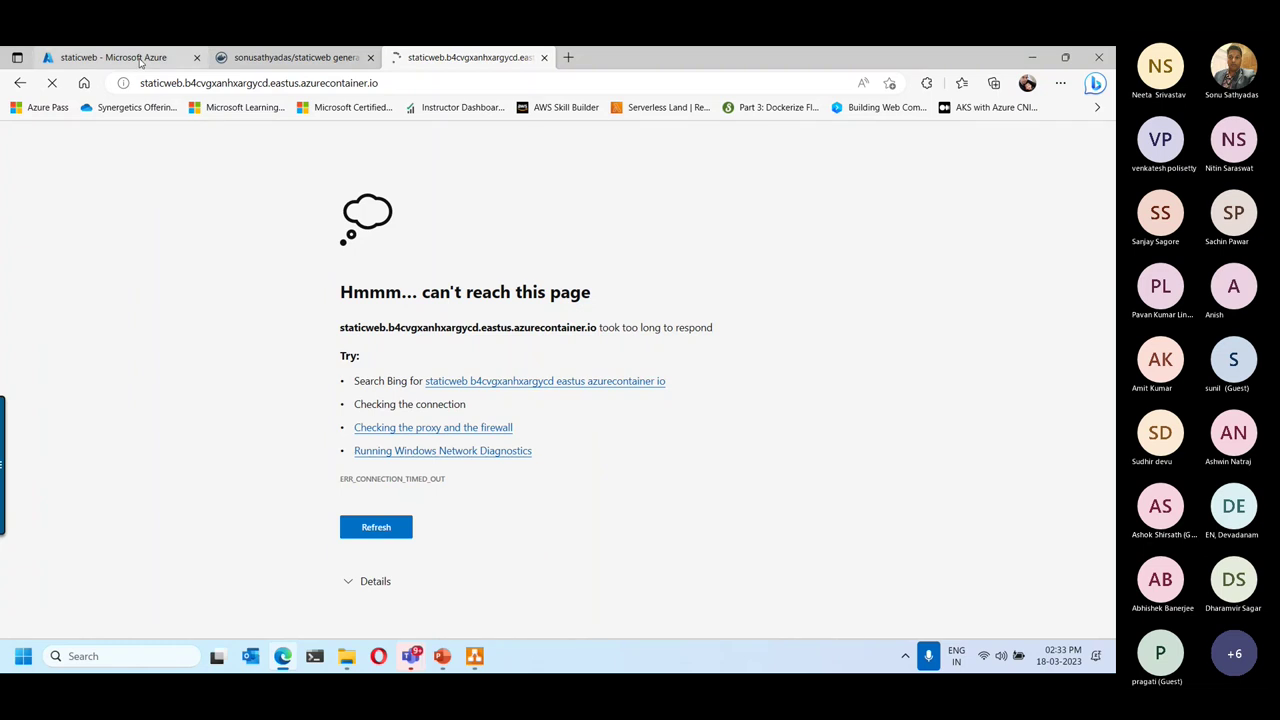
mouse_move(140, 62)
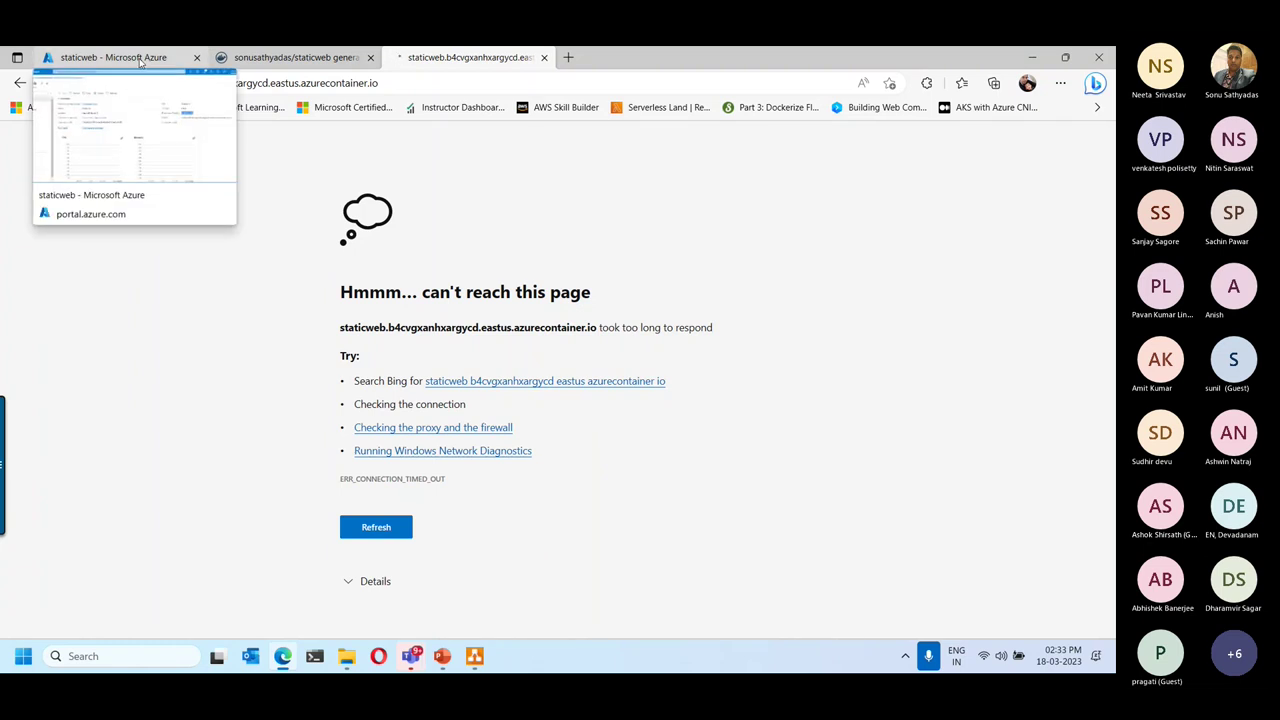
View the 'Welcome to Docker' page on the container's site, then return to the Azure tab.
left_click(140, 62)
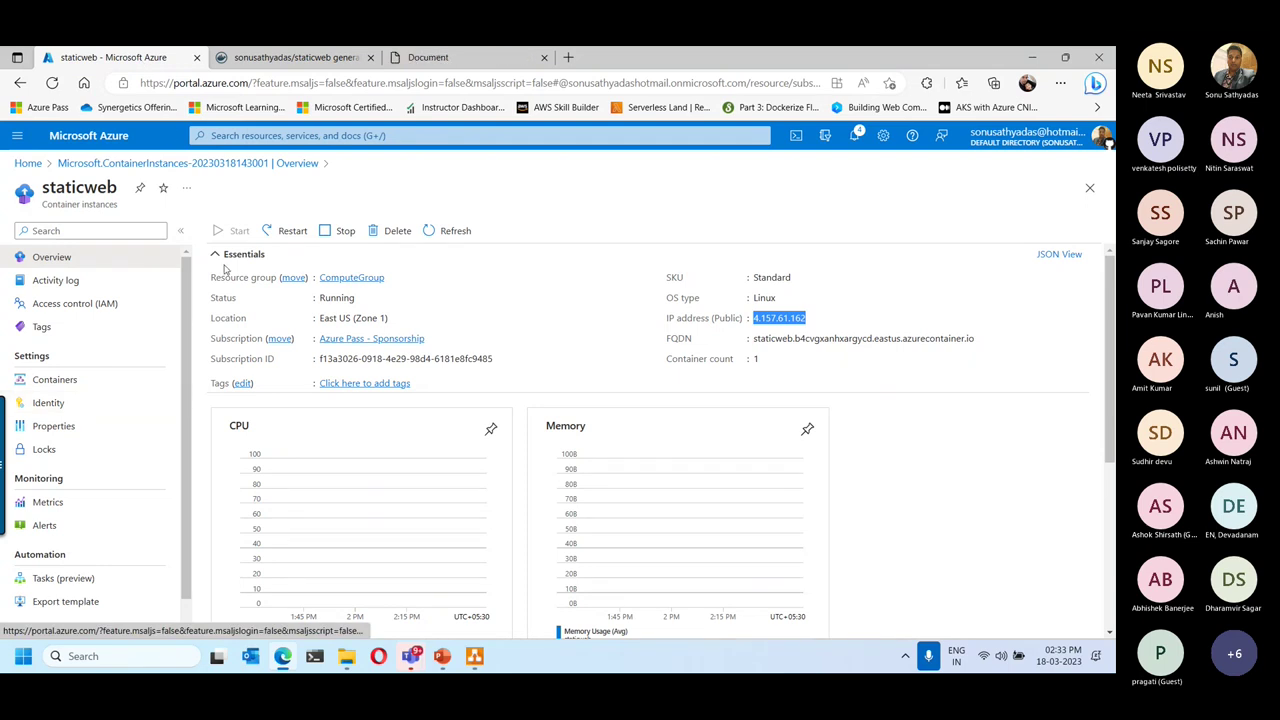
left_click(461, 62)
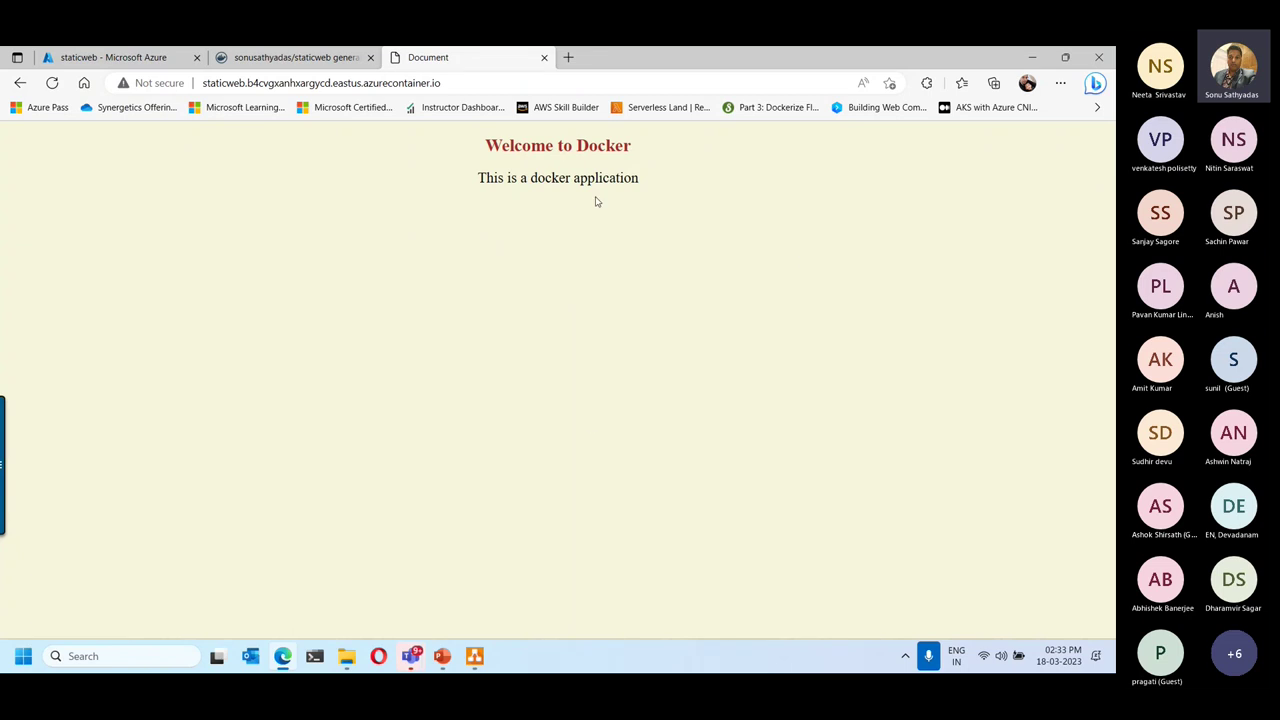
left_click_drag(488, 145, 657, 201)
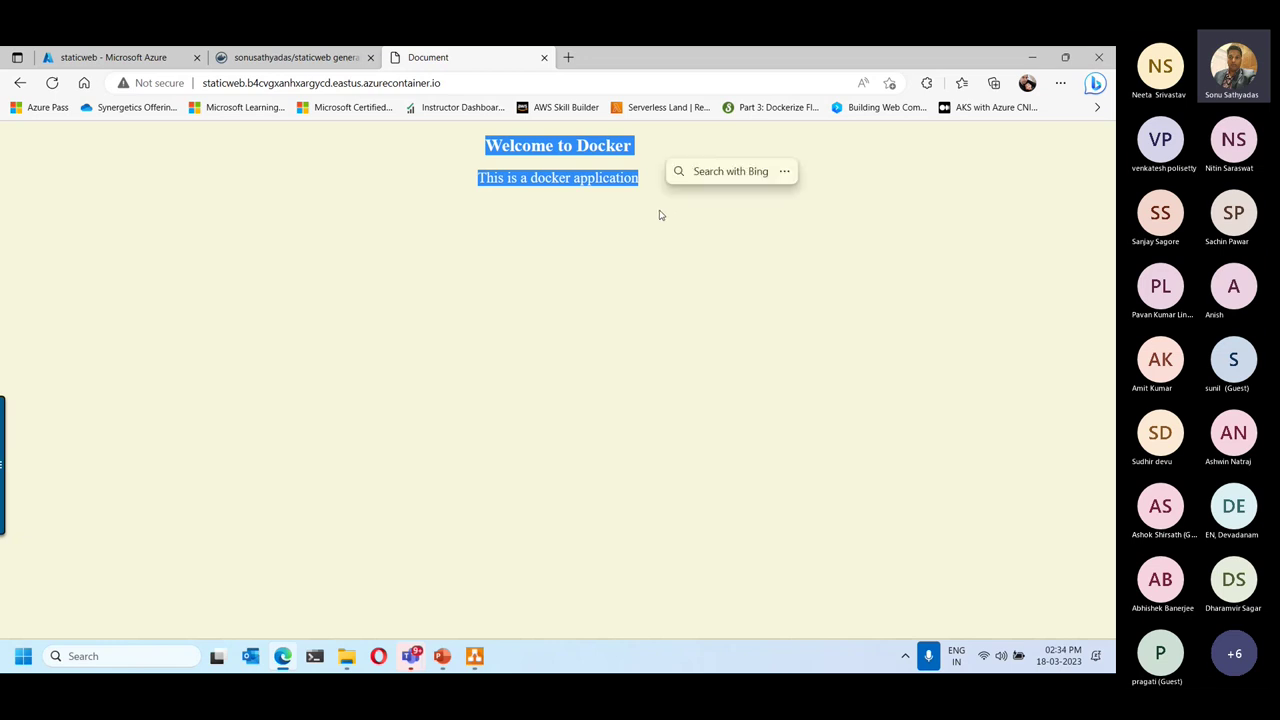
left_click_drag(478, 188, 667, 187)
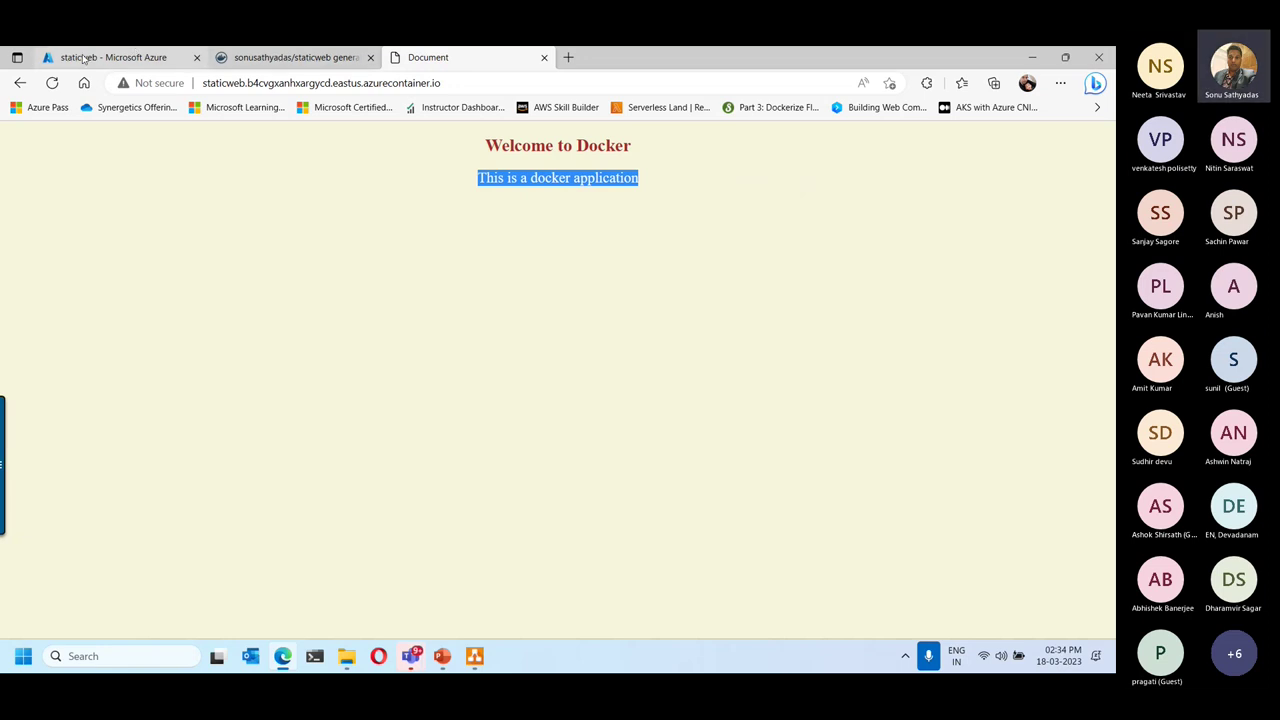
key("ctrl+1")
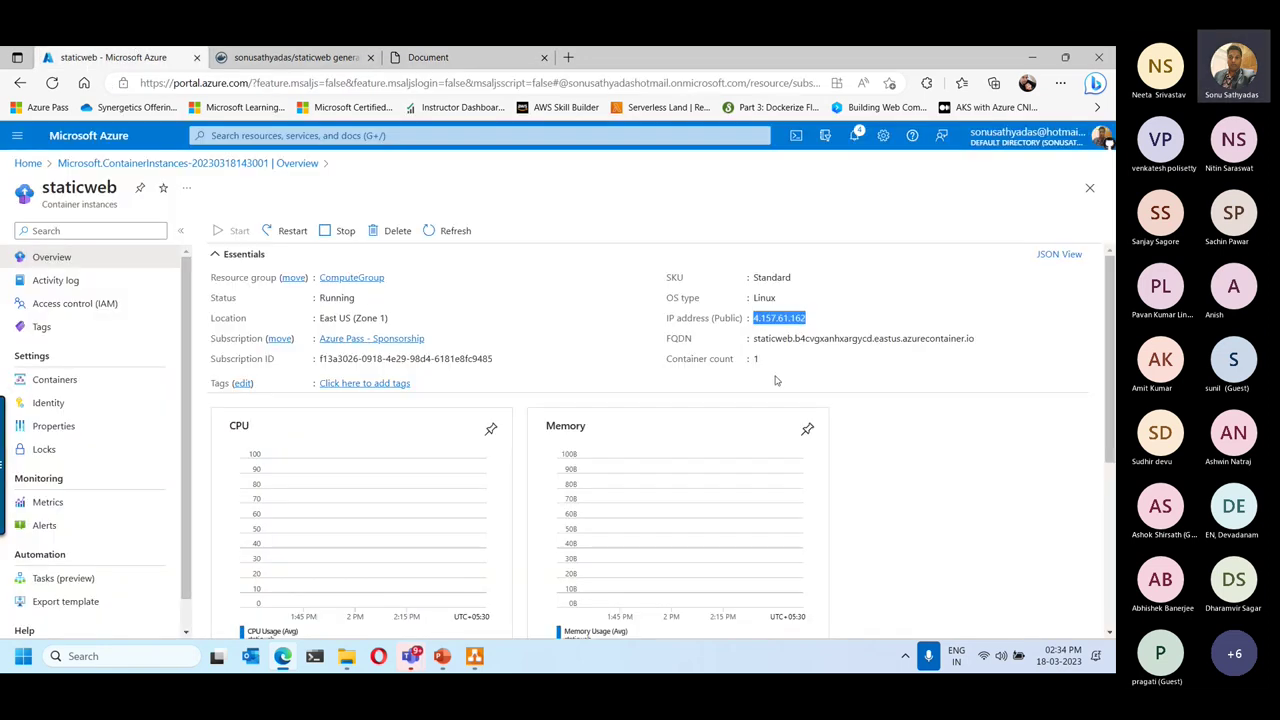
Review the staticweb instance's Essentials details, then minimize the browser to the desktop.
left_click(76, 186)
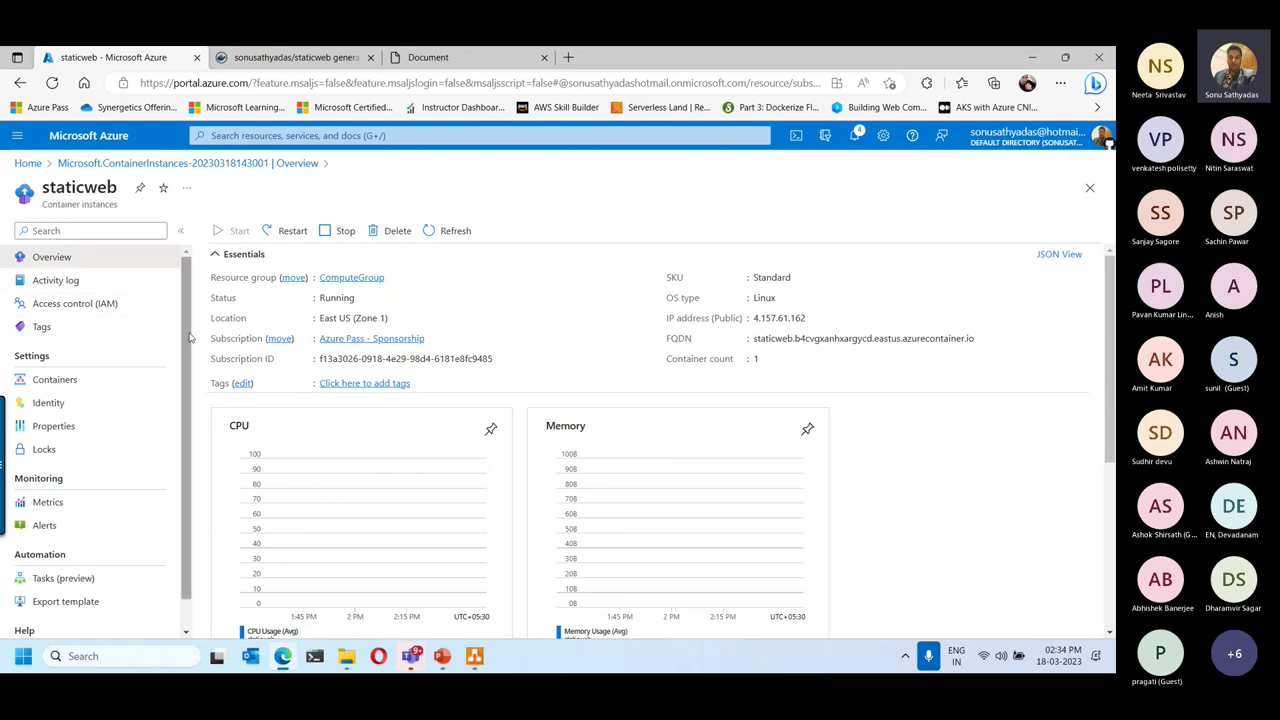
left_click_drag(194, 346, 206, 440)
scroll(194, 567, "down", 1)
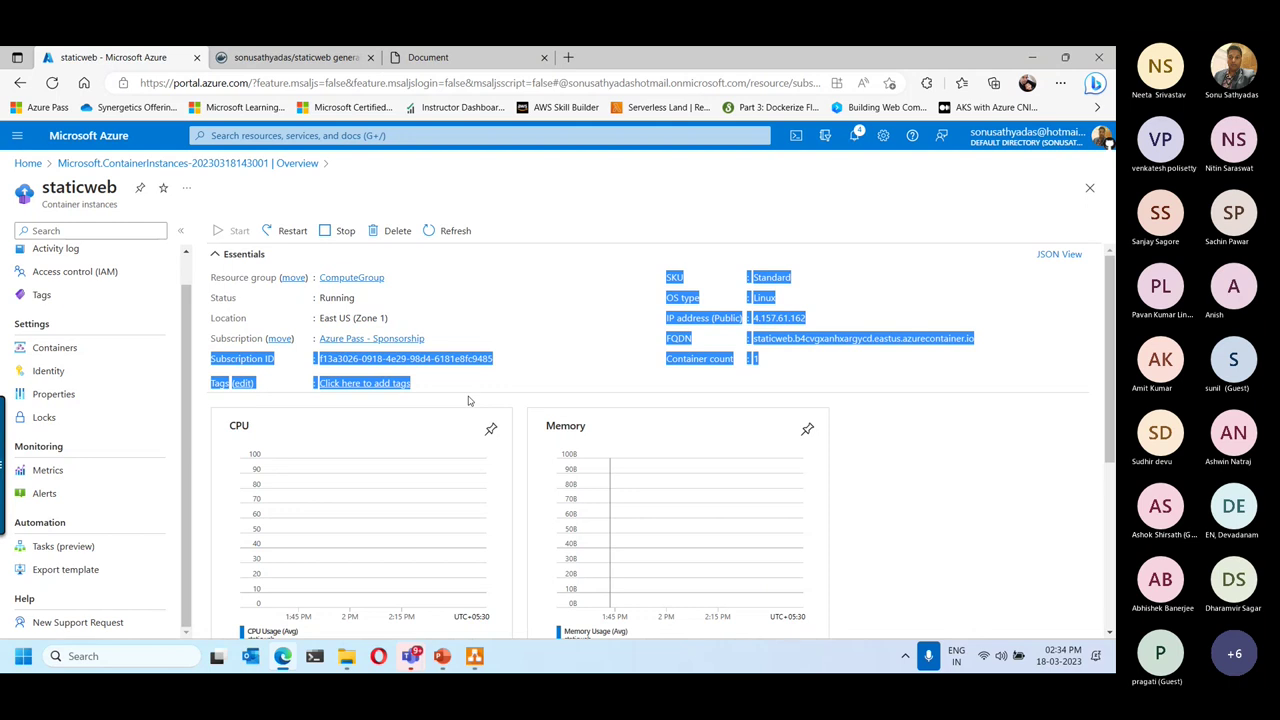
left_click(1035, 58)
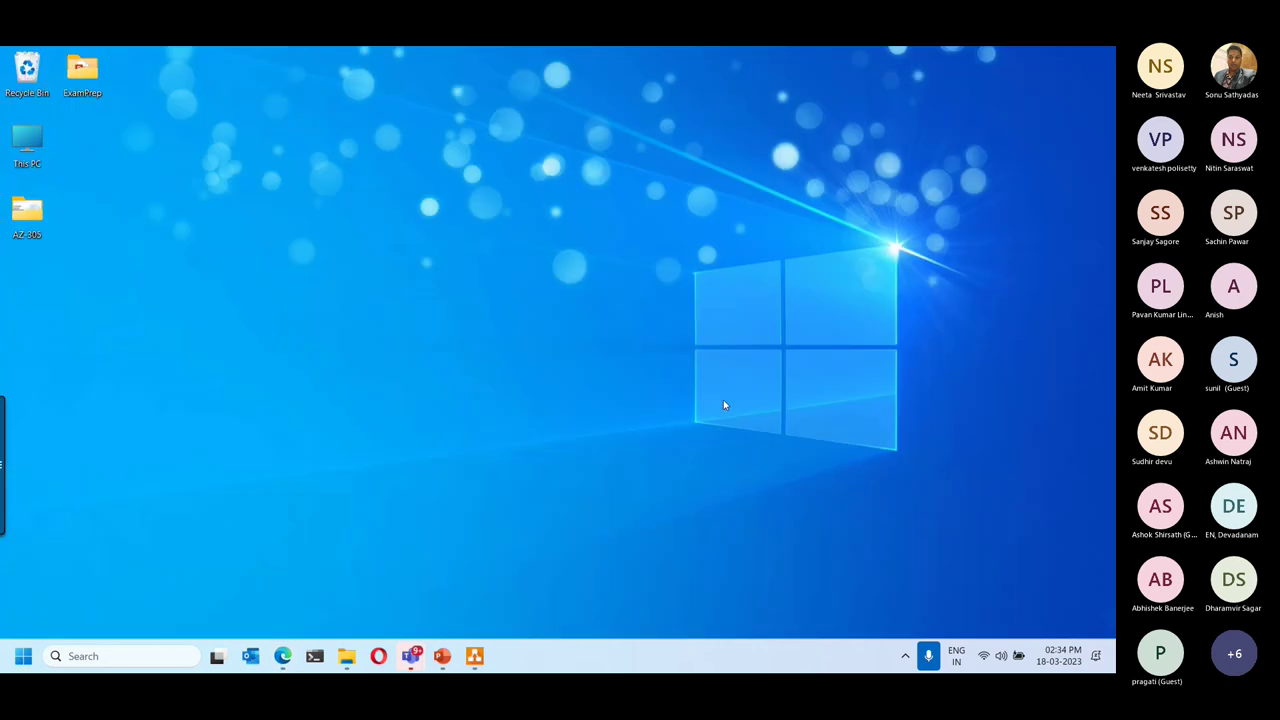
Bring the Part2 presentation forward and start the slide show from slide 20.
mouse_move(446, 652)
left_click(512, 546)
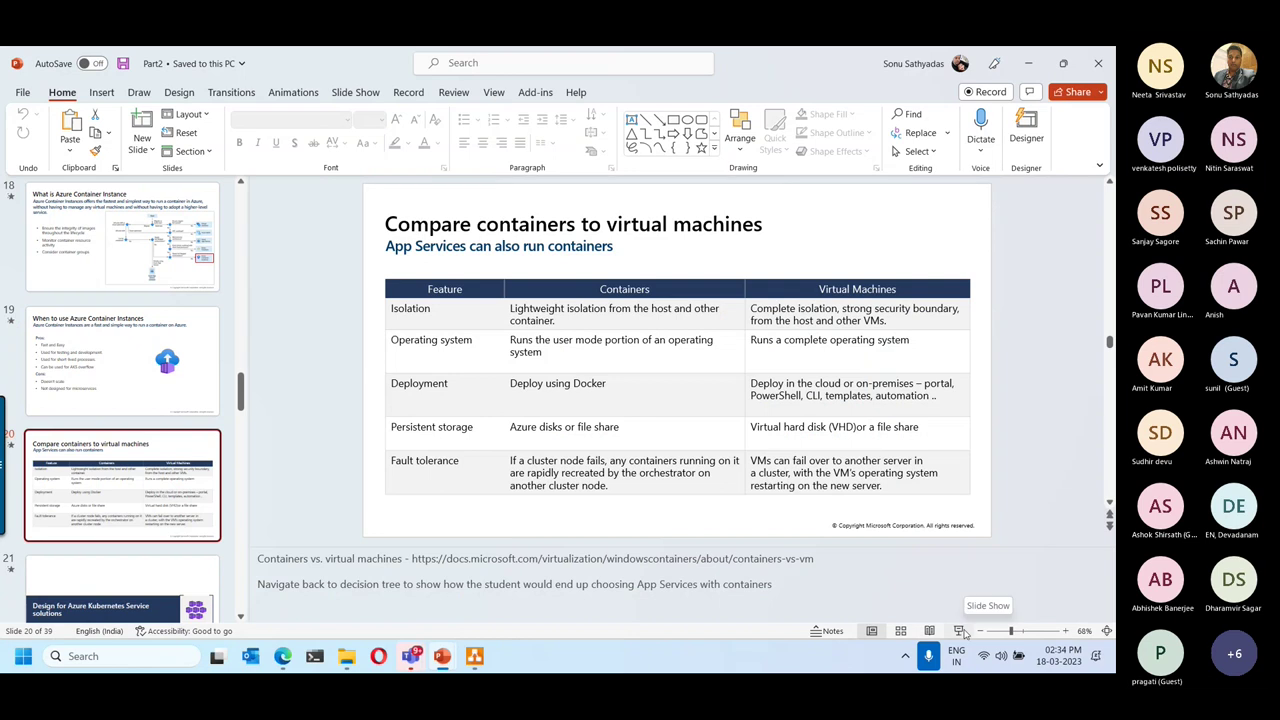
left_click(960, 631)
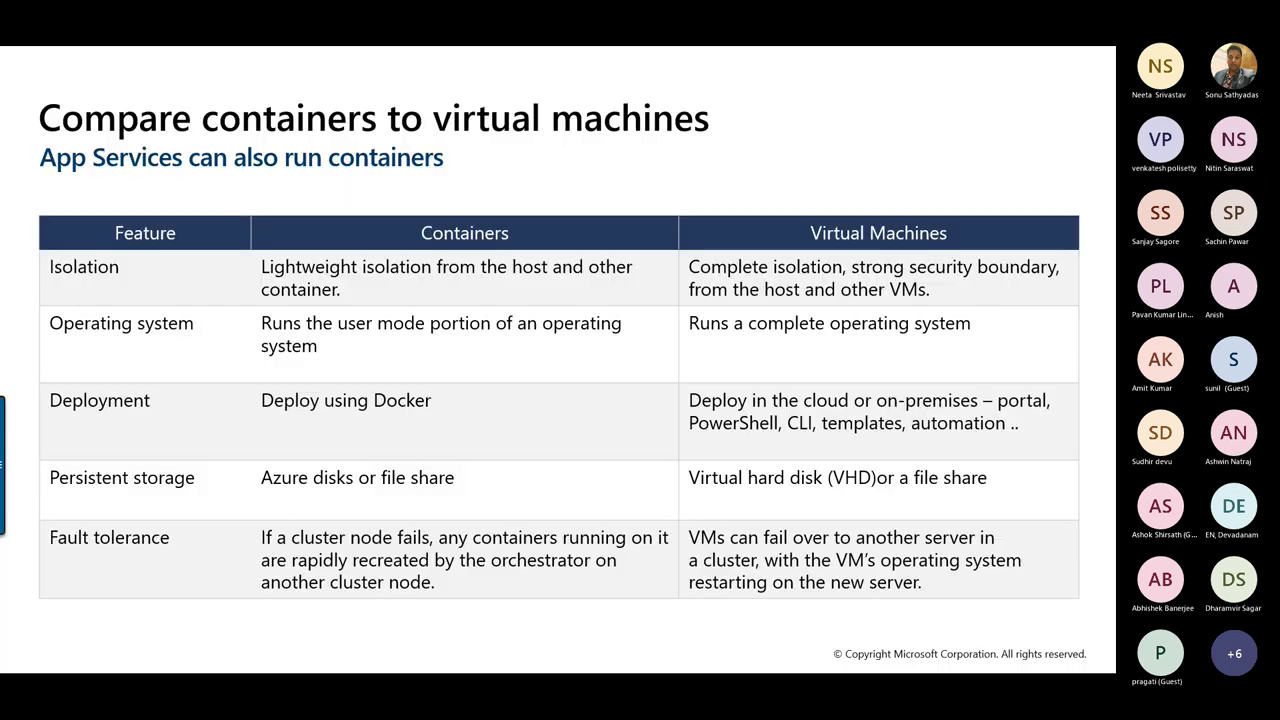
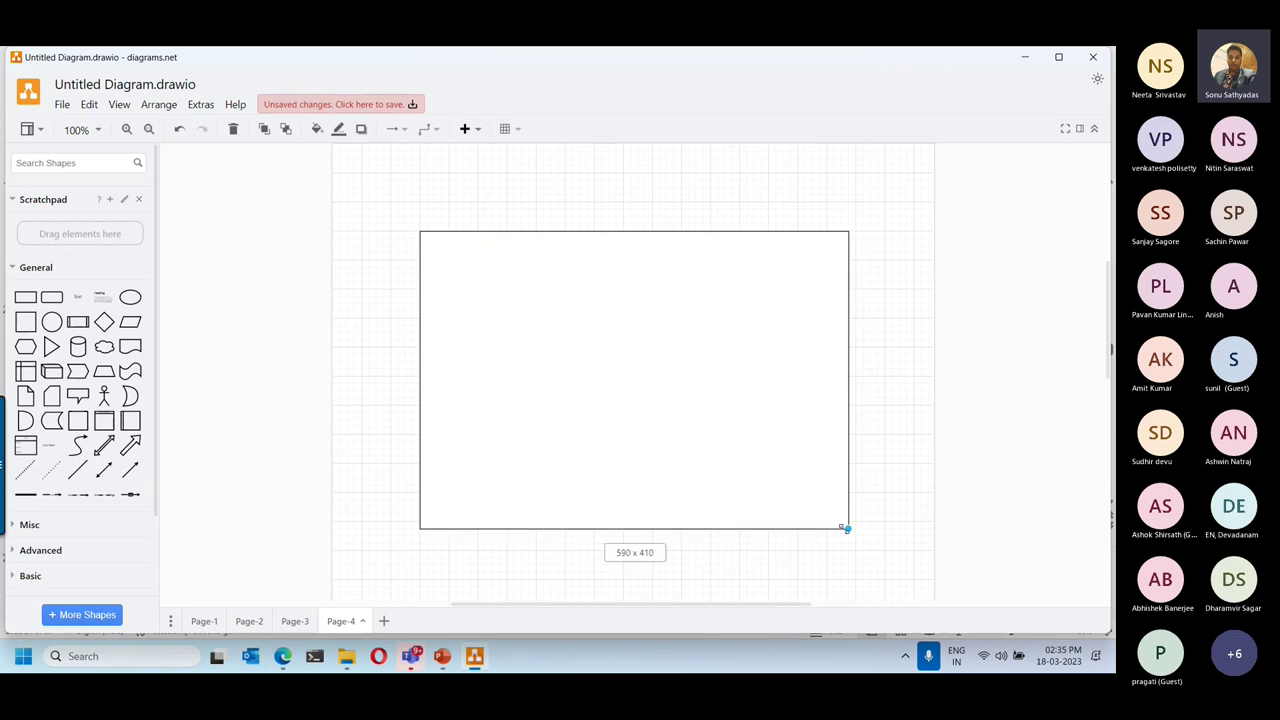
Add a 110 x 30 'Identity Service' box inside the frame and copy it directly below.
mouse_move(82, 300)
left_click_drag(26, 297, 474, 261)
left_click_drag(550, 289, 543, 274)
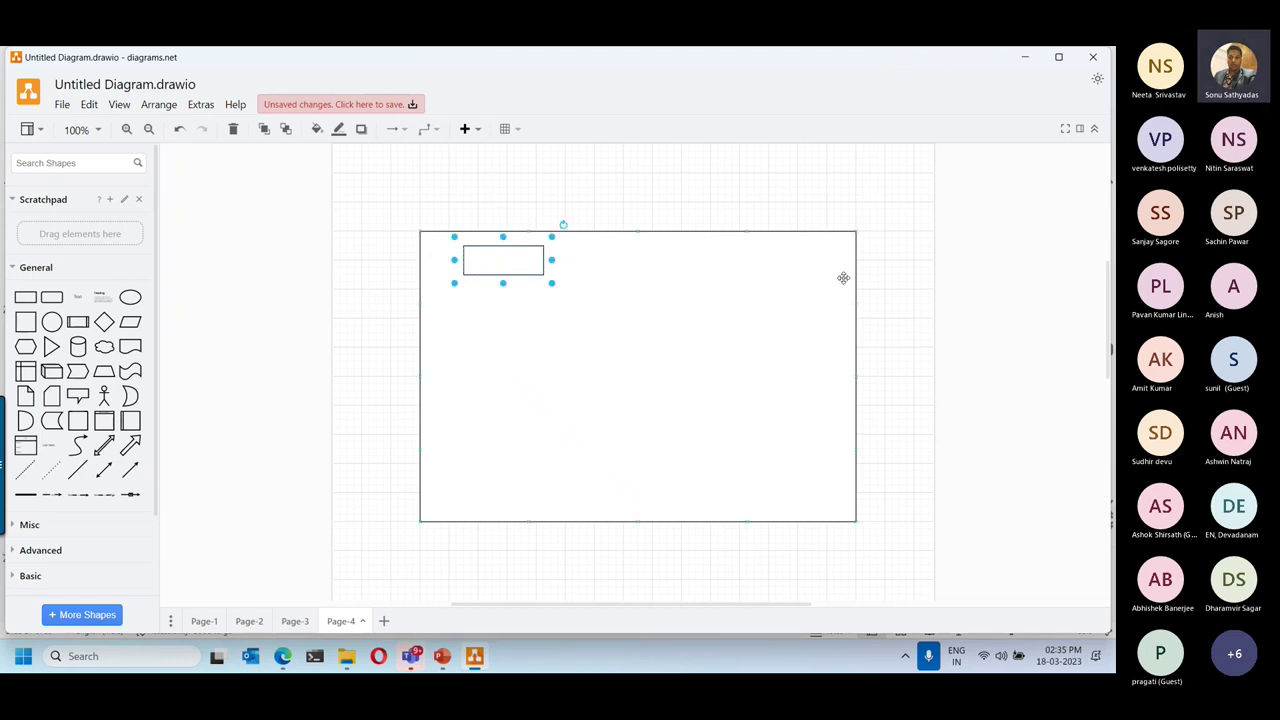
type("Ide")
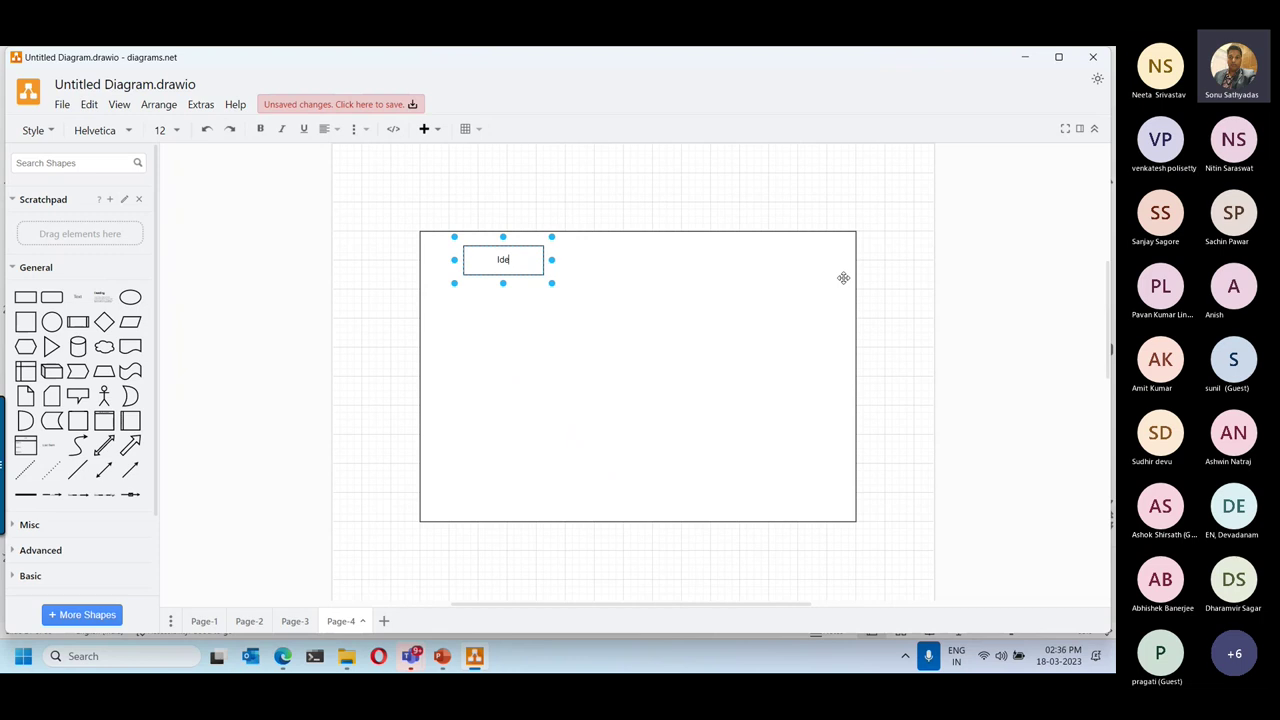
type("ntity Service")
left_click_drag(26, 297, 120, 305)
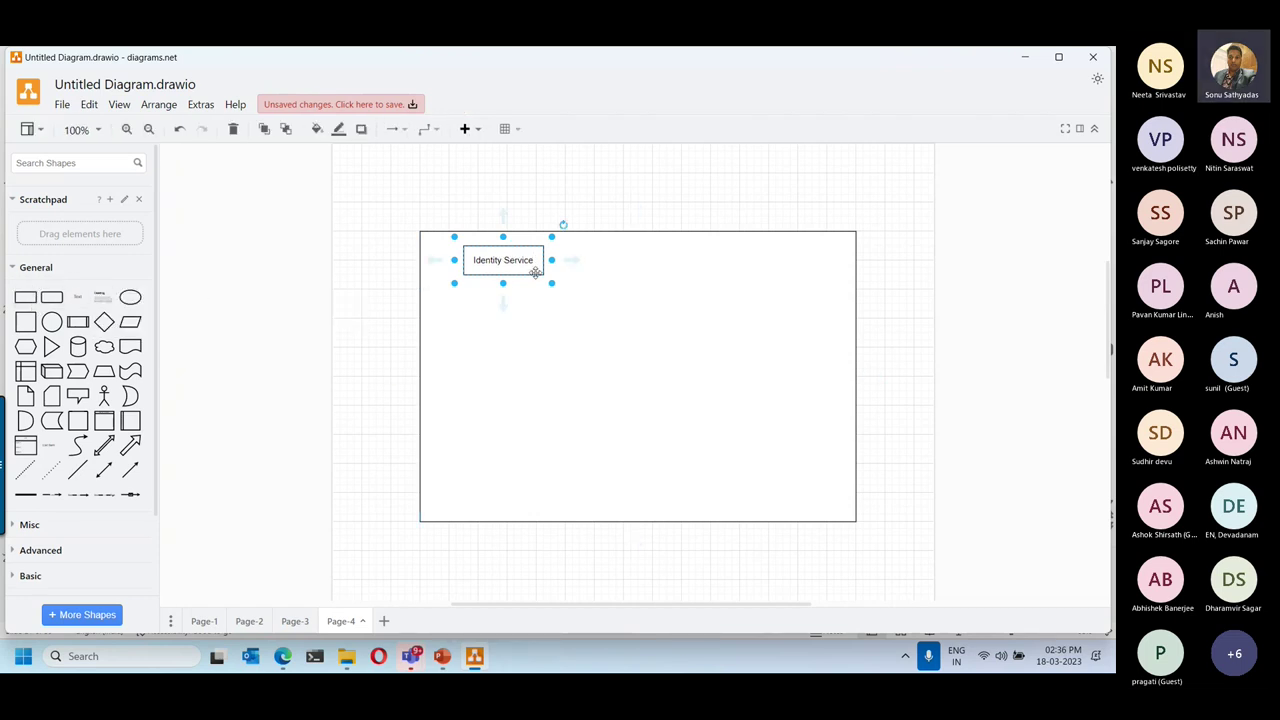
left_click_drag(536, 273, 527, 307)
Relabel the copied box 'Product Service'.
double_click(527, 307)
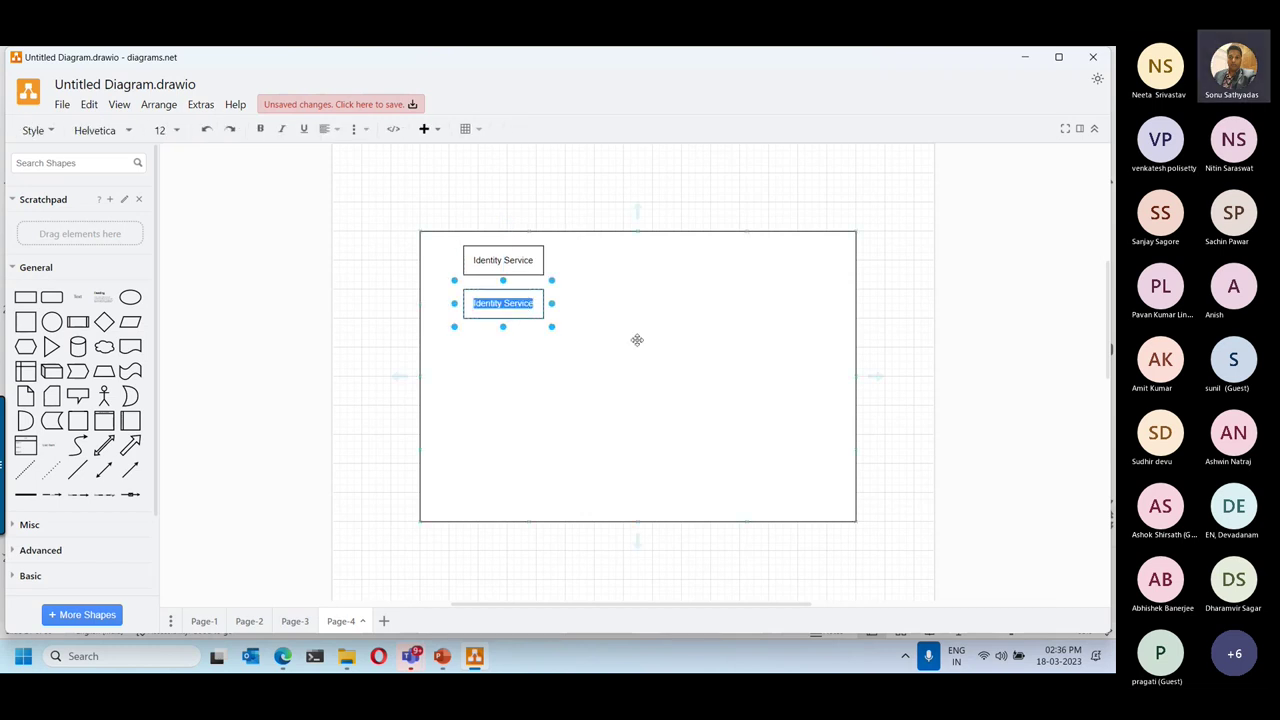
type("Product Service")
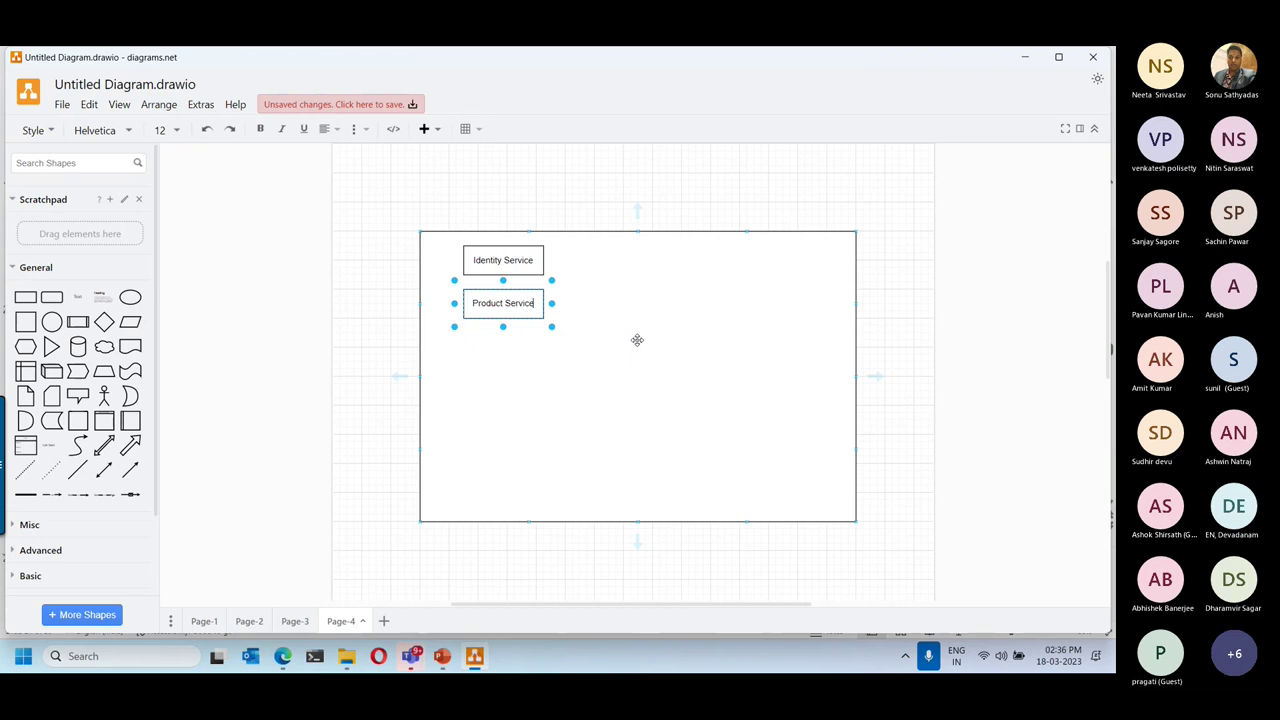
left_click(610, 370)
Copy Identity Service below Product Service and label it 'Basket Service'.
left_click(521, 260)
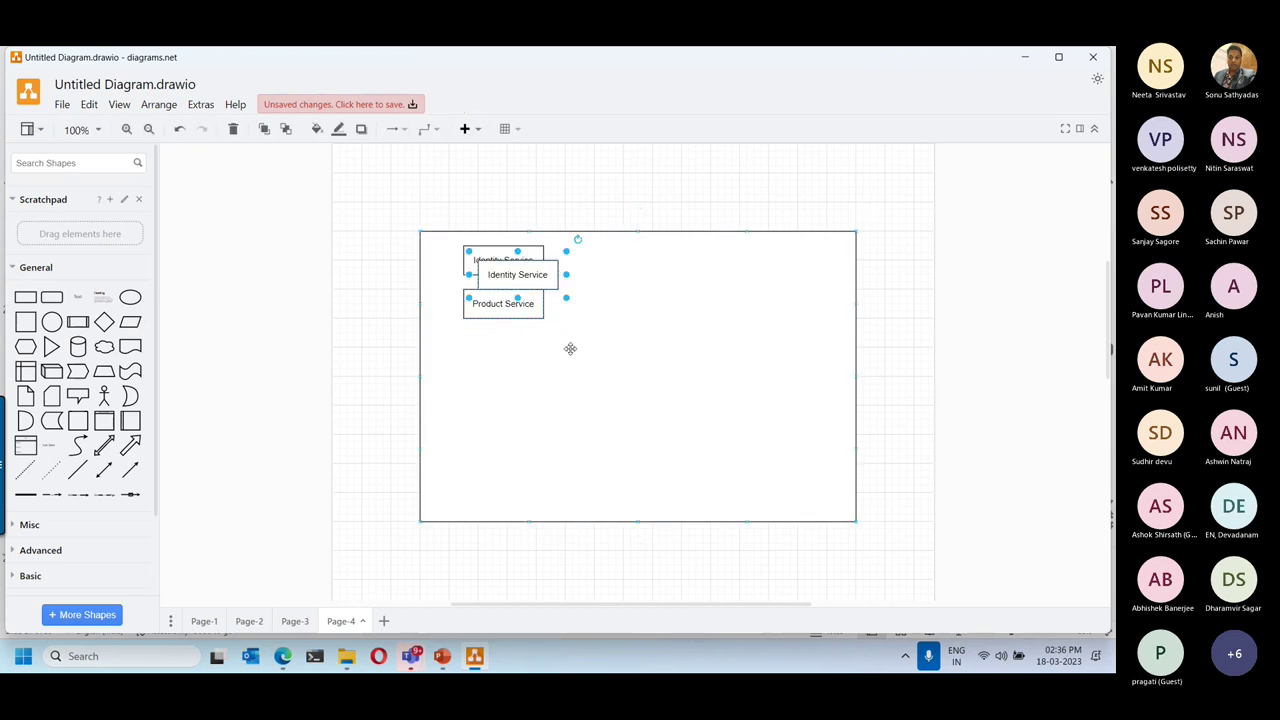
left_click_drag(521, 260, 521, 347)
double_click(521, 347)
type("Basket Service")
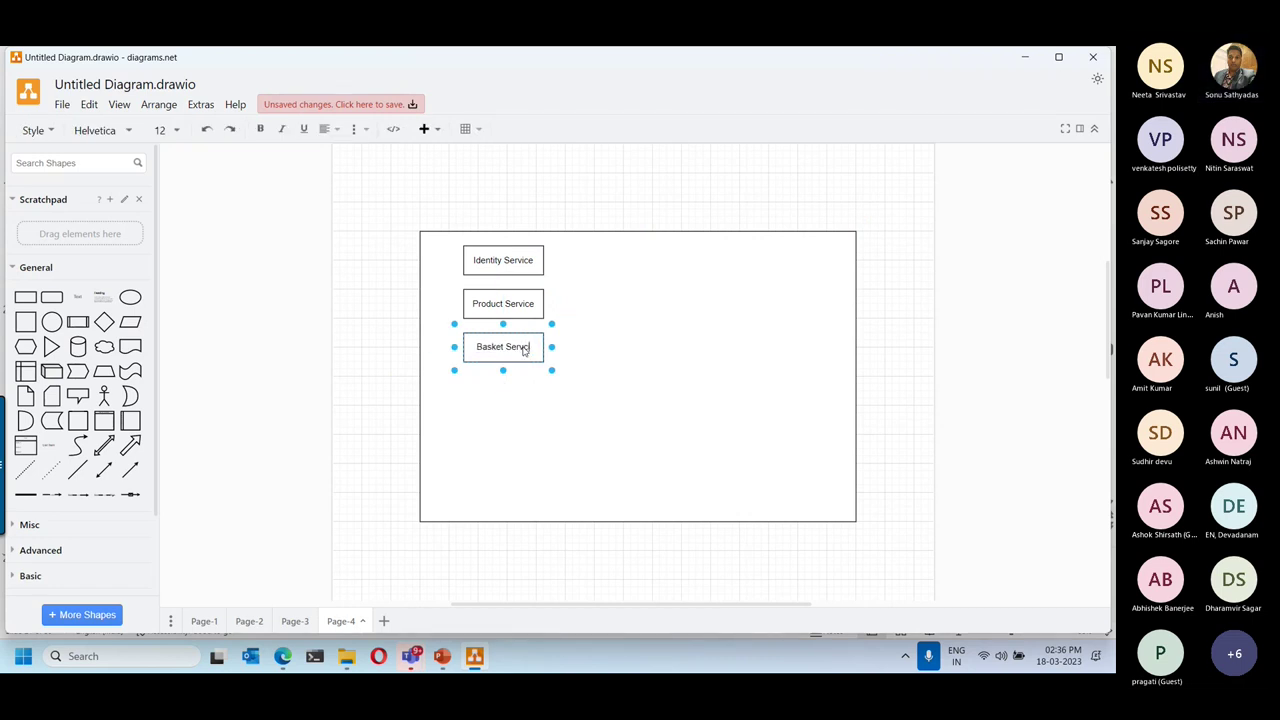
key("Escape")
key("Return")
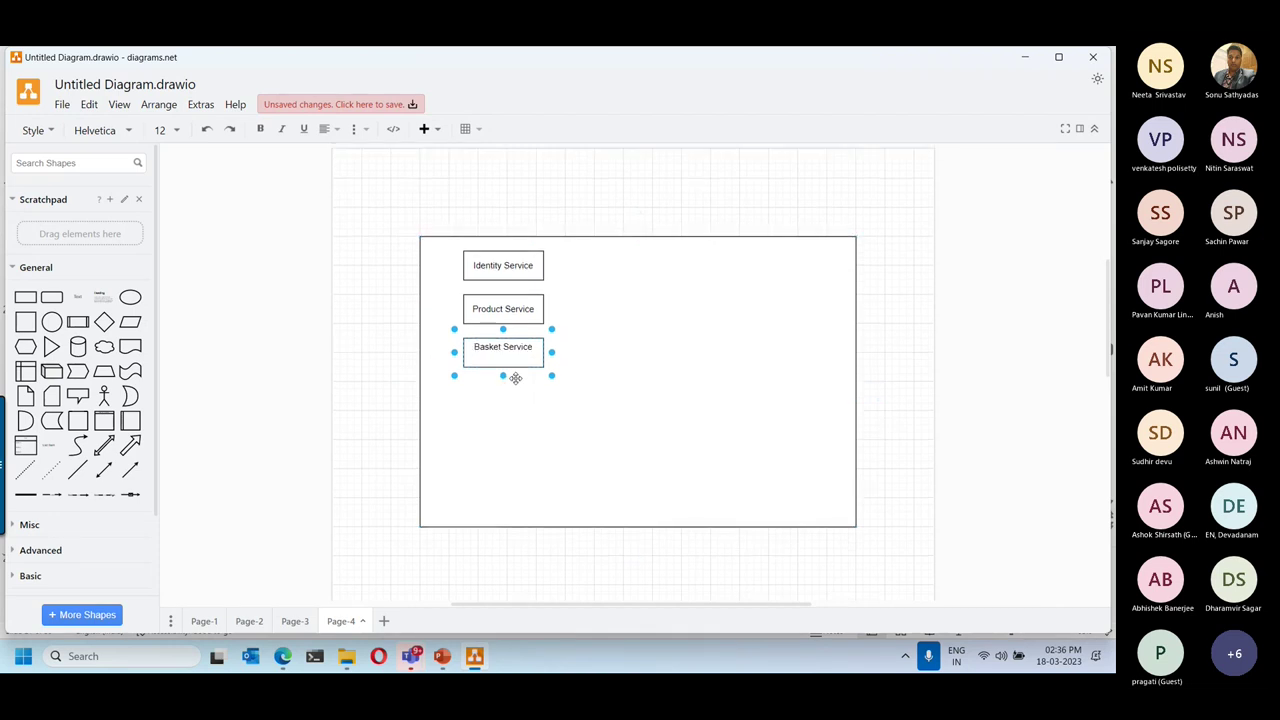
key("BackSpace")
left_click(537, 417)
Paste another copy below Basket Service and label it 'Order Service'.
key("ctrl+v")
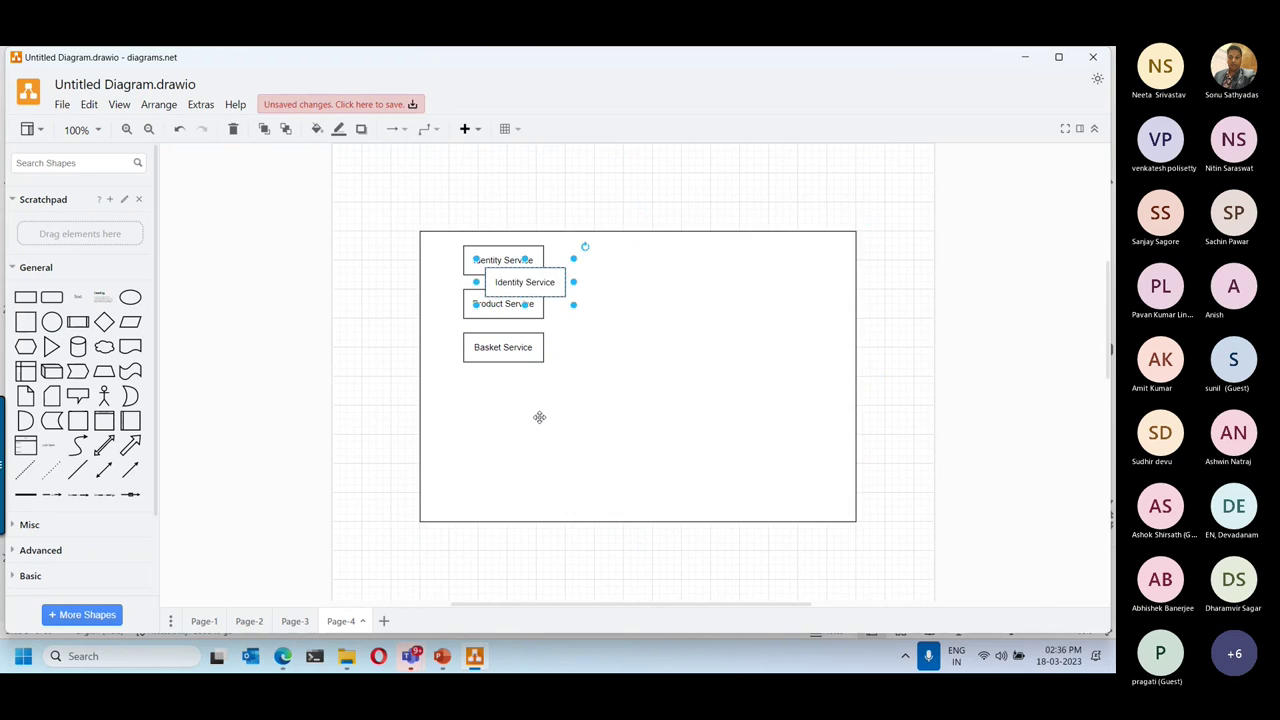
left_click_drag(538, 300, 513, 395)
type("P")
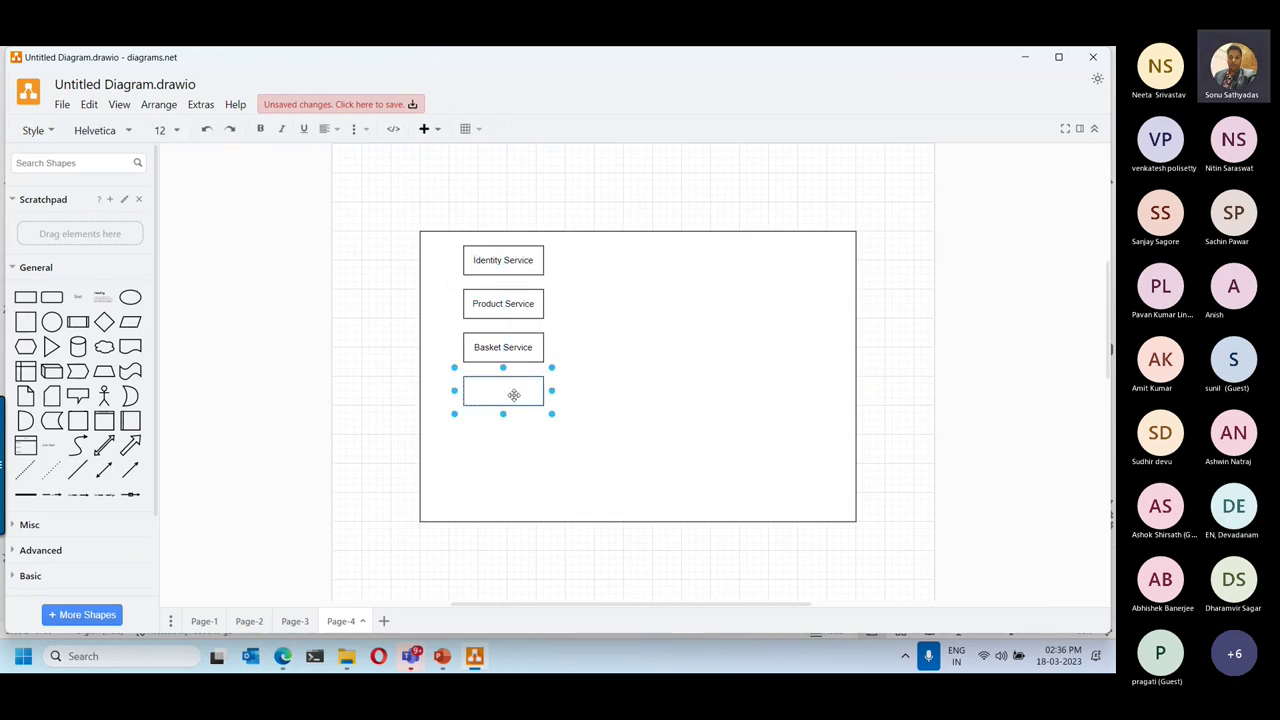
type("Order Service")
left_click(486, 449)
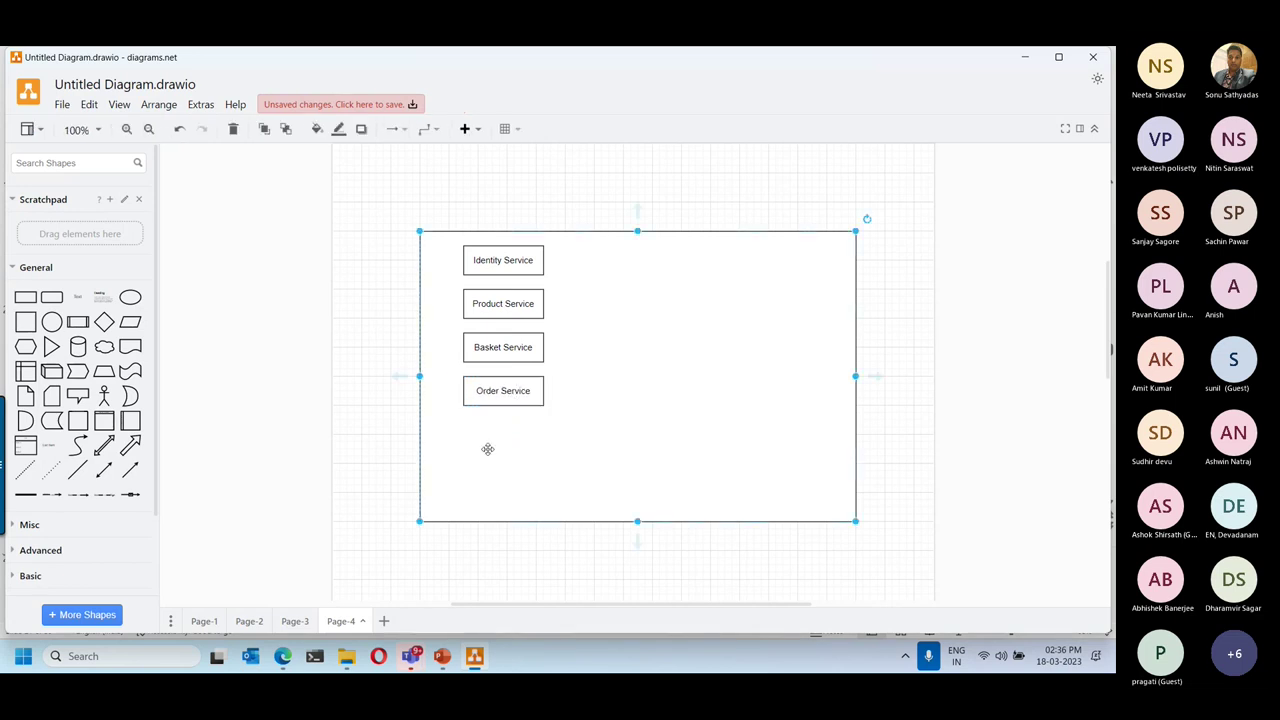
Add a 'Payment Service' box below Order Service, then move all five boxes right.
key("ctrl+v")
left_click_drag(554, 294, 528, 438)
key("F2")
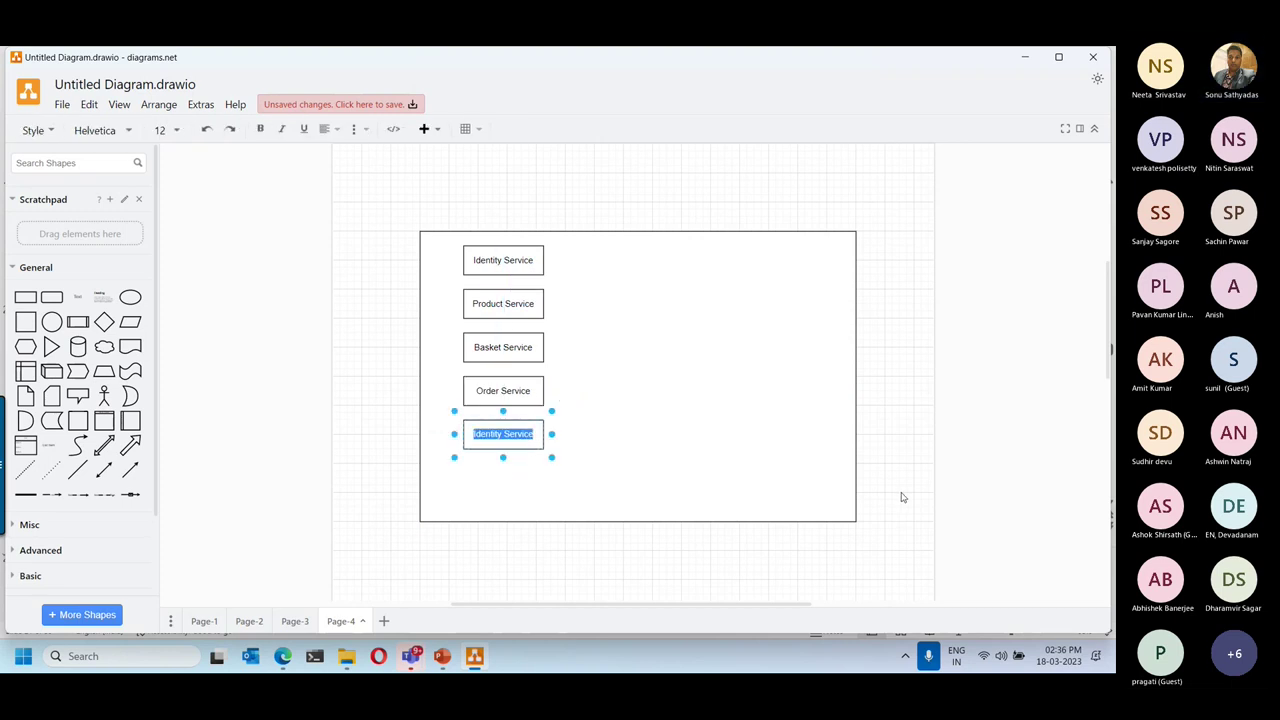
type("Pa")
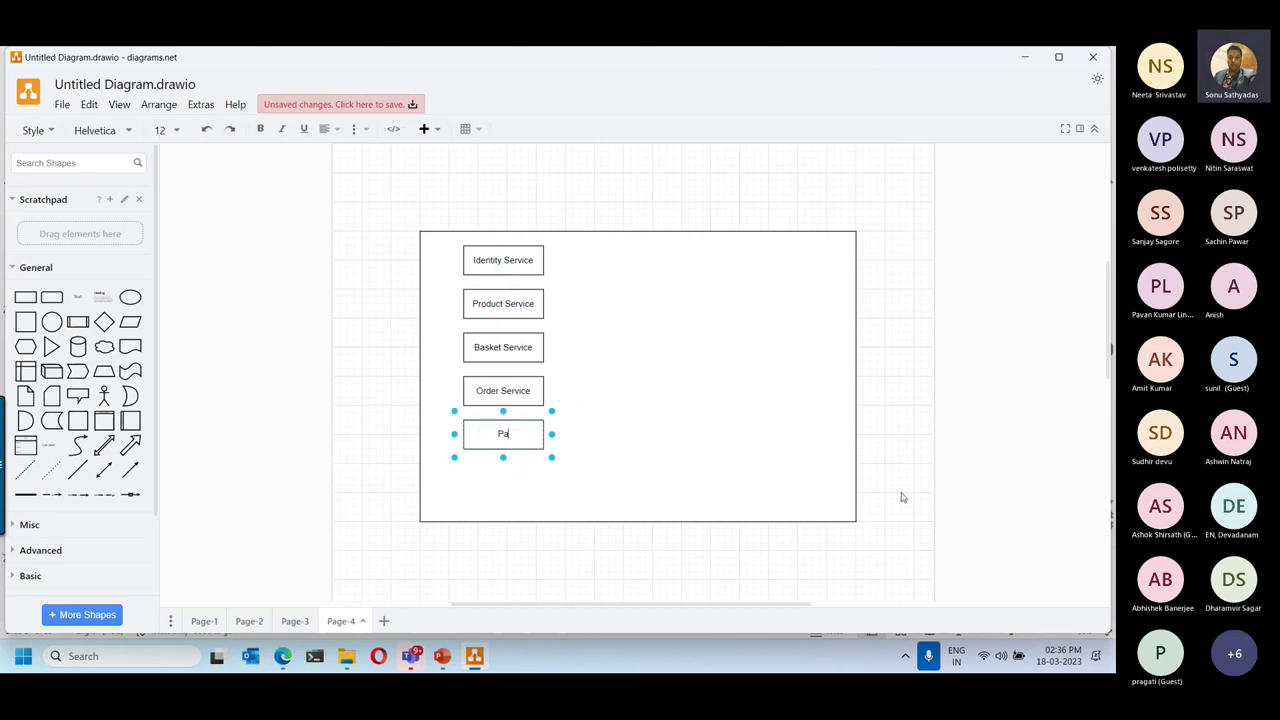
type("ymen")
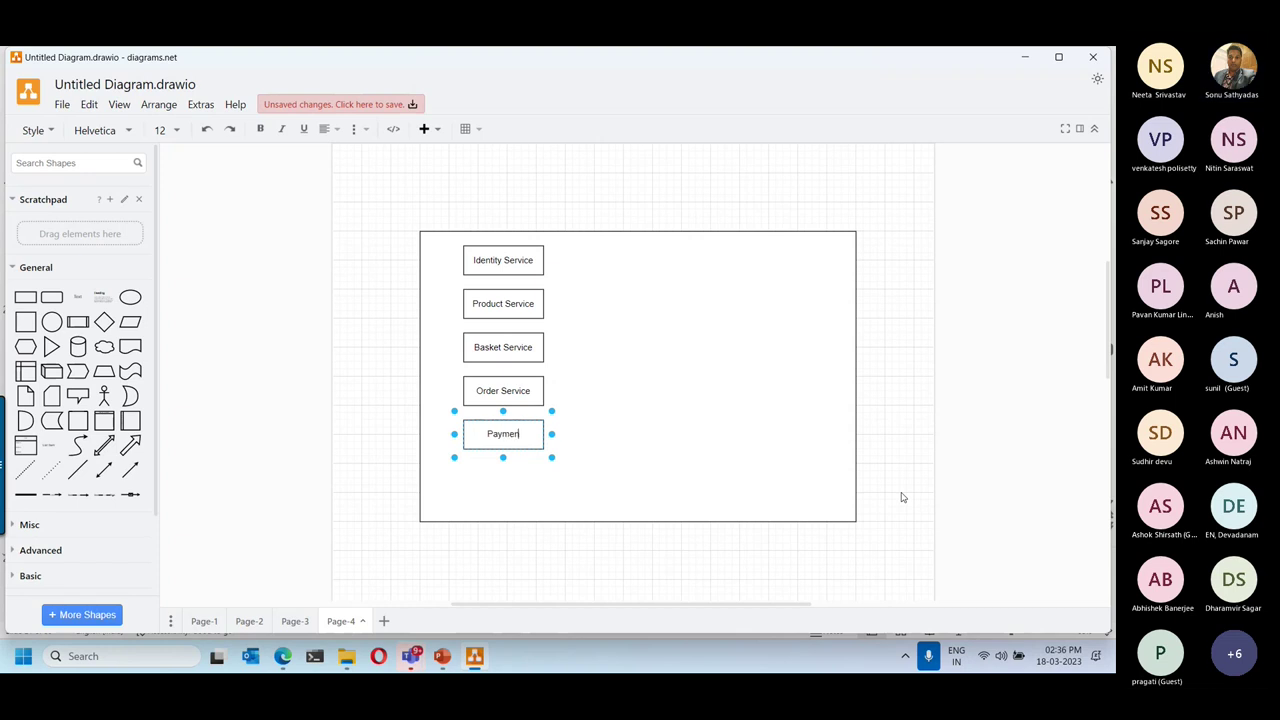
type("t Service")
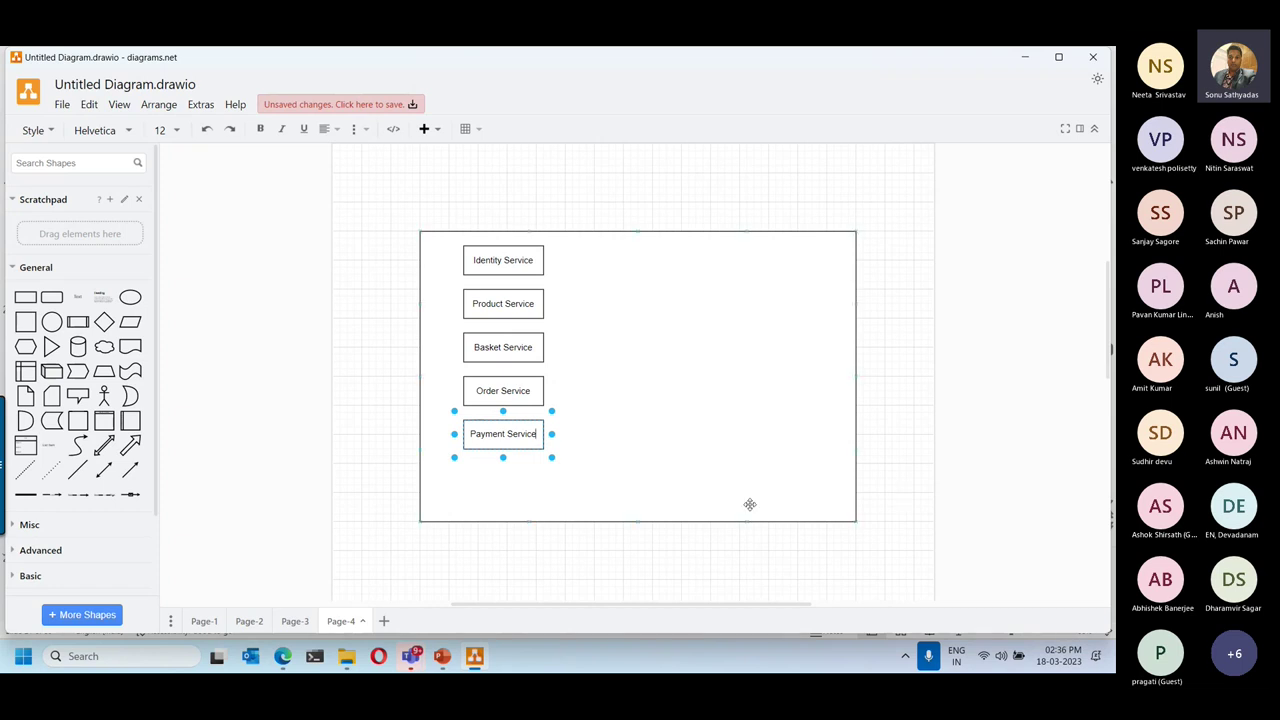
left_click_drag(577, 194, 470, 508)
left_click_drag(519, 392, 730, 406)
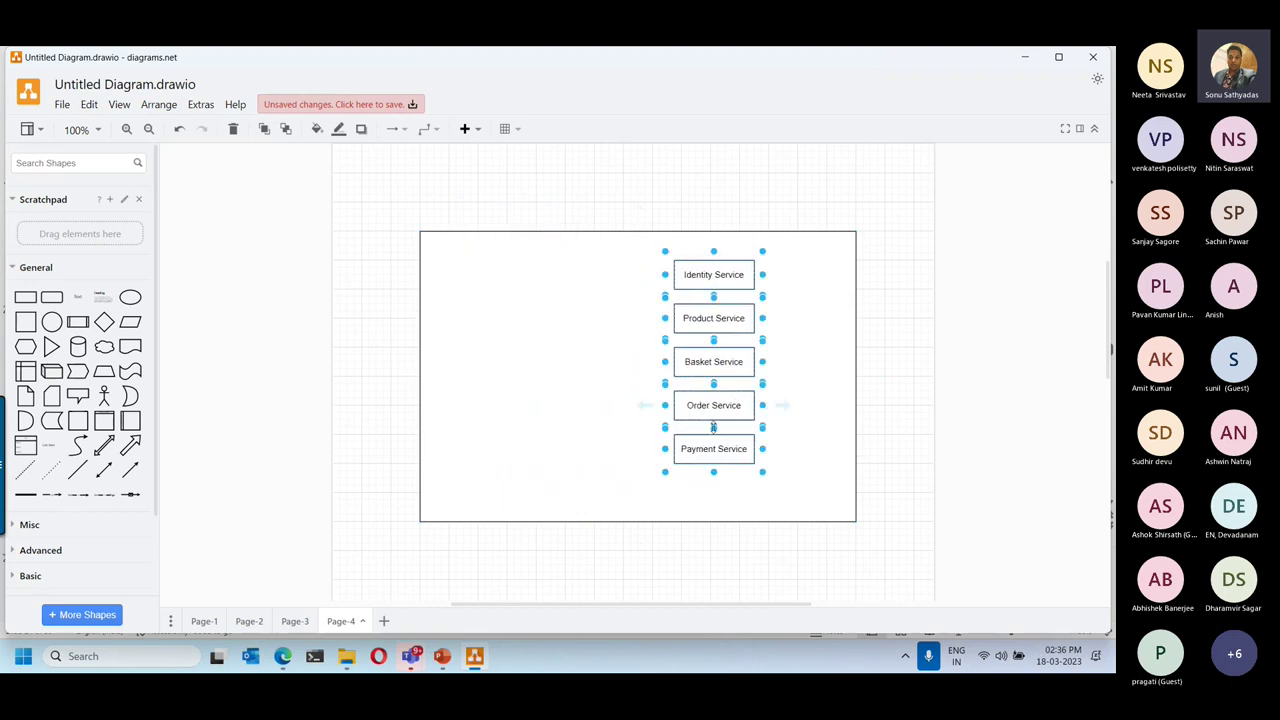
Select the Identity, Product and Basket Service boxes one at a time.
left_click(704, 270)
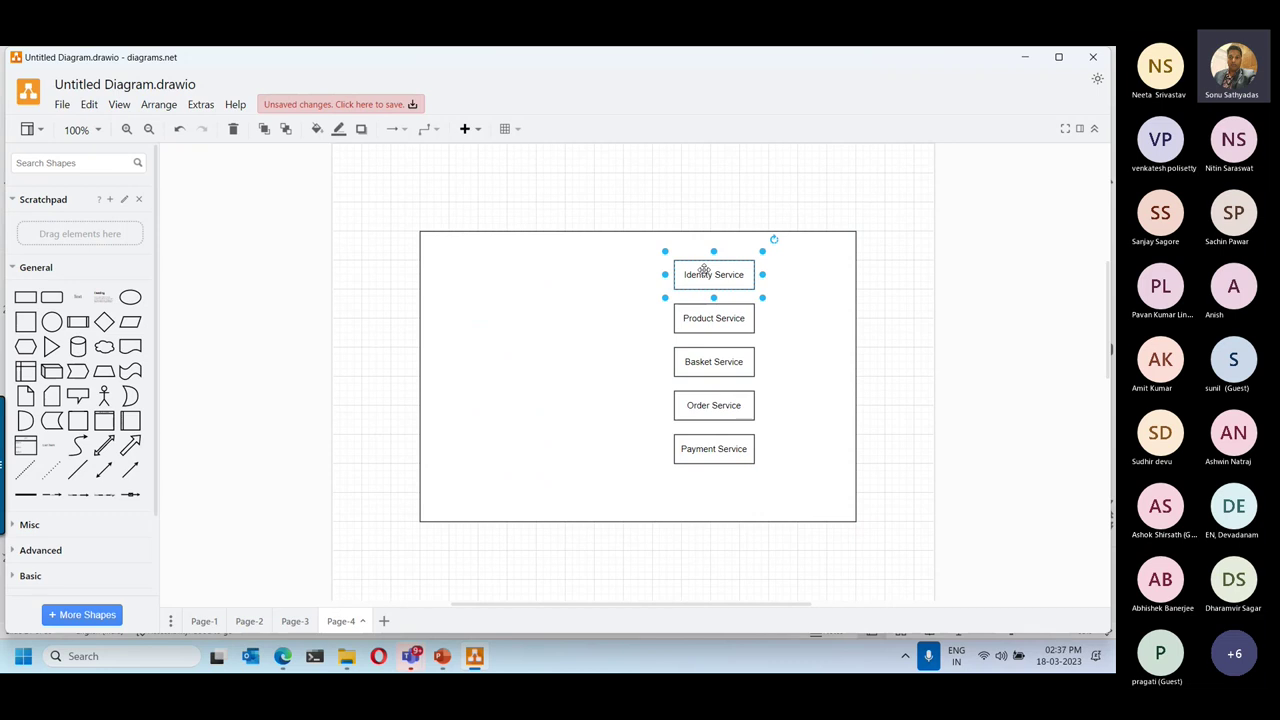
left_click(713, 318)
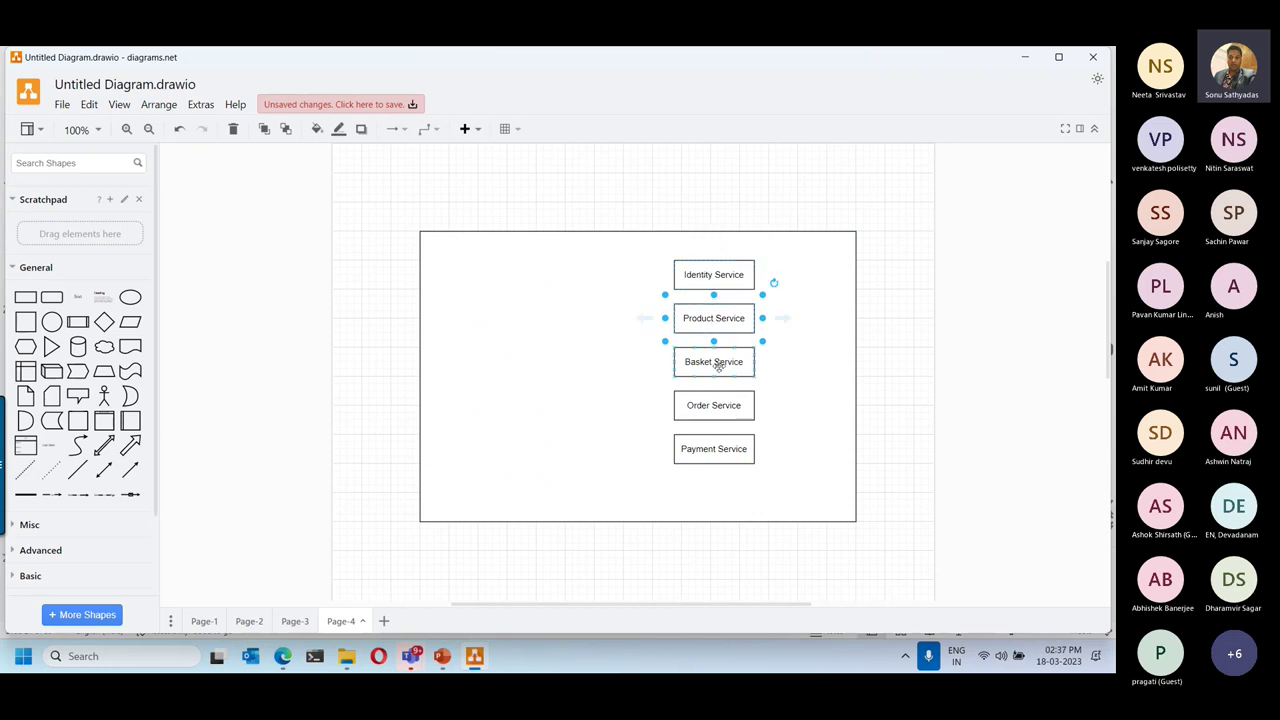
left_click(718, 367)
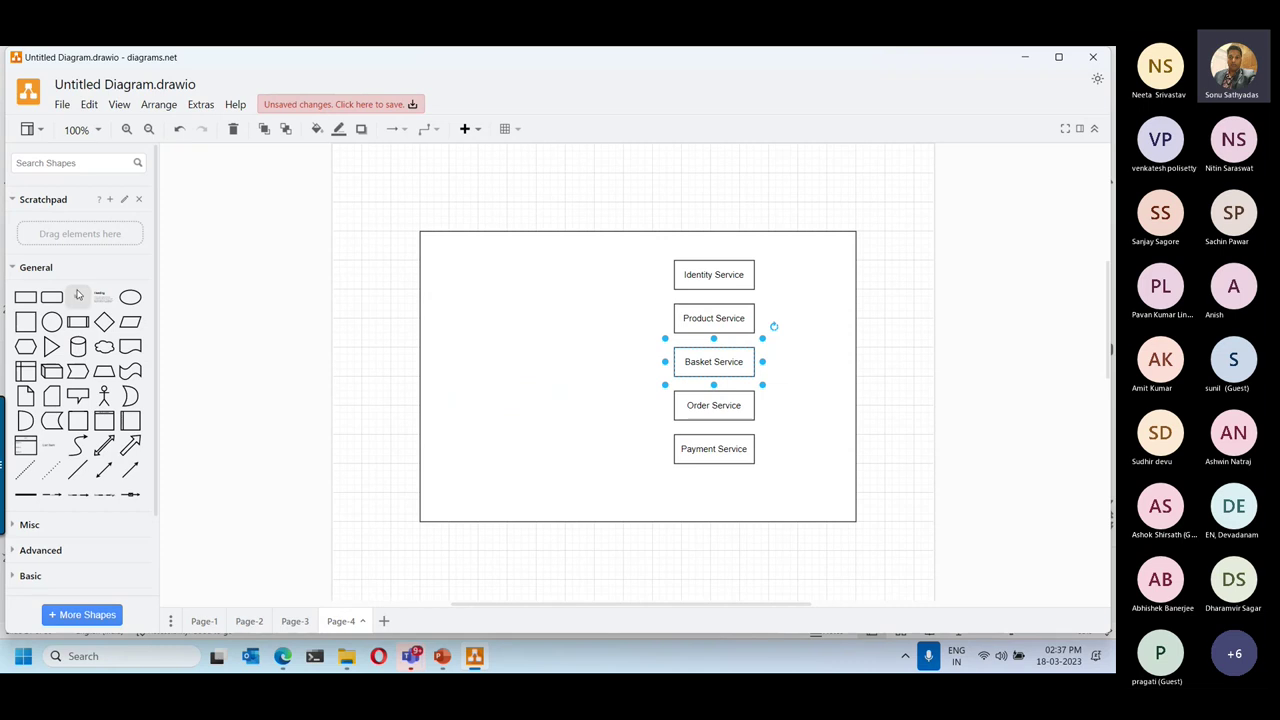
Add a rounded box labelled 'UI' on the frame's left side.
left_click_drag(52, 297, 444, 344)
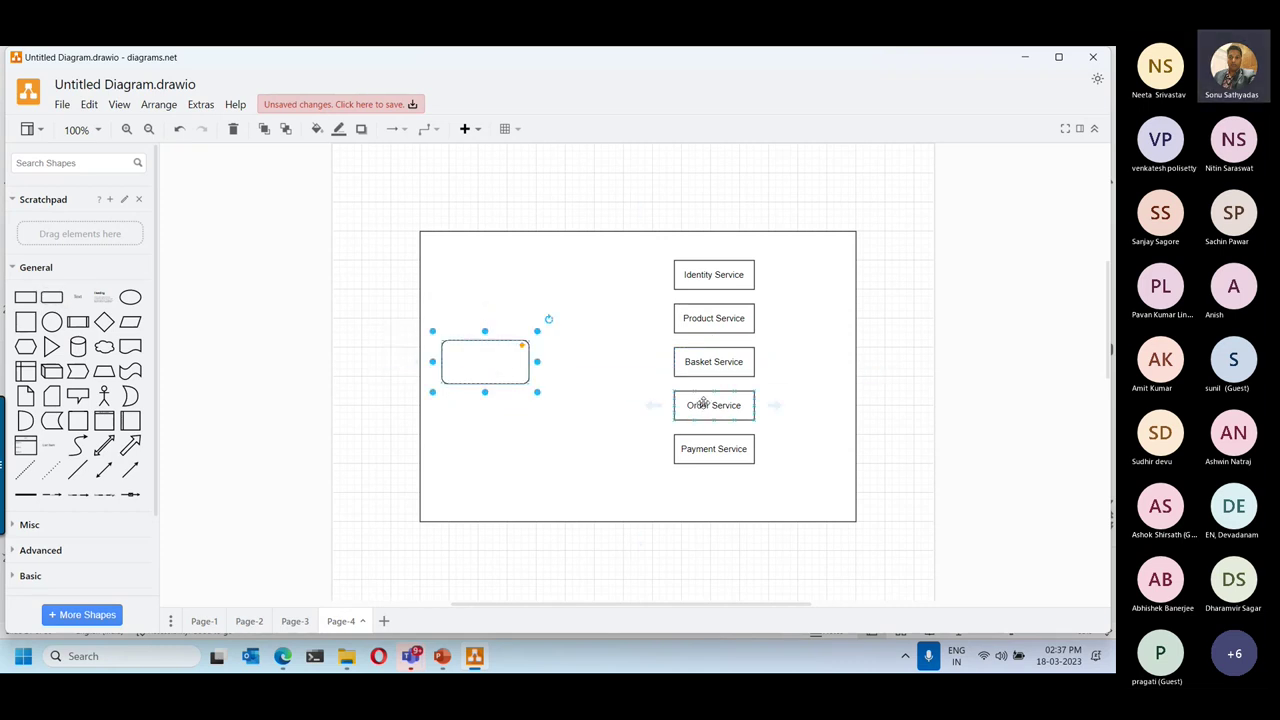
type("UI")
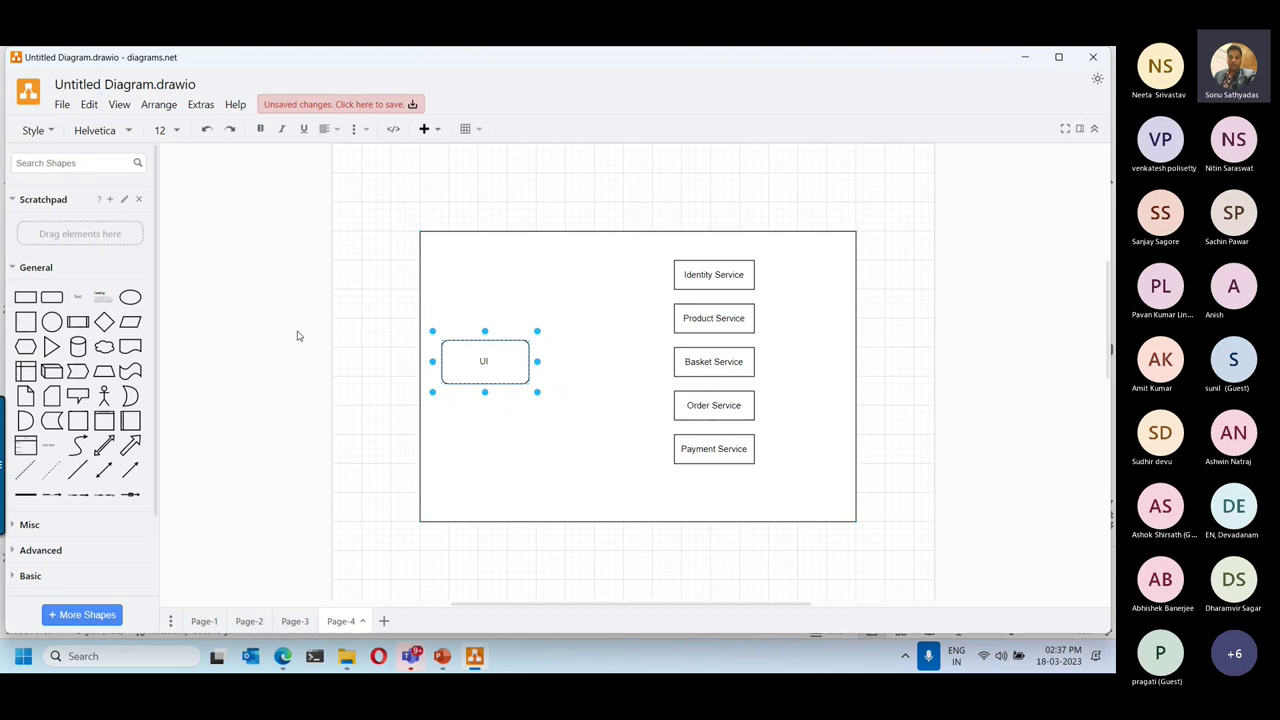
left_click(383, 332)
mouse_move(540, 362)
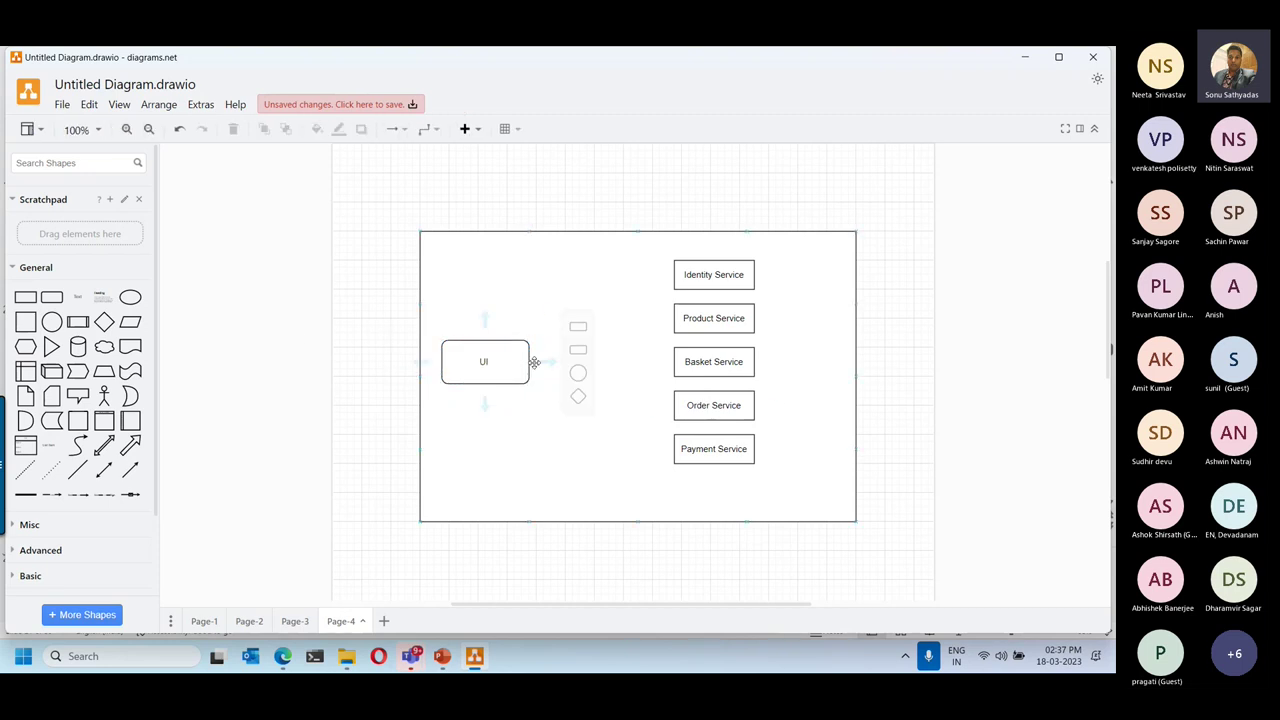
Connect the UI box to Identity, Product, Order and Basket Service.
left_click_drag(526, 362, 676, 275)
left_click(343, 357)
left_click_drag(528, 363, 676, 318)
left_click_drag(529, 372, 673, 405)
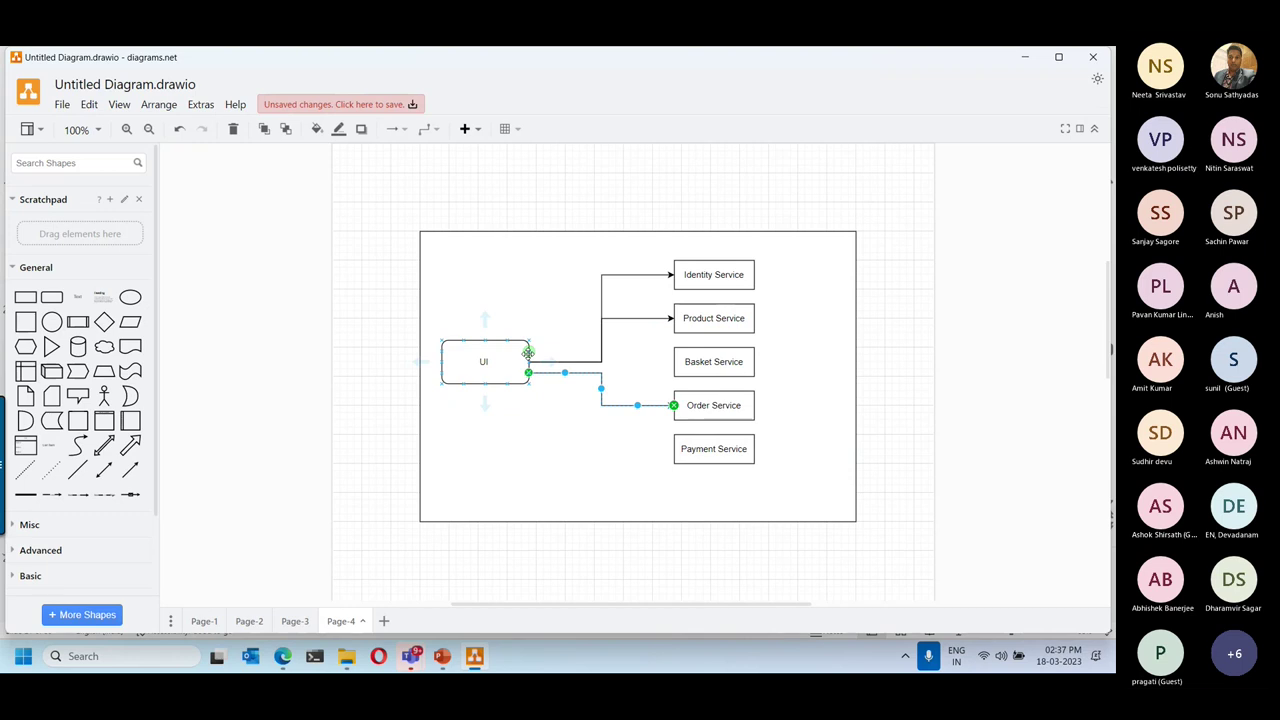
left_click_drag(528, 365, 673, 361)
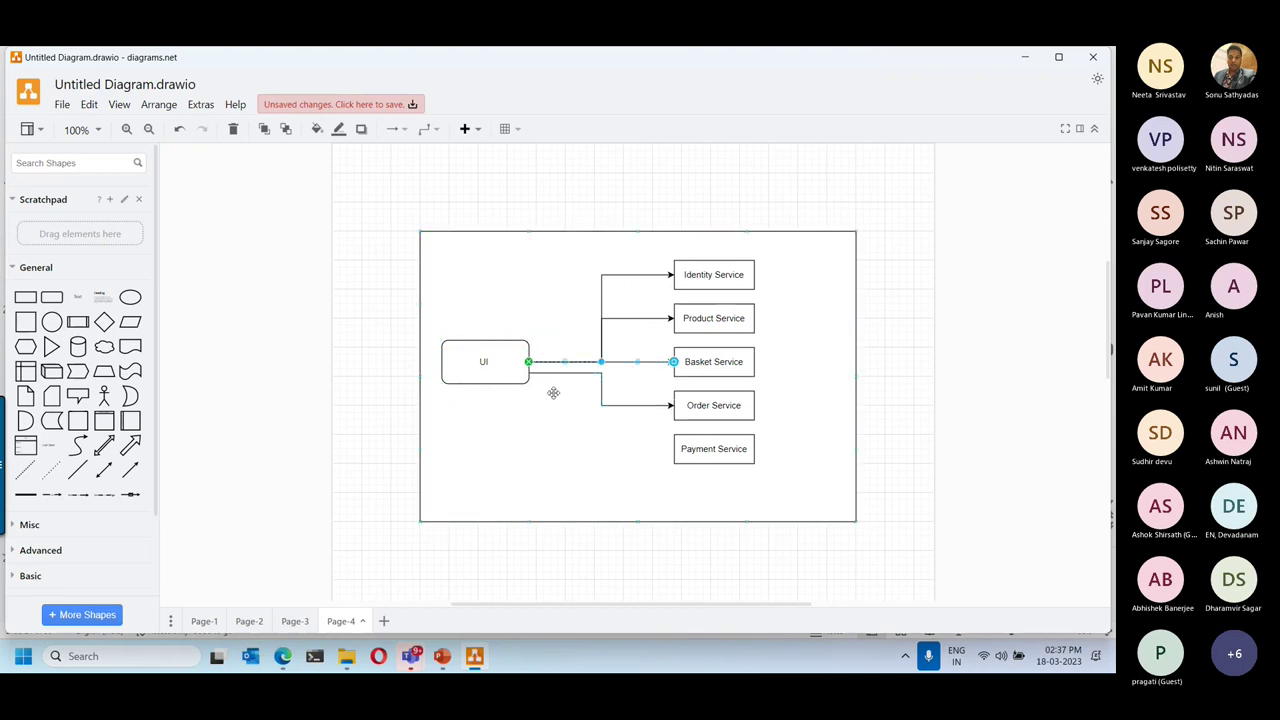
Connect the UI box to Payment Service, then select the five service boxes.
left_click_drag(530, 362, 676, 452)
left_click(554, 335)
left_click(873, 448)
left_click(502, 363)
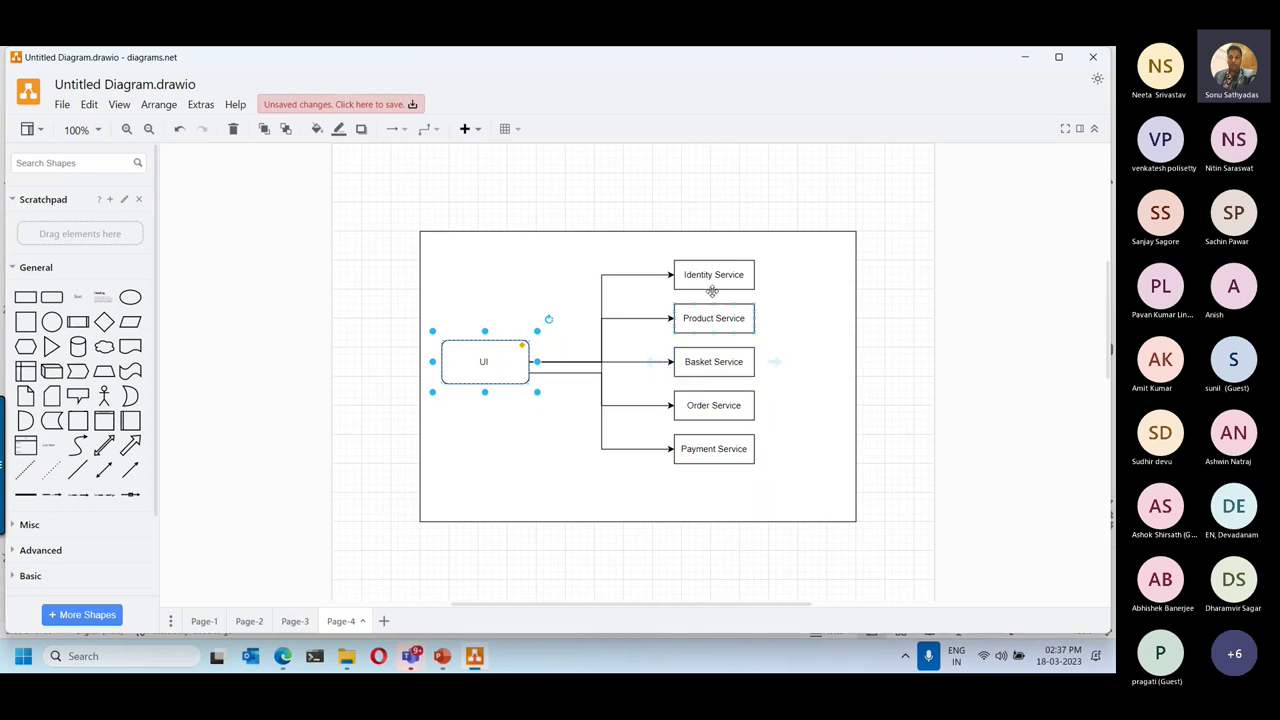
left_click_drag(792, 198, 656, 567)
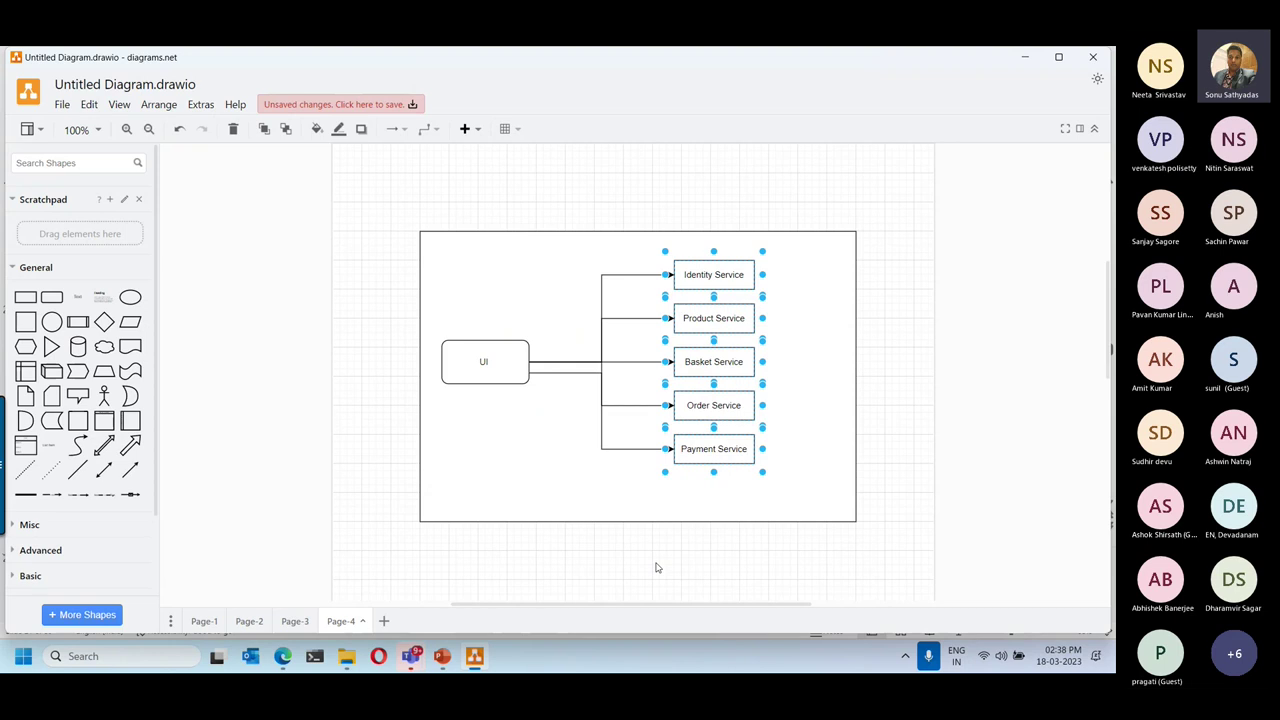
Move one Identity Service box up above the frame.
left_click(720, 284)
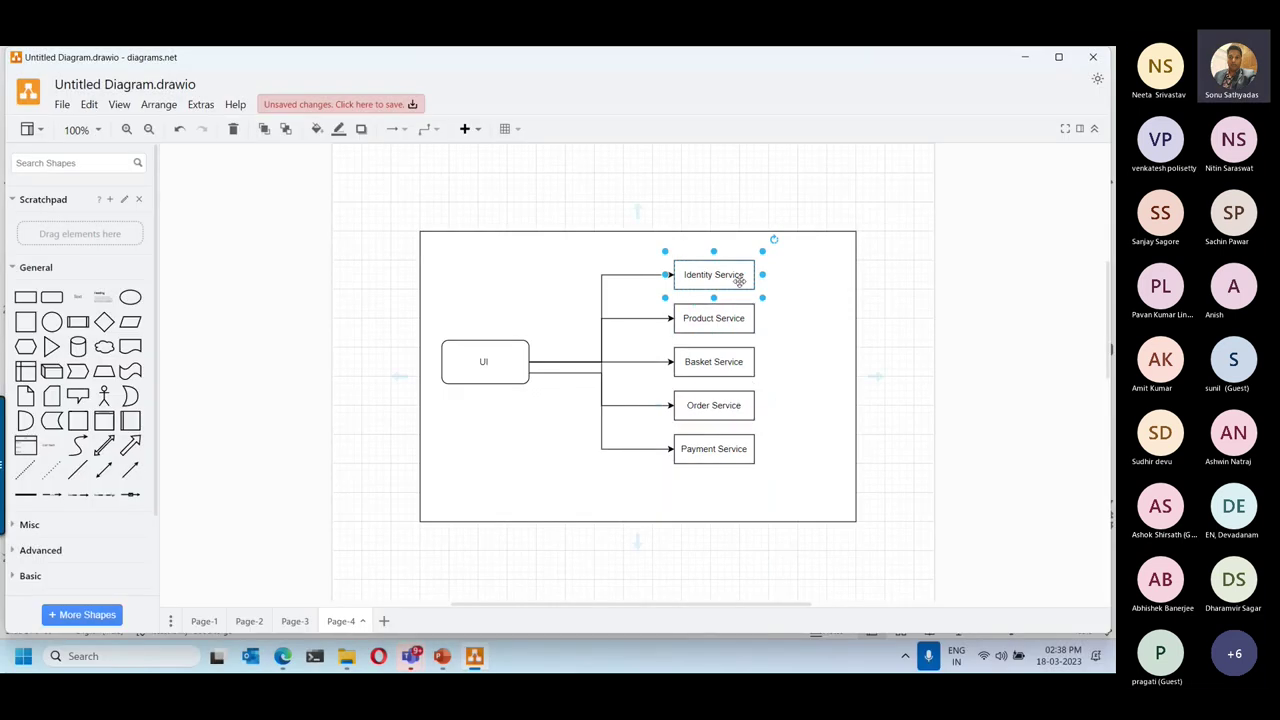
left_click_drag(733, 284, 712, 205)
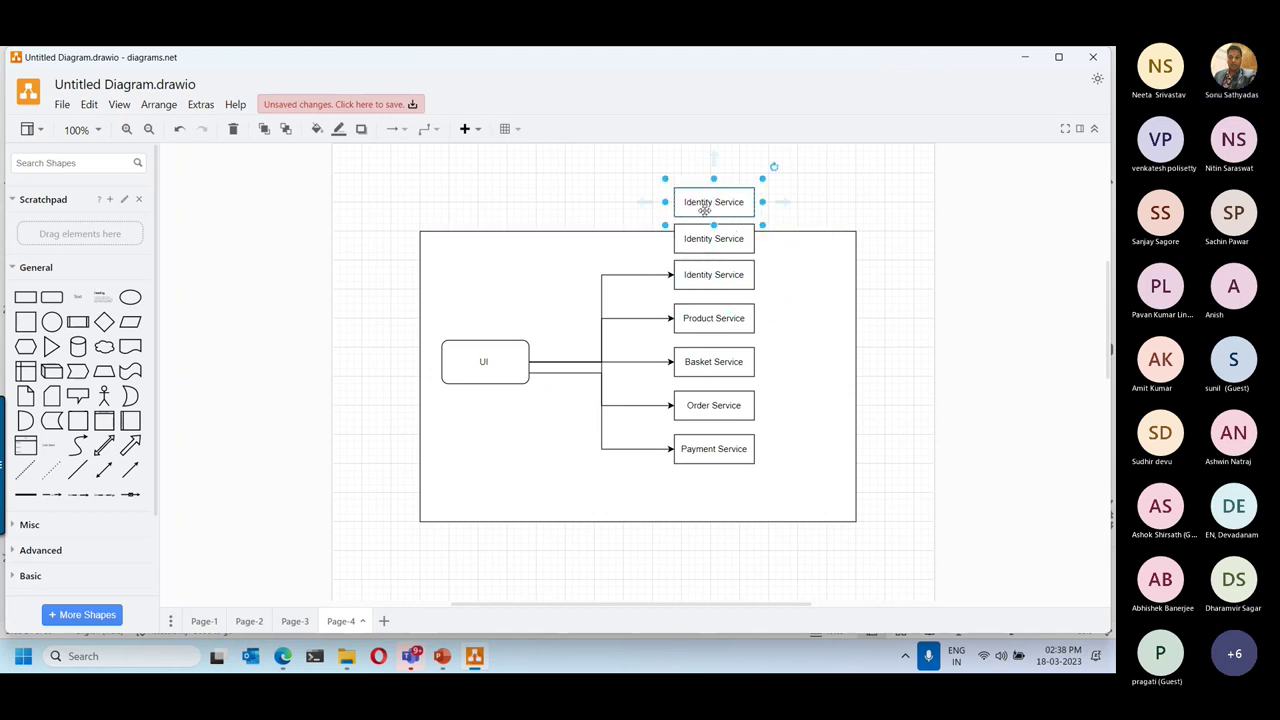
left_click(645, 274)
left_click(854, 331)
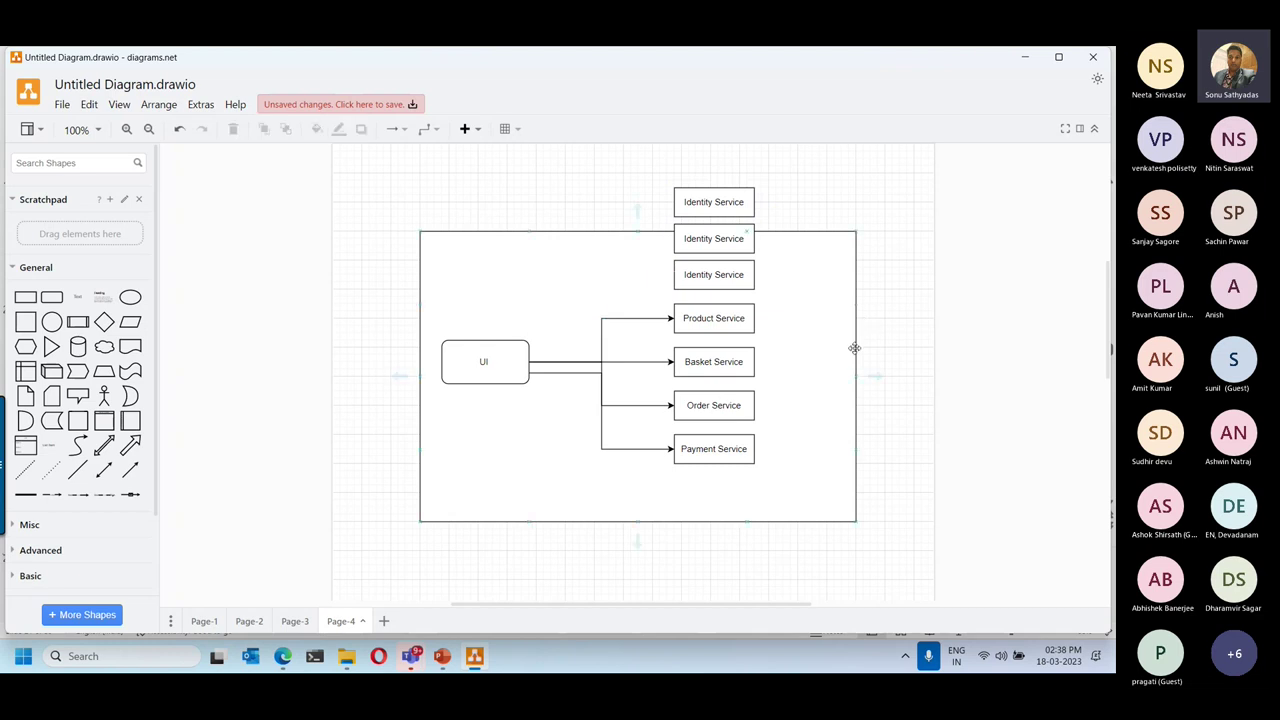
Place a 46 x 70 triangle left of the Identity Service boxes.
mouse_move(59, 351)
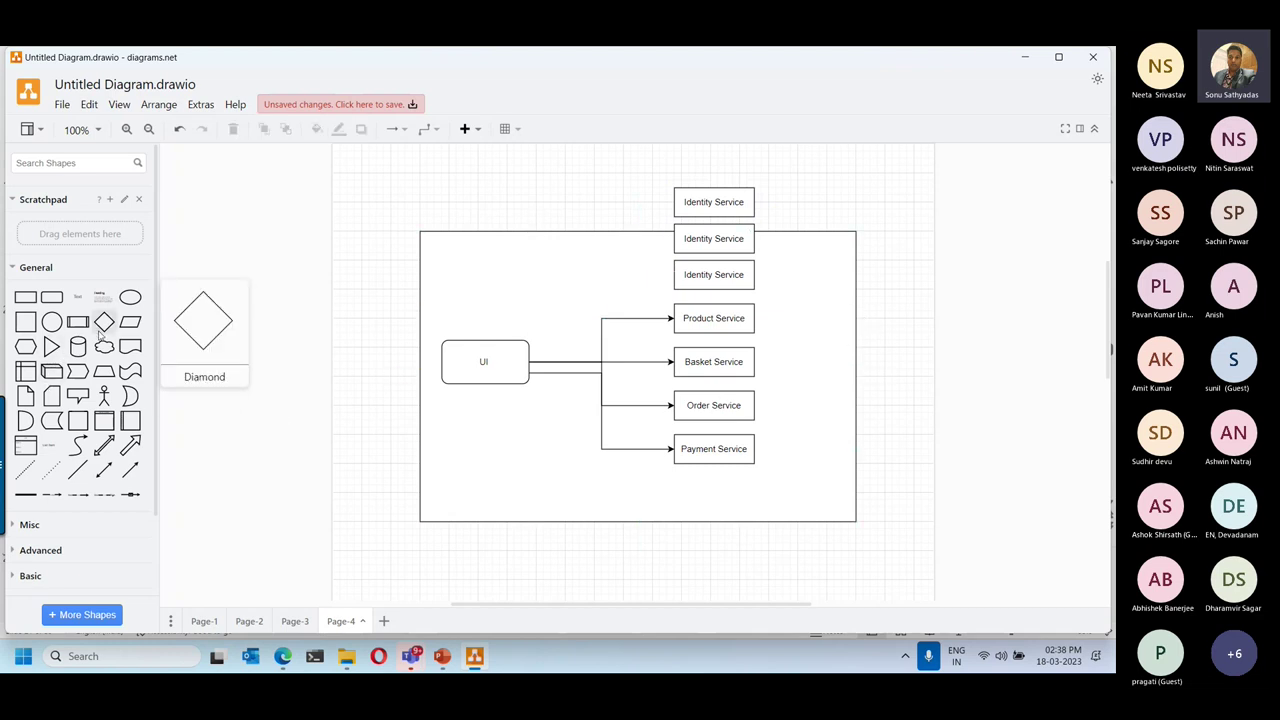
left_click_drag(52, 346, 613, 222)
left_click_drag(660, 280, 643, 259)
left_click(603, 177)
Connect the triangle to the Identity Service boxes and UI to the triangle, then delete the frame.
left_click_drag(646, 240, 674, 203)
left_click(588, 182)
left_click_drag(646, 243, 674, 274)
left_click(612, 202)
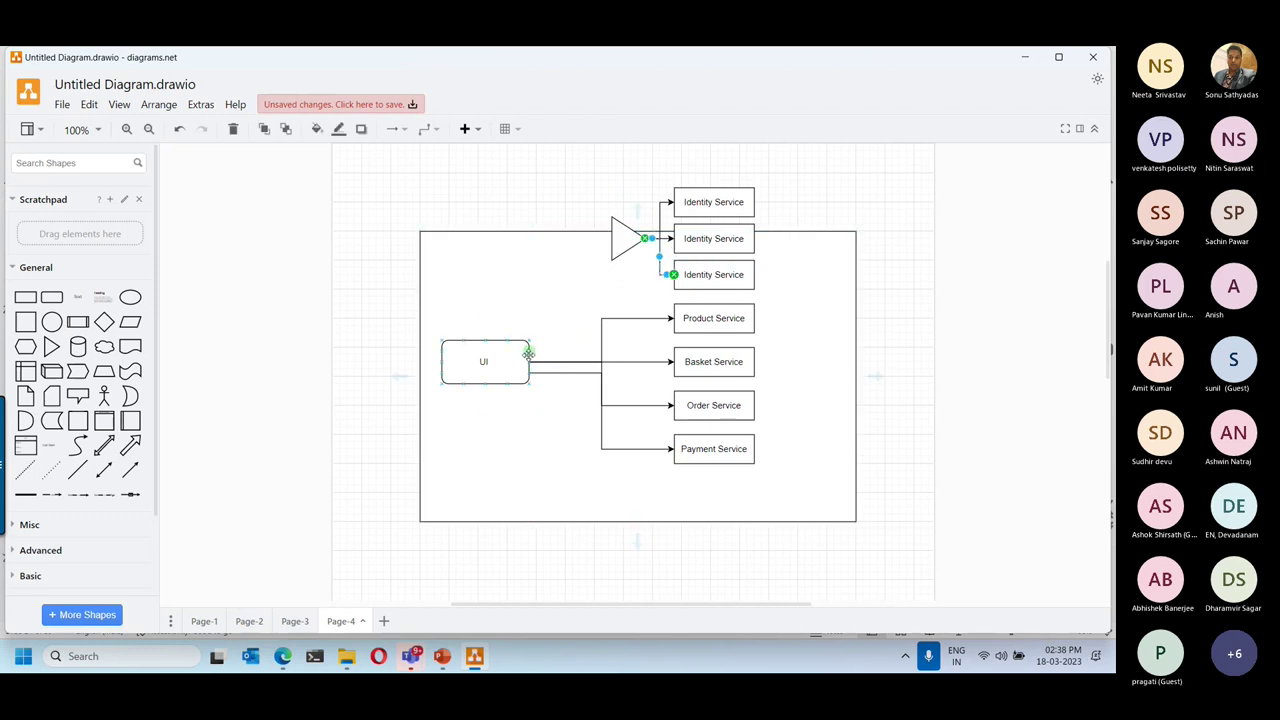
left_click_drag(530, 351, 617, 250)
left_click(795, 313)
key("Delete")
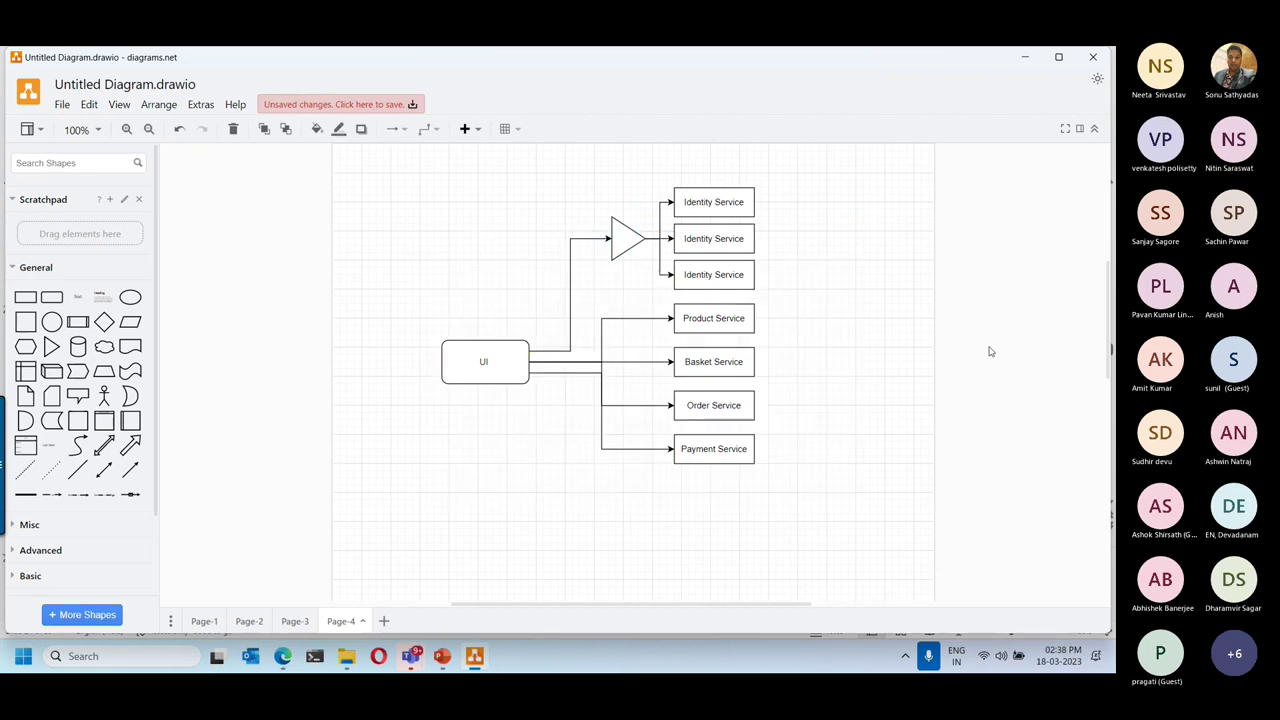
Label the triangle 'LB'.
left_click(628, 244)
type("LB")
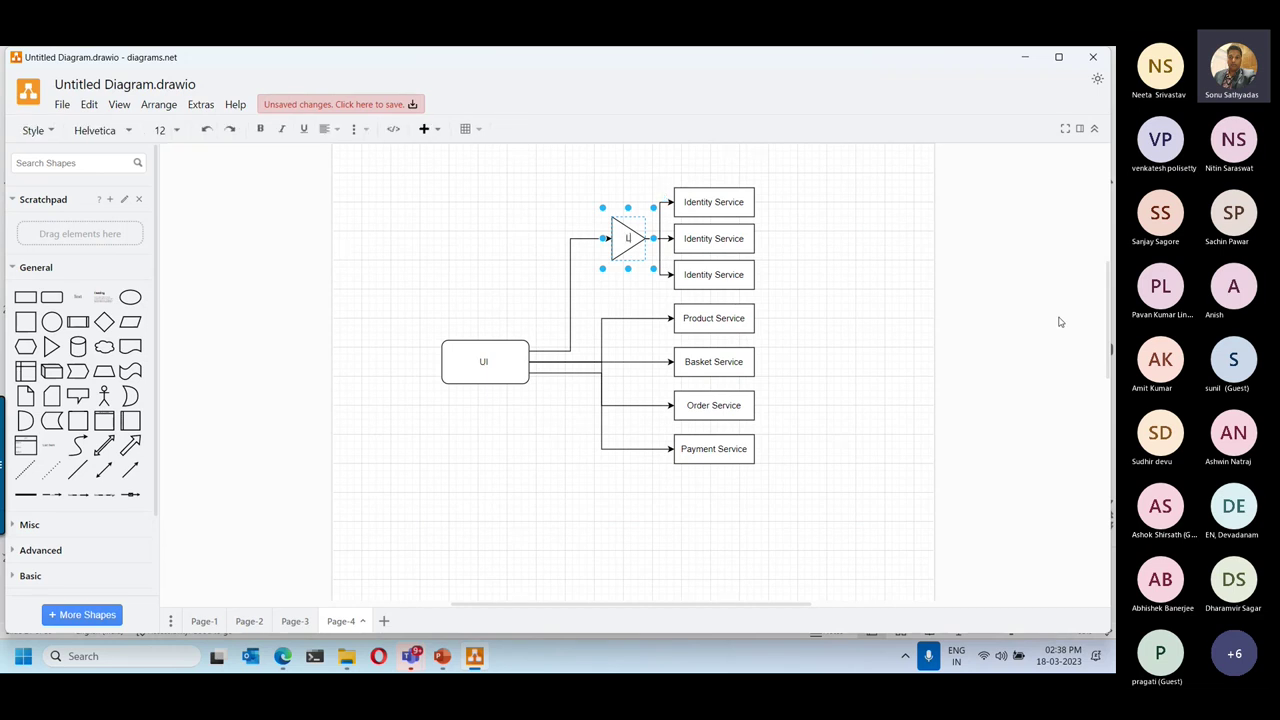
left_click(749, 206)
Fill the three Identity Service boxes with yellow FFD966.
left_click(720, 242, "shift")
left_click(714, 272, "shift")
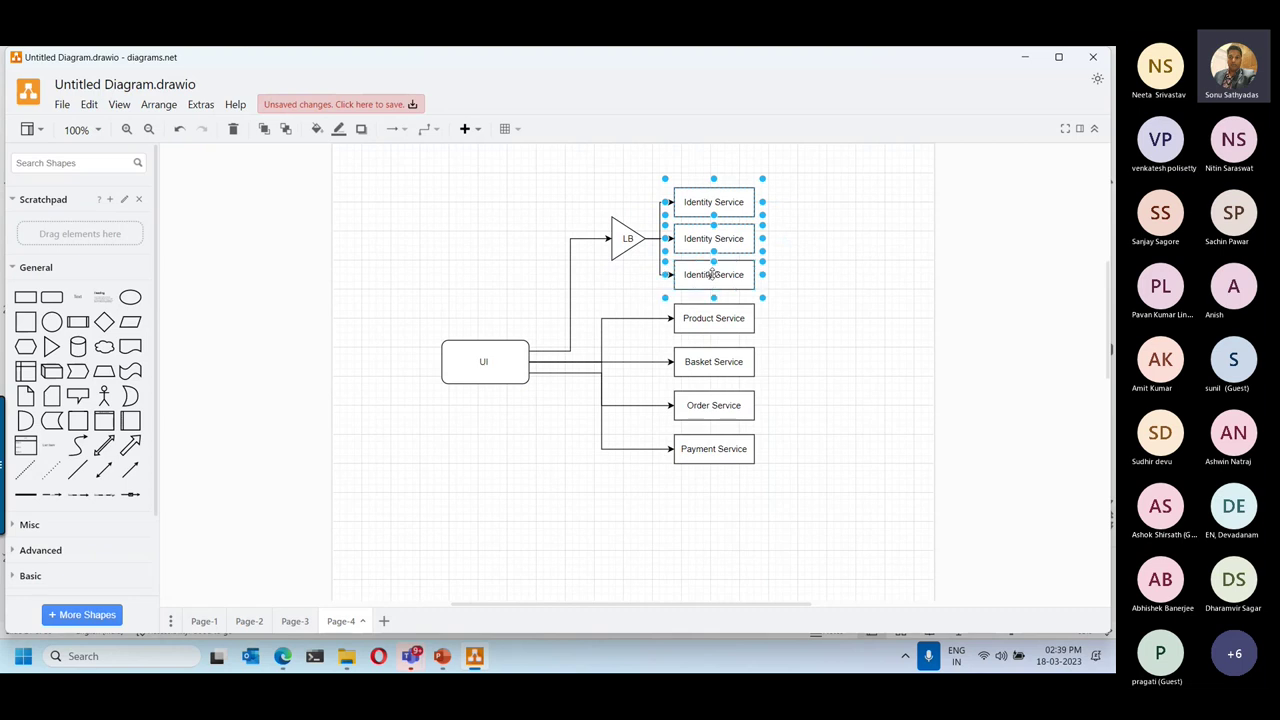
left_click(316, 129)
left_click(499, 285)
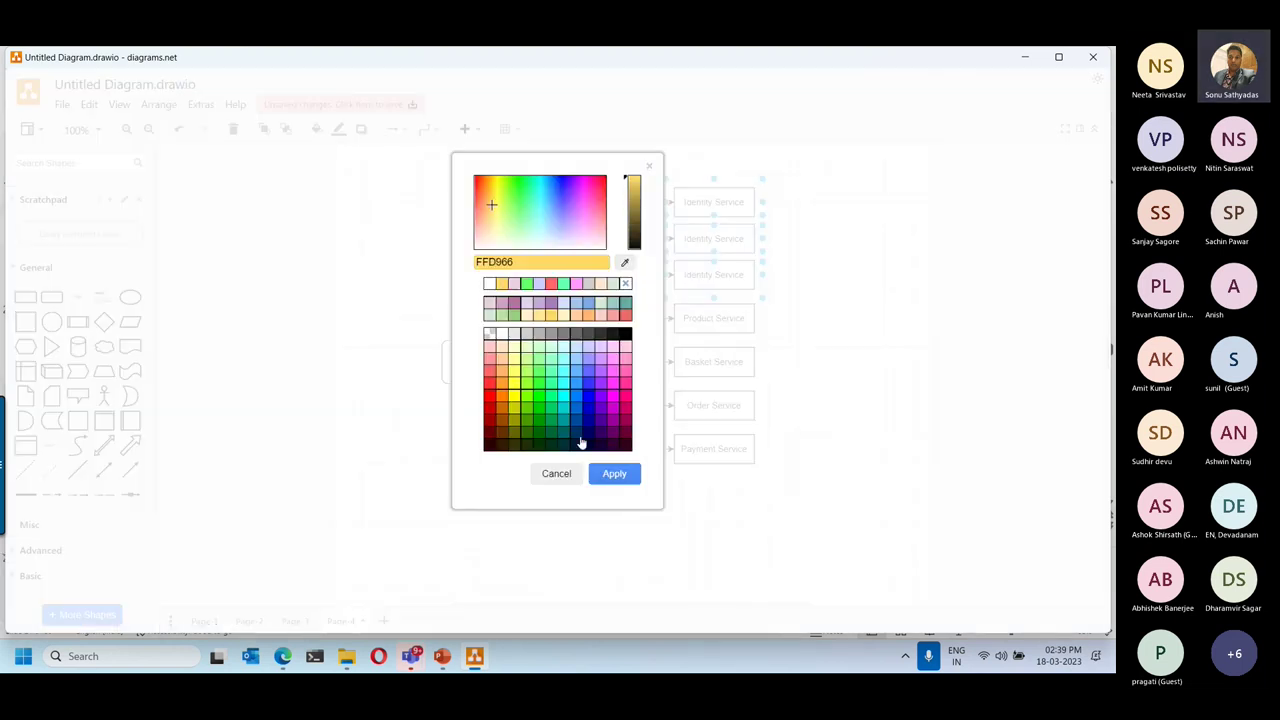
left_click(604, 474)
left_click_drag(790, 187, 432, 549)
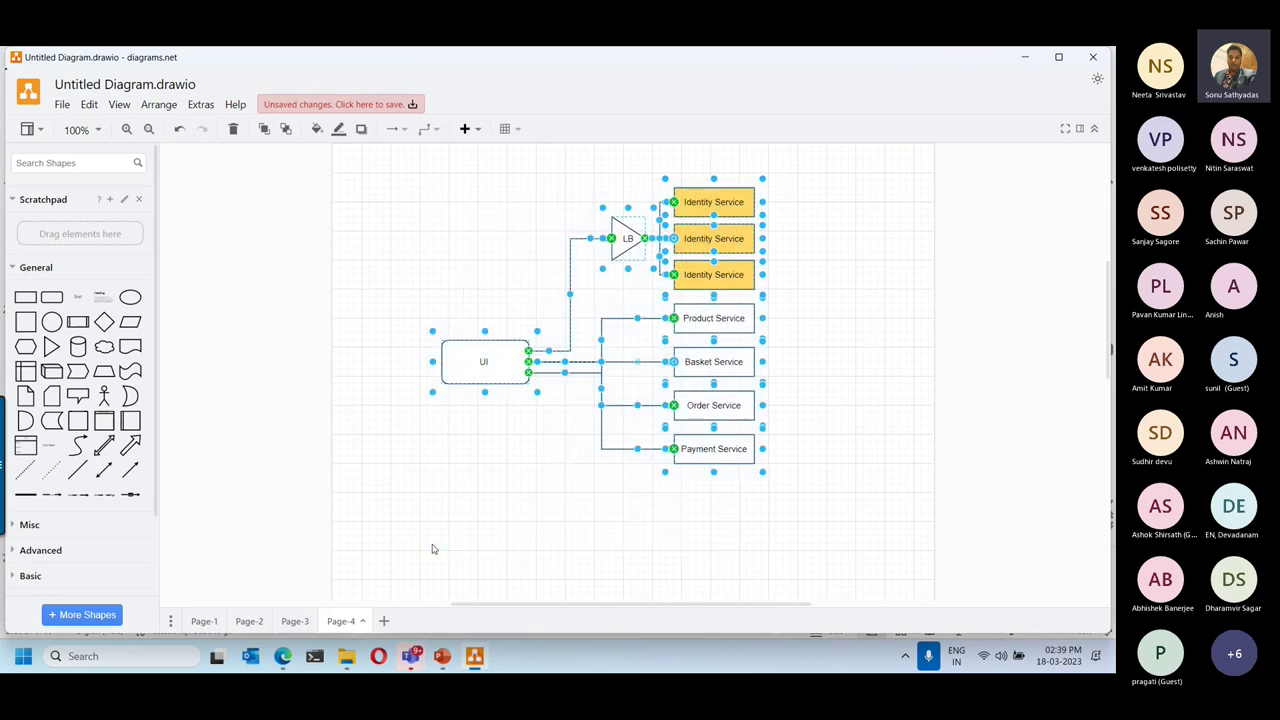
left_click(726, 321)
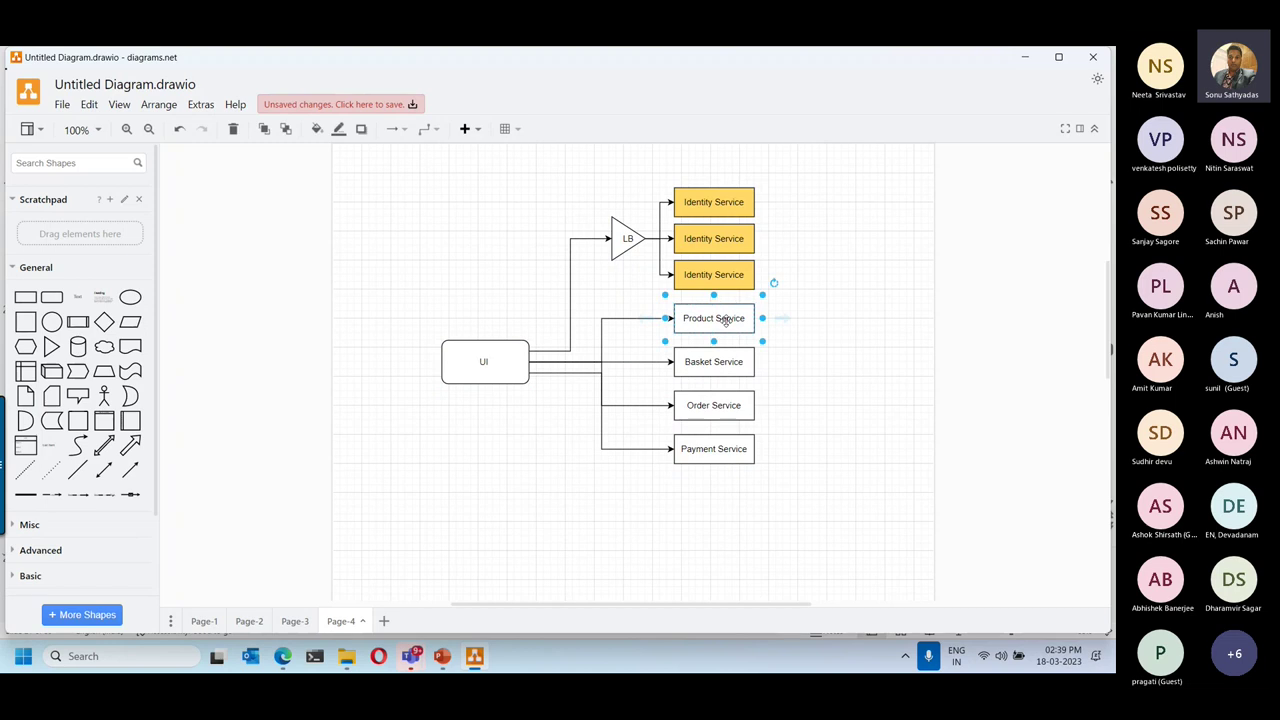
Switch to the Part2 PowerPoint presentation, start the slide show and advance one slide.
left_click(731, 362)
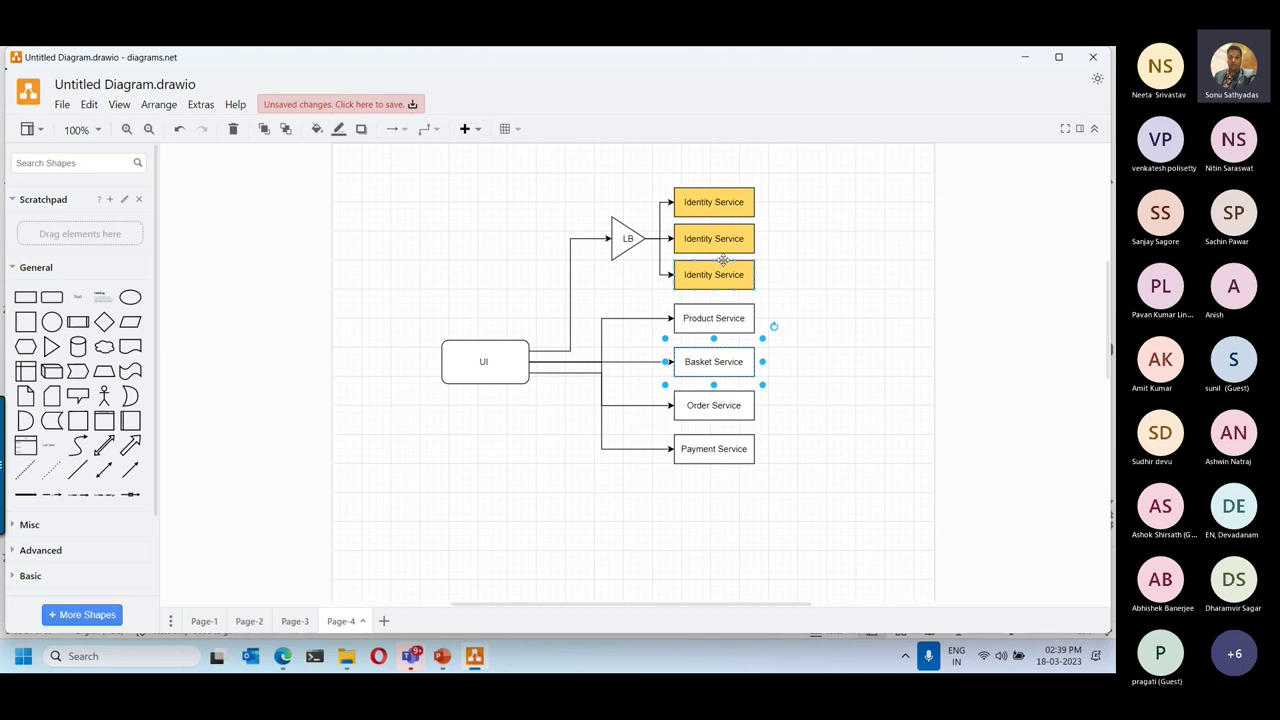
left_click_drag(794, 172, 650, 520)
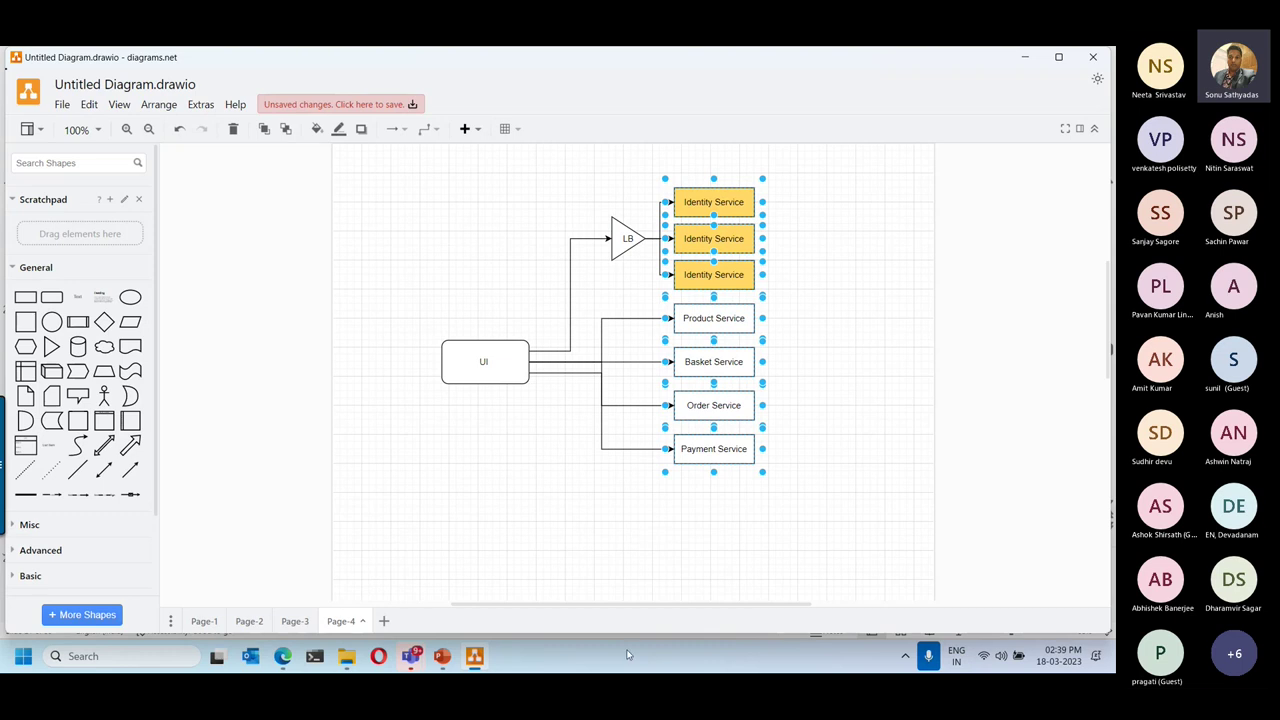
mouse_move(443, 658)
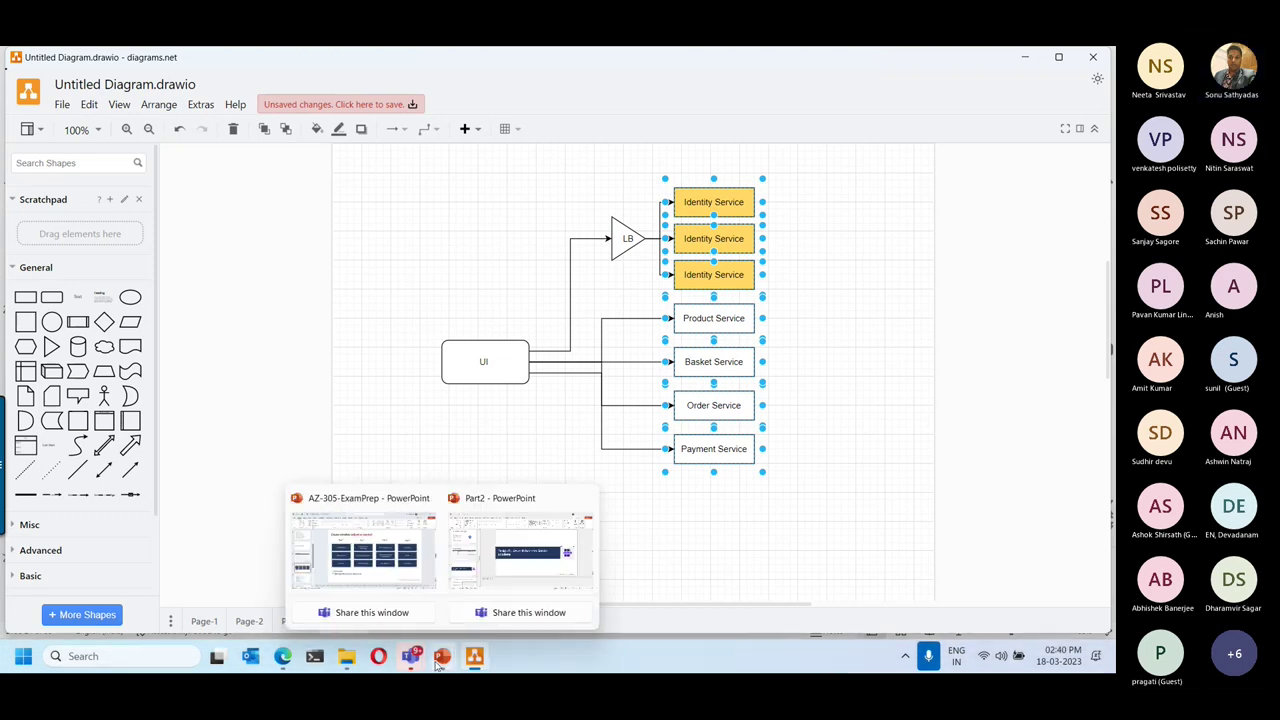
left_click(537, 576)
key("shift+F5")
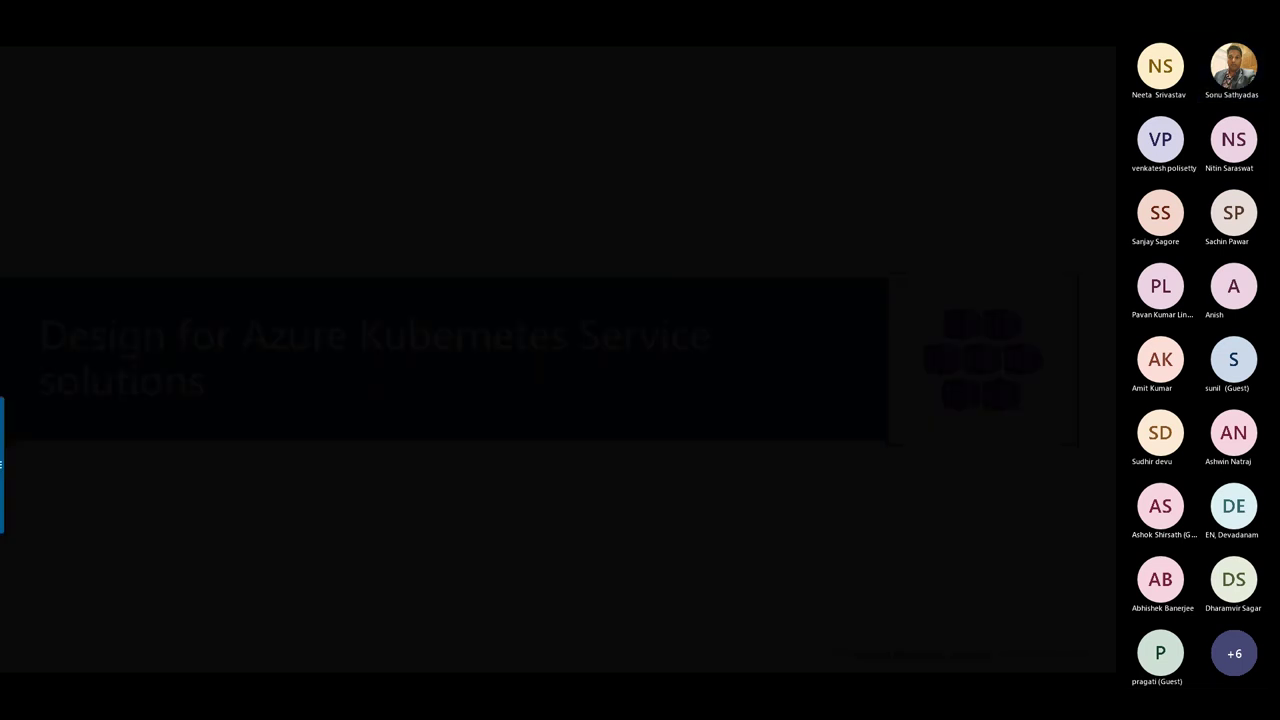
key("Right")
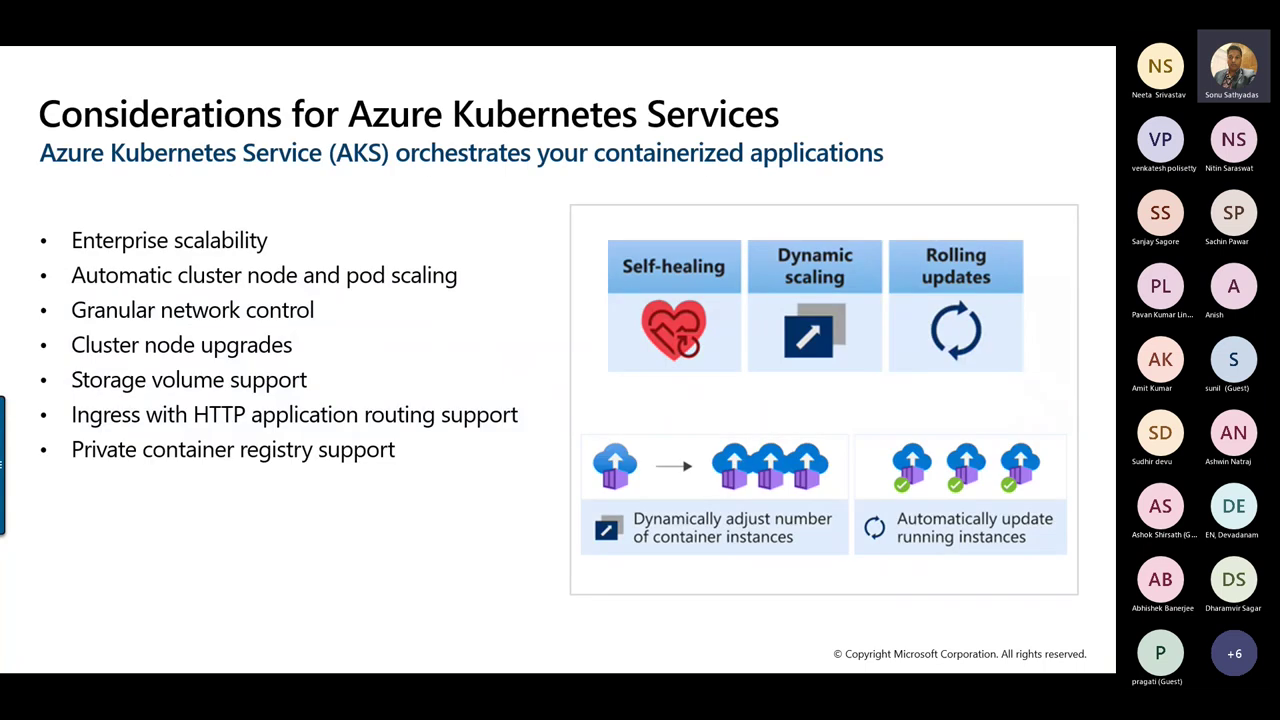
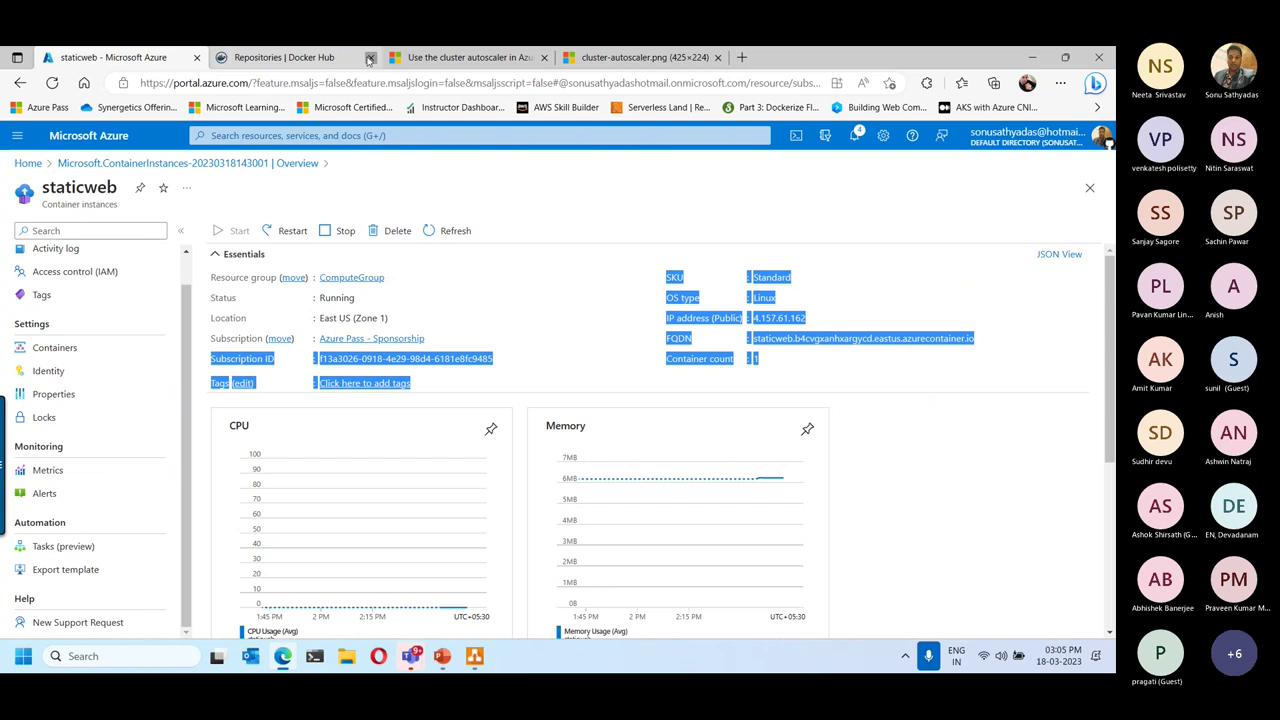
Close the leftover browser pages and start a new Function App from Azure Home.
left_click(369, 58)
left_click(369, 58)
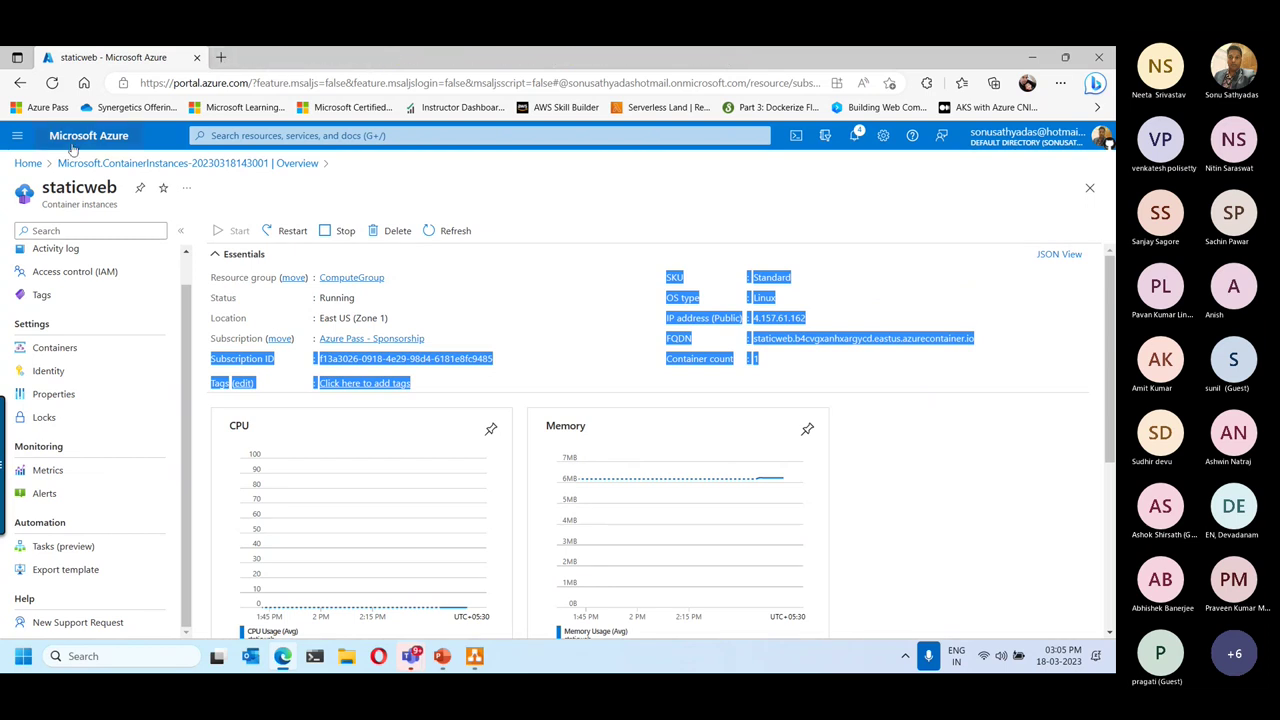
left_click(28, 163)
left_click(197, 236)
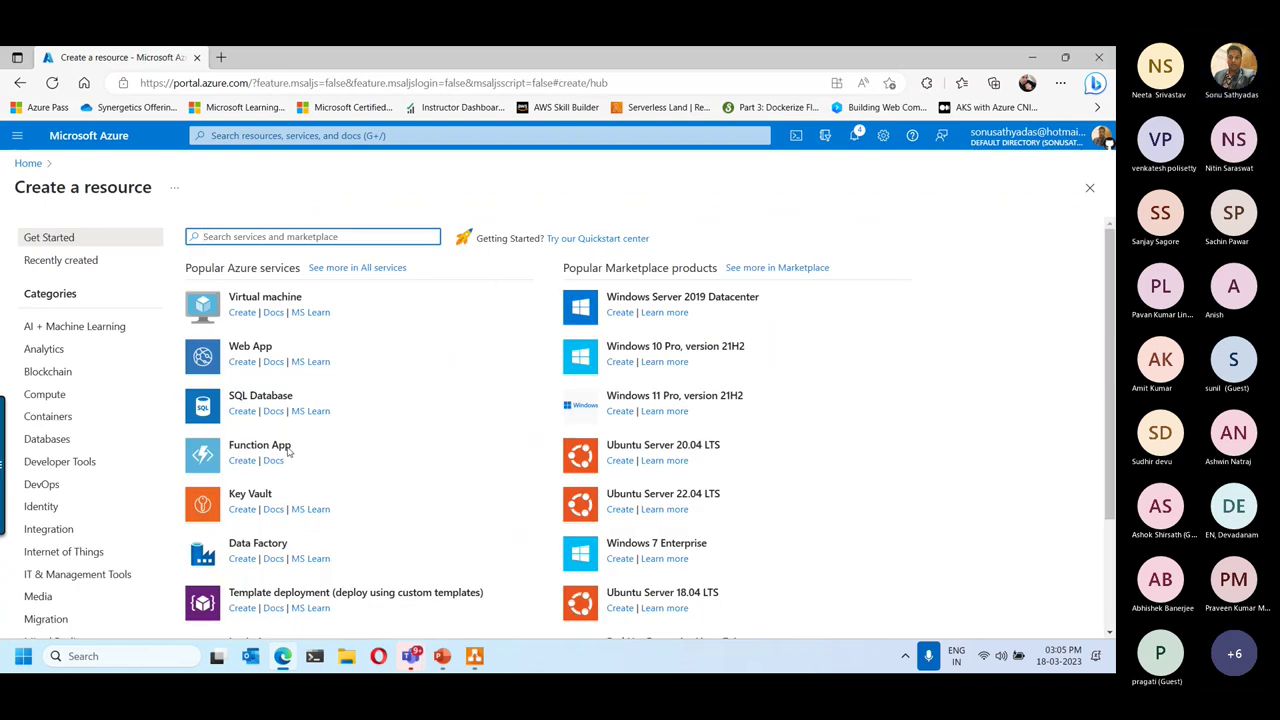
left_click(280, 450)
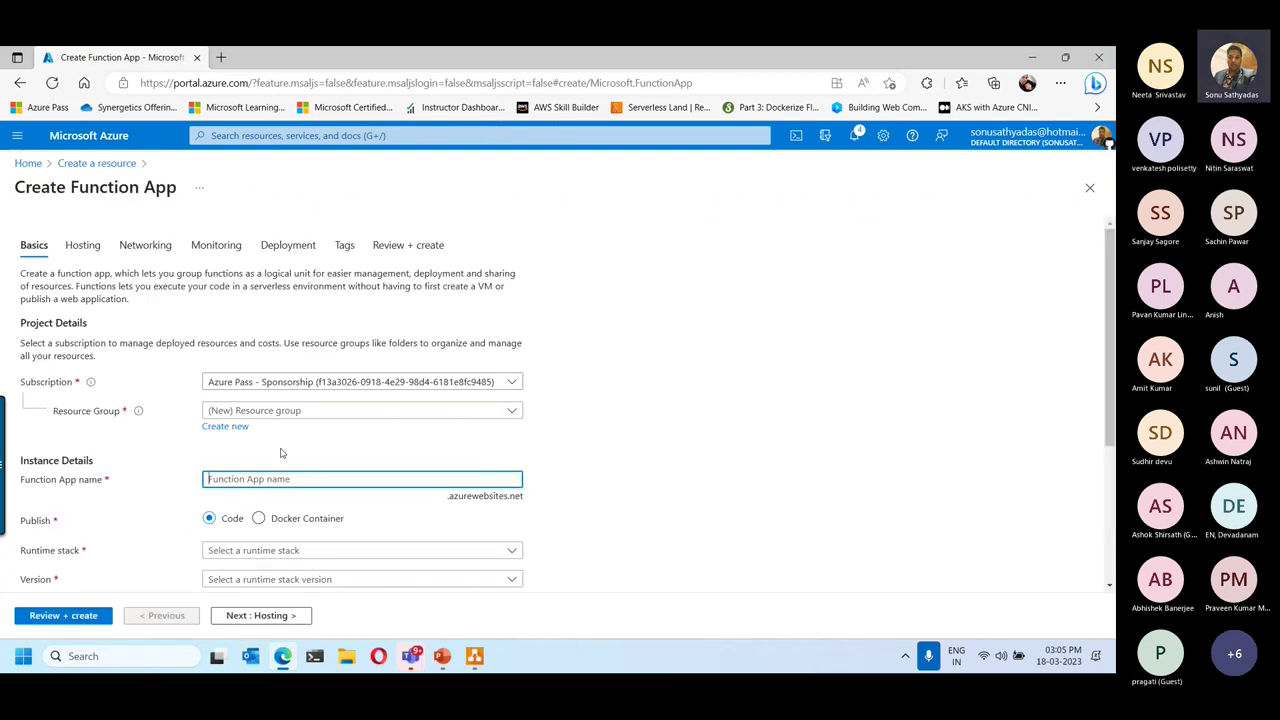
Put the app in resource group ComputeGroup and name it bst-serverless-functions.
left_click(285, 411)
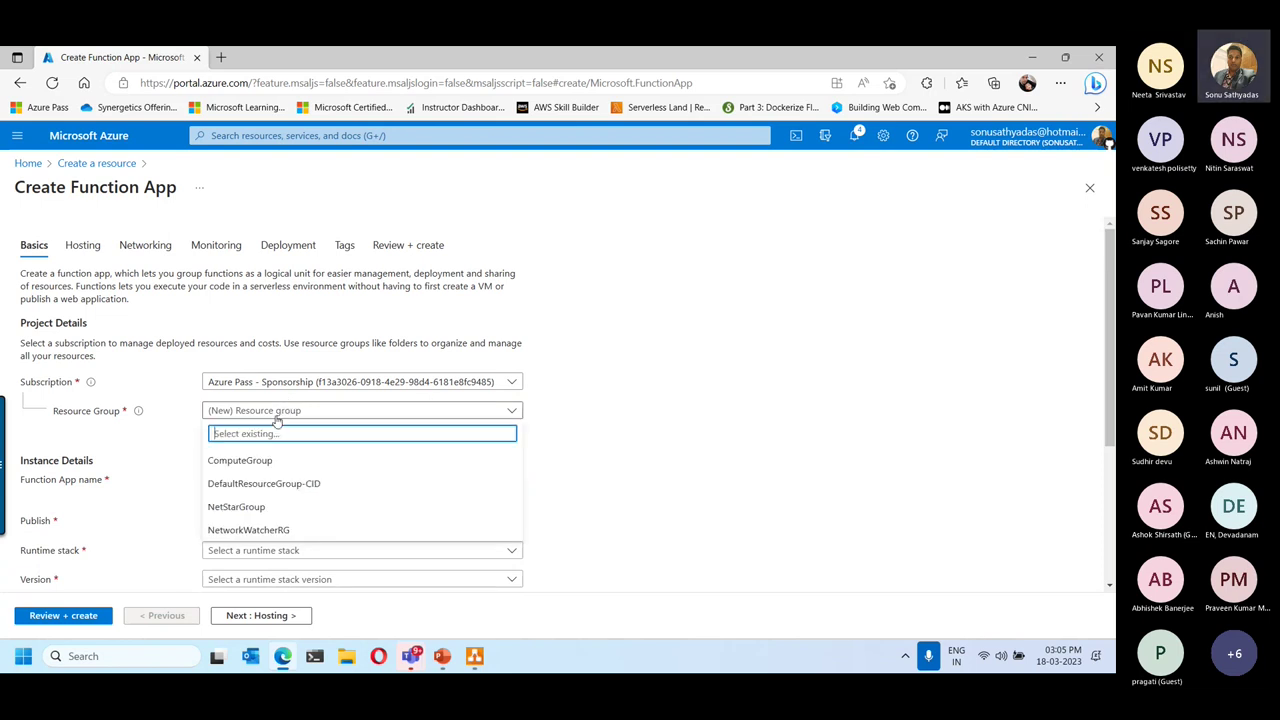
left_click(245, 463)
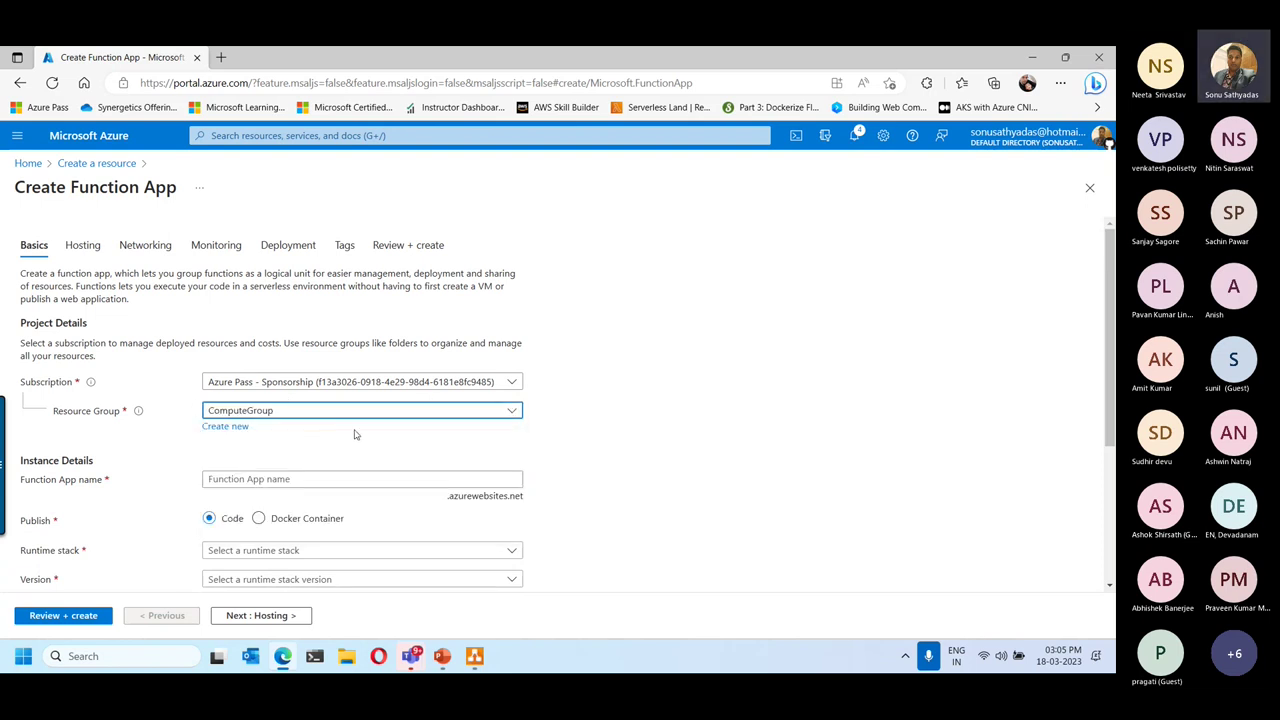
scroll(340, 430, "down", 3)
left_click(278, 311)
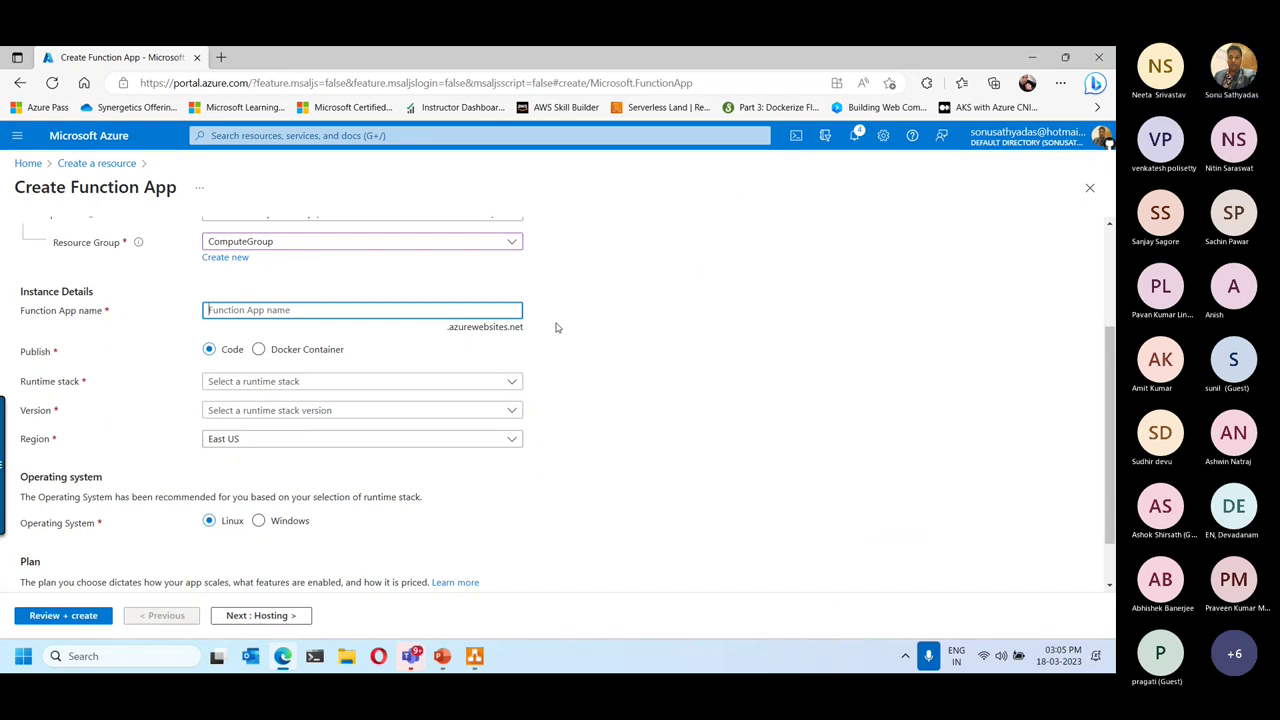
type("b")
key("BackSpace")
type("bst-serverless-func")
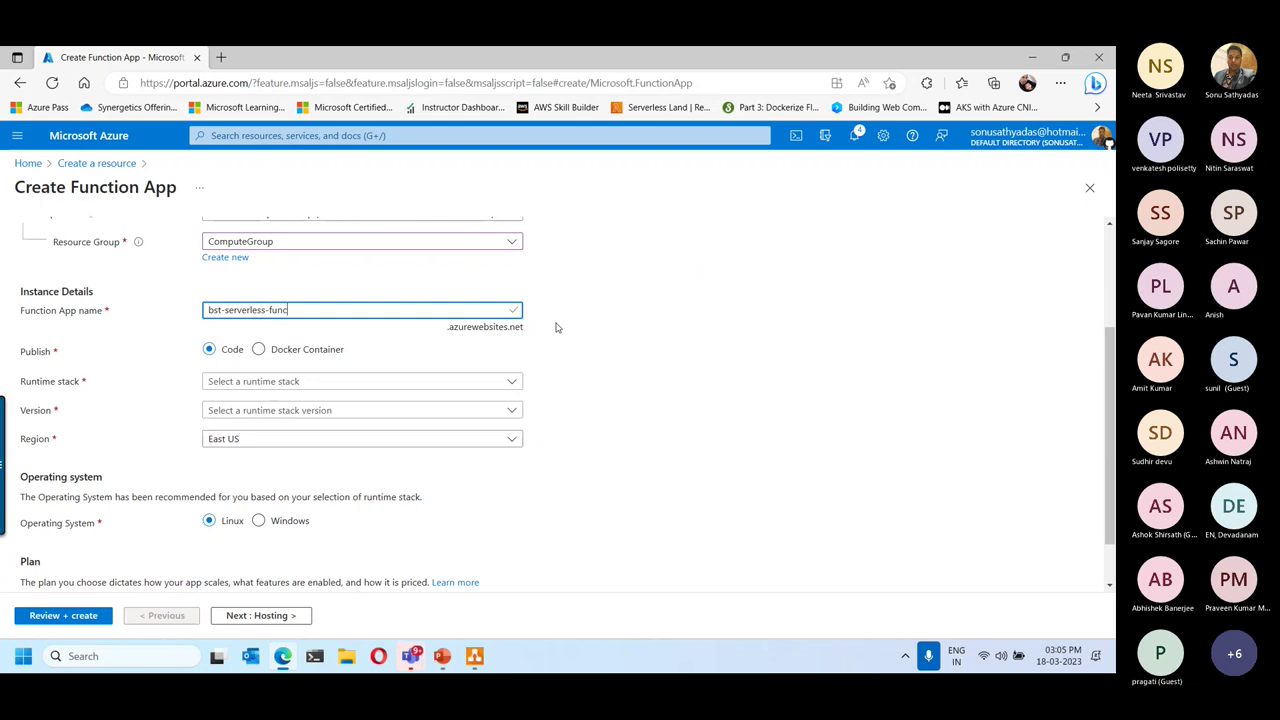
type("tions")
Choose the .NET runtime stack and move on to Review + create.
left_click(245, 388)
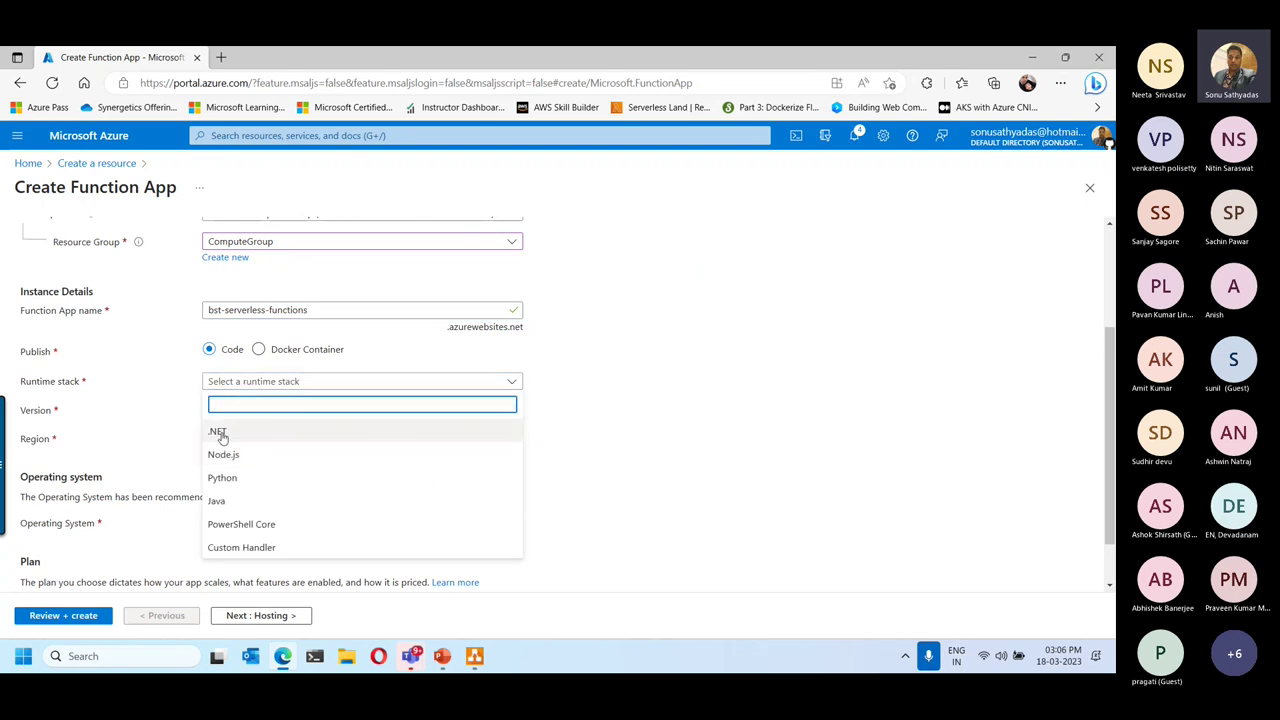
left_click(220, 433)
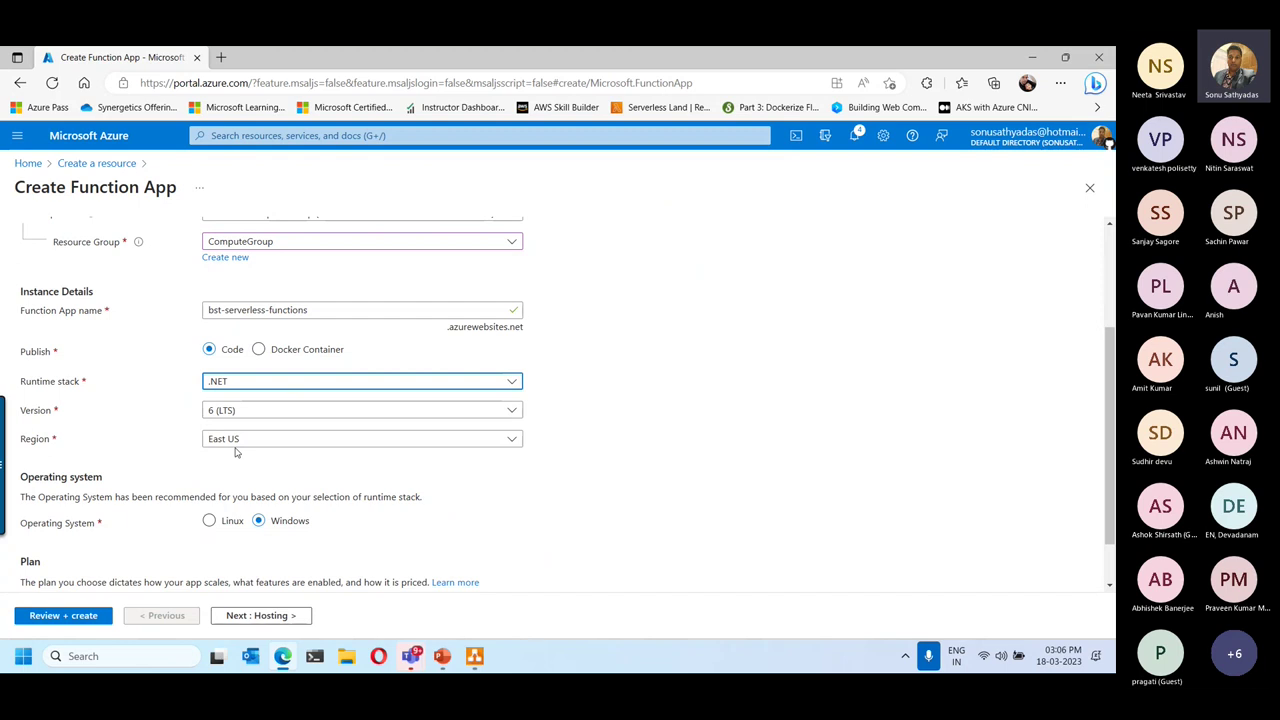
scroll(240, 455, "down", 1)
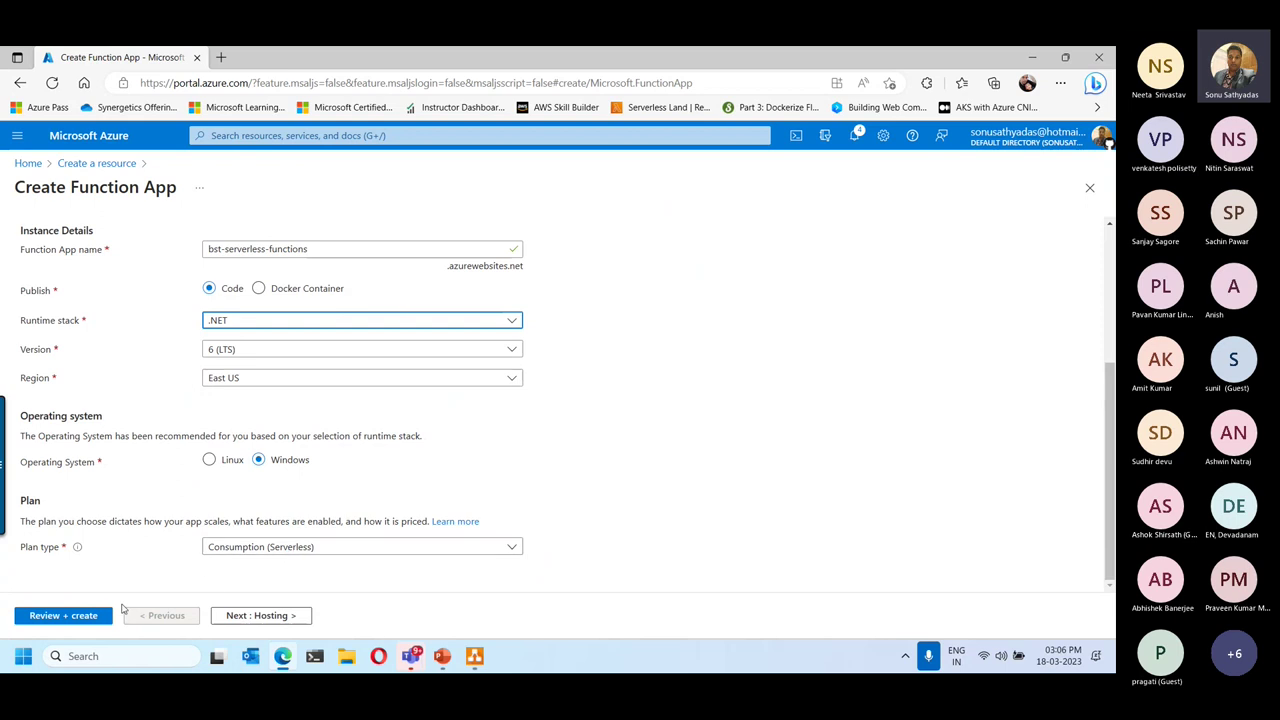
left_click(88, 617)
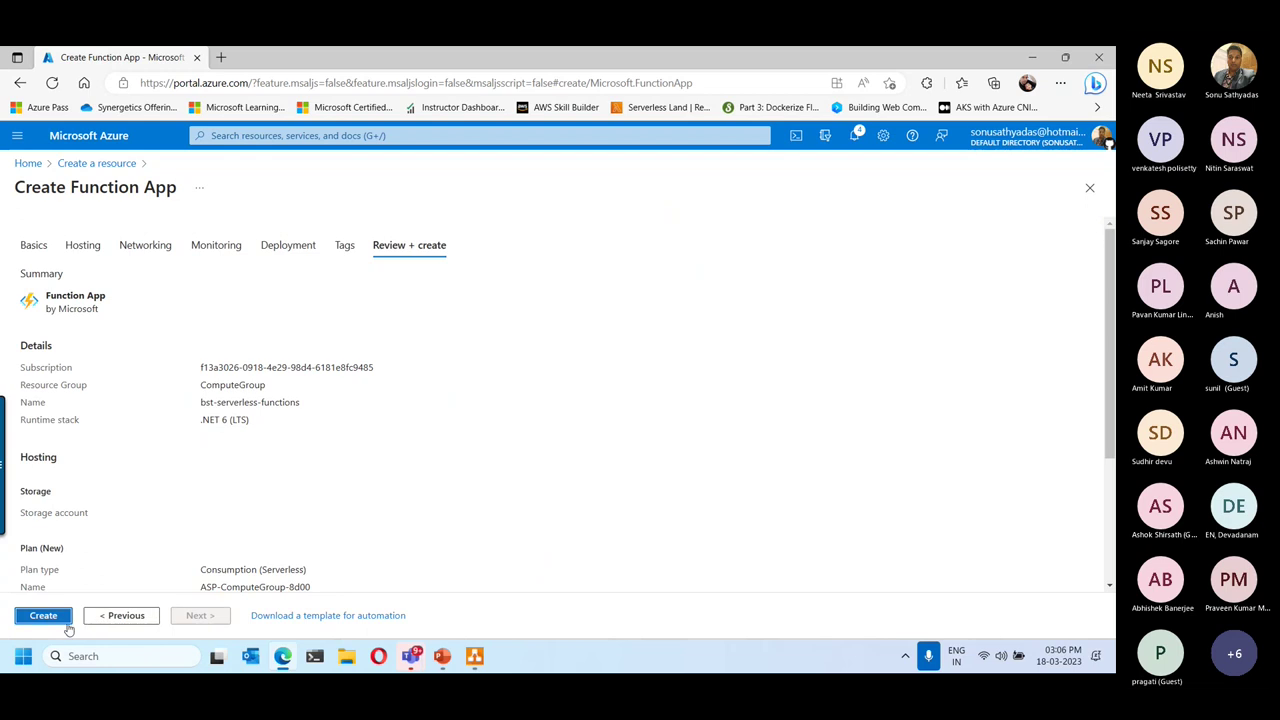
Create the bst-serverless-functions Function App and let its deployment finish.
left_click(56, 616)
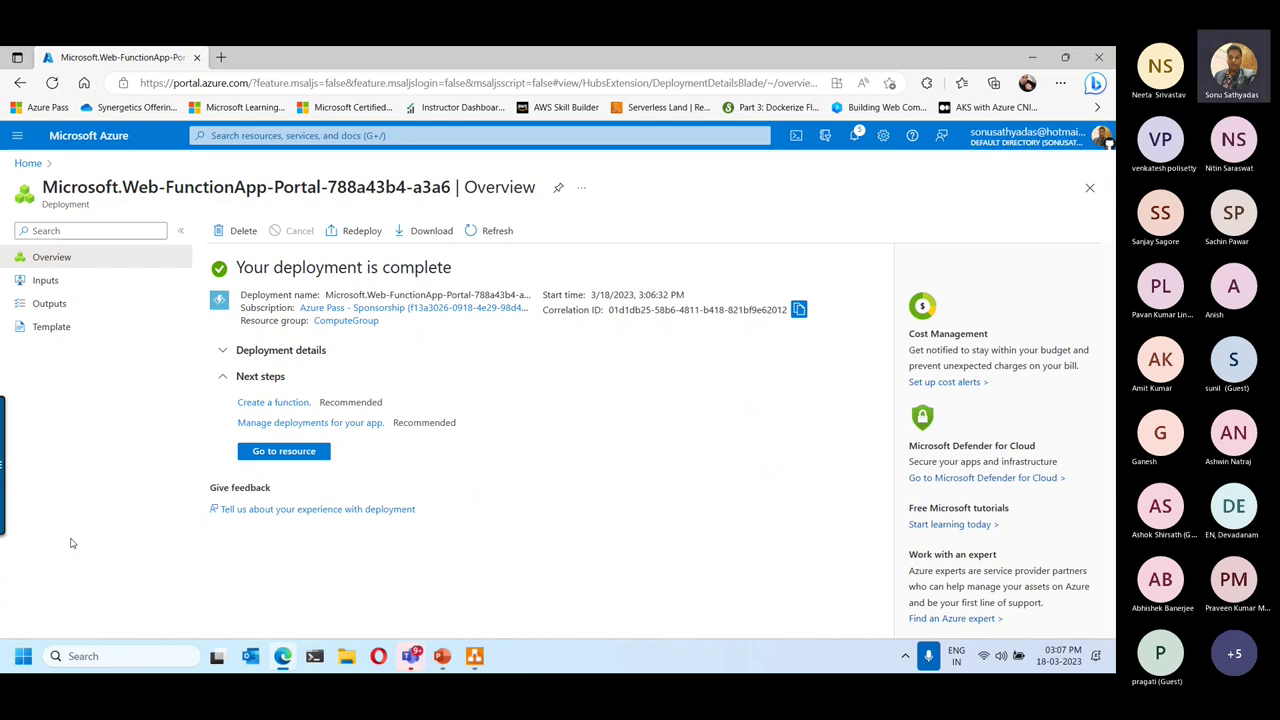
Open the deployed app's Functions list and start a new HTTP-trigger function.
left_click(284, 451)
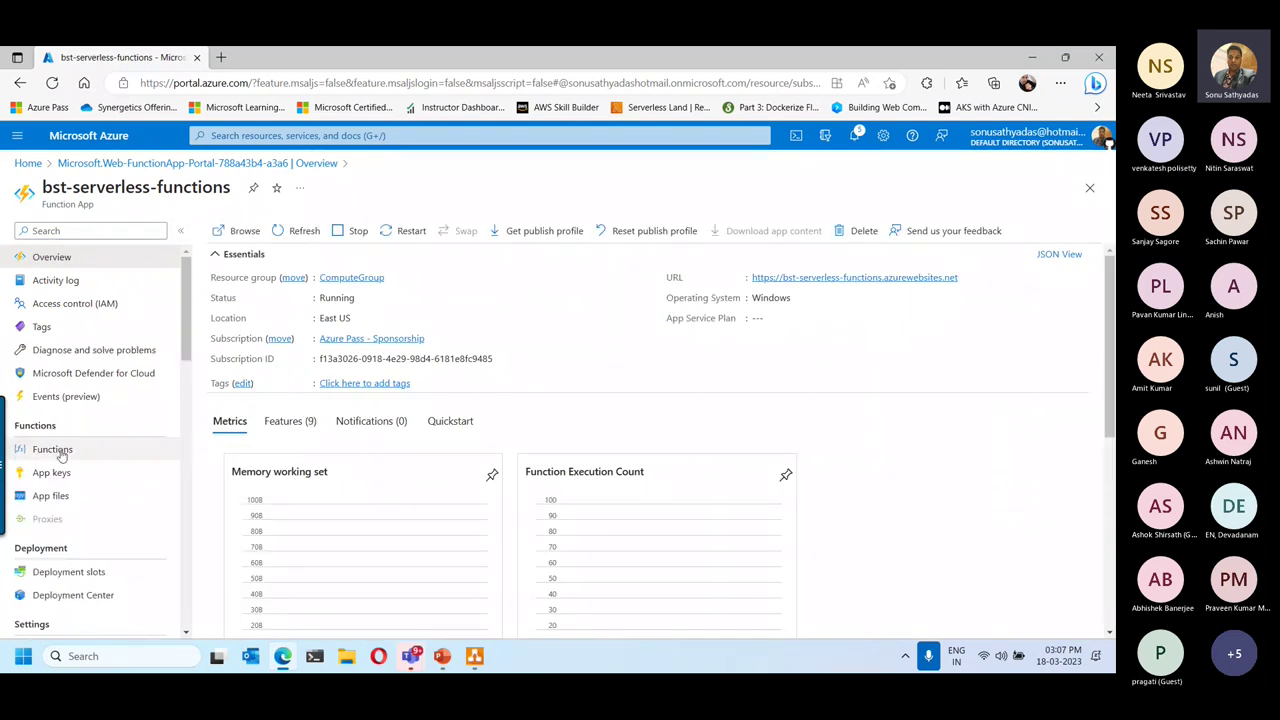
left_click(52, 449)
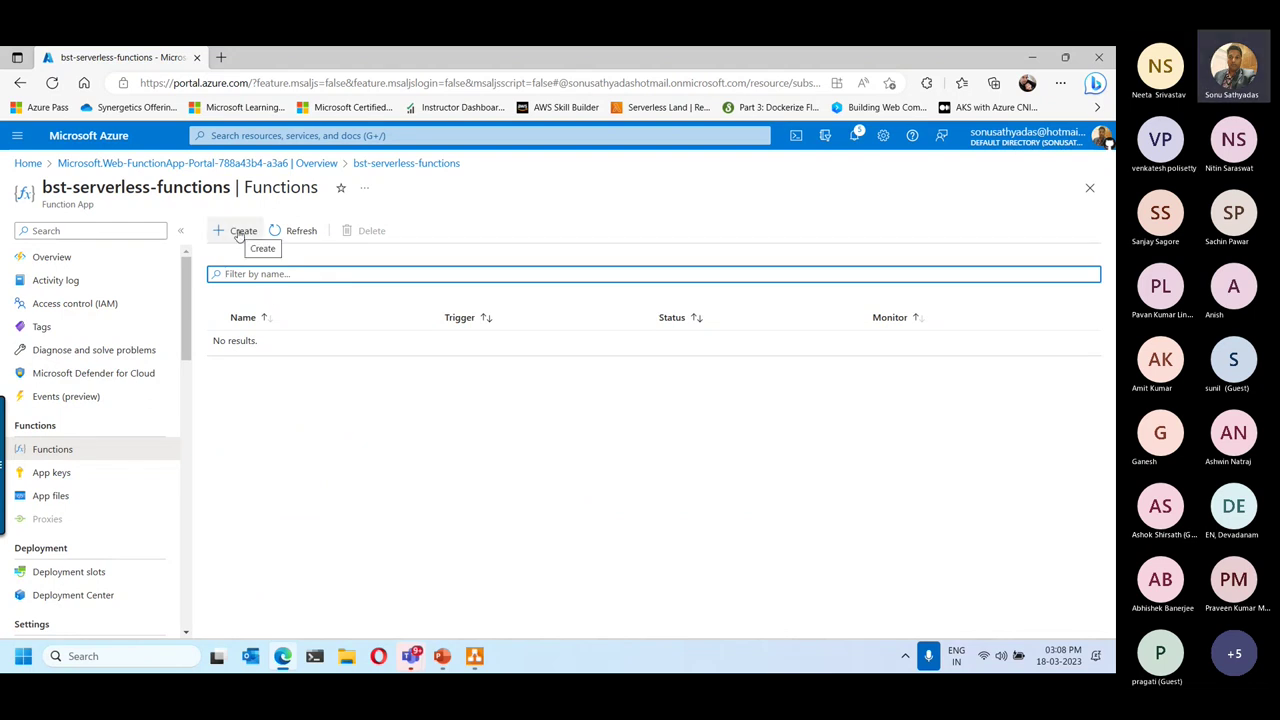
left_click(240, 231)
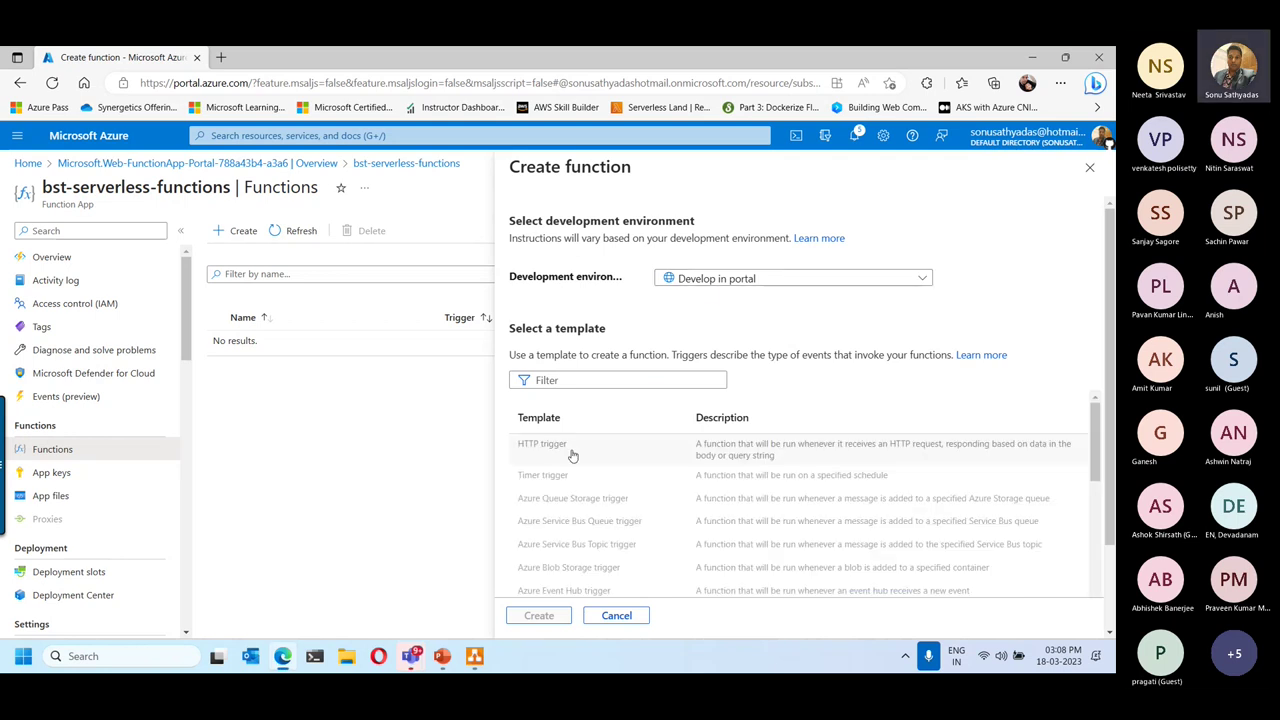
left_click(545, 451)
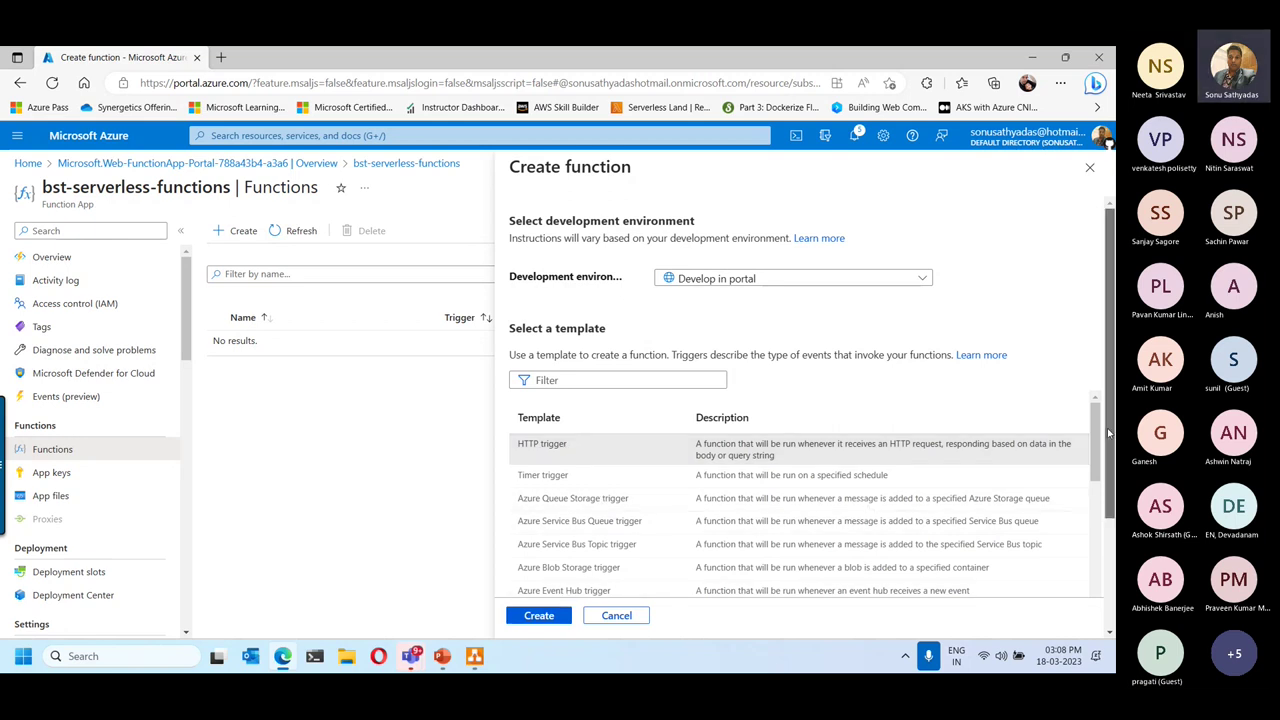
Rename the function from HttpTrigger1 to OrderProcessorFn and create it.
scroll(1110, 430, "down", 3)
left_click_drag(977, 537, 838, 542)
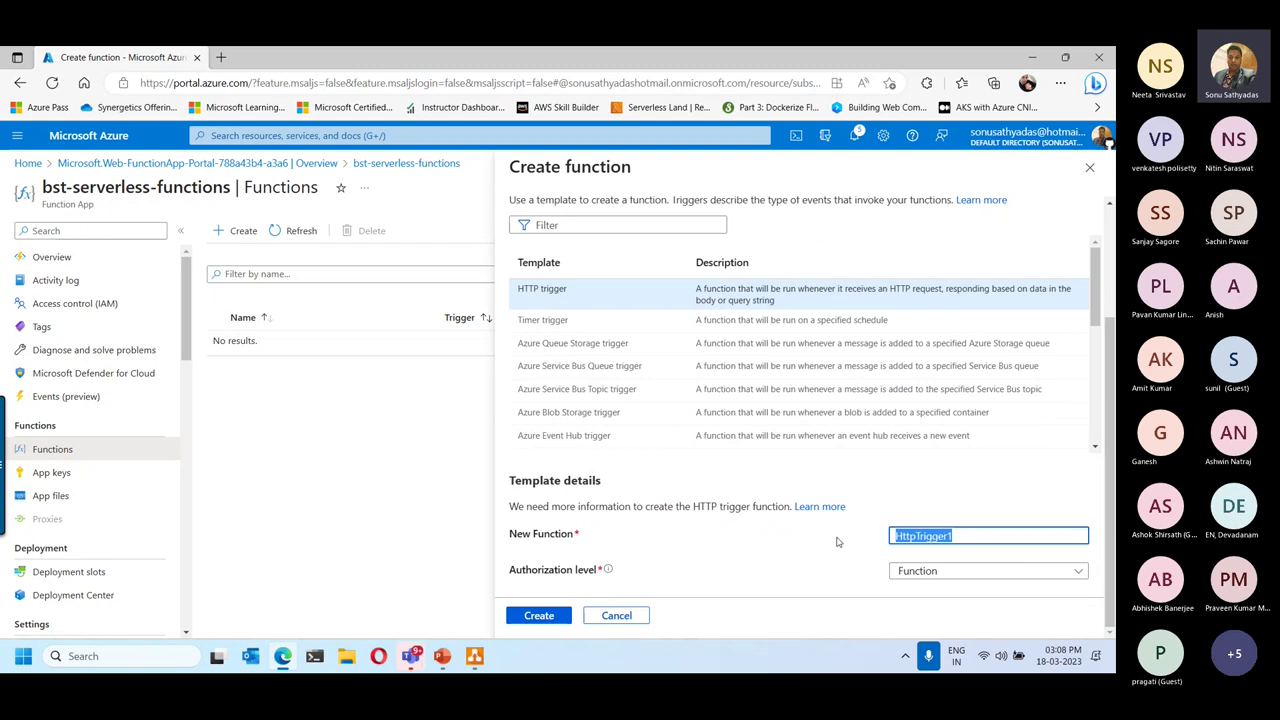
key("BackSpace")
type("Sam")
key("BackSpace")
key("BackSpace")
key("BackSpace")
type("OrderProcesso")
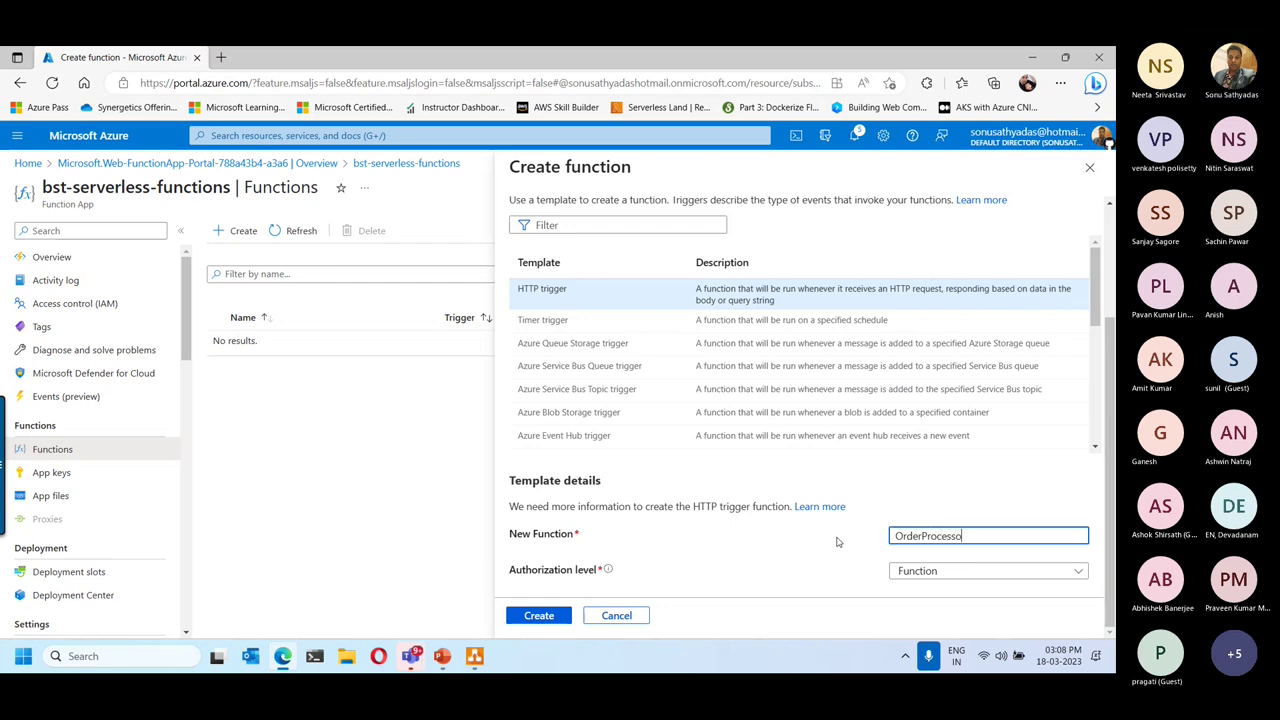
type("rFn")
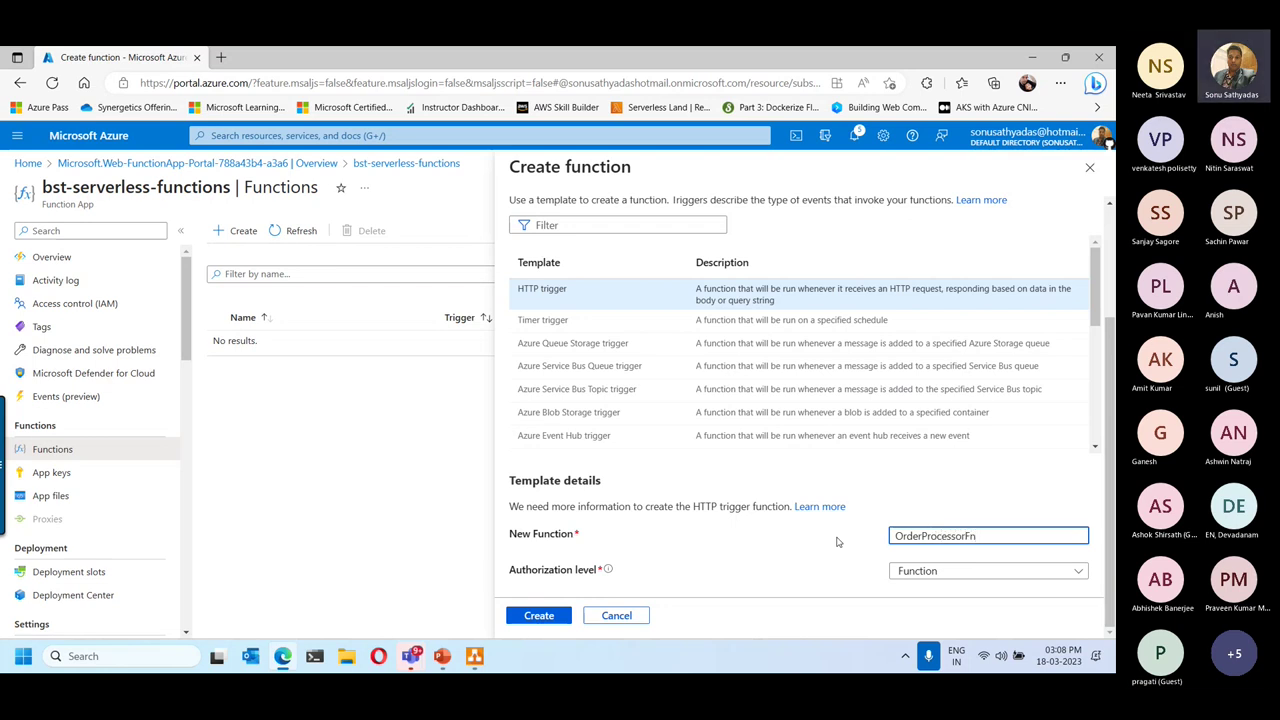
left_click(541, 615)
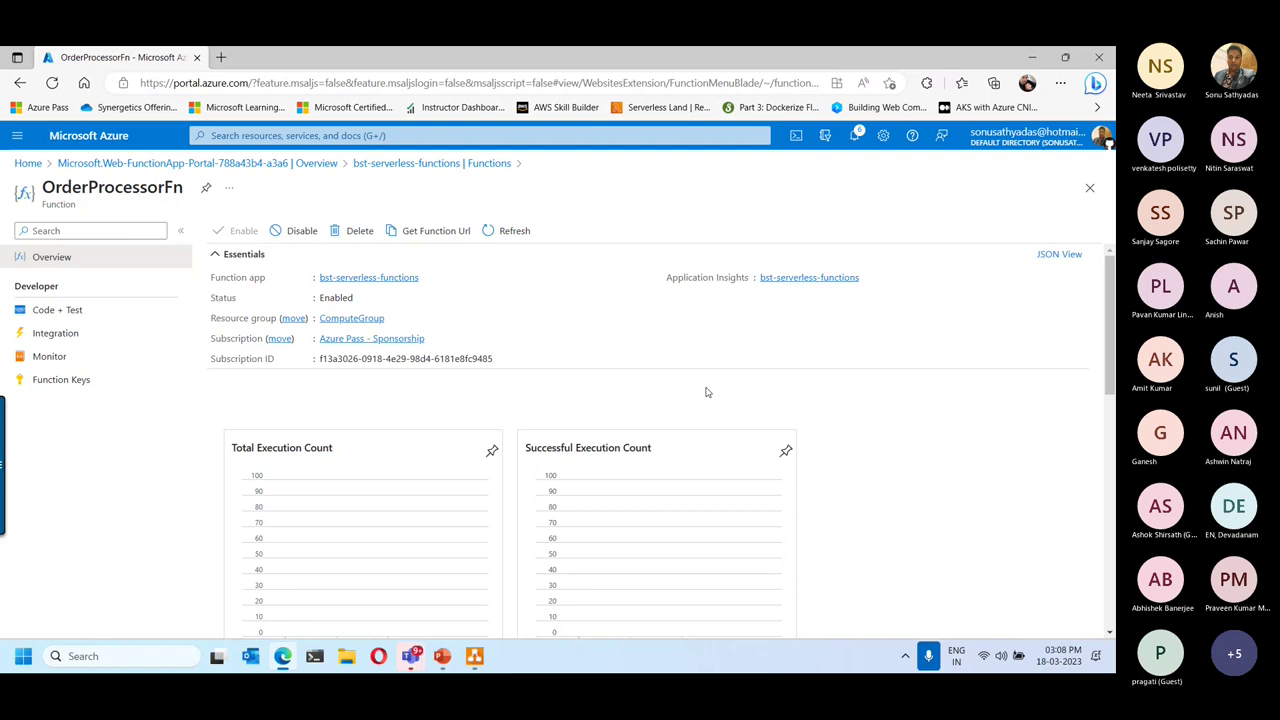
Open OrderProcessorFn's Code + Test editor, briefly switching the system Wi-Fi network.
left_click(96, 312)
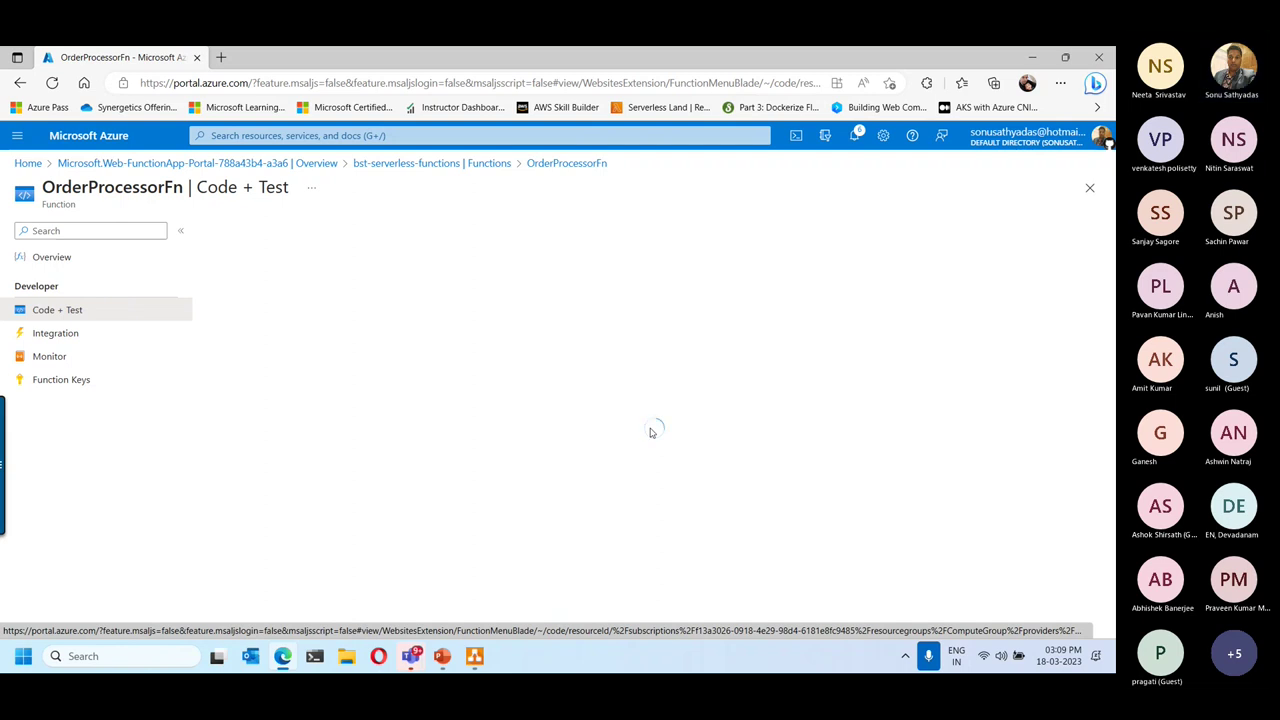
left_click(986, 657)
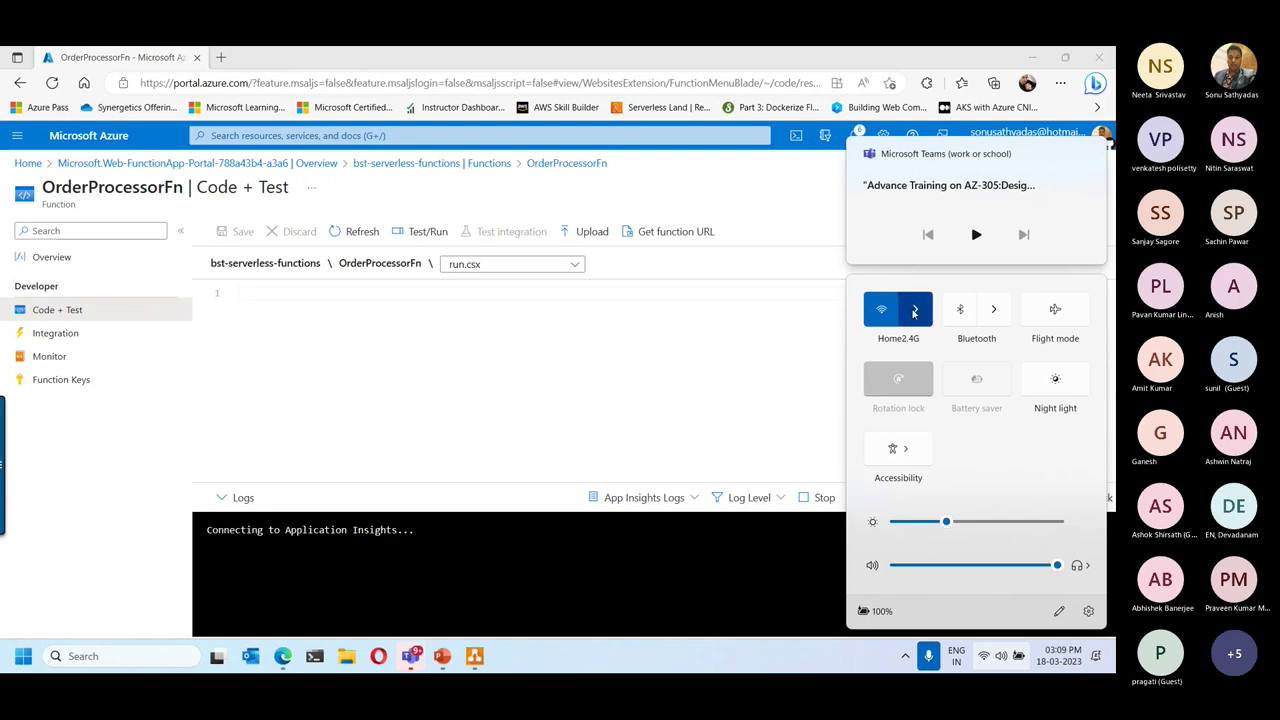
left_click(913, 313)
left_click(946, 414)
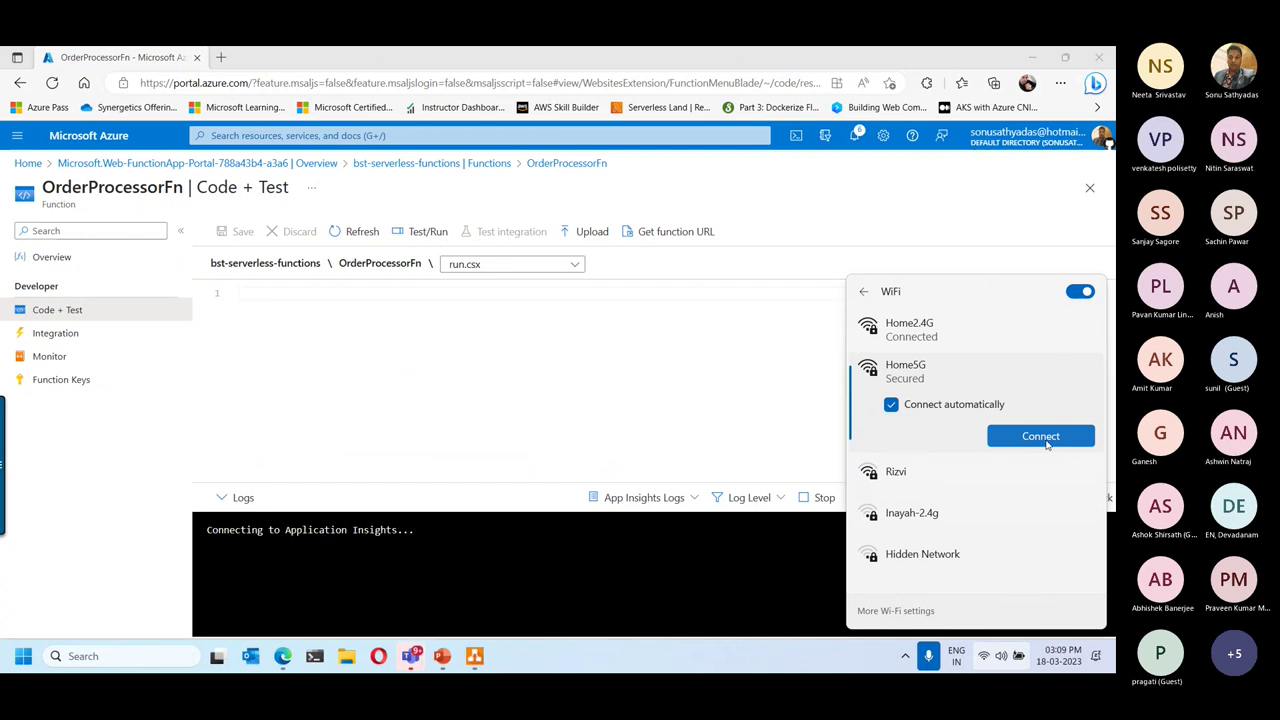
left_click(681, 410)
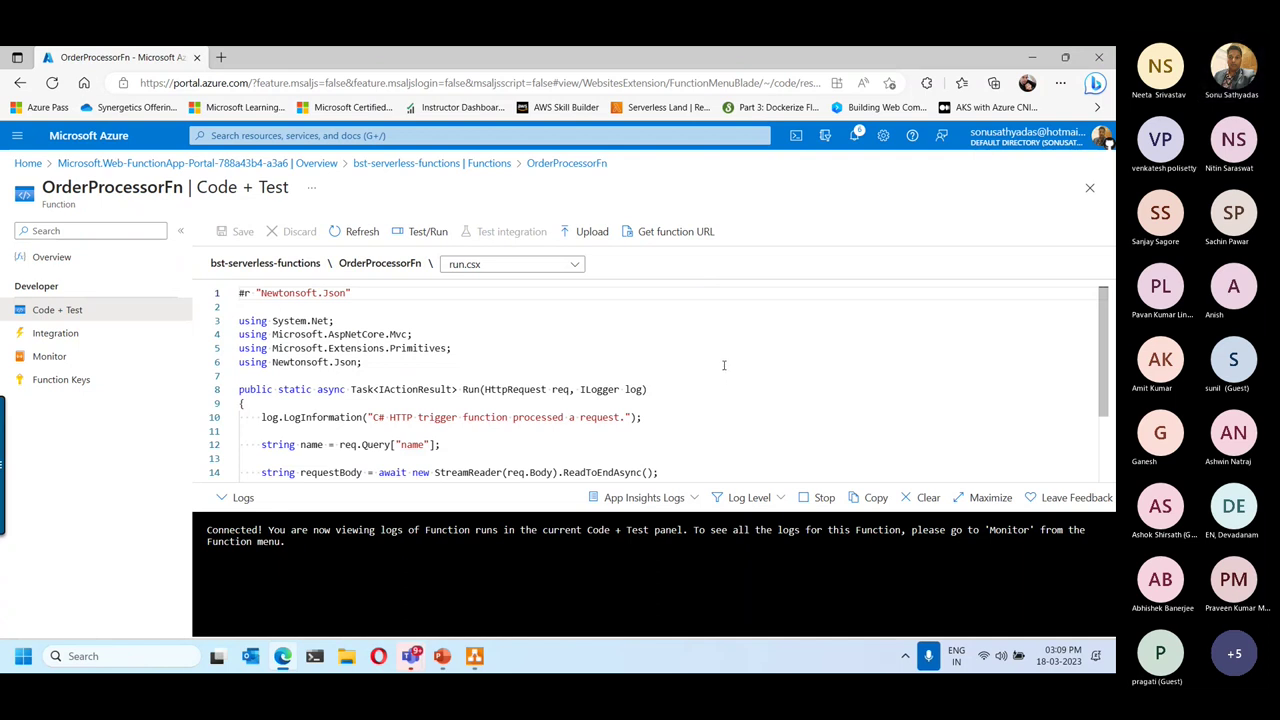
Collapse the Logs panel and highlight run.csx's request-parsing lines and default response message.
scroll(529, 359, "down", 1)
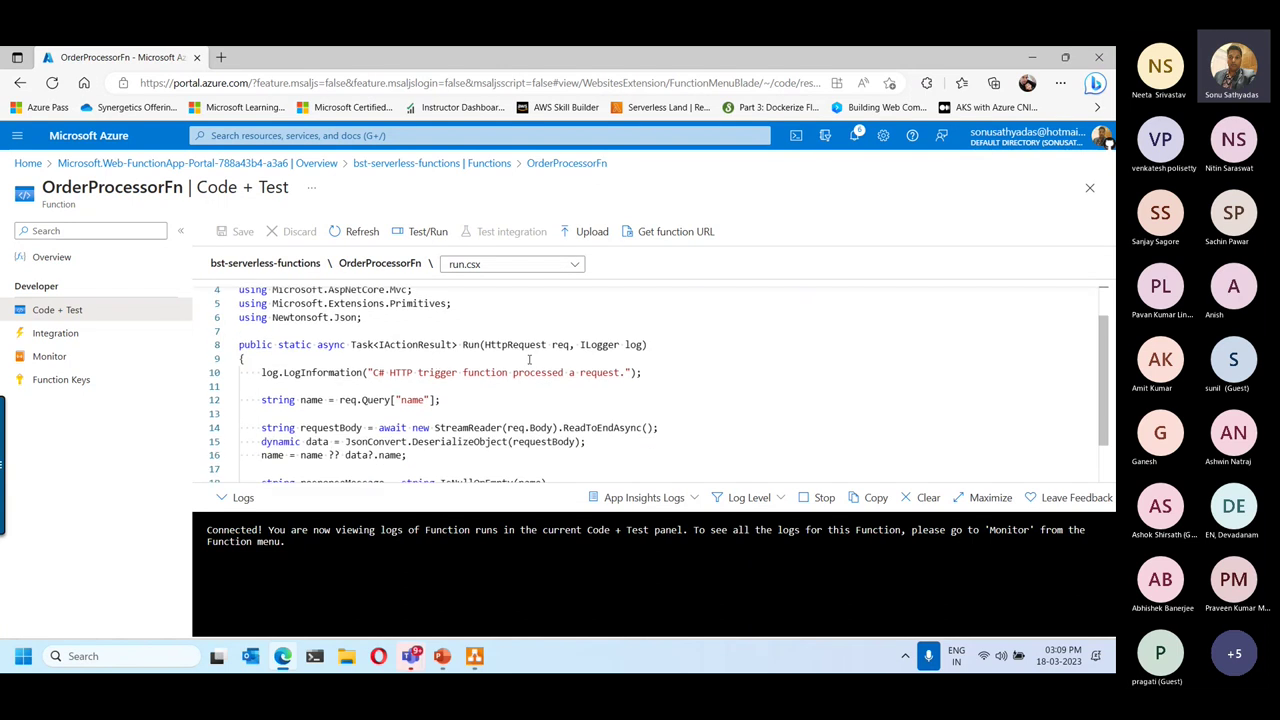
left_click(238, 497)
left_click_drag(264, 419, 462, 503)
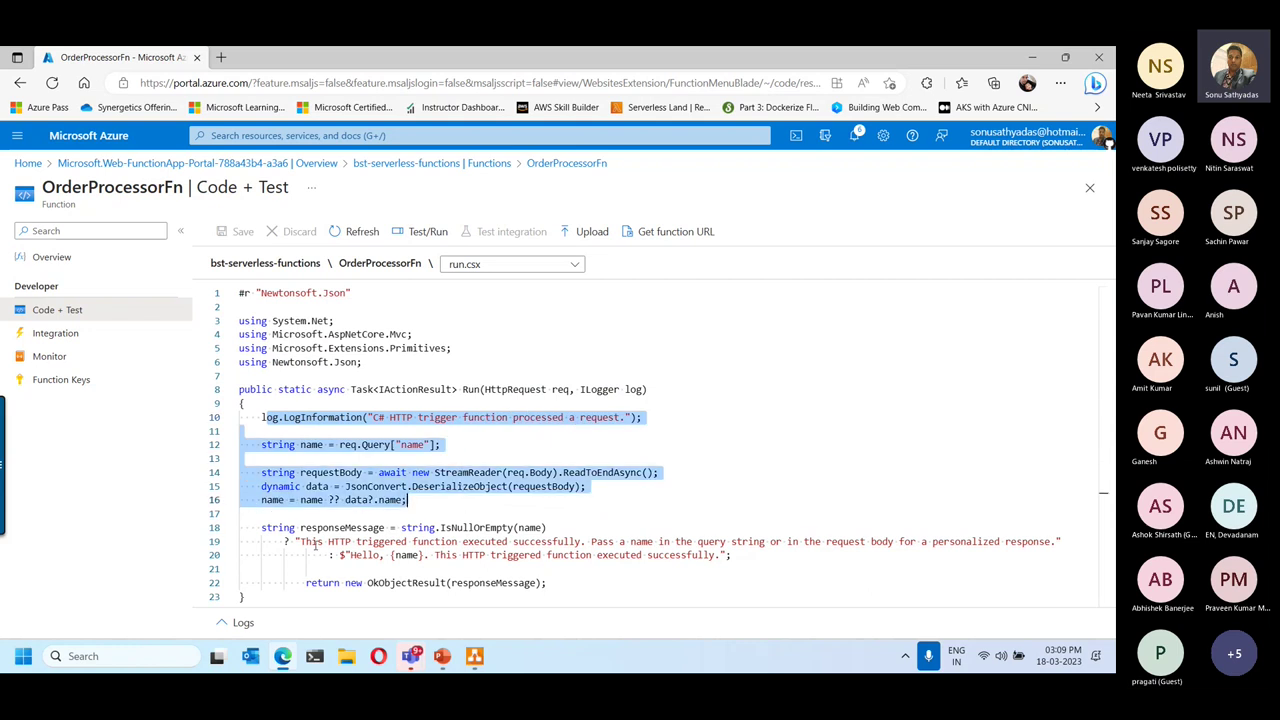
left_click_drag(311, 542, 825, 546)
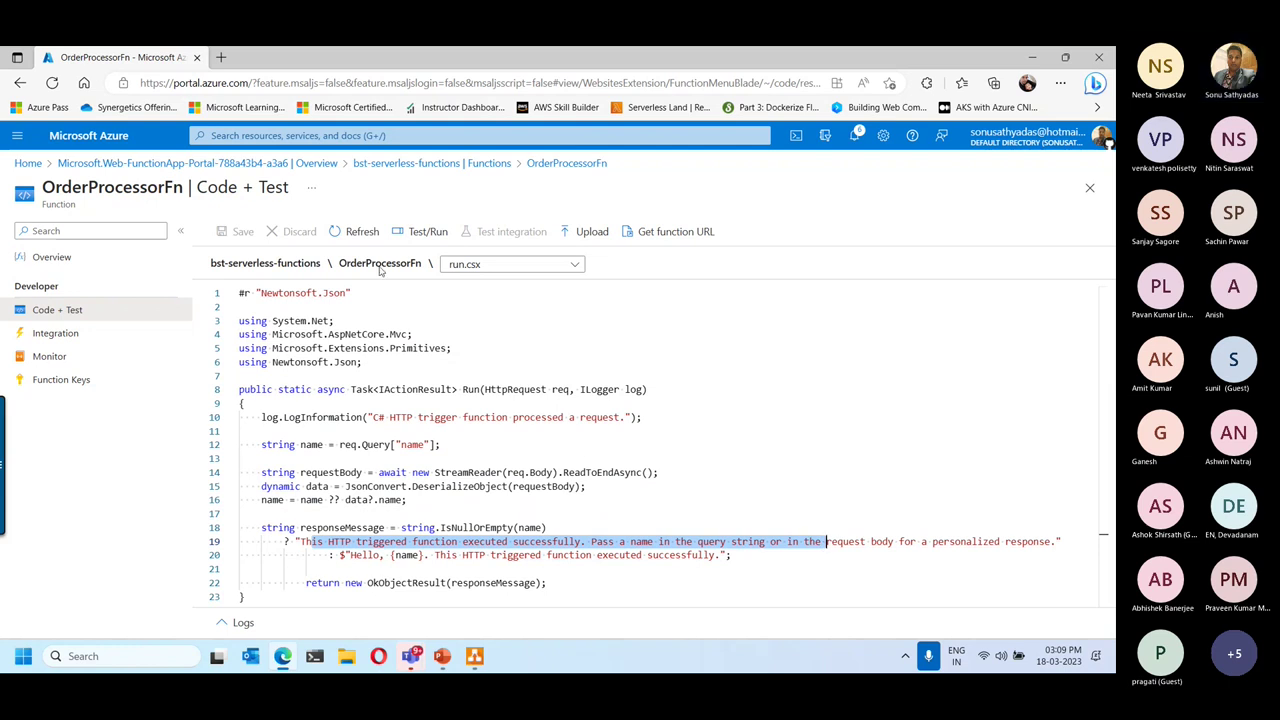
Call OrderProcessorFn's copied URL with a &name= parameter in a new tab and check the greeting.
left_click(660, 233)
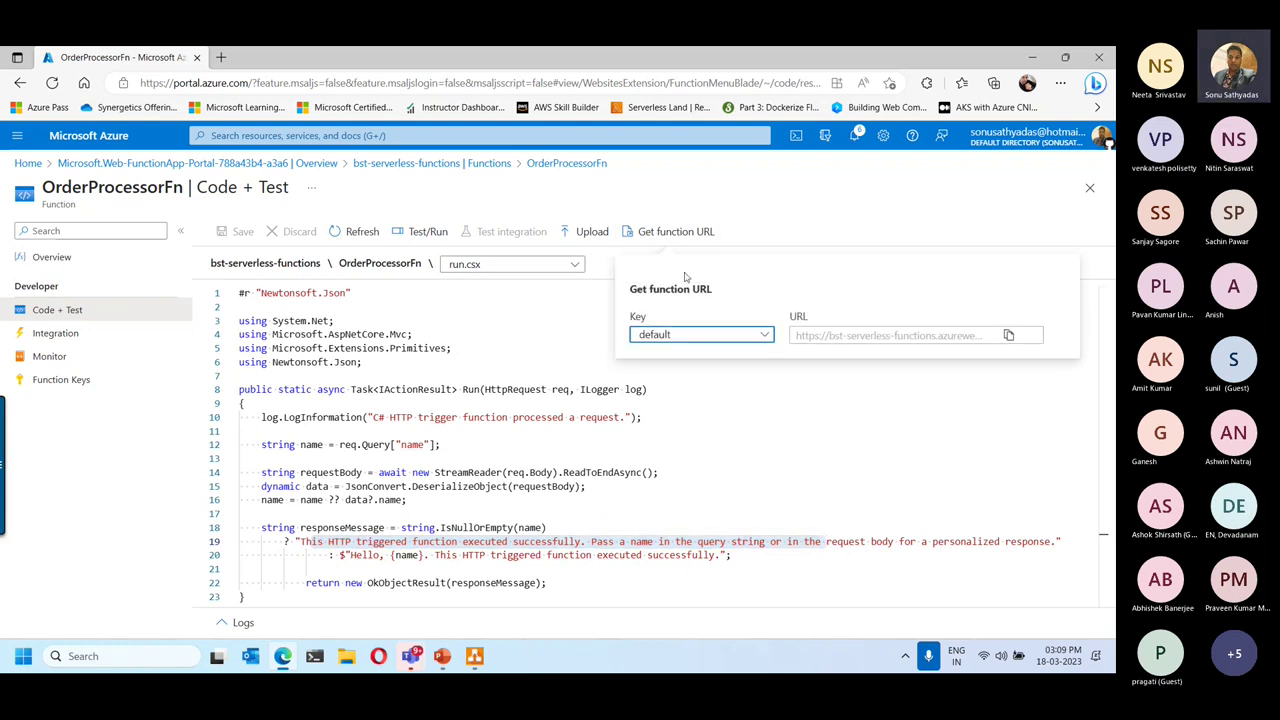
left_click(1009, 337)
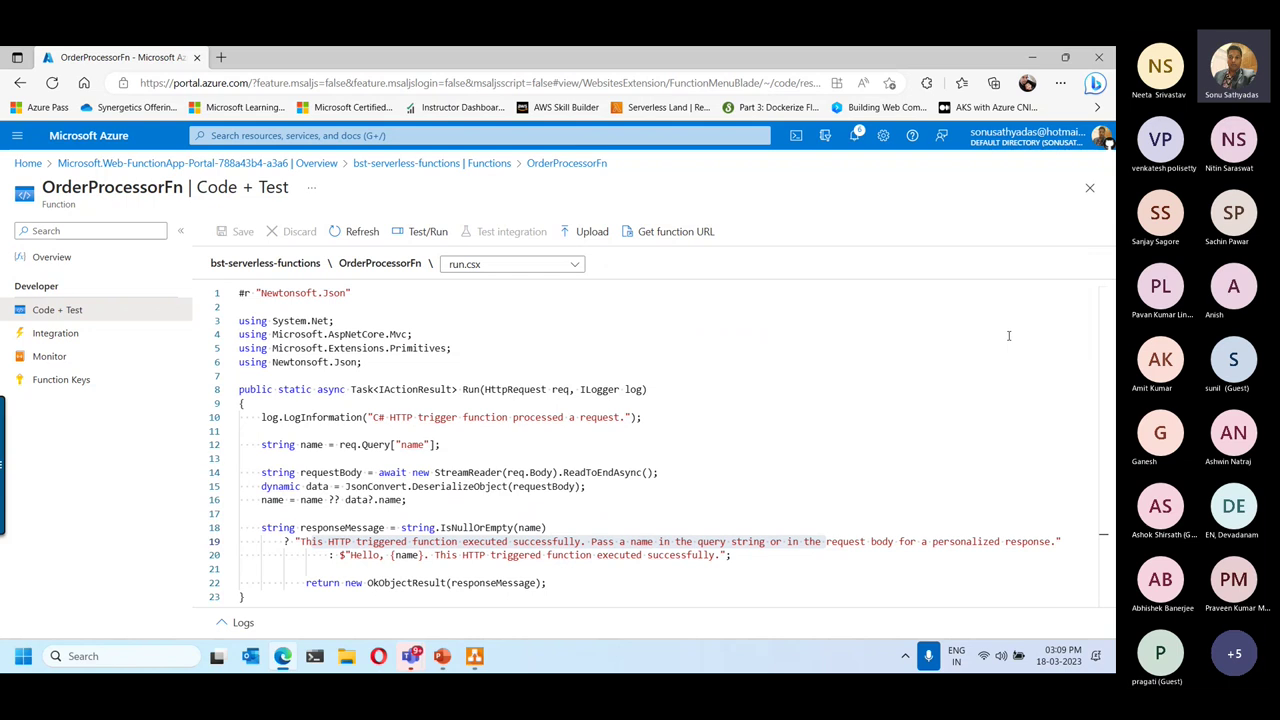
key("ctrl+t")
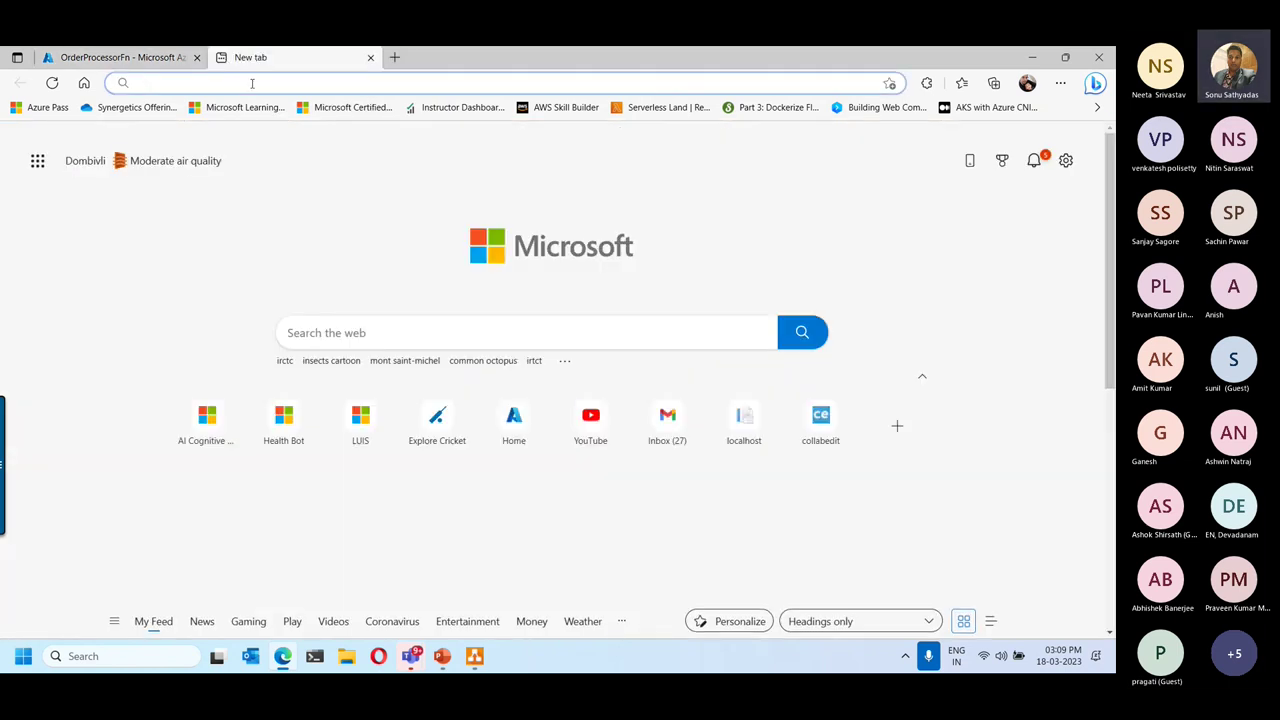
key("ctrl+v")
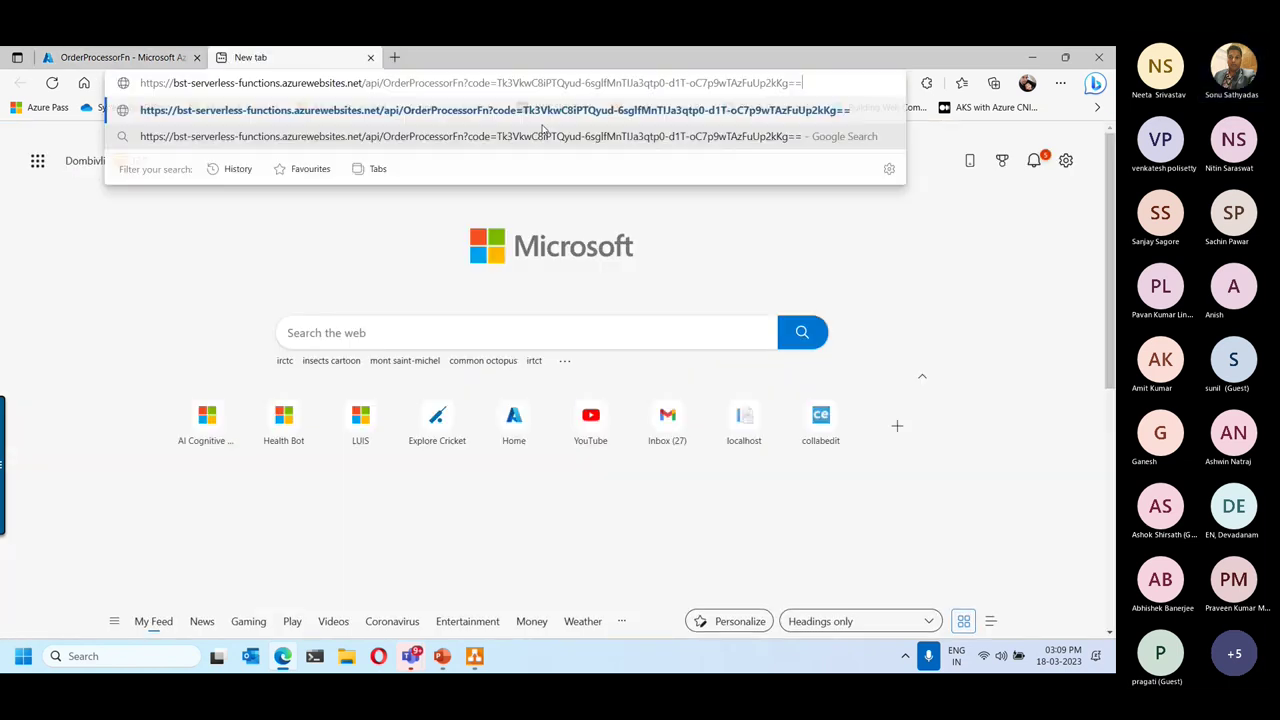
type("&name")
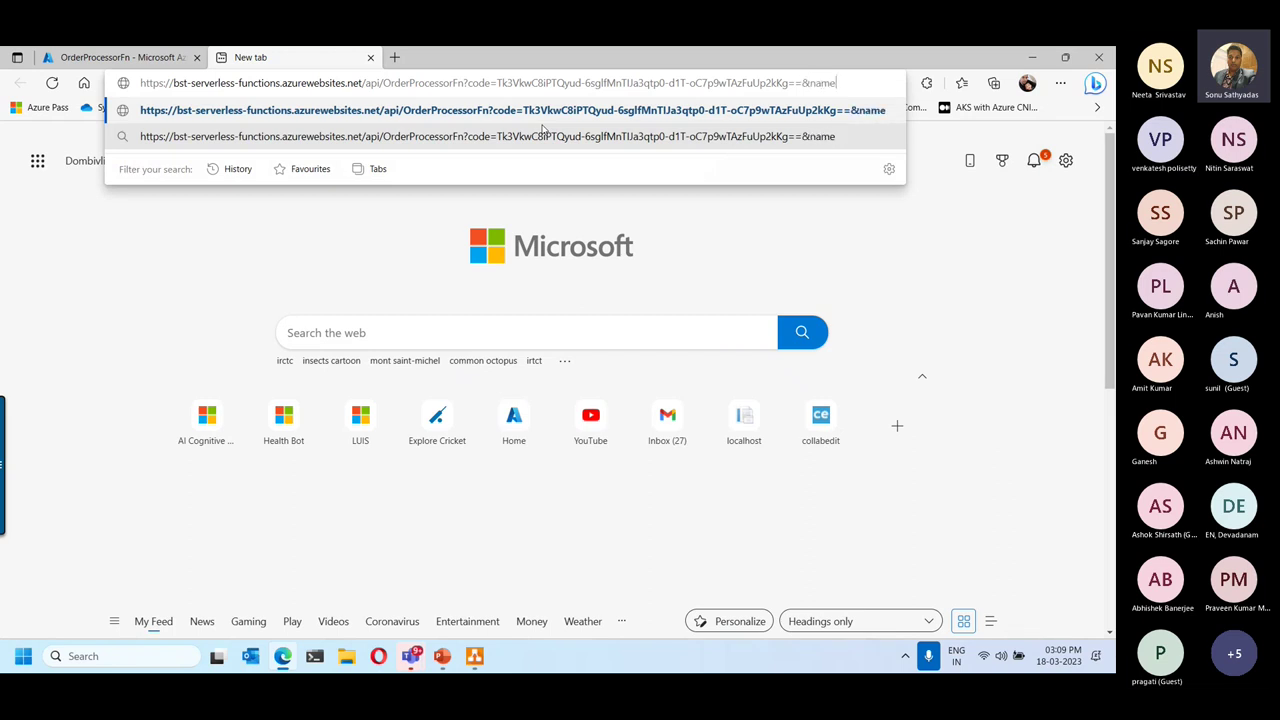
type("=Sonu")
key("Return")
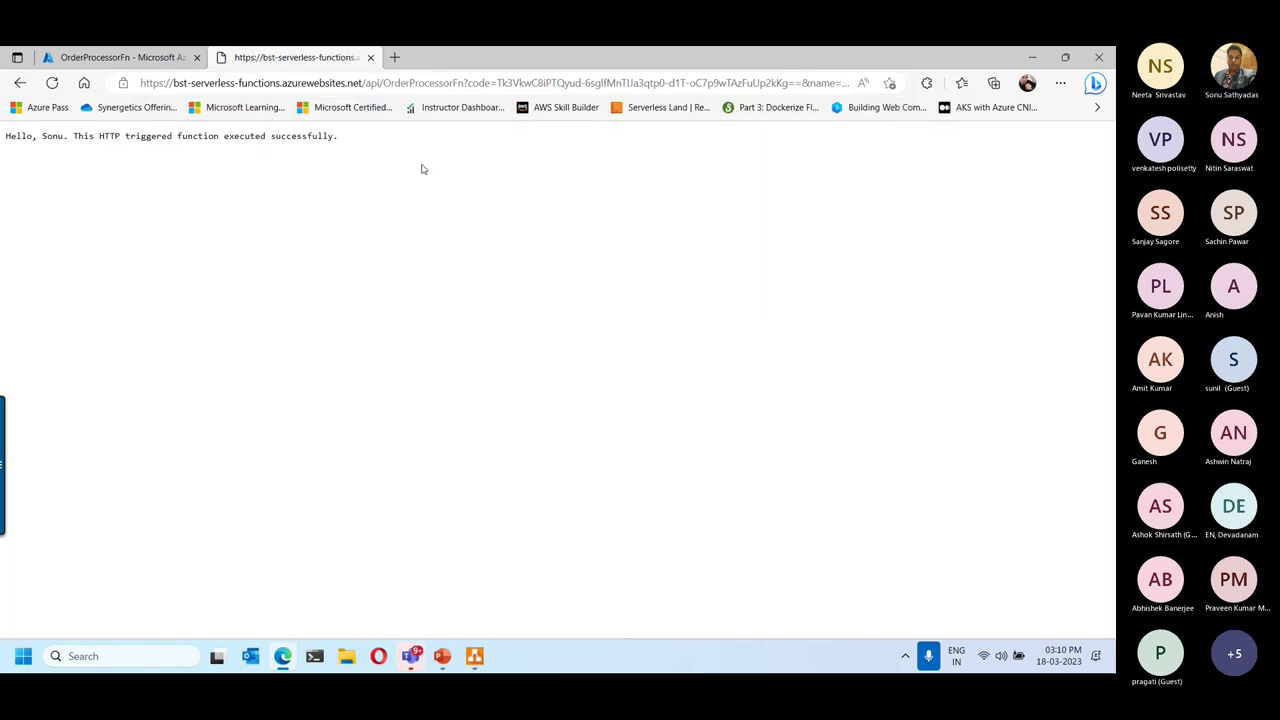
left_click_drag(6, 136, 343, 141)
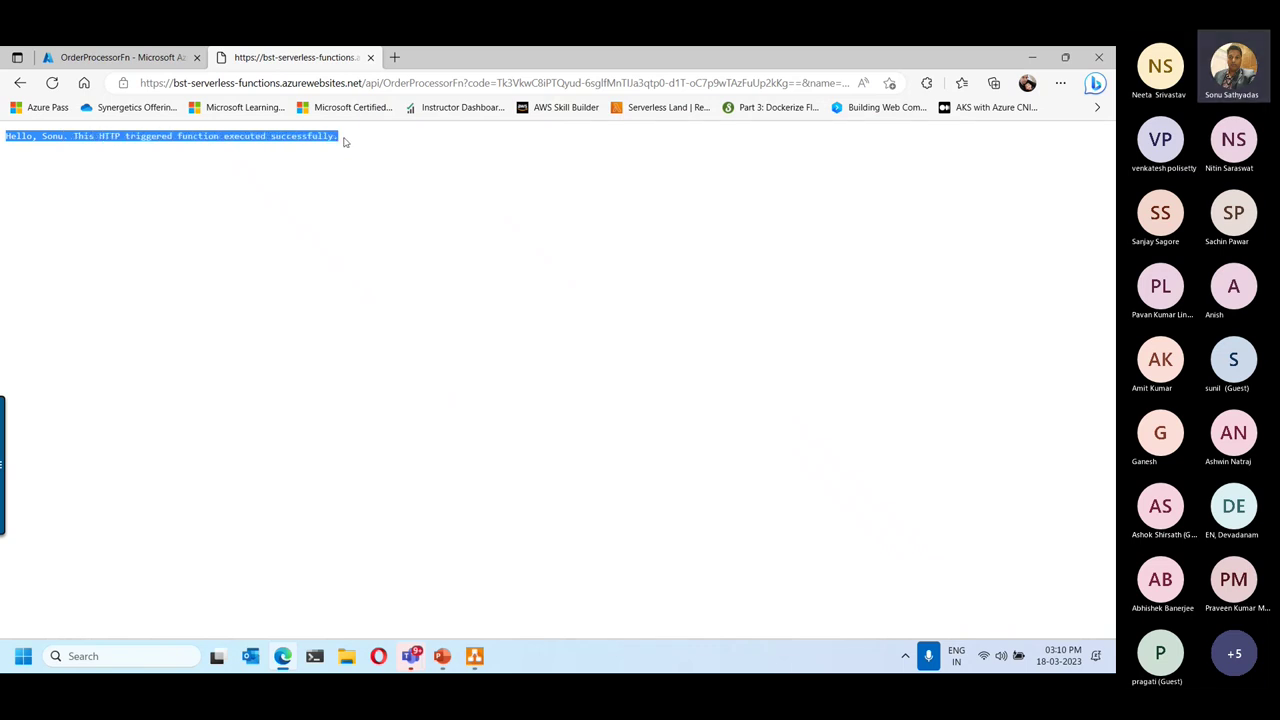
left_click(120, 57)
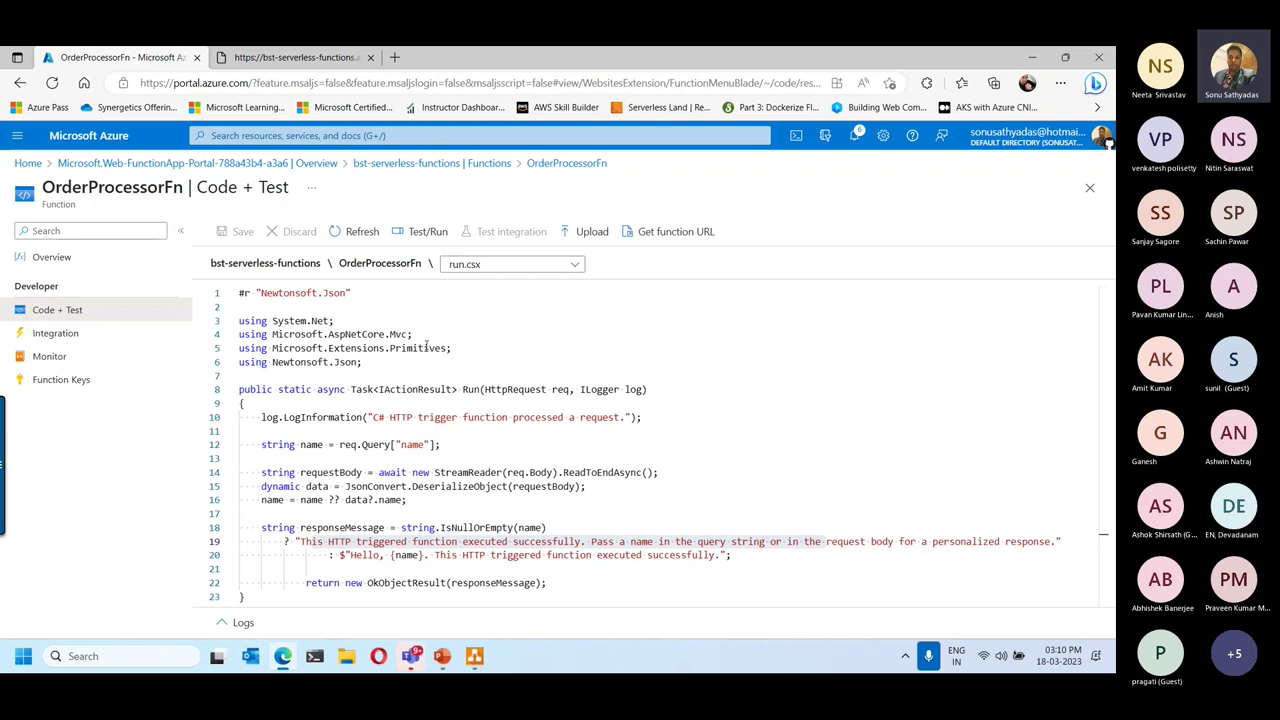
Delete the name-parsing lines 12–16 and the conditional response expression from run.csx.
left_click_drag(240, 404, 733, 565)
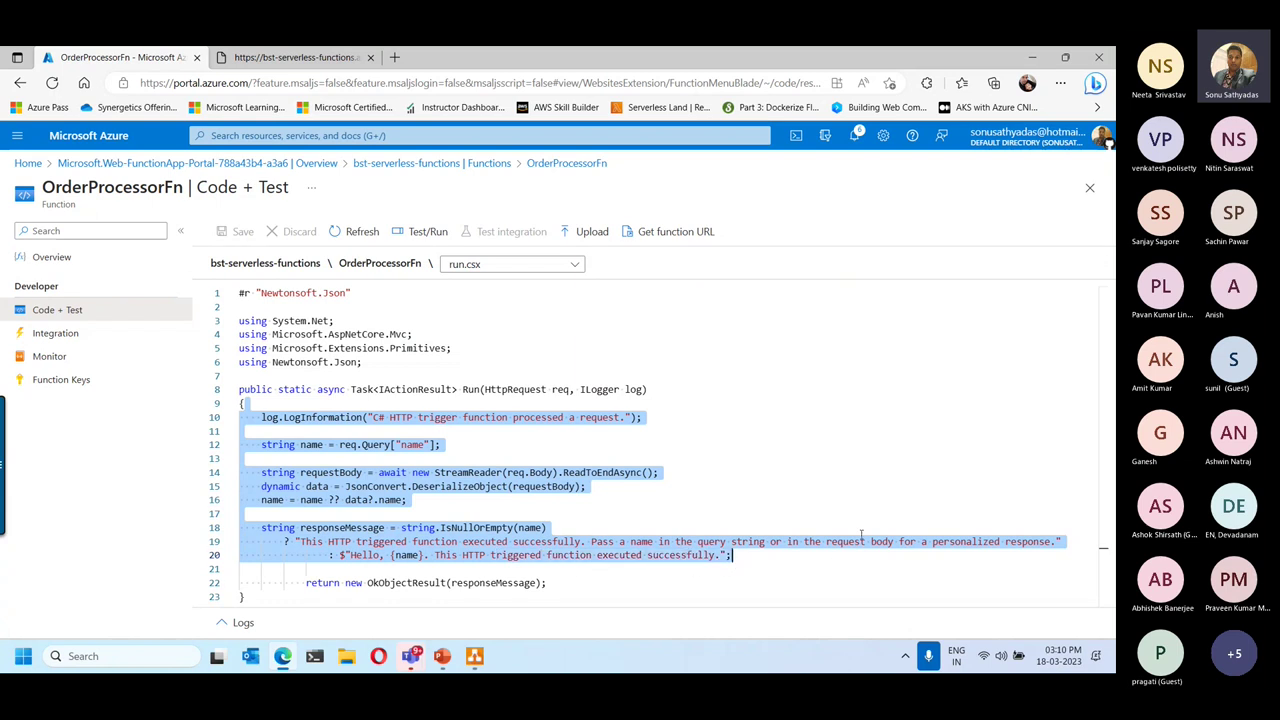
left_click(406, 500)
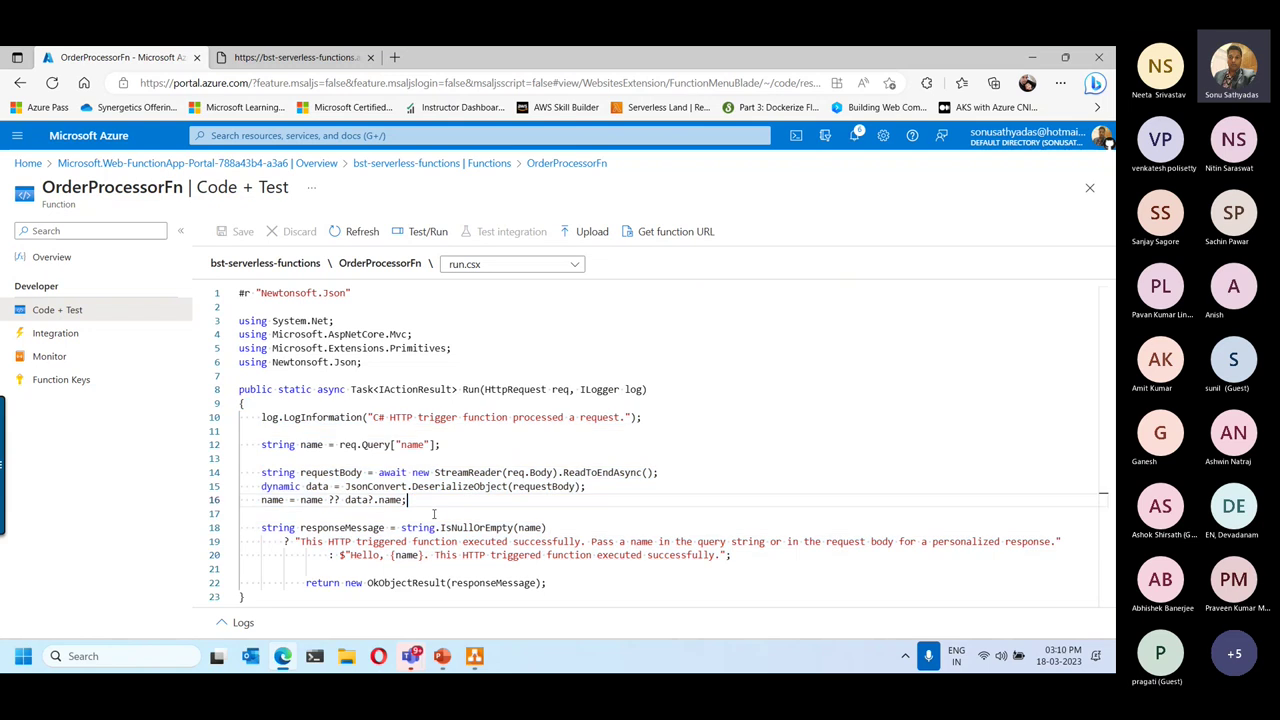
left_click_drag(406, 500, 262, 444)
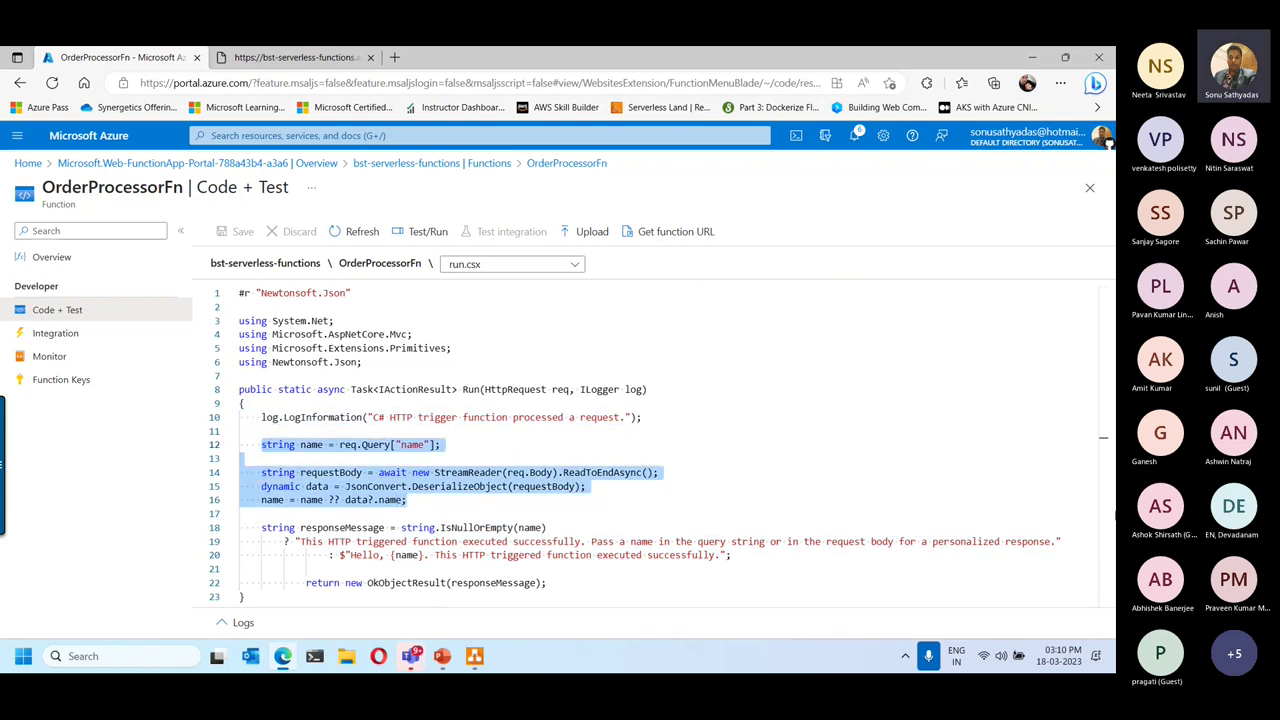
key("BackSpace")
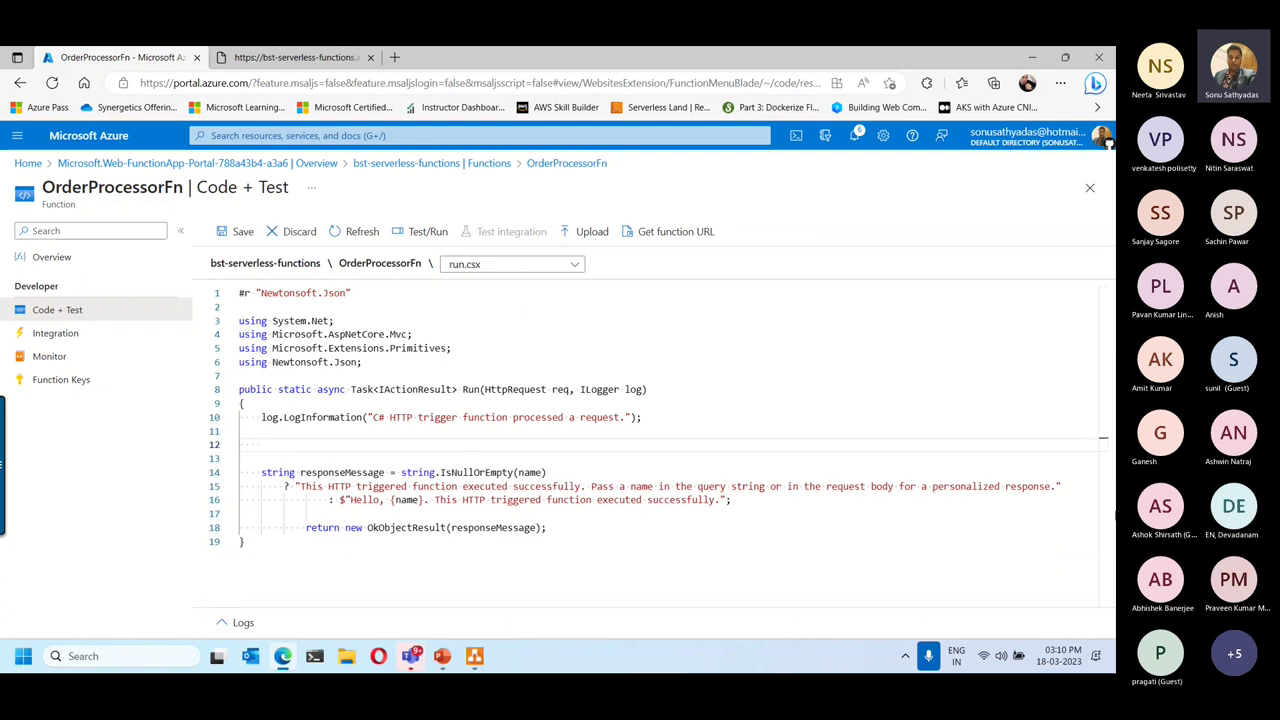
left_click_drag(736, 487, 397, 472)
key("BackSpace")
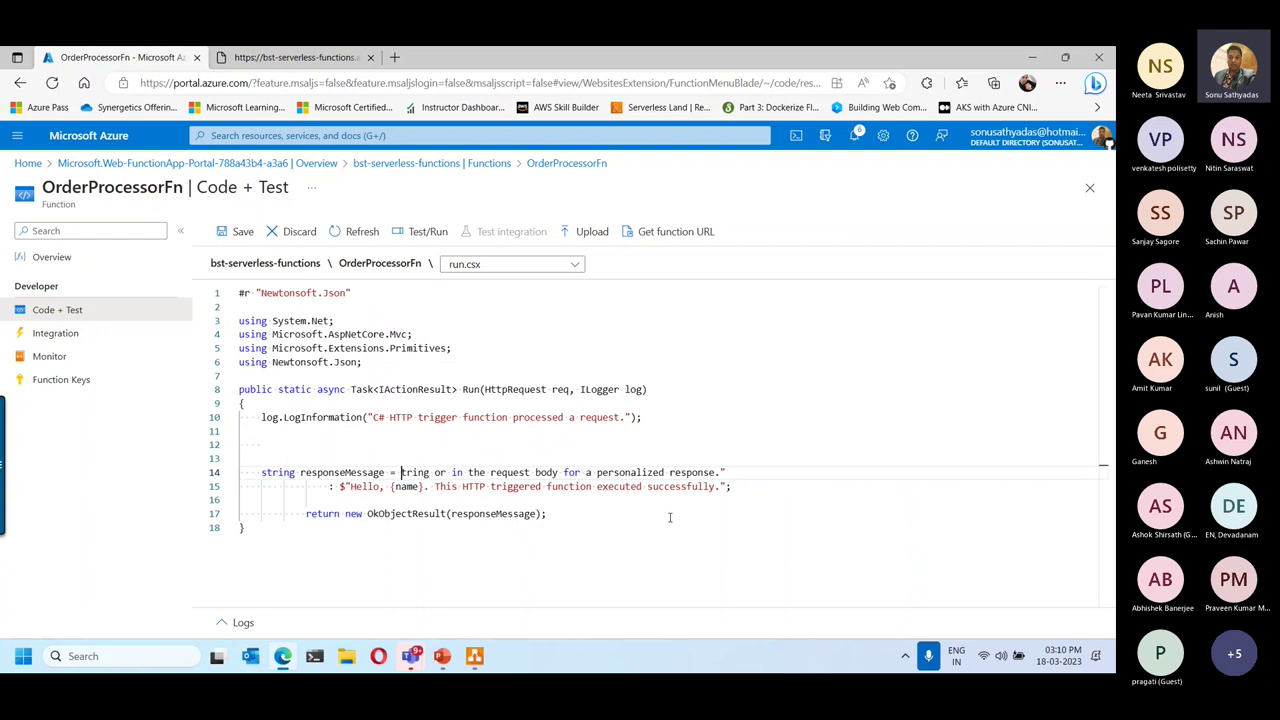
key("shift+Down")
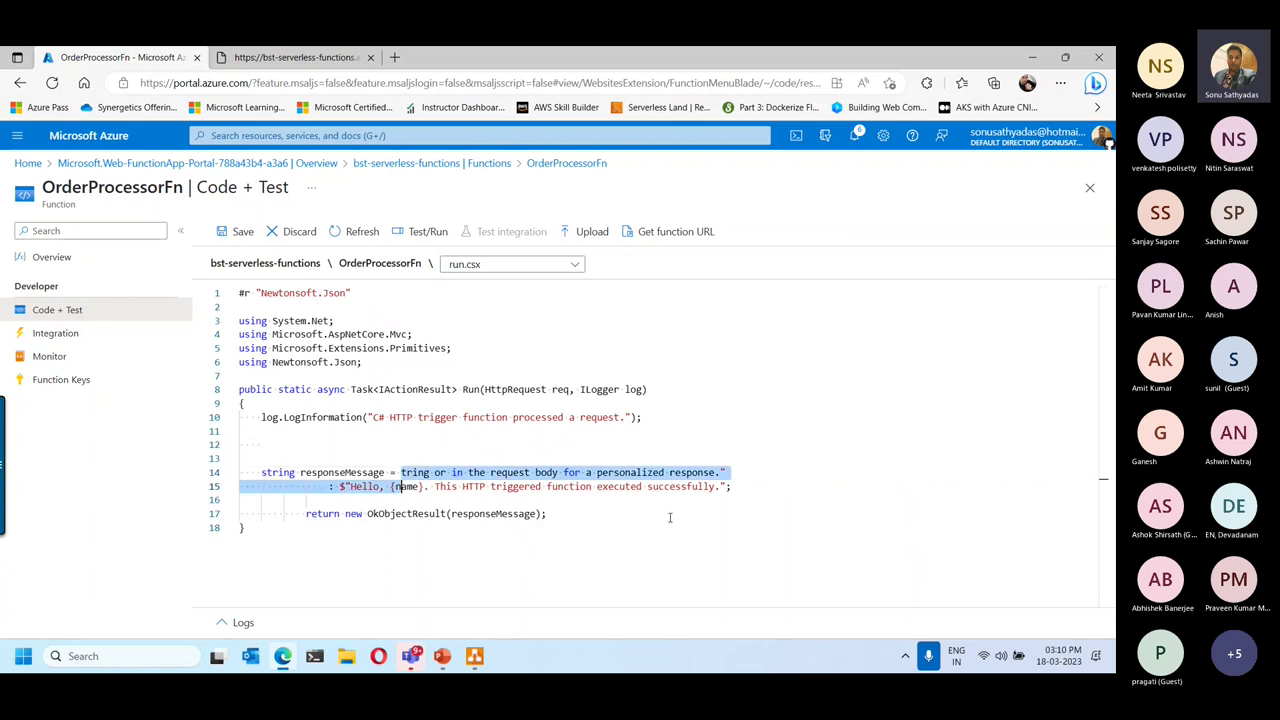
key("shift+Down")
key("BackSpace")
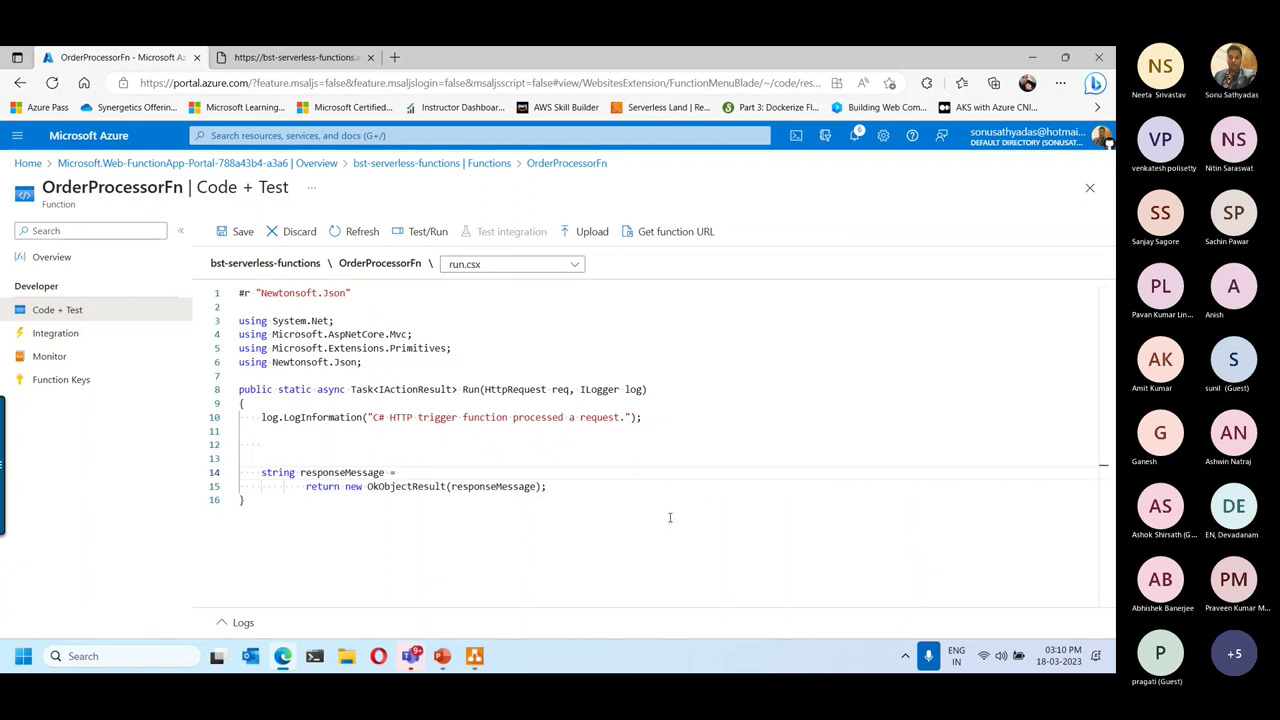
Return "Order processed successfully", add a //YOUR CODE FOR ORDER PROCESSING GOES HERE comment, and save.
type("Order proc")
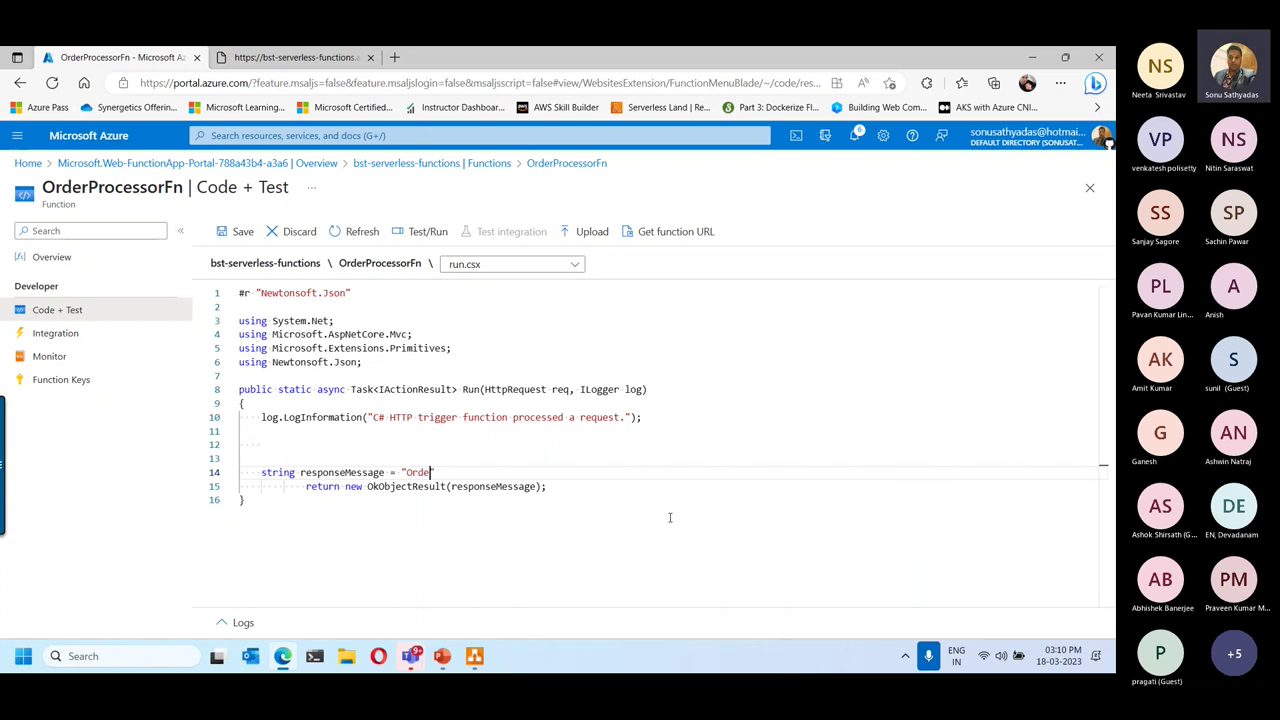
type("essed successfully\"")
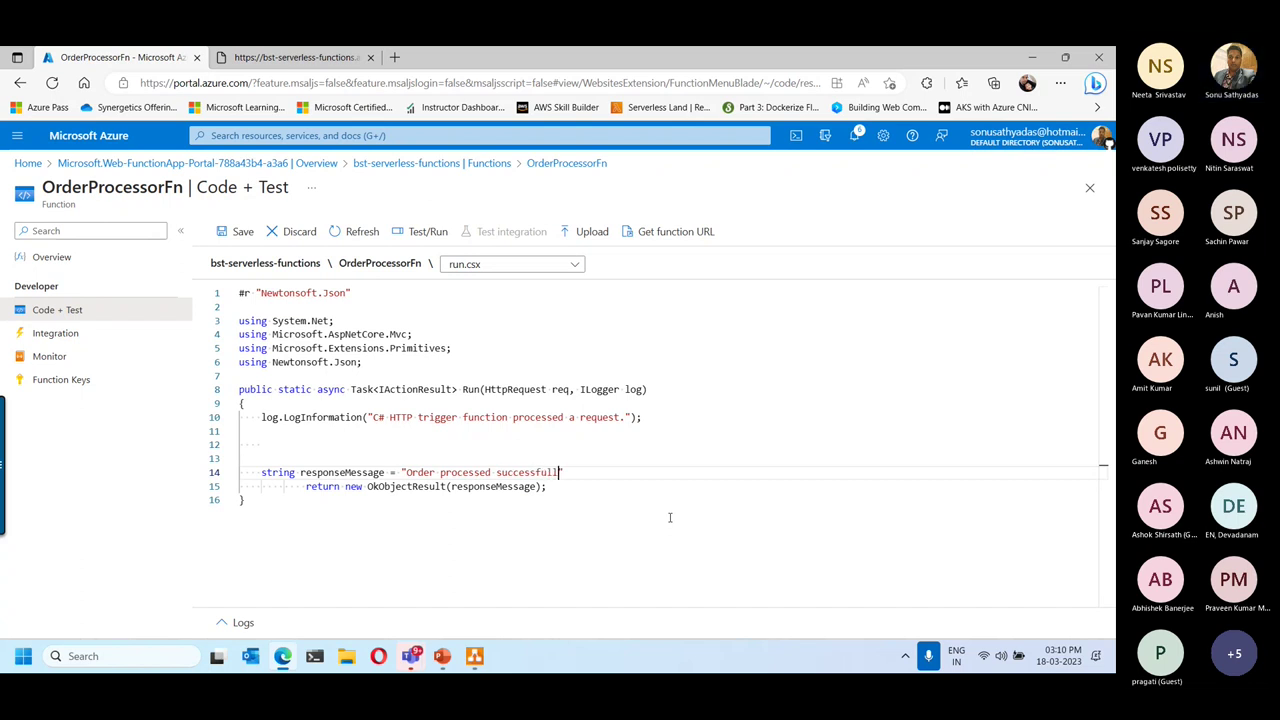
type(";")
key("Down")
key("Home")
key("BackSpace")
key("BackSpace")
key("BackSpace")
key("Tab")
key("Up")
key("Up")
key("Up")
type("//")
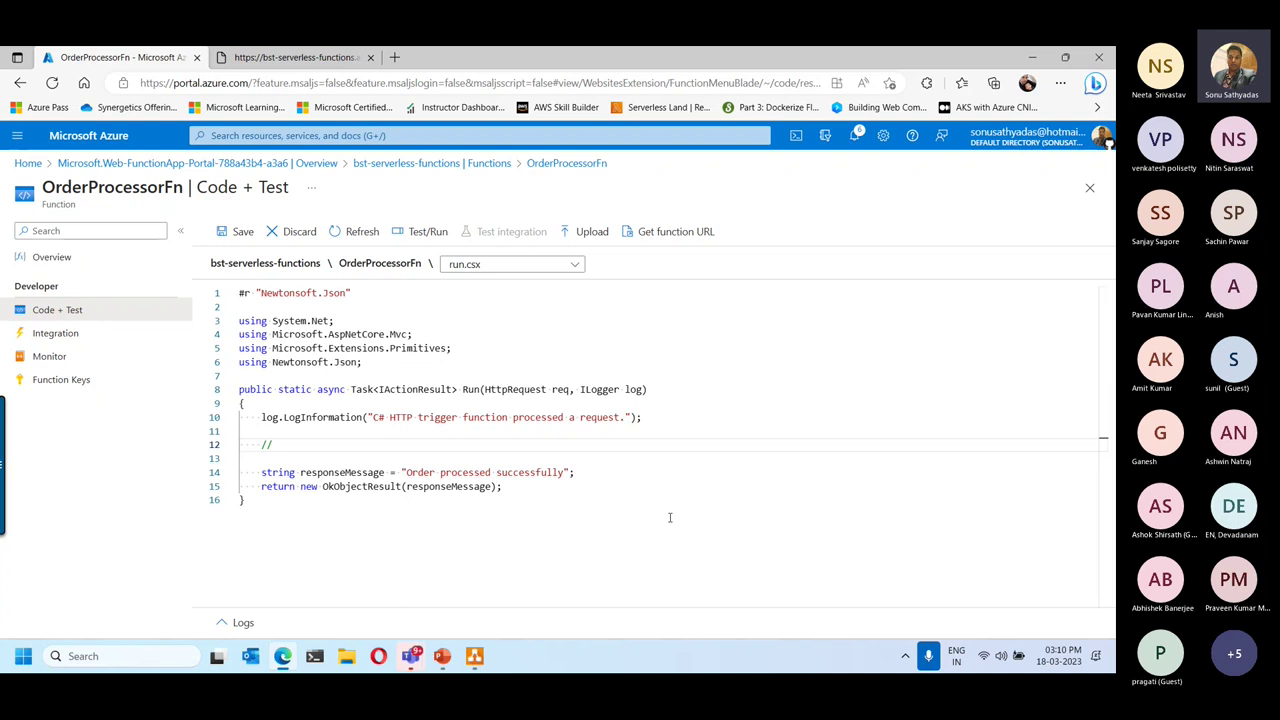
type("YOUR CODE FOR ORDER PROCESSING GOES HERE")
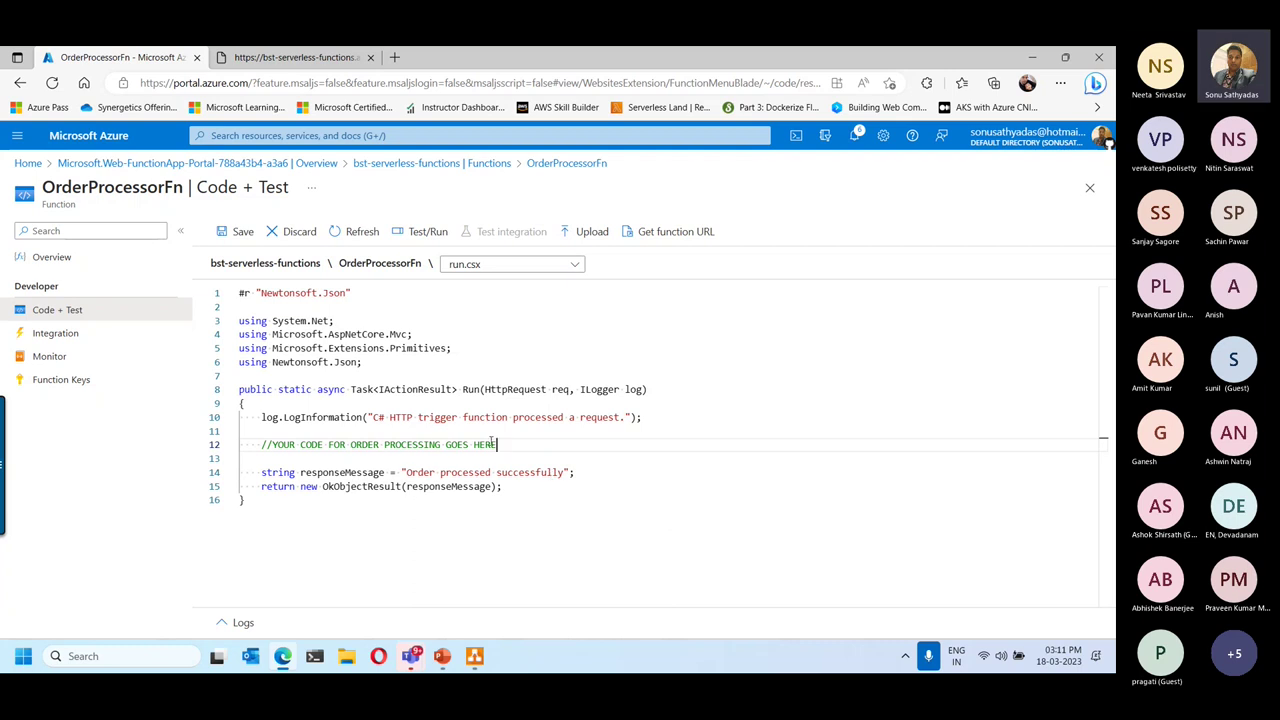
left_click_drag(301, 472, 569, 473)
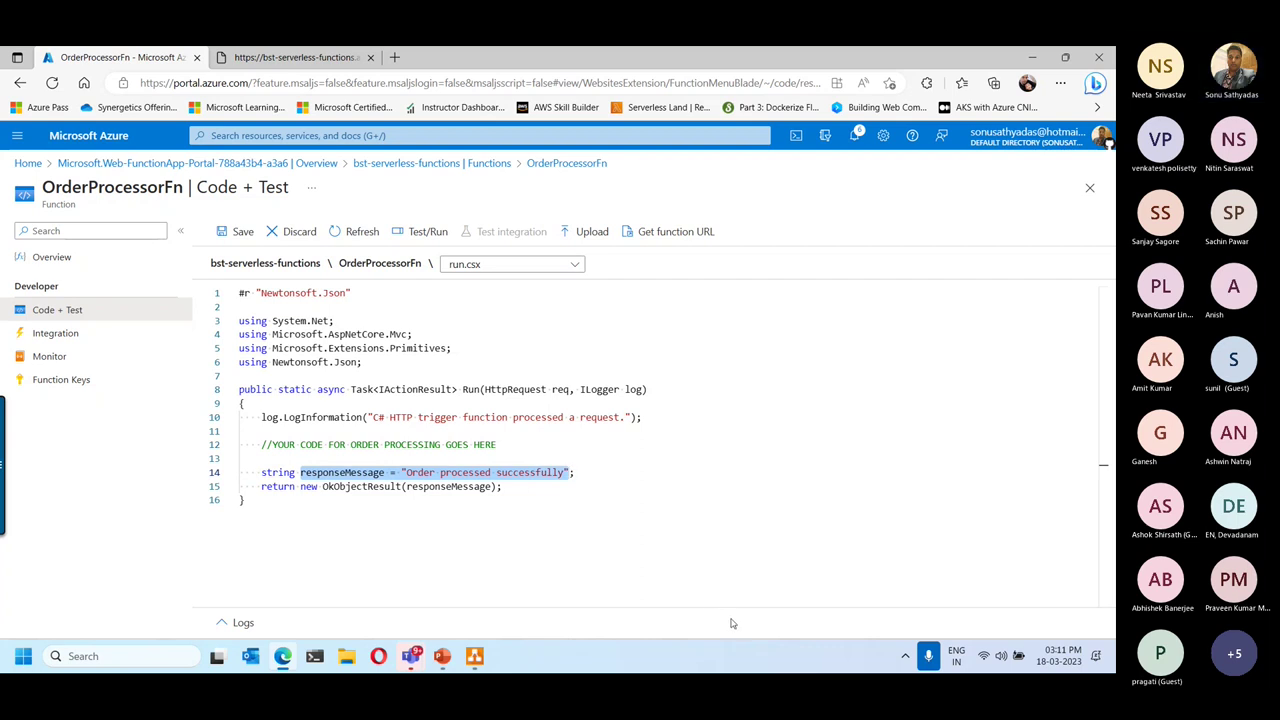
left_click(230, 232)
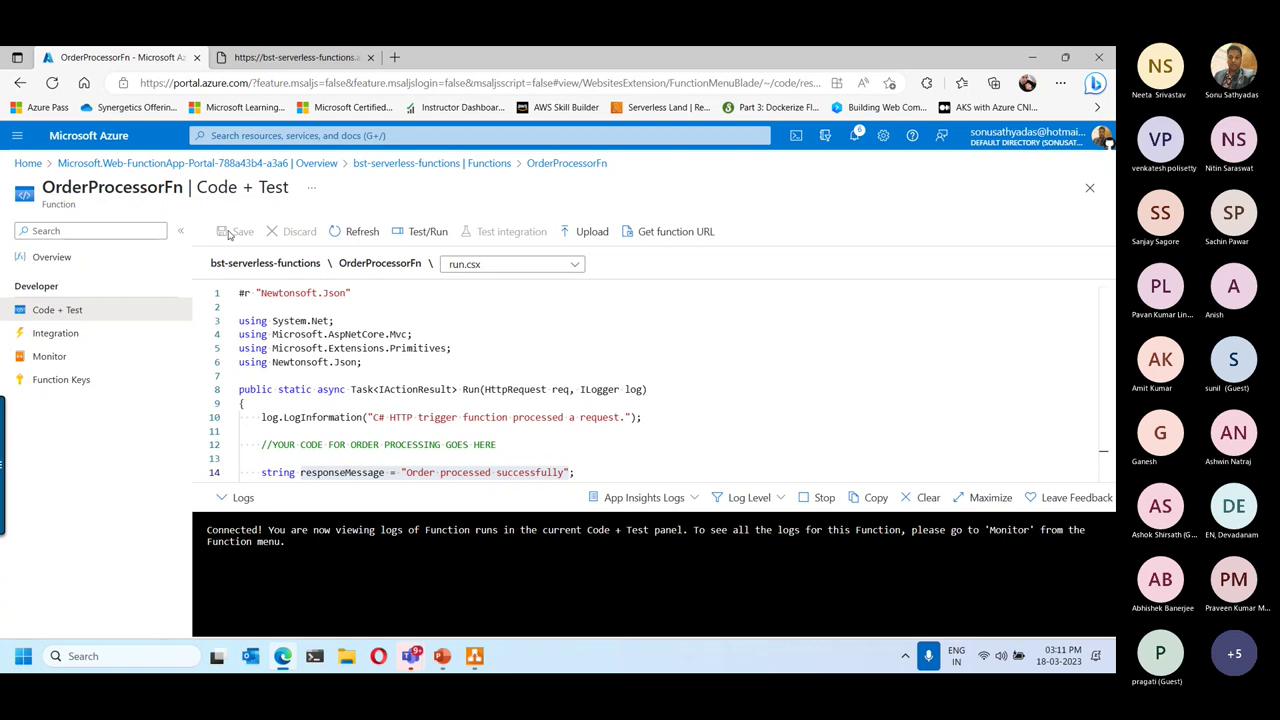
Load the saved function's URL in a new tab and confirm it returns "Order processed successfully".
left_click(669, 232)
left_click(1008, 336)
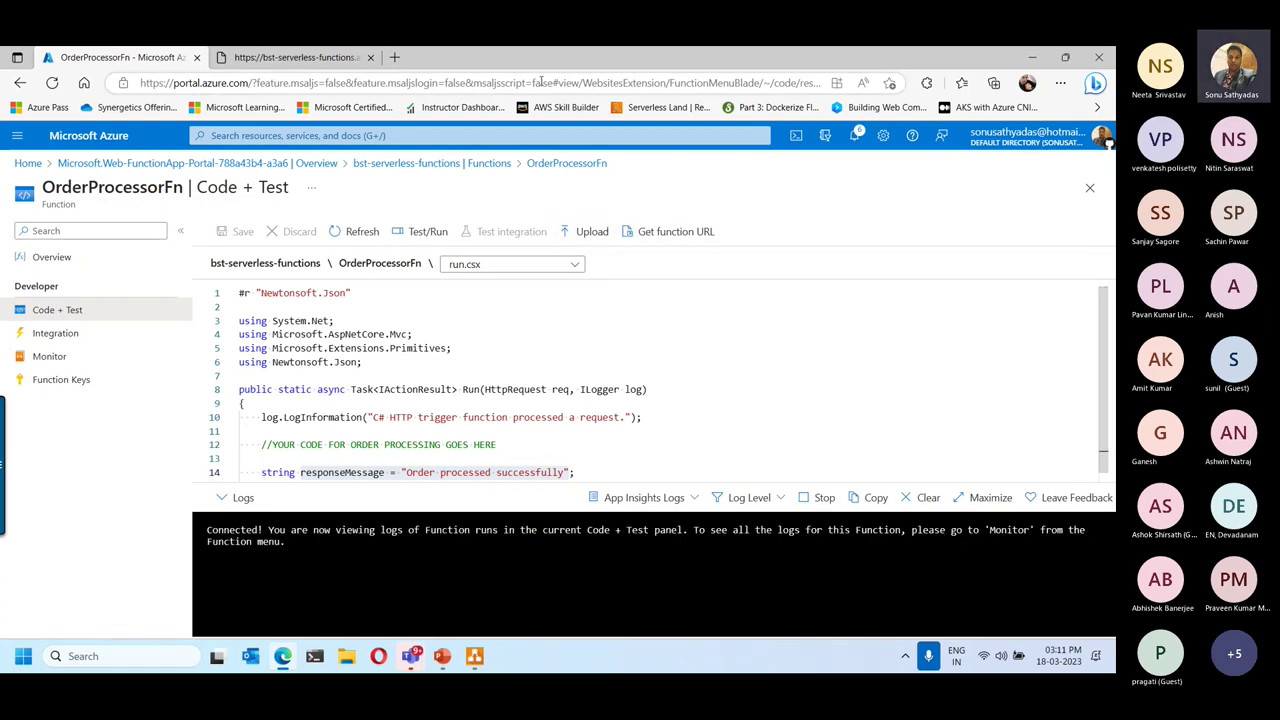
left_click(370, 57)
left_click(221, 57)
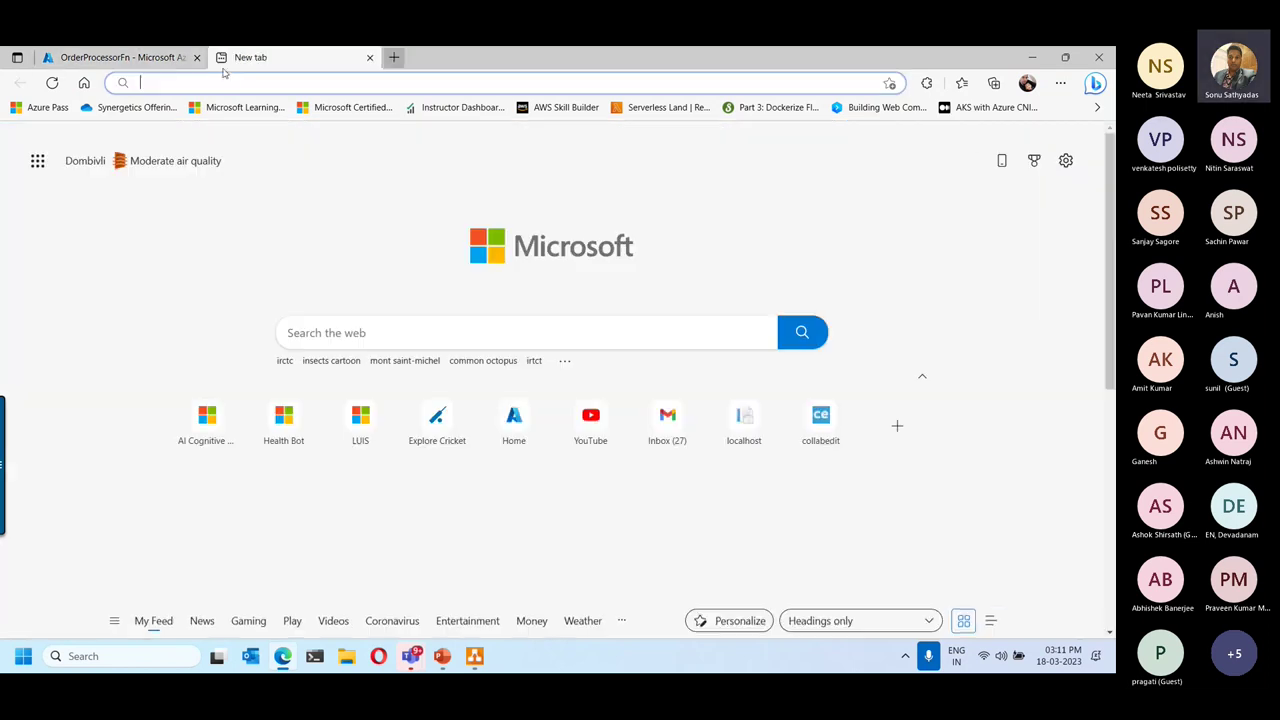
right_click(229, 84)
left_click(318, 268)
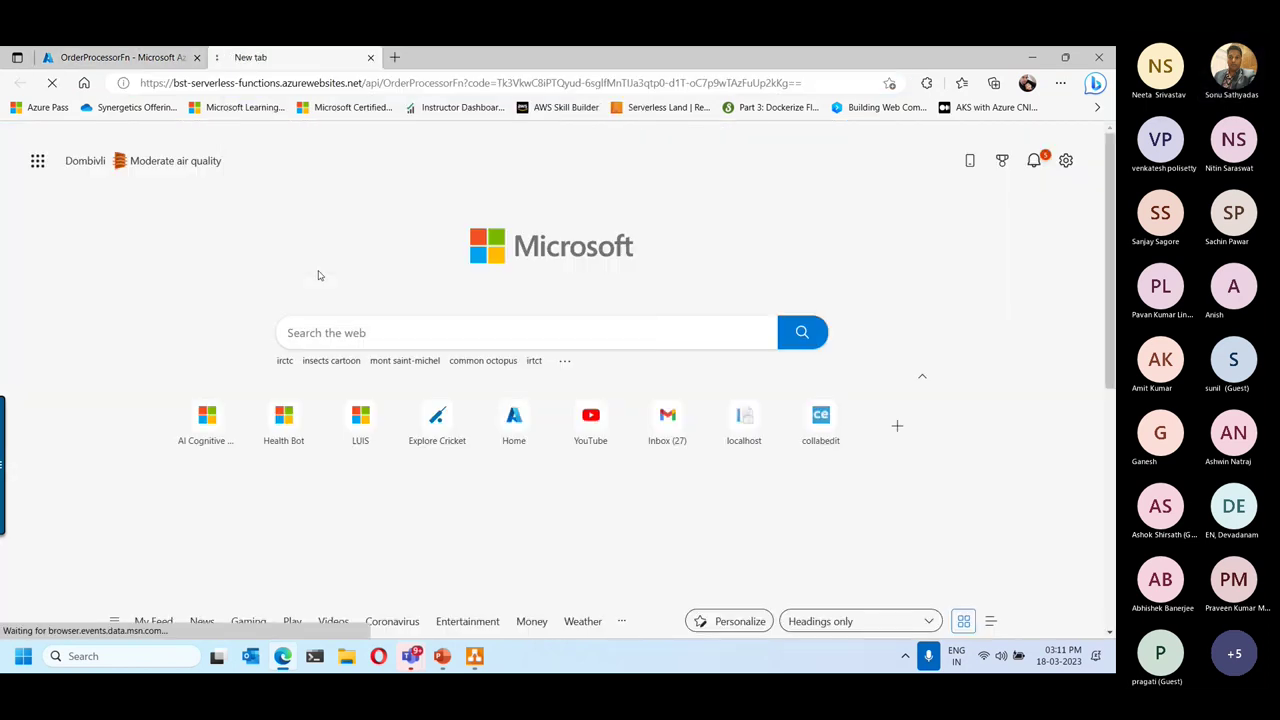
left_click_drag(8, 136, 162, 142)
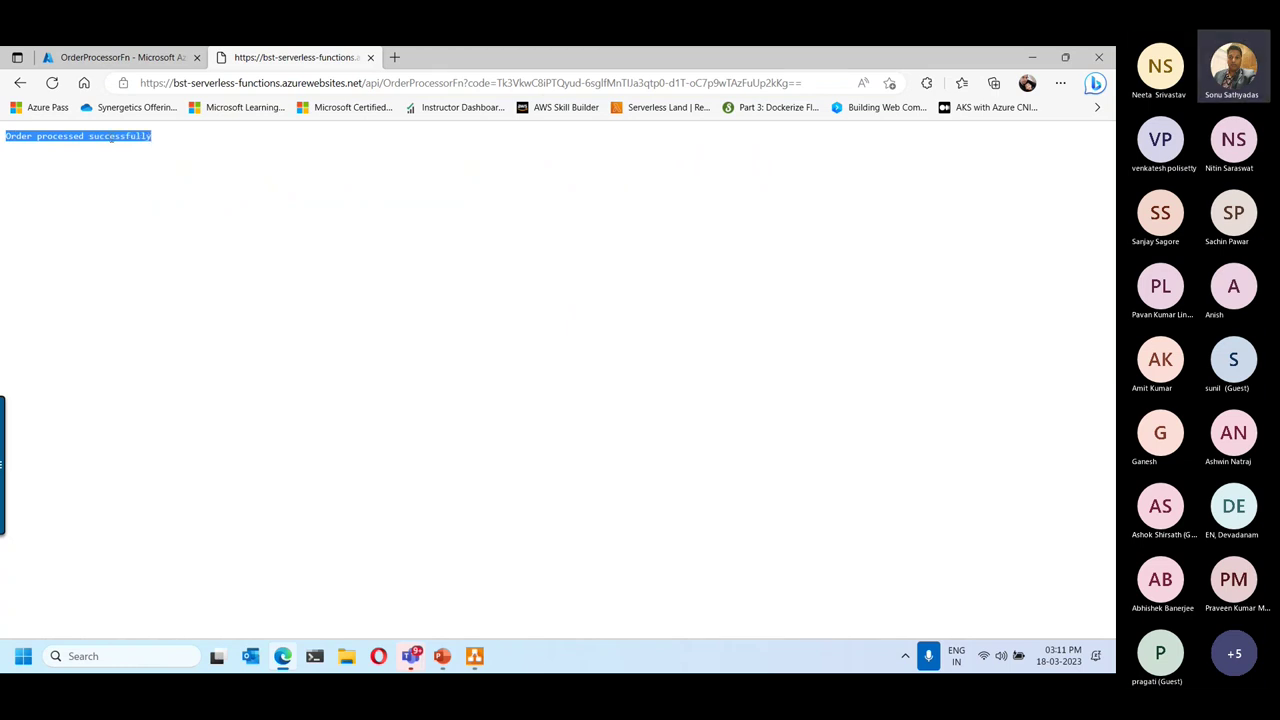
Compare the code with the function URL, then close Code + Test to reach the Functions list.
left_click(118, 57)
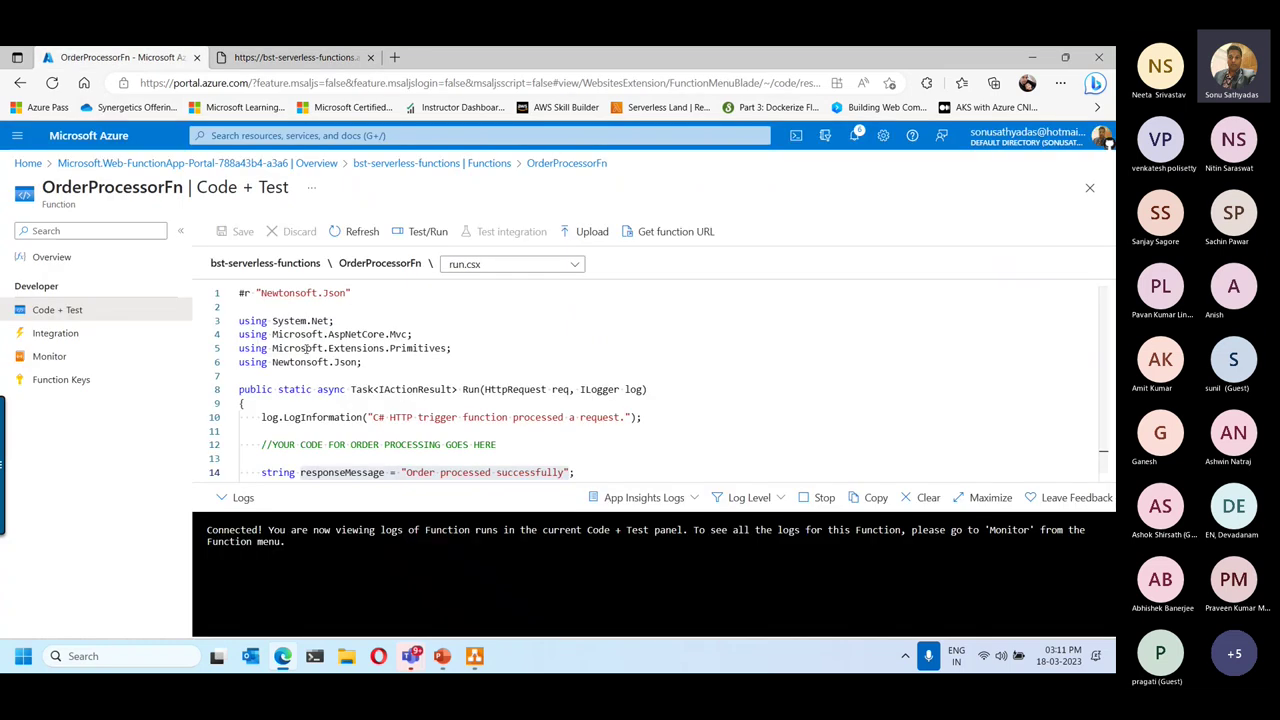
left_click_drag(252, 417, 572, 482)
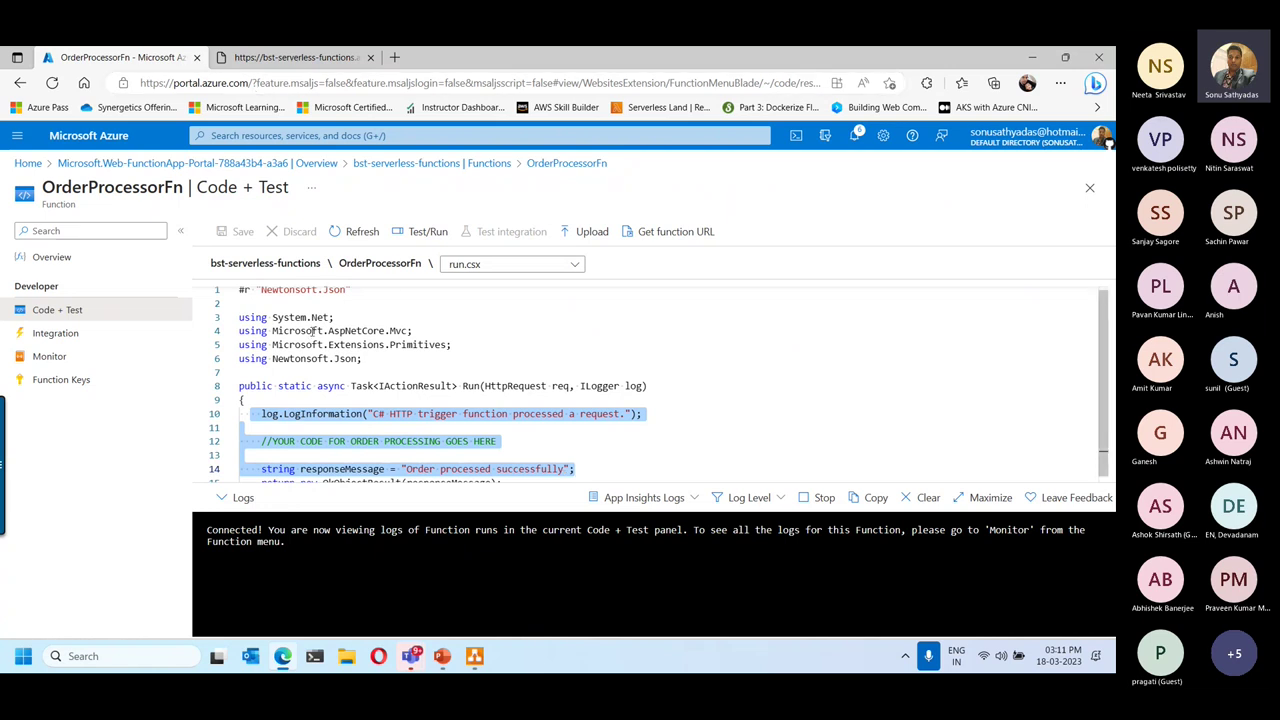
left_click(295, 57)
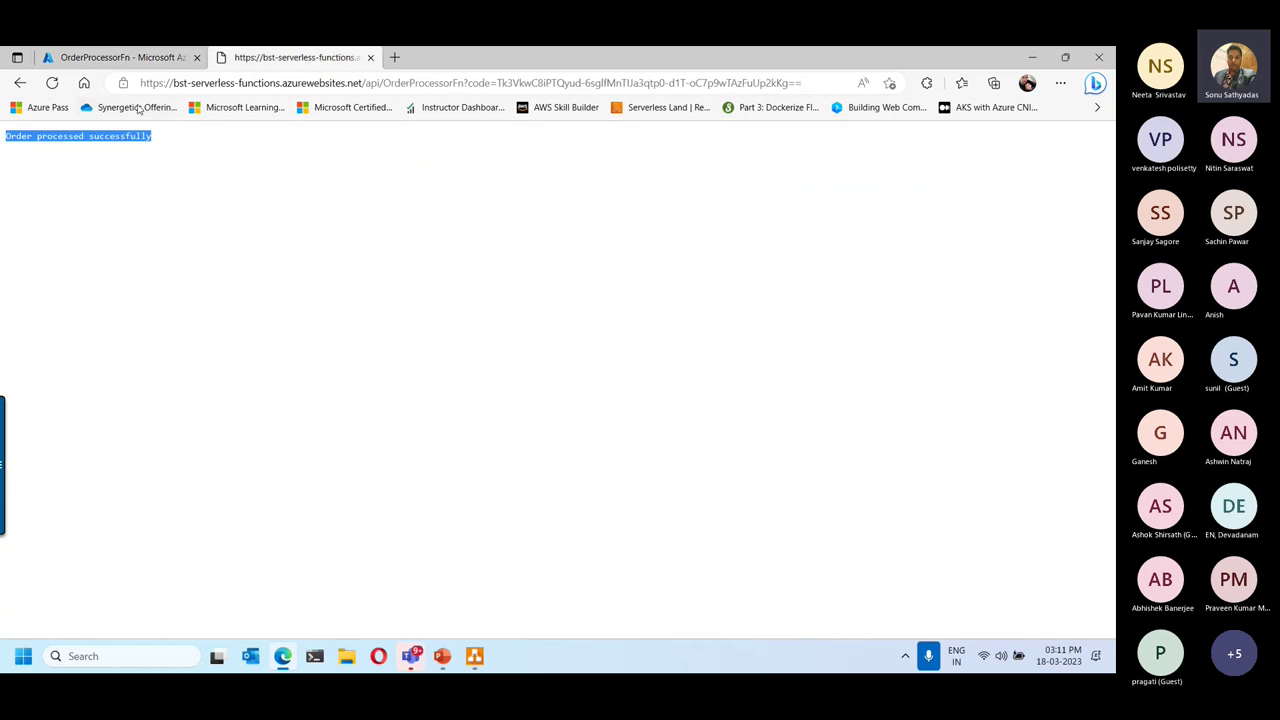
left_click_drag(808, 83, 133, 84)
left_click(123, 146)
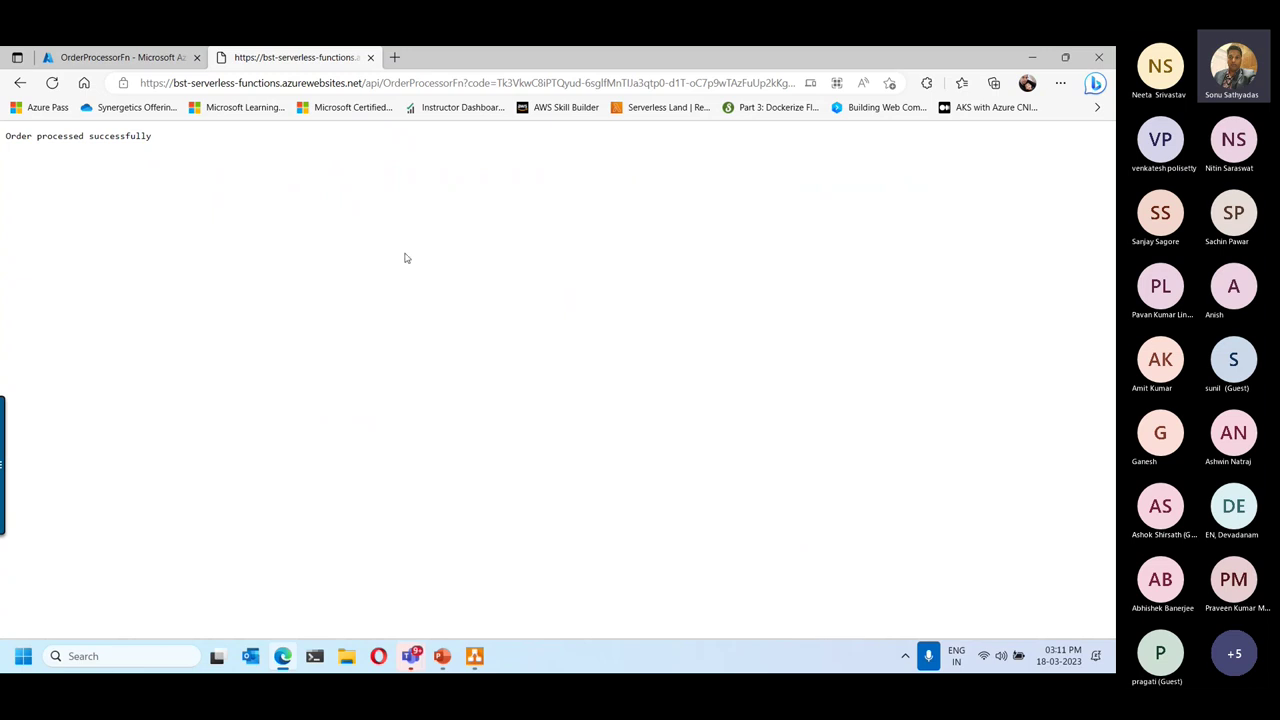
left_click(84, 57)
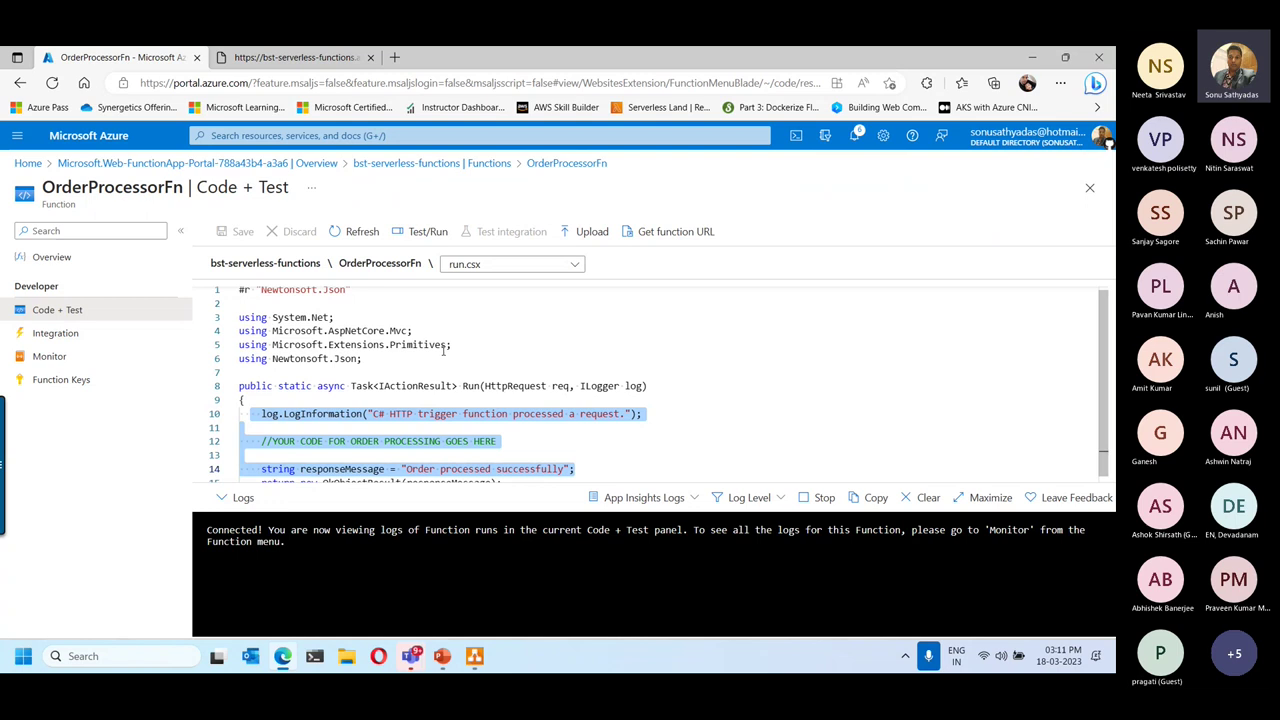
left_click(1088, 196)
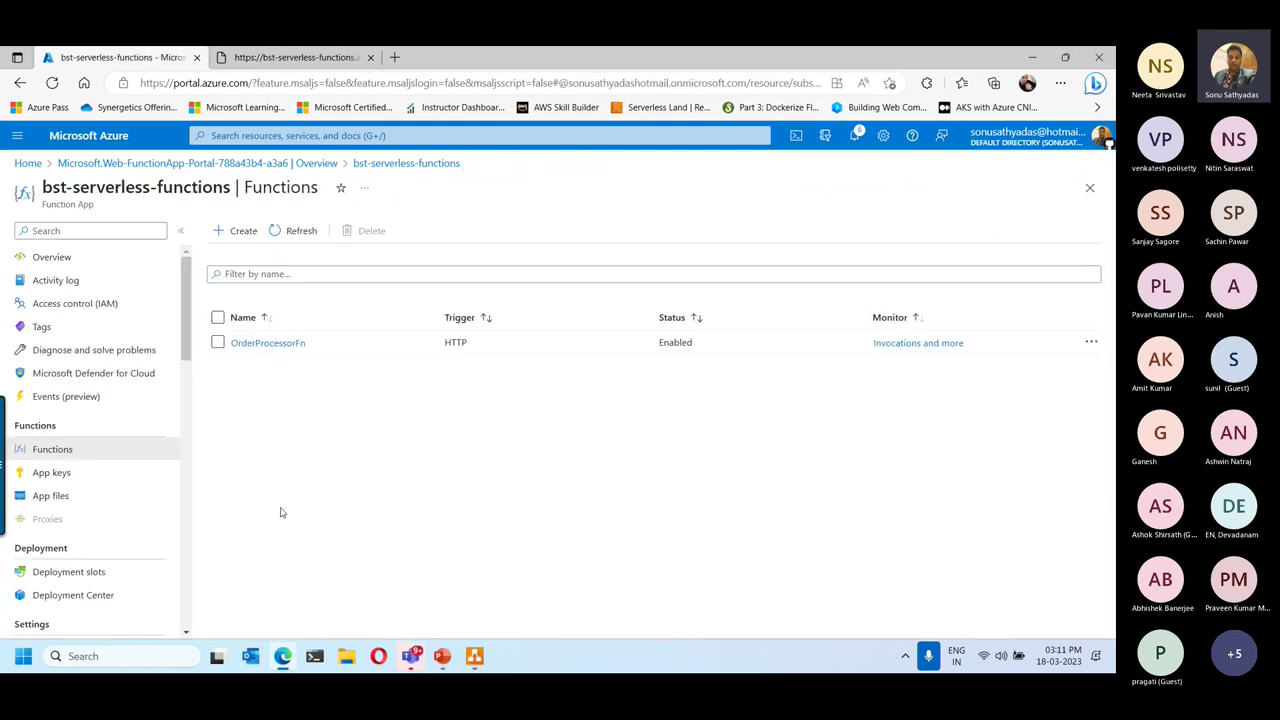
Start a new Azure Queue Storage trigger function named MyQueueFunction.
left_click(237, 230)
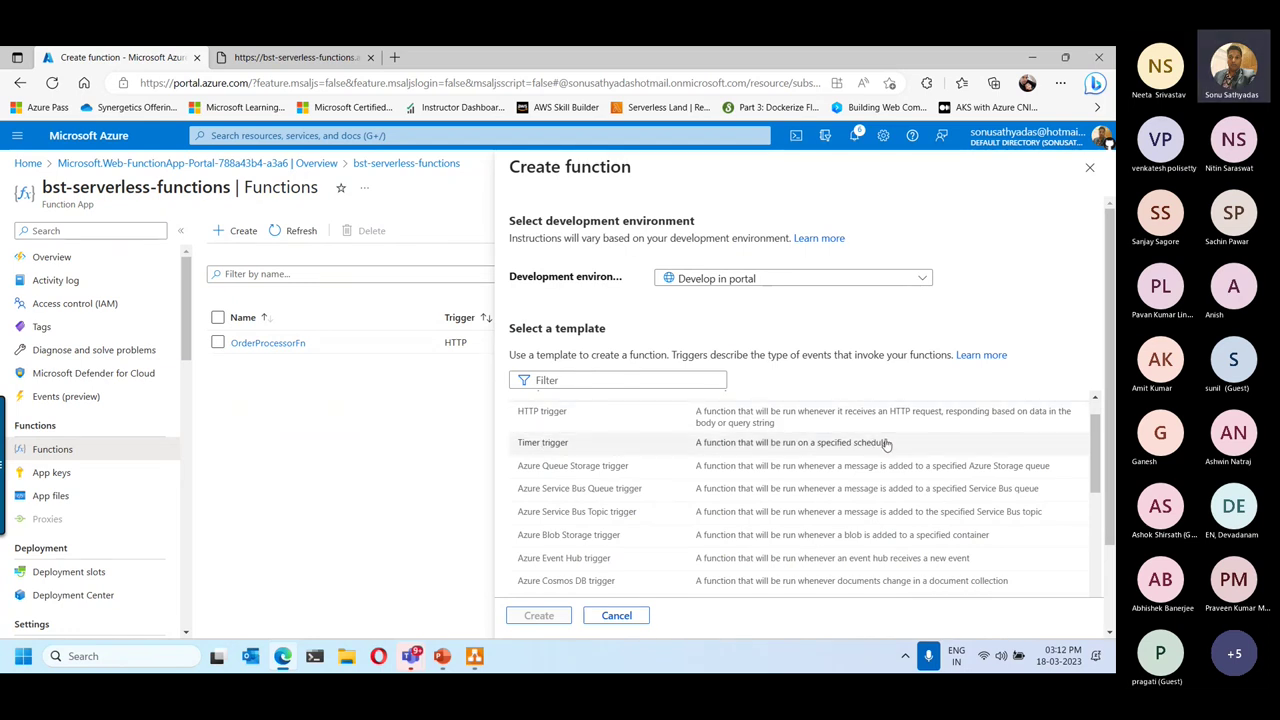
left_click(571, 470)
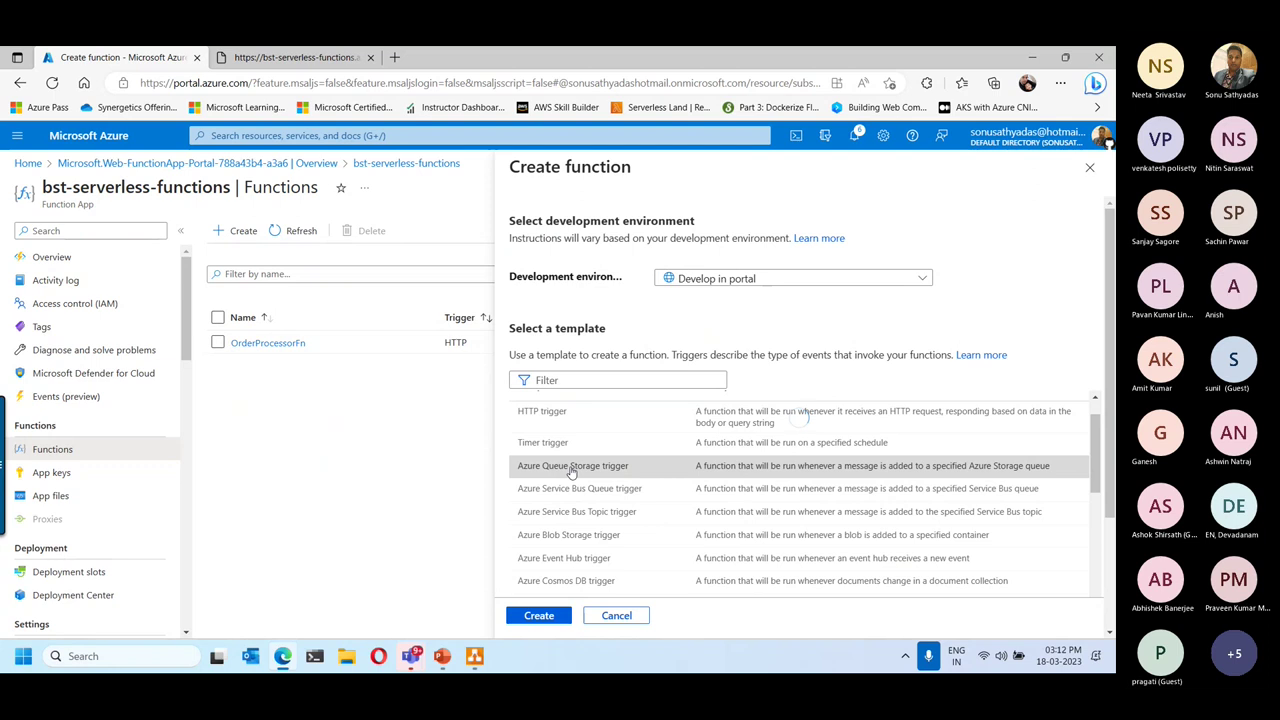
scroll(716, 512, "down", 3)
scroll(724, 504, "down", 3)
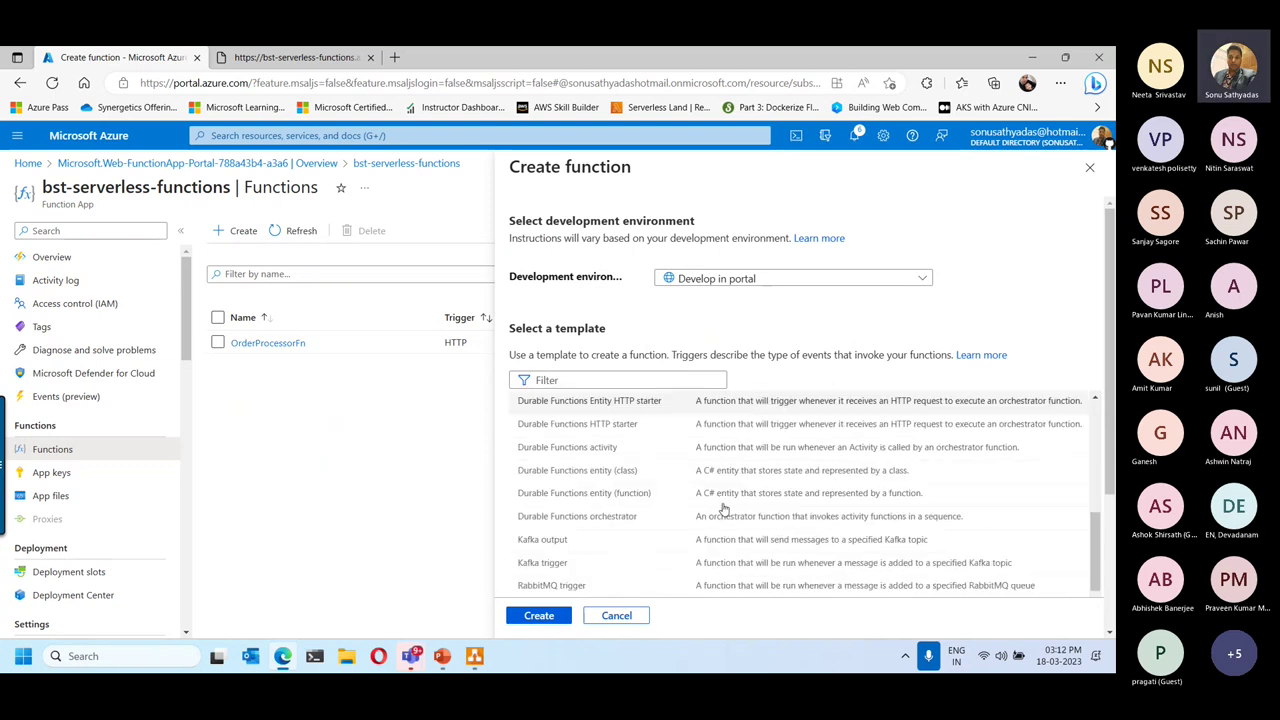
scroll(1107, 449, "down", 3)
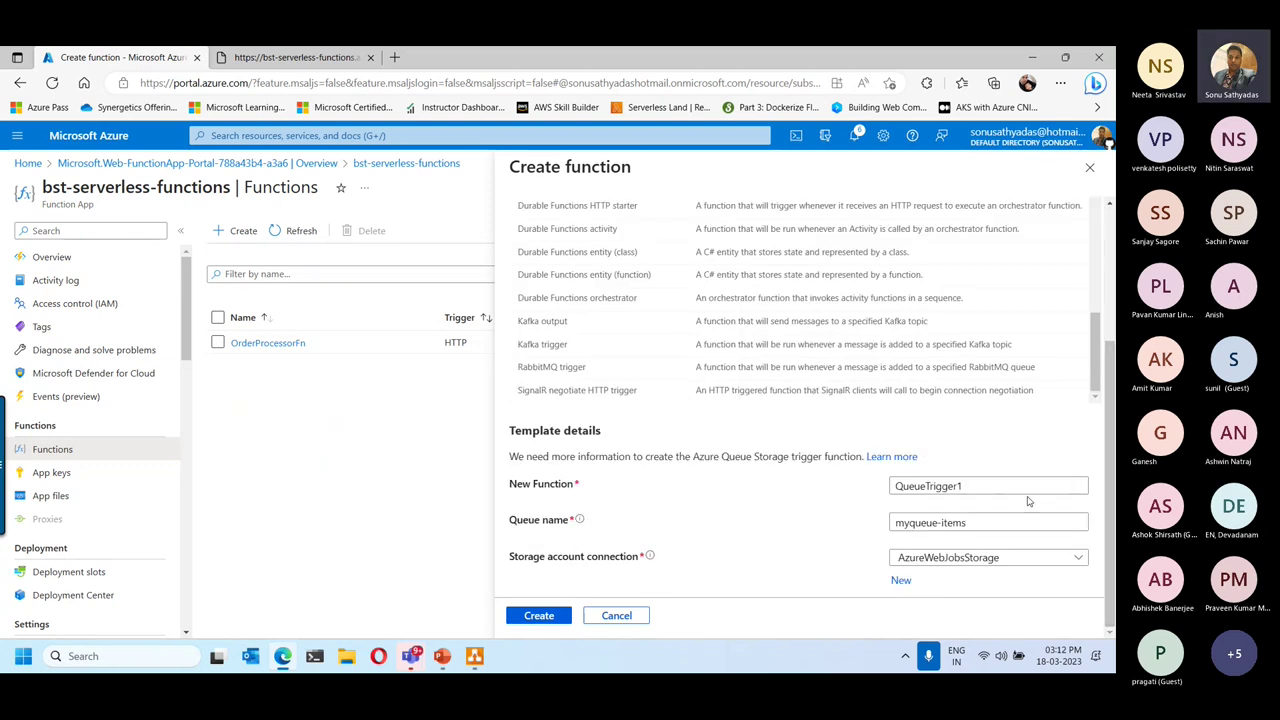
double_click(977, 485)
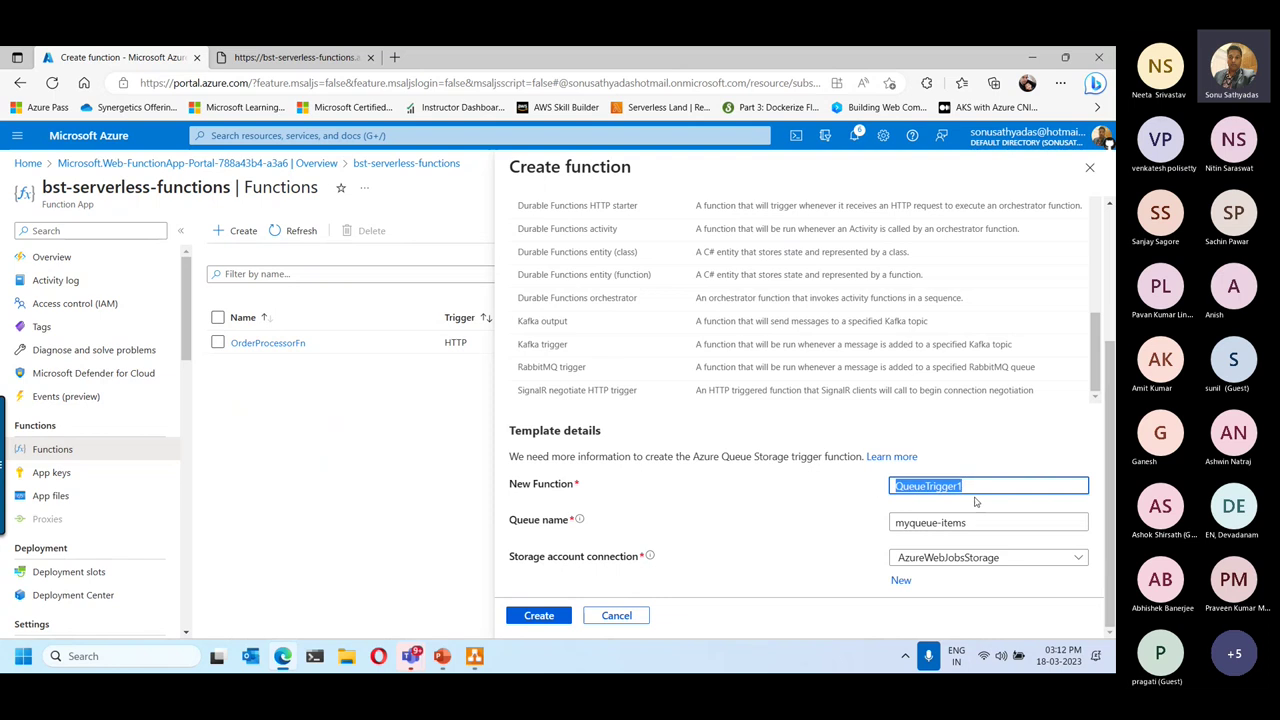
type("MyQ")
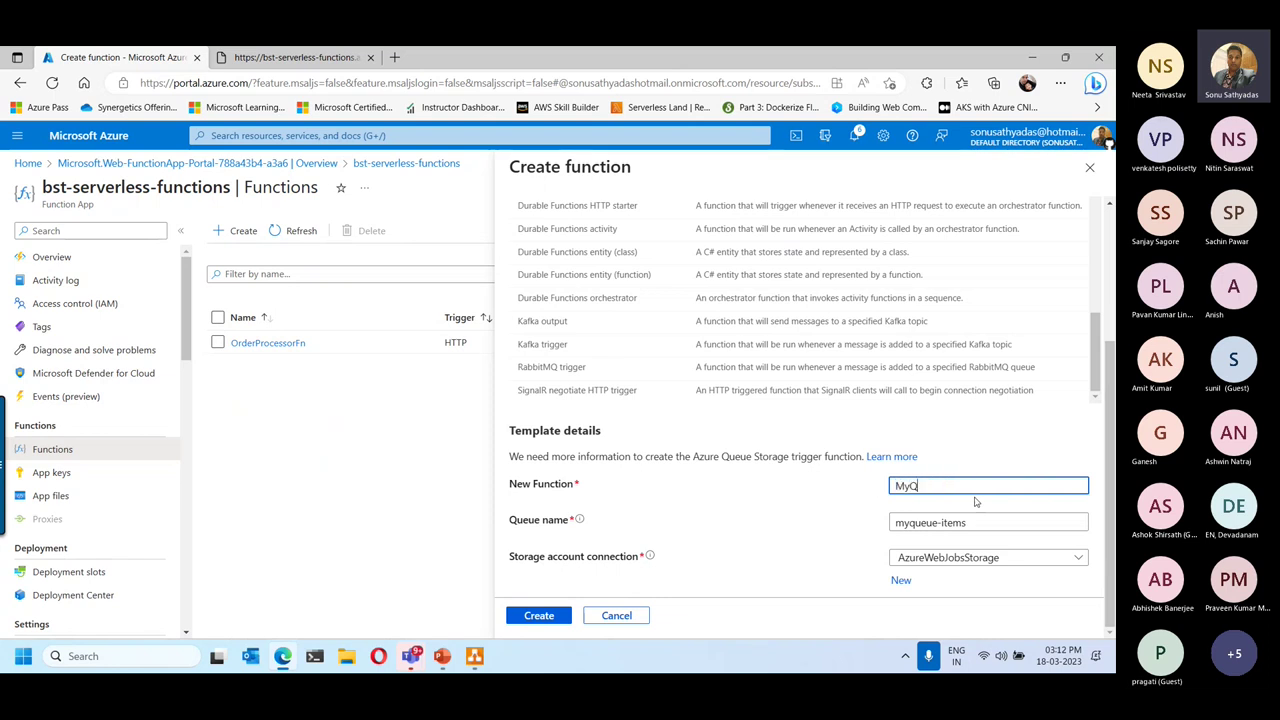
type("ueueFunction")
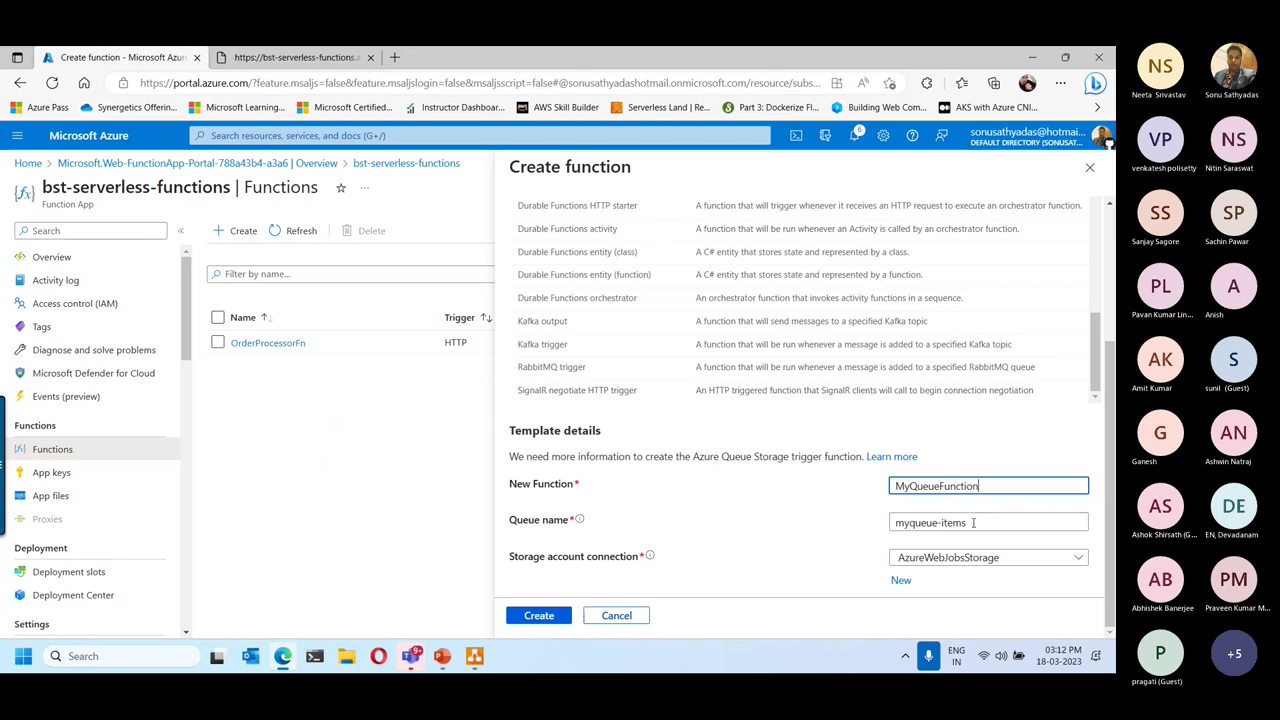
Set the queue name to orders, add a netstarstorage connection, and create the function.
key("Tab")
key("BackSpace")
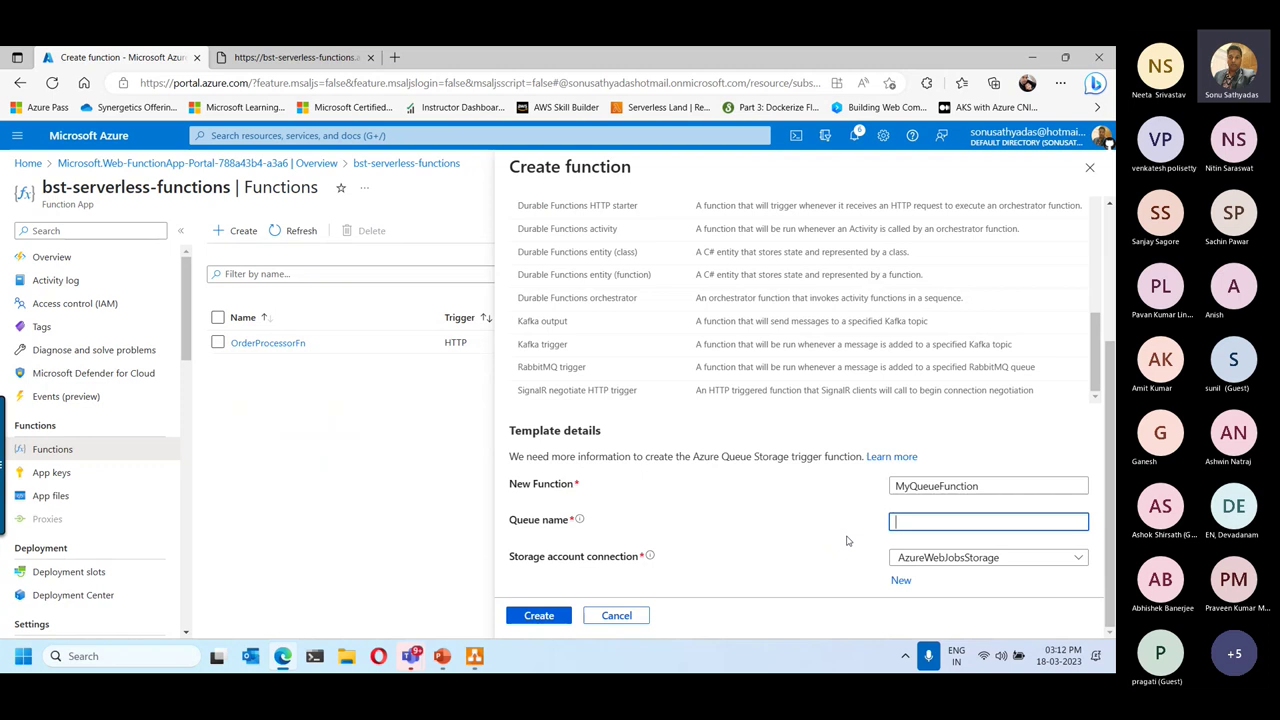
type("orders")
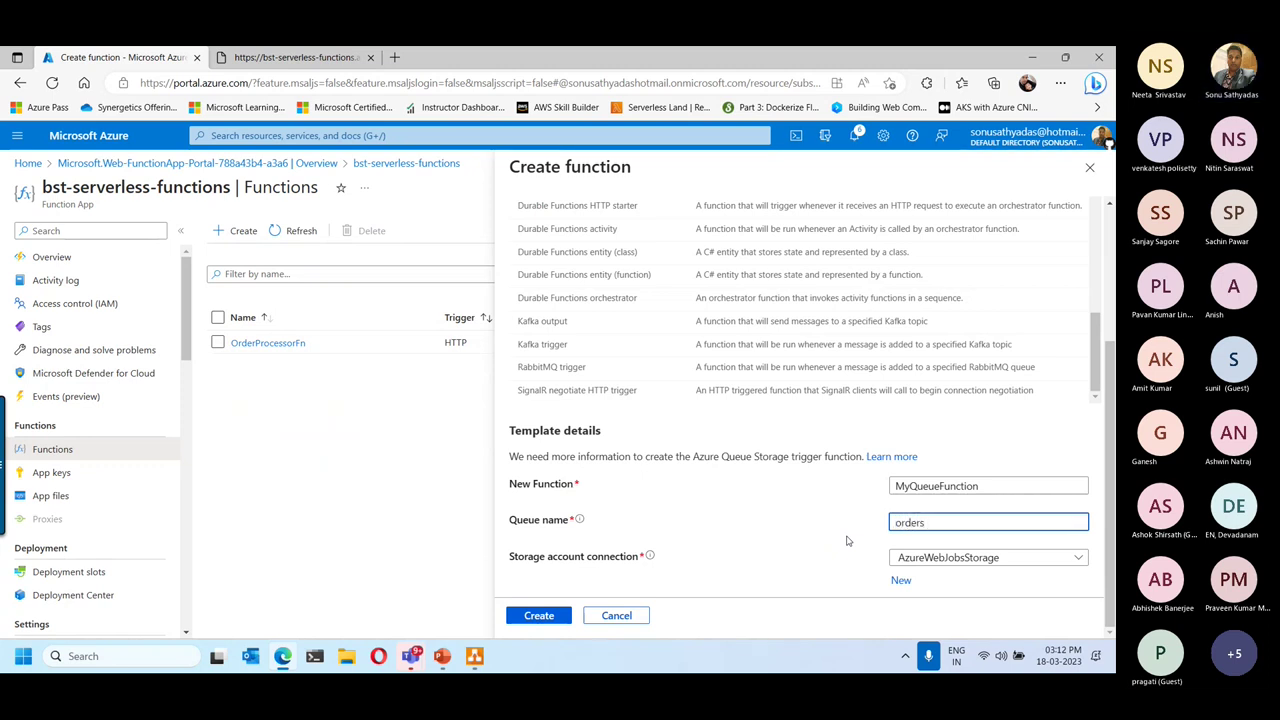
left_click(905, 584)
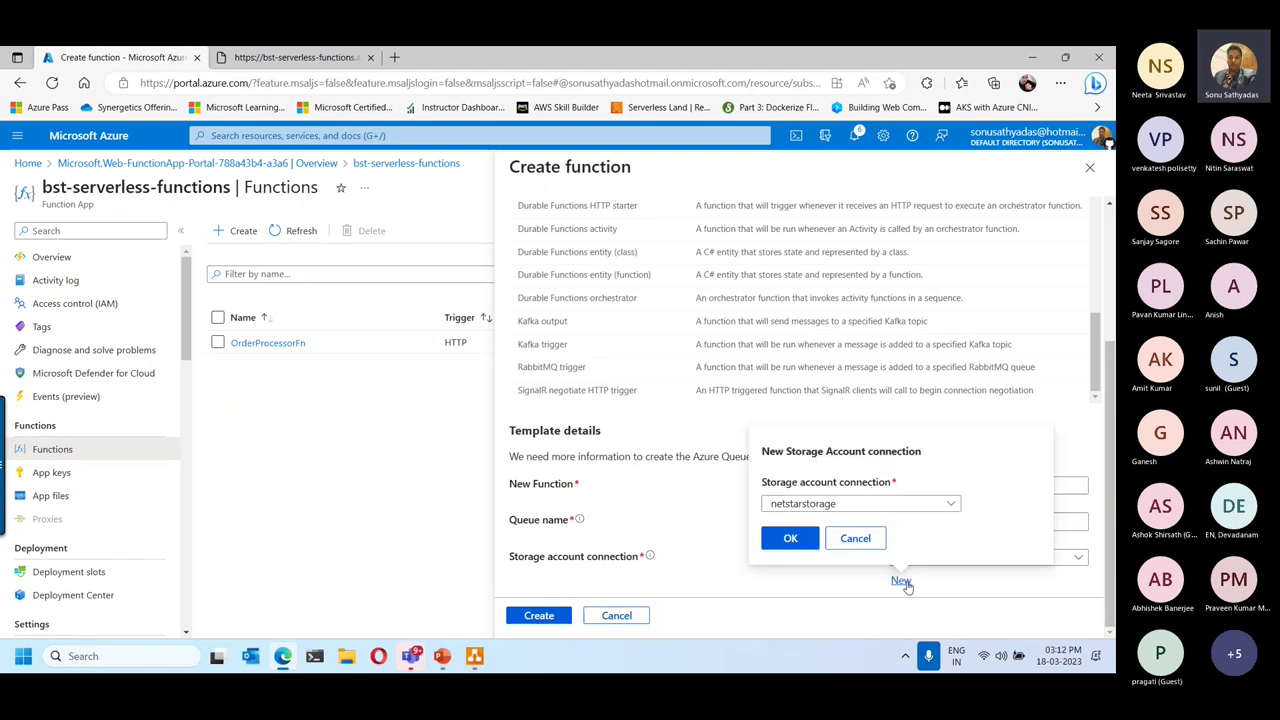
left_click(840, 504)
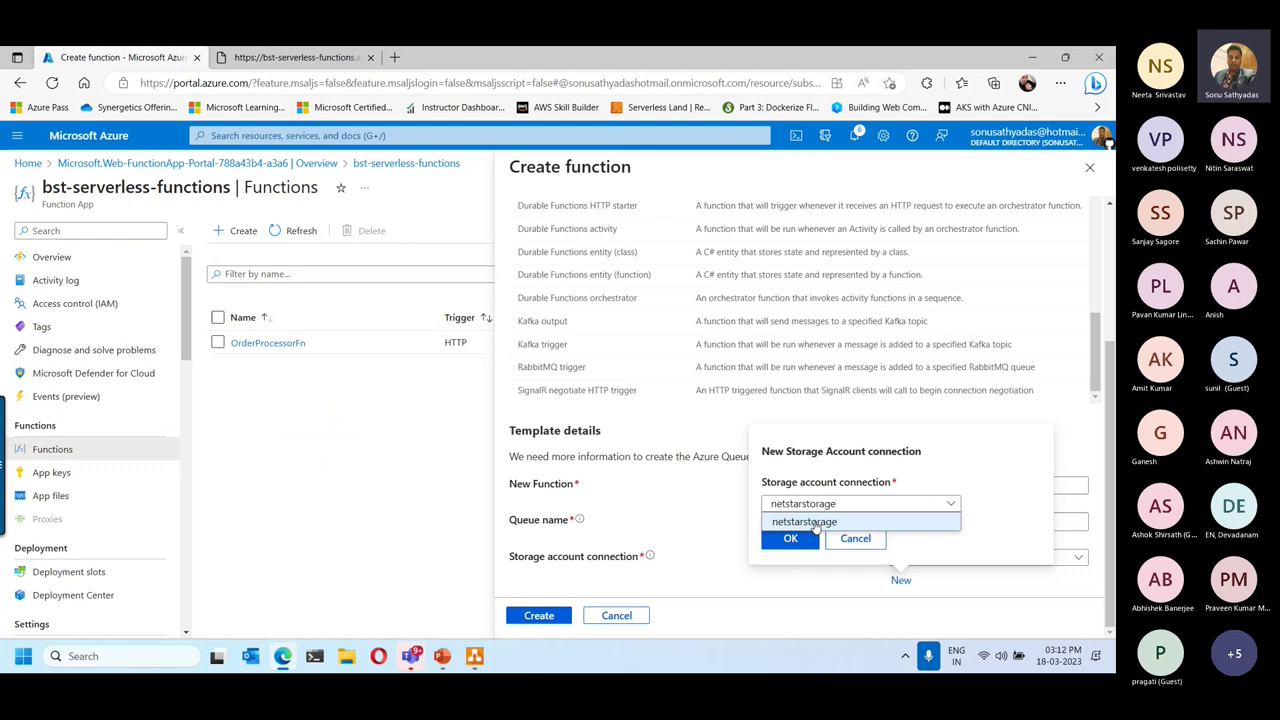
left_click(814, 519)
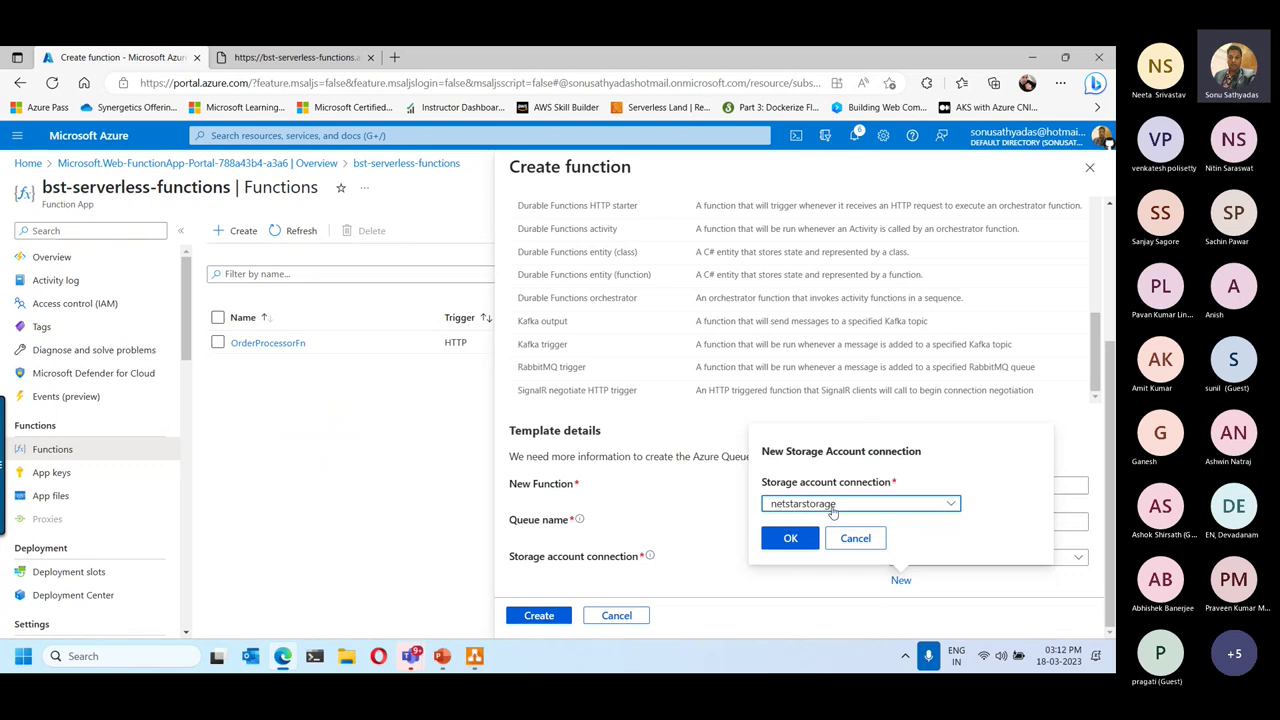
left_click(790, 539)
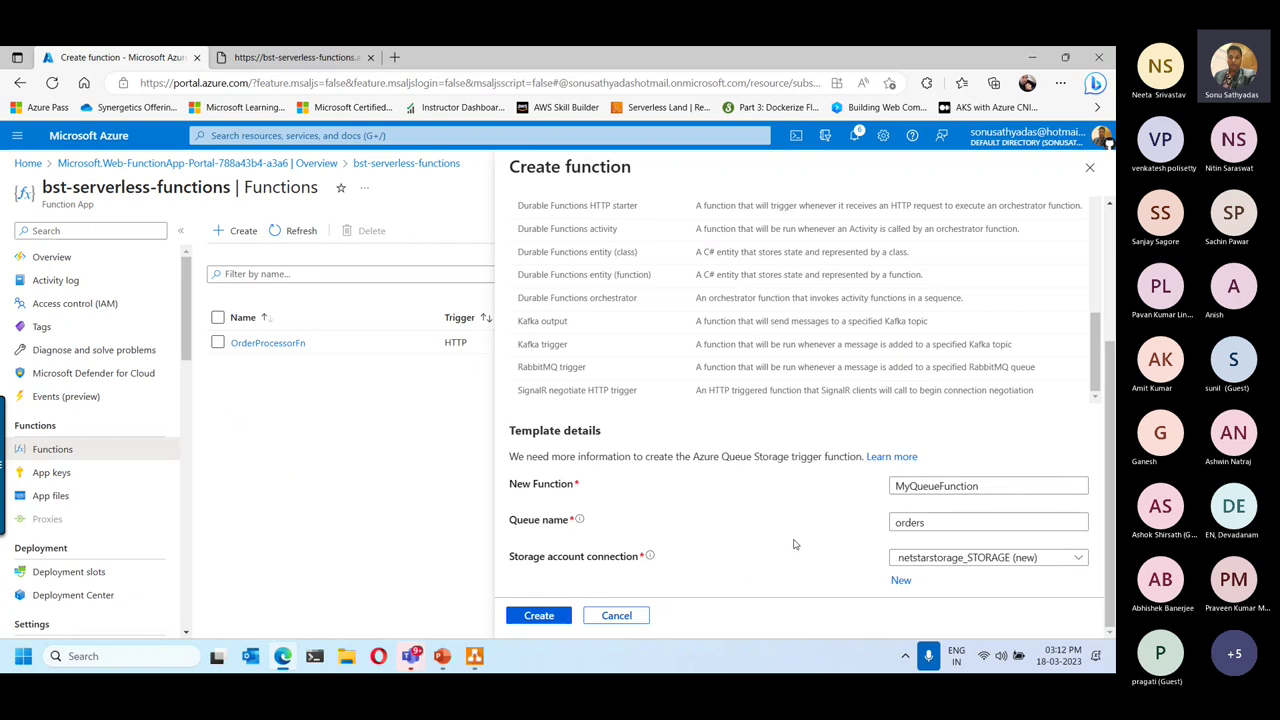
left_click(538, 615)
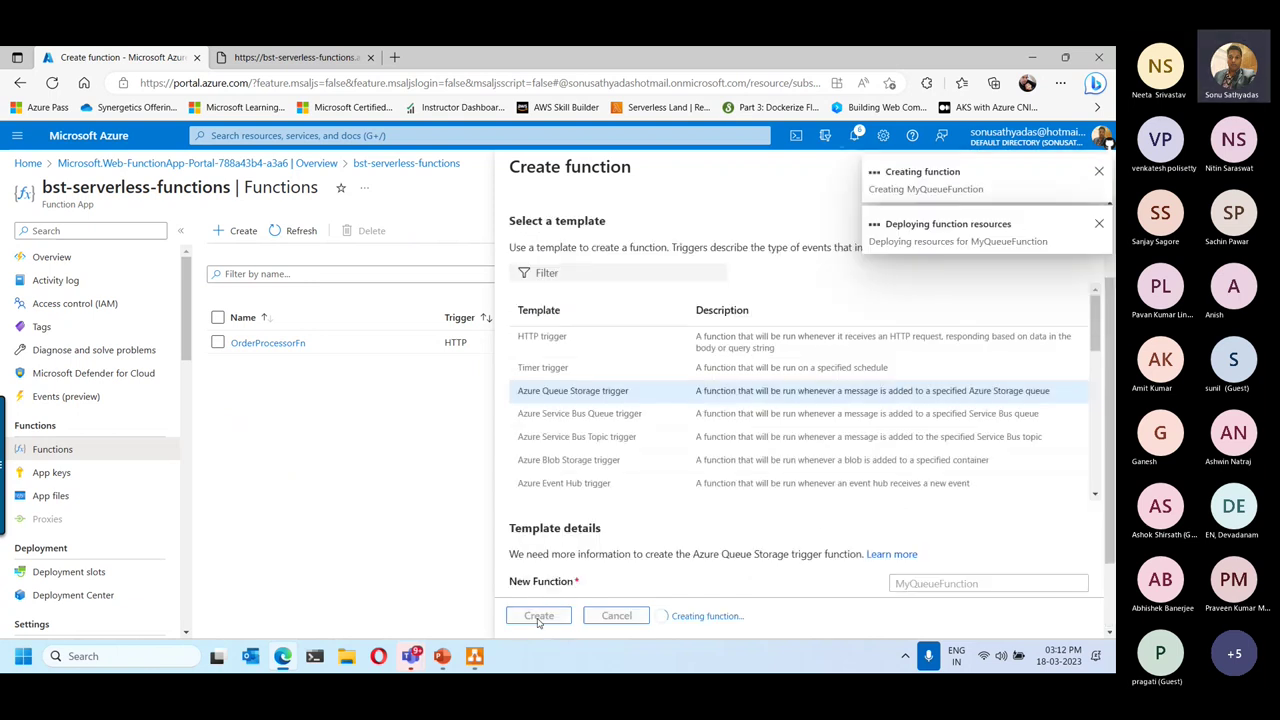
right_click(181, 64)
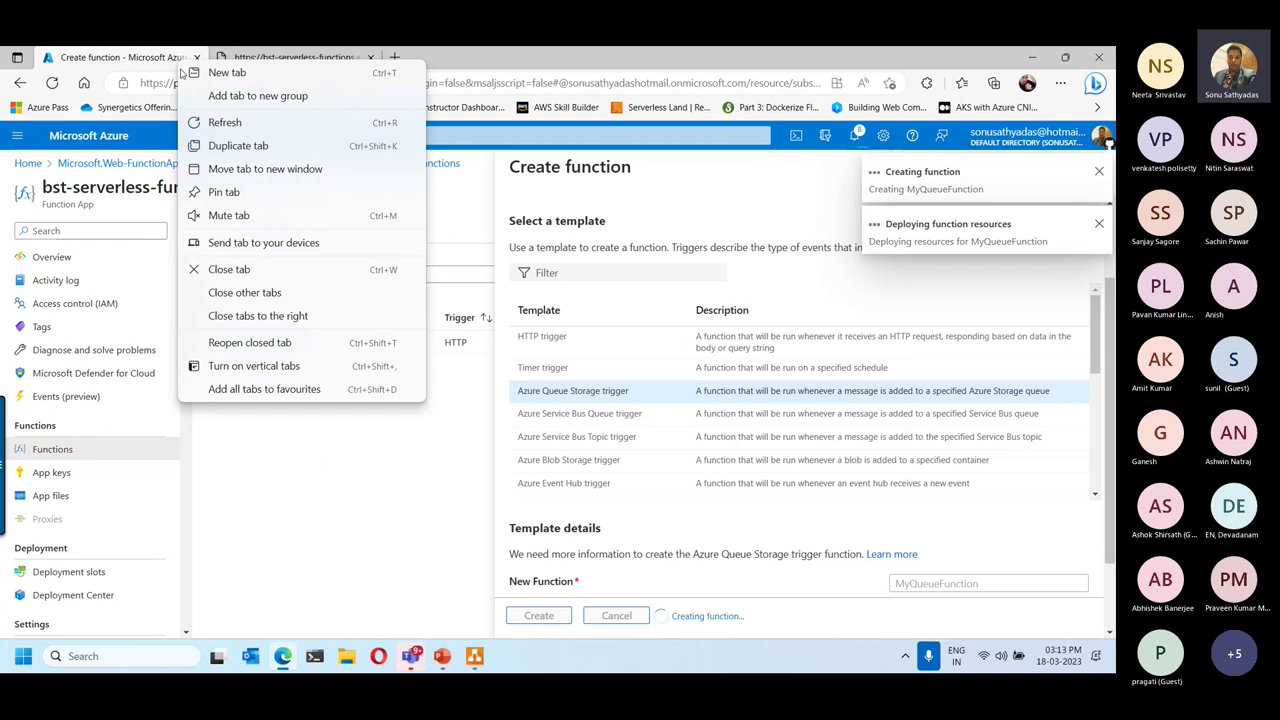
In a duplicated tab, add a queue named orders to the netstarstorage storage account.
left_click(232, 145)
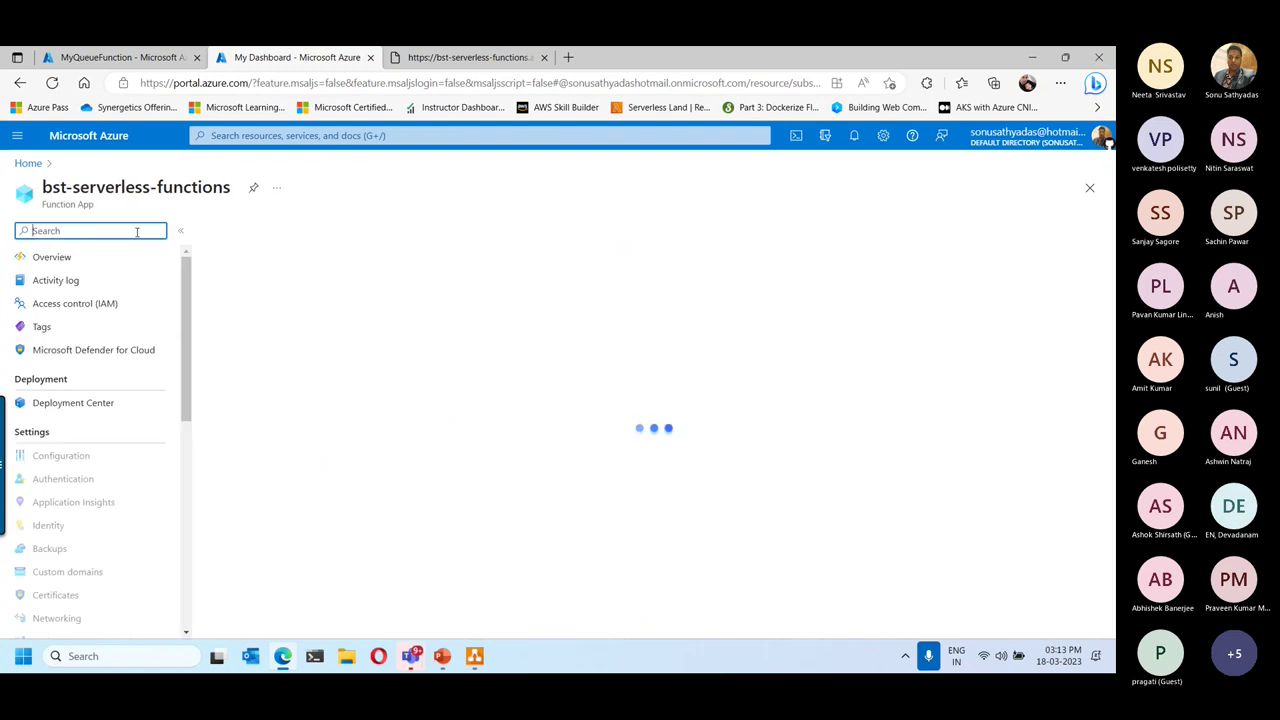
left_click(28, 163)
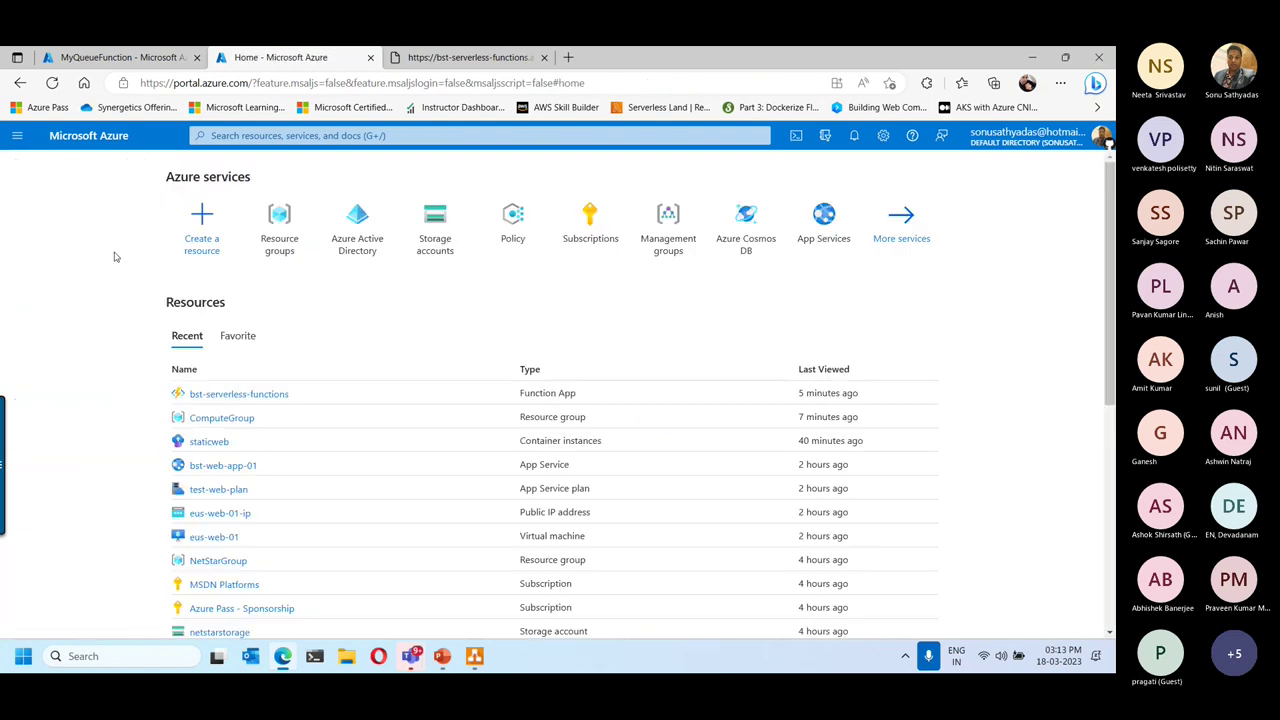
left_click(430, 222)
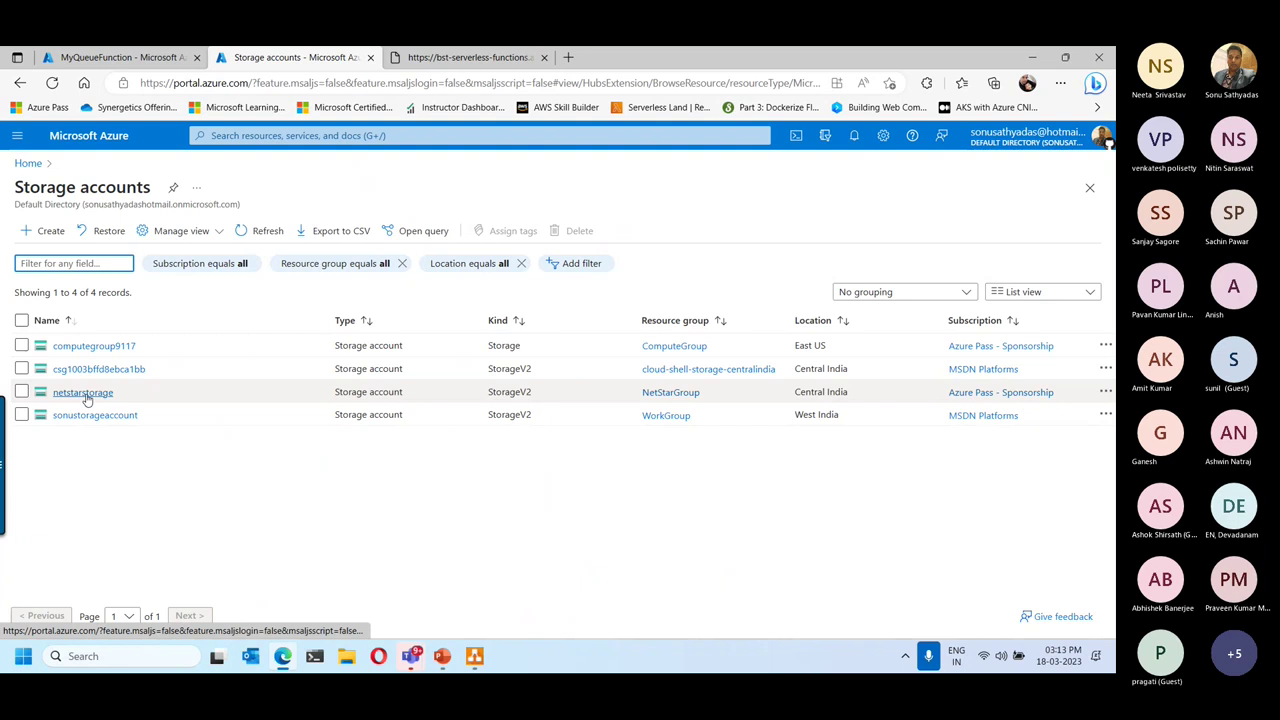
left_click(84, 393)
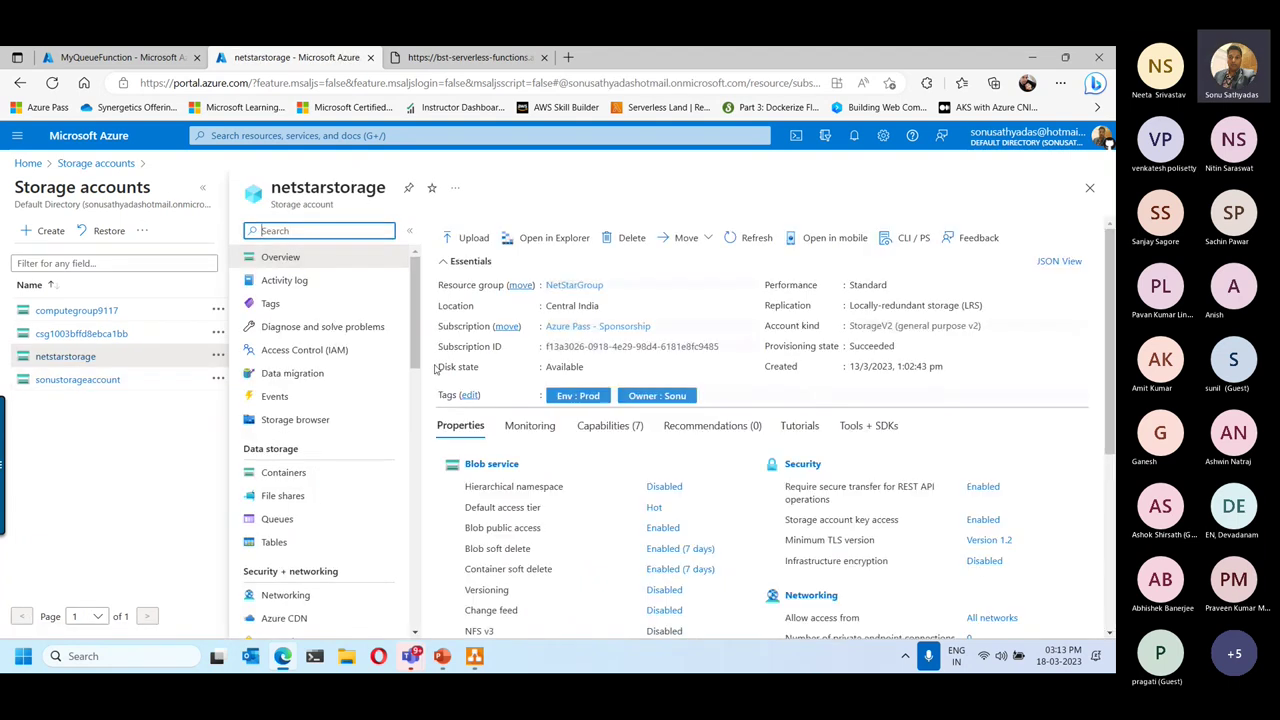
left_click(277, 519)
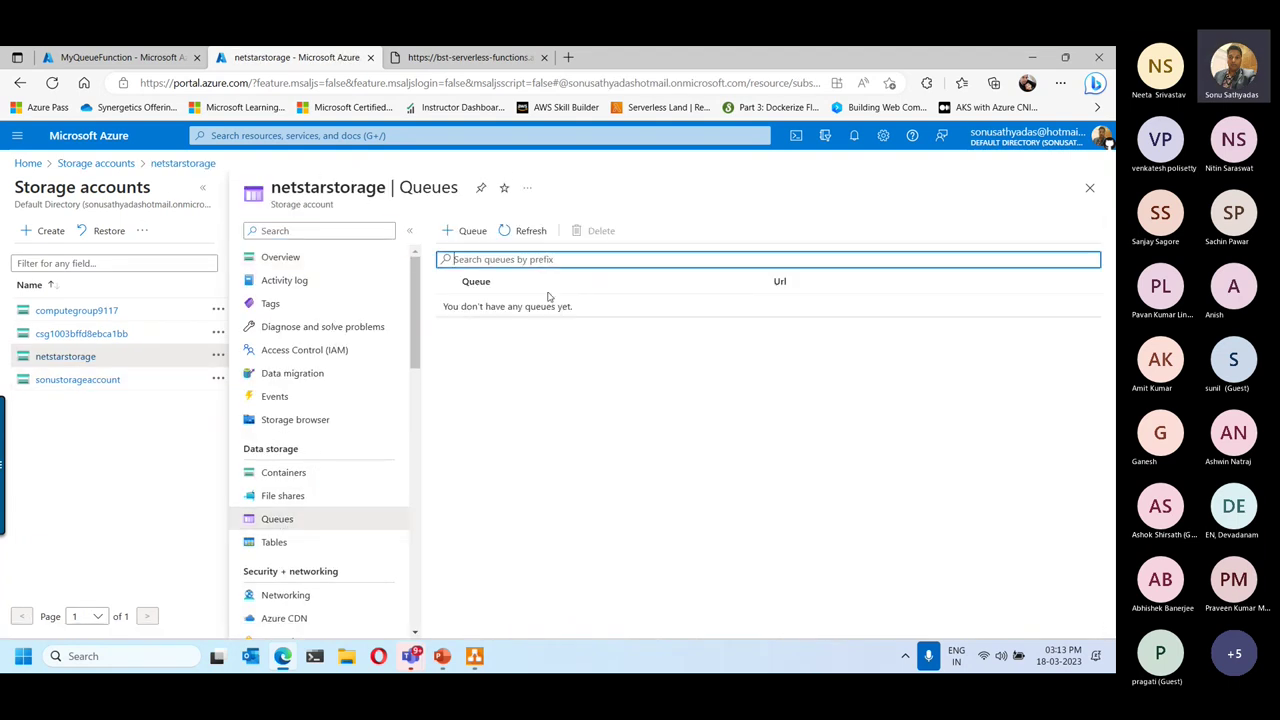
left_click(470, 230)
type("o")
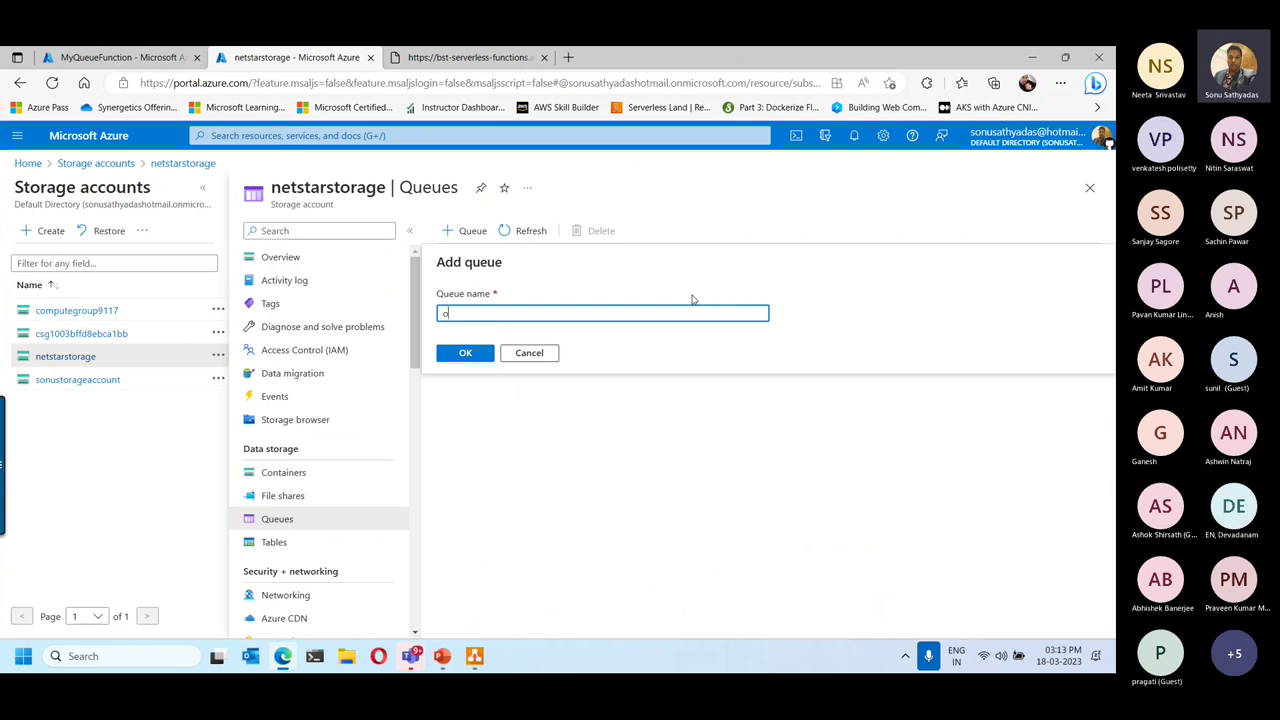
type("rders")
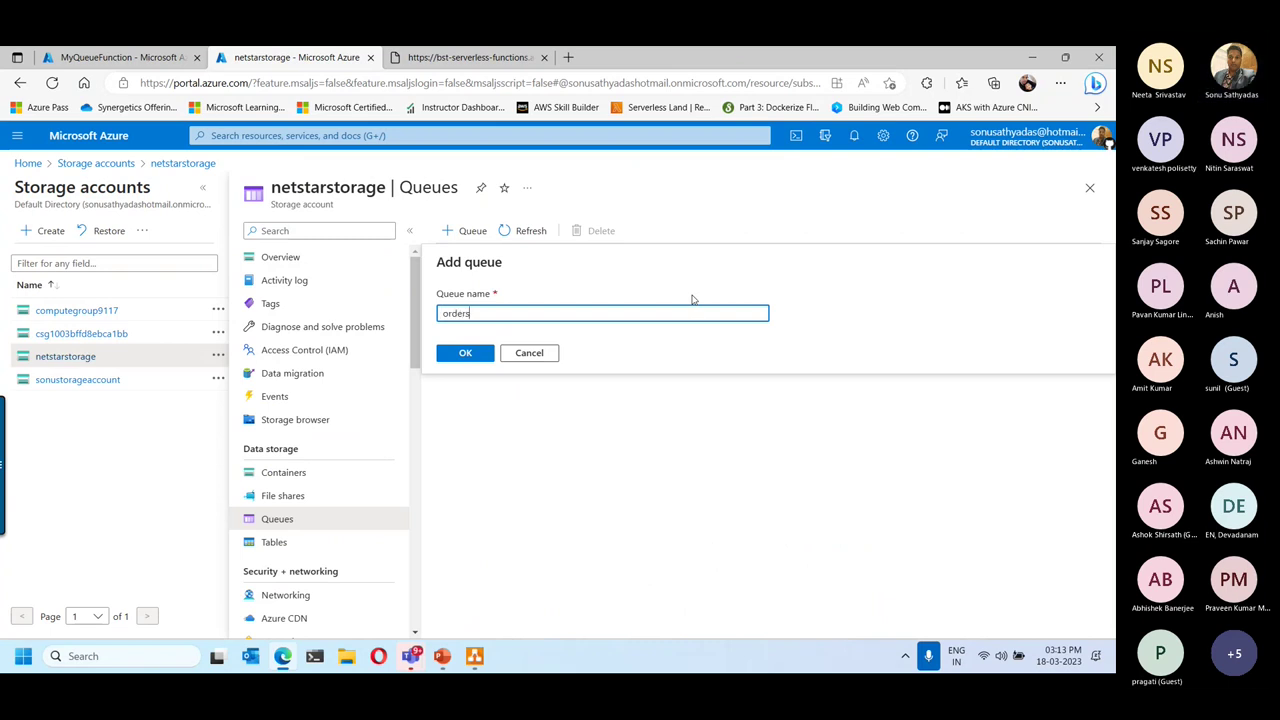
left_click(484, 355)
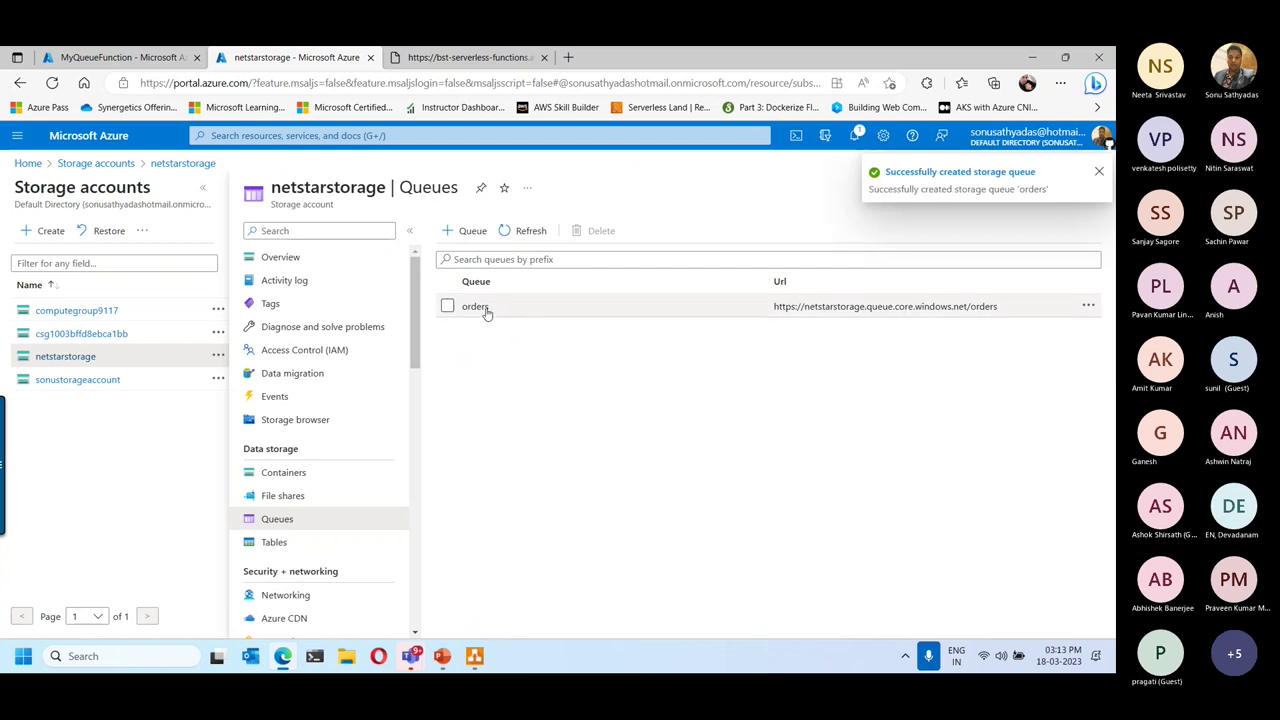
Open the orders queue, then bring up MyQueueFunction's Code + Test page.
left_click(487, 313)
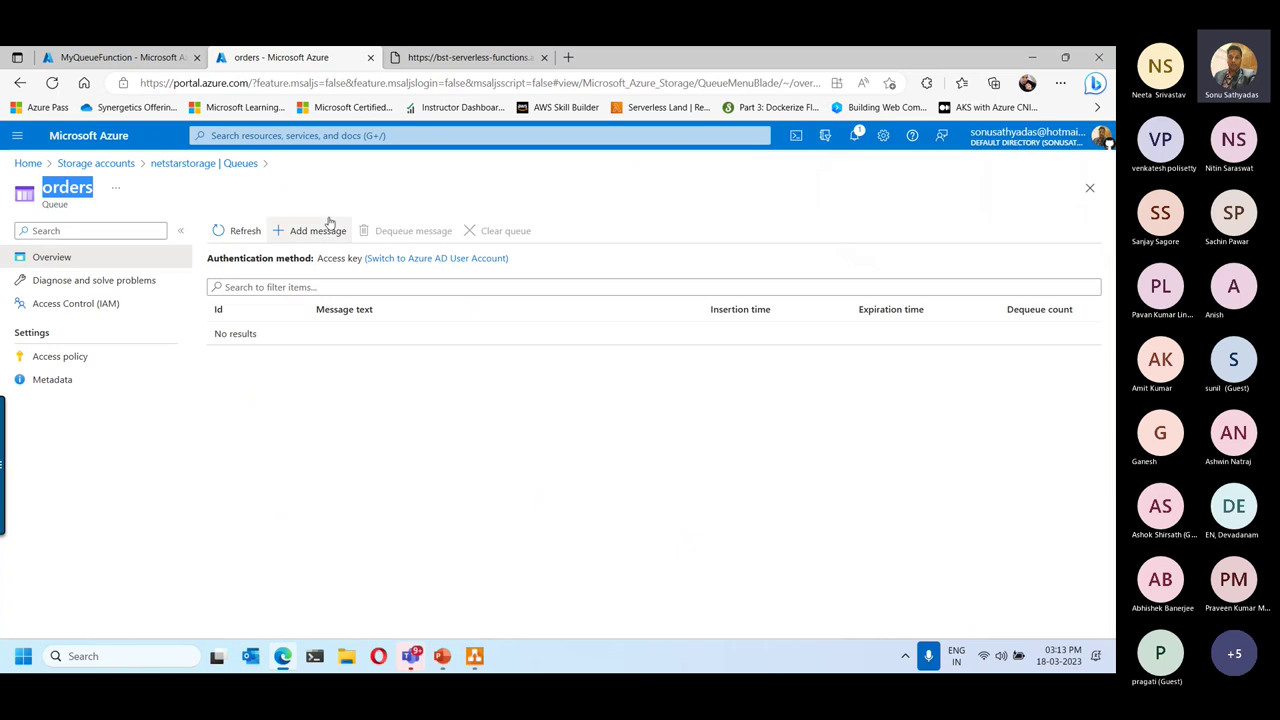
left_click(120, 57)
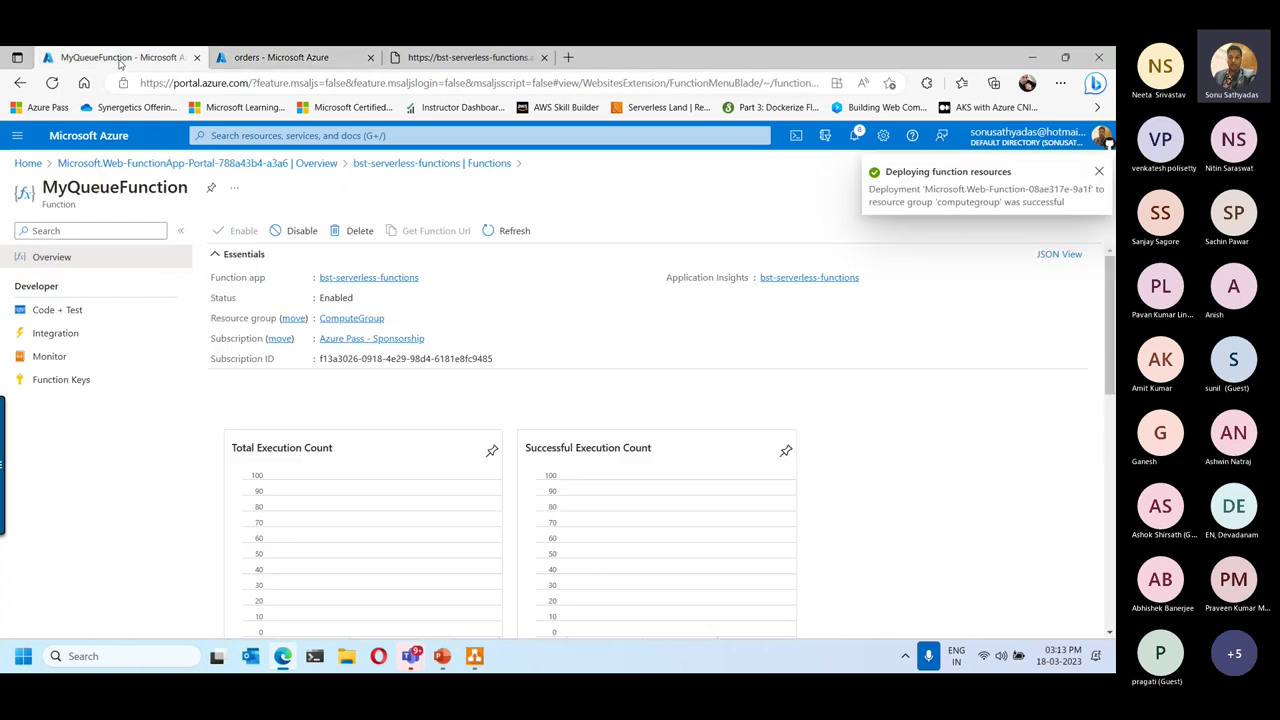
left_click(44, 311)
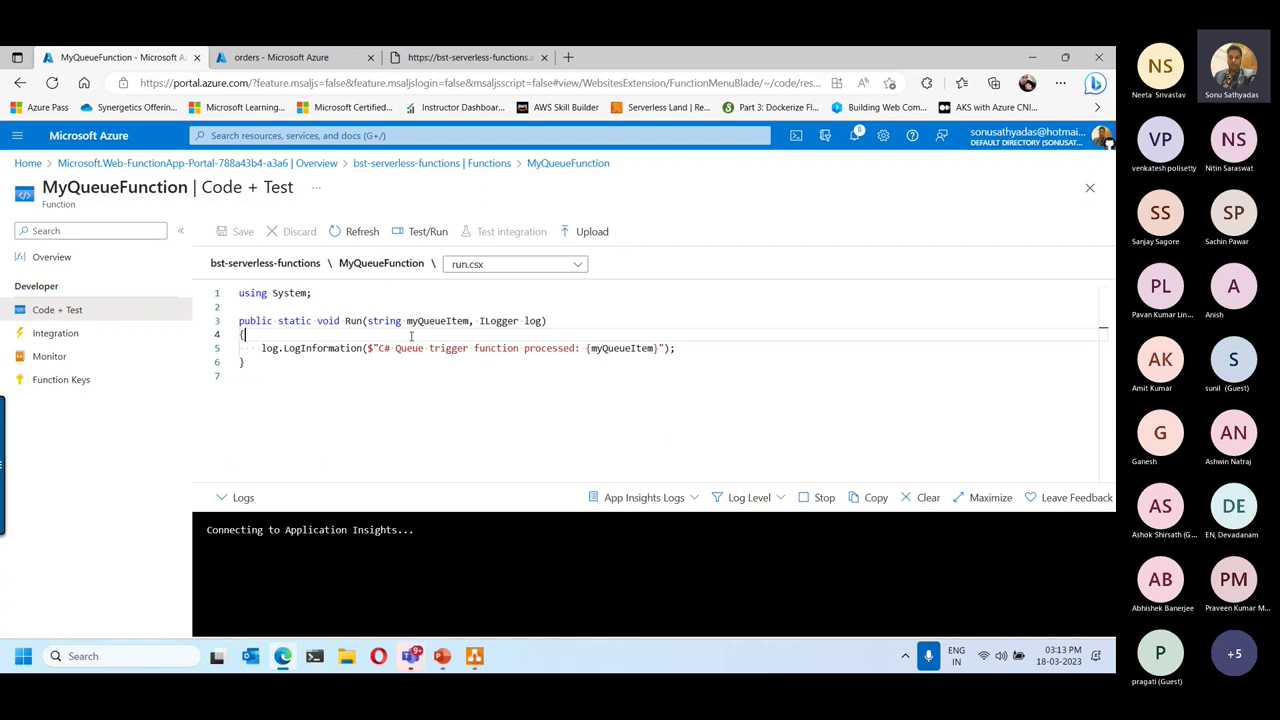
Highlight the myQueueItem parameter and its log line in run.csx, then return to the orders queue tab.
double_click(442, 320)
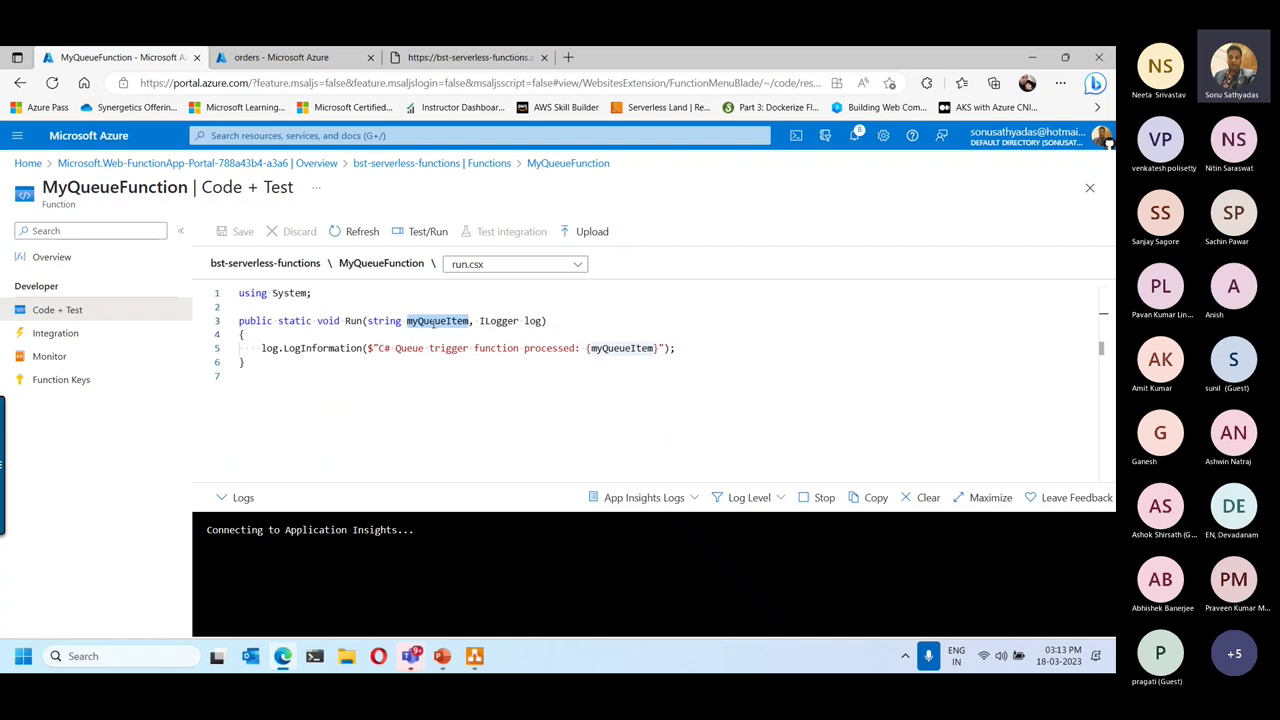
left_click_drag(262, 348, 448, 348)
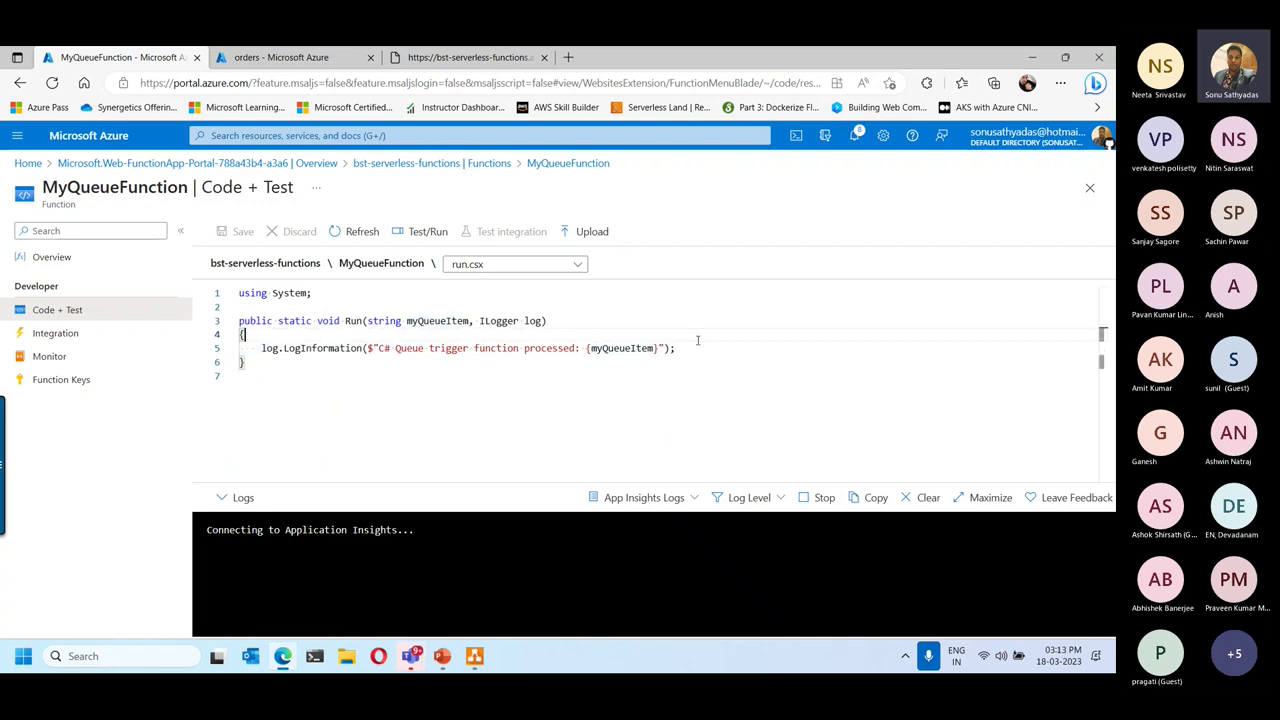
left_click_drag(699, 340, 686, 349)
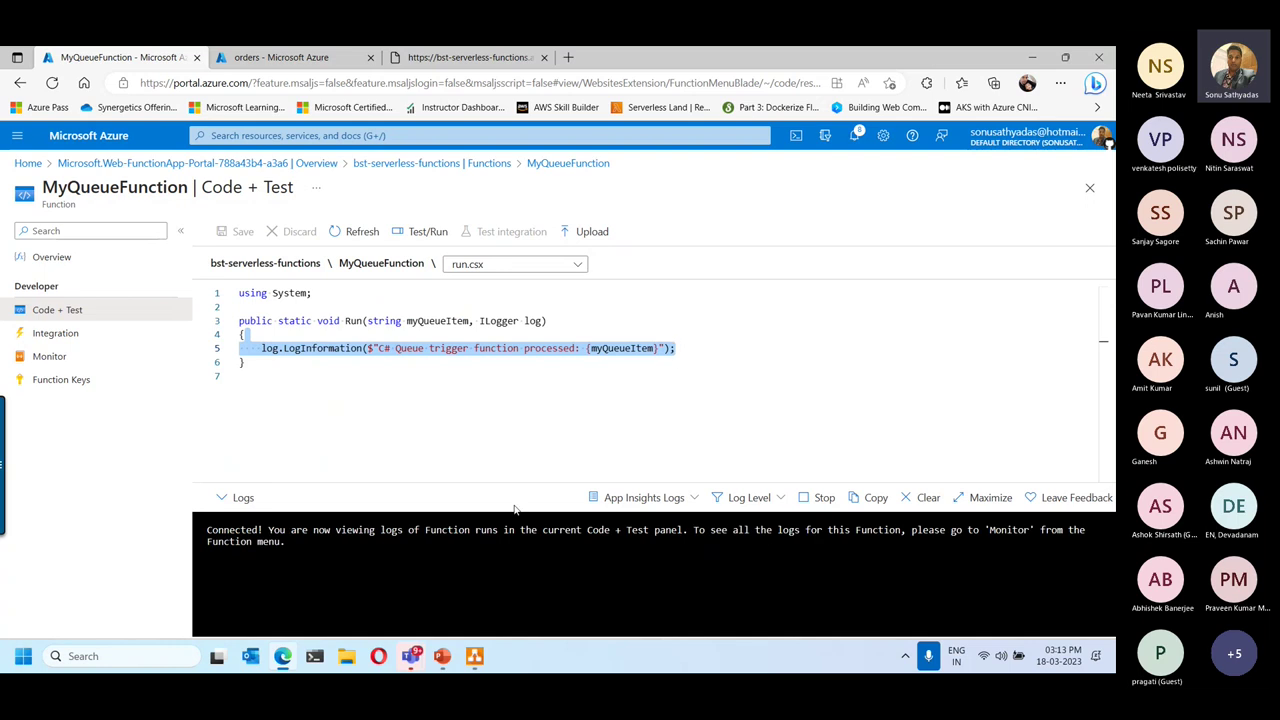
left_click(280, 57)
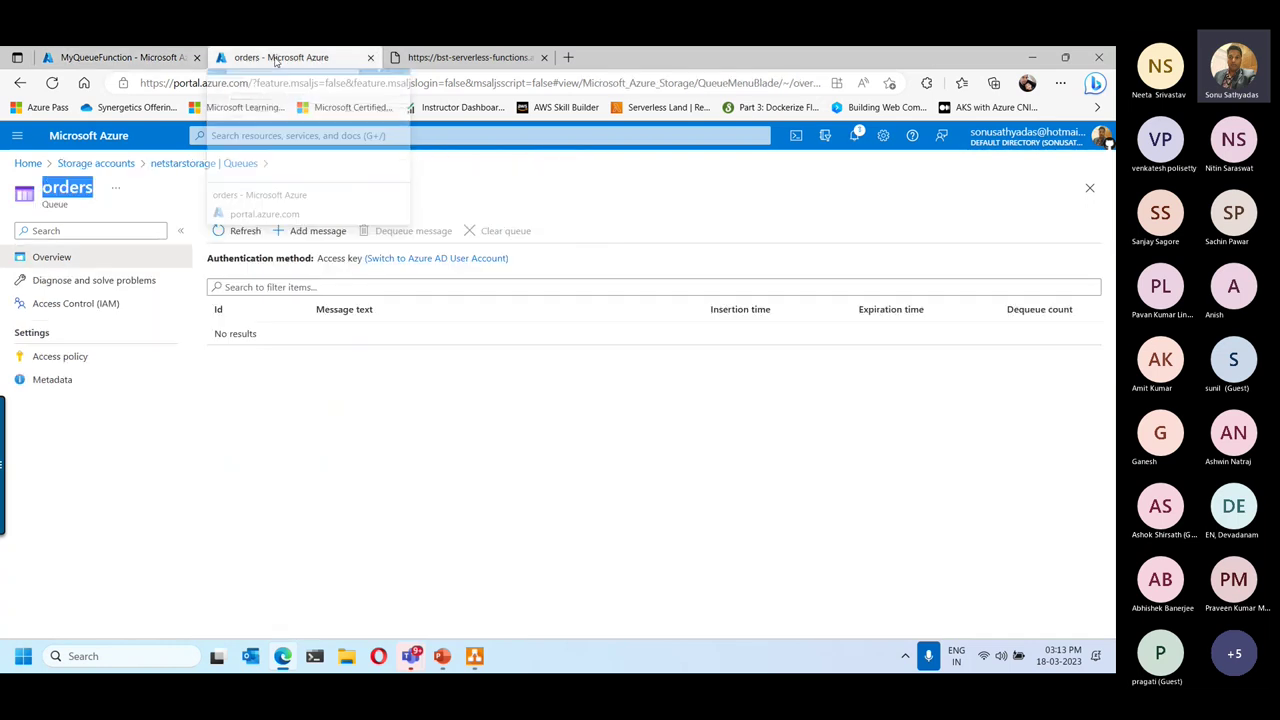
Post 'Welcome to Azure Functions' to the orders queue and refresh to confirm it was consumed.
left_click(300, 231)
type("Welcome to ")
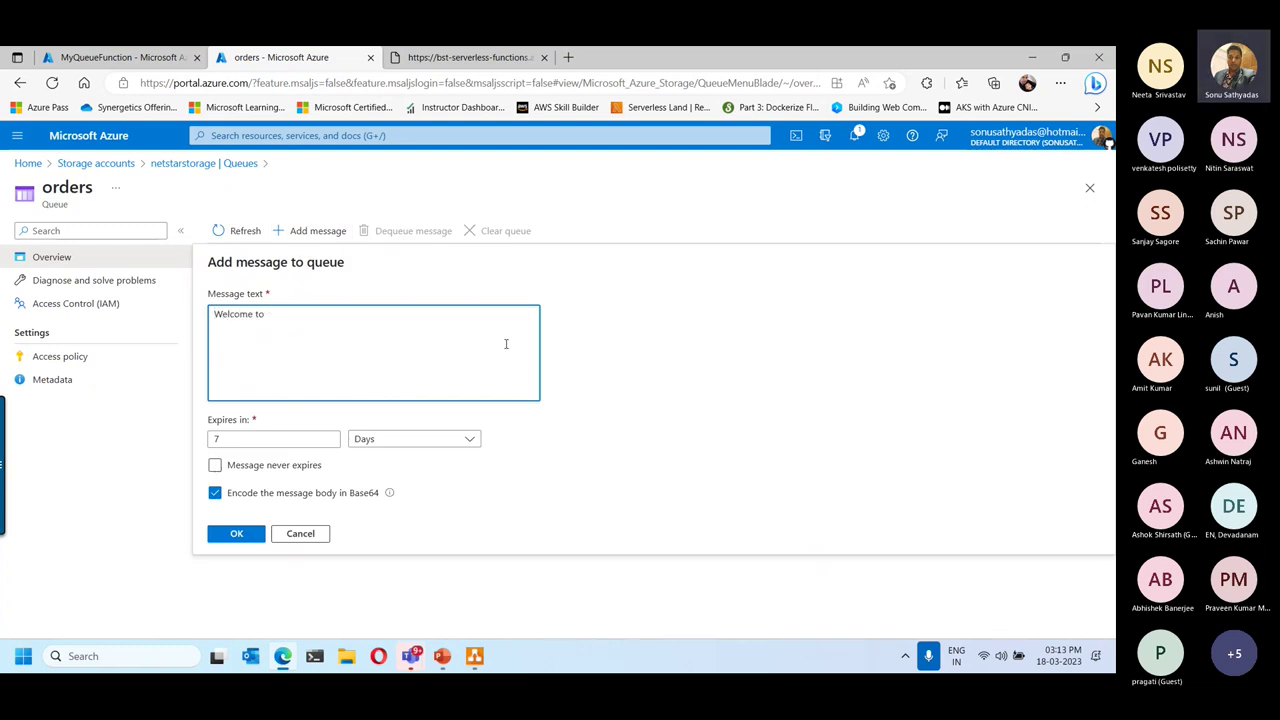
type("Azure Functions")
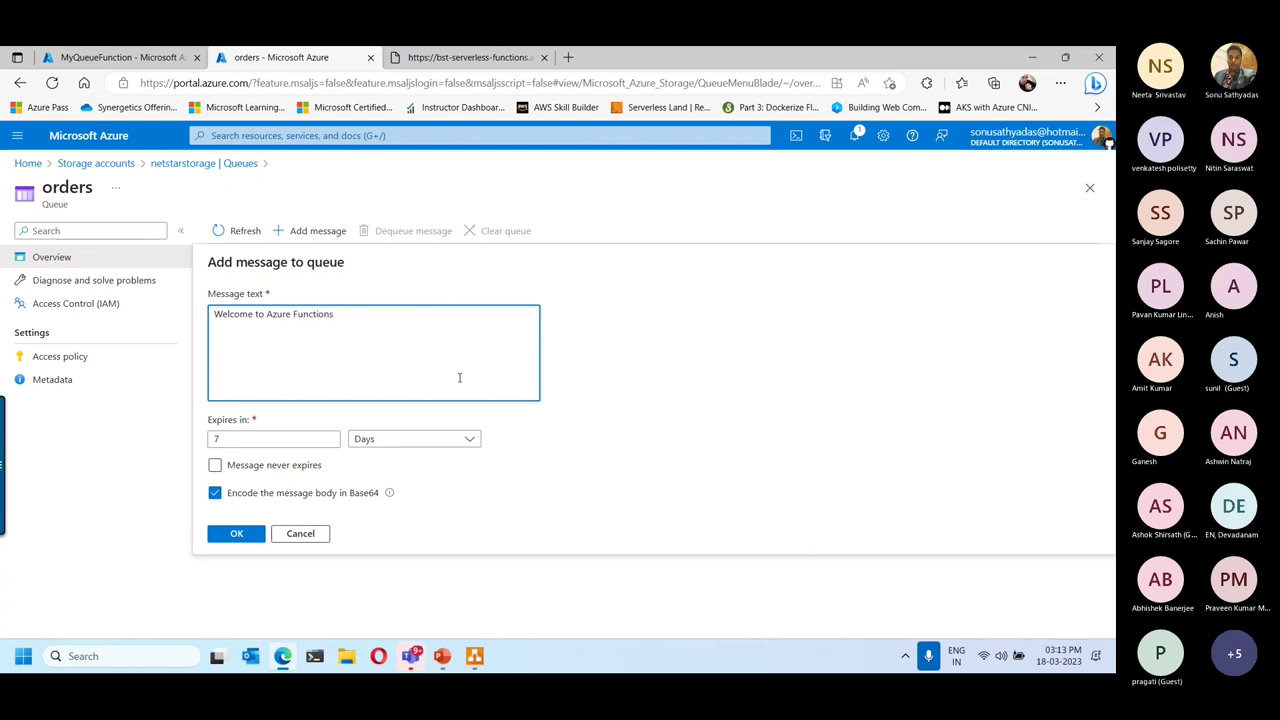
left_click(236, 535)
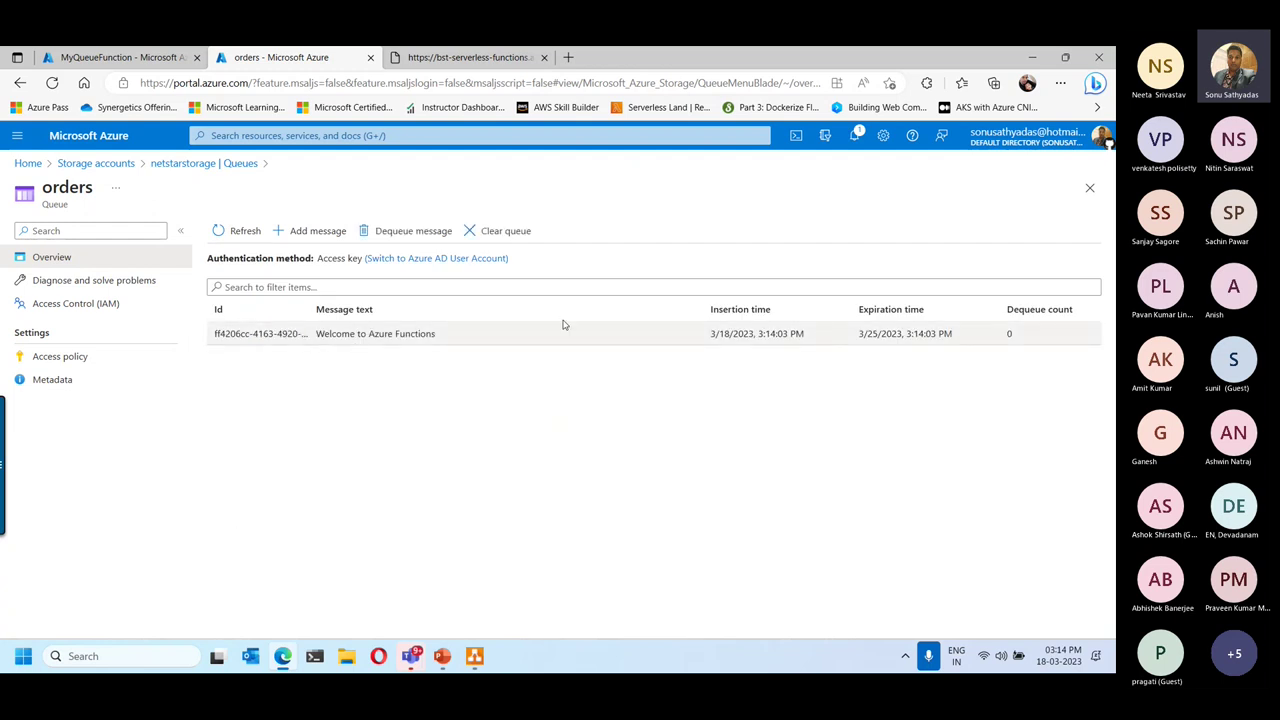
left_click(232, 231)
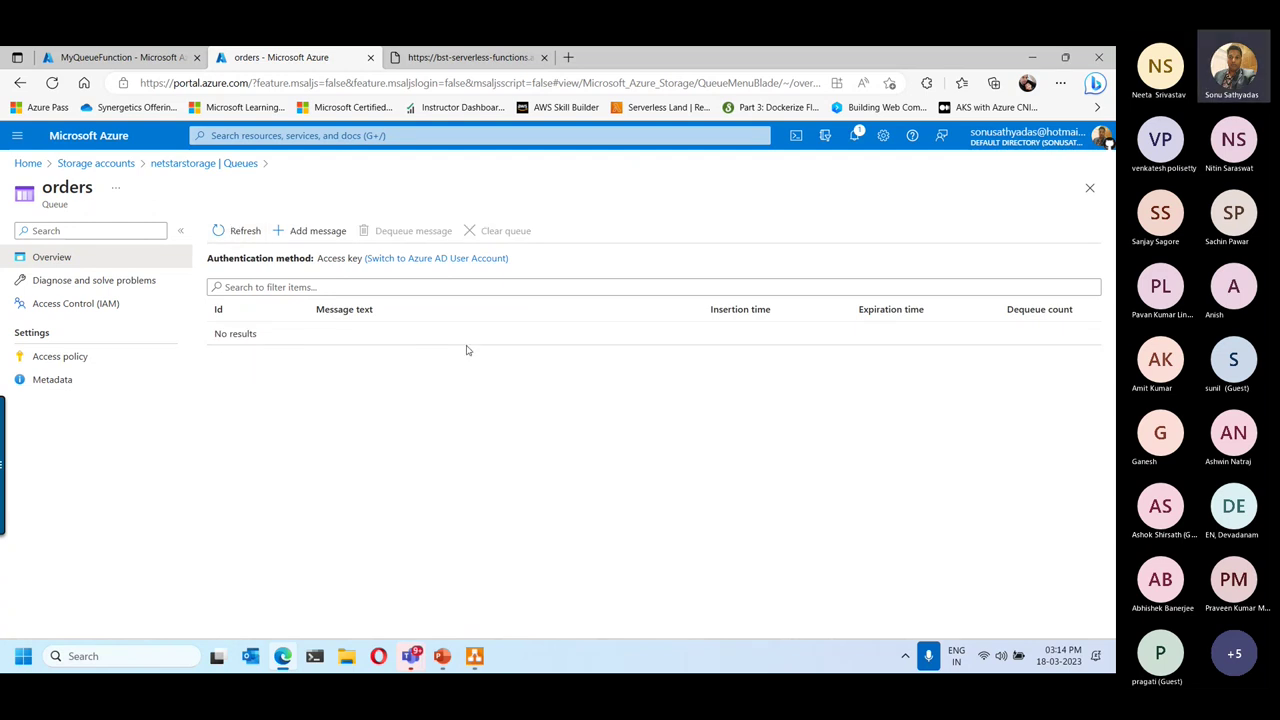
left_click(115, 57)
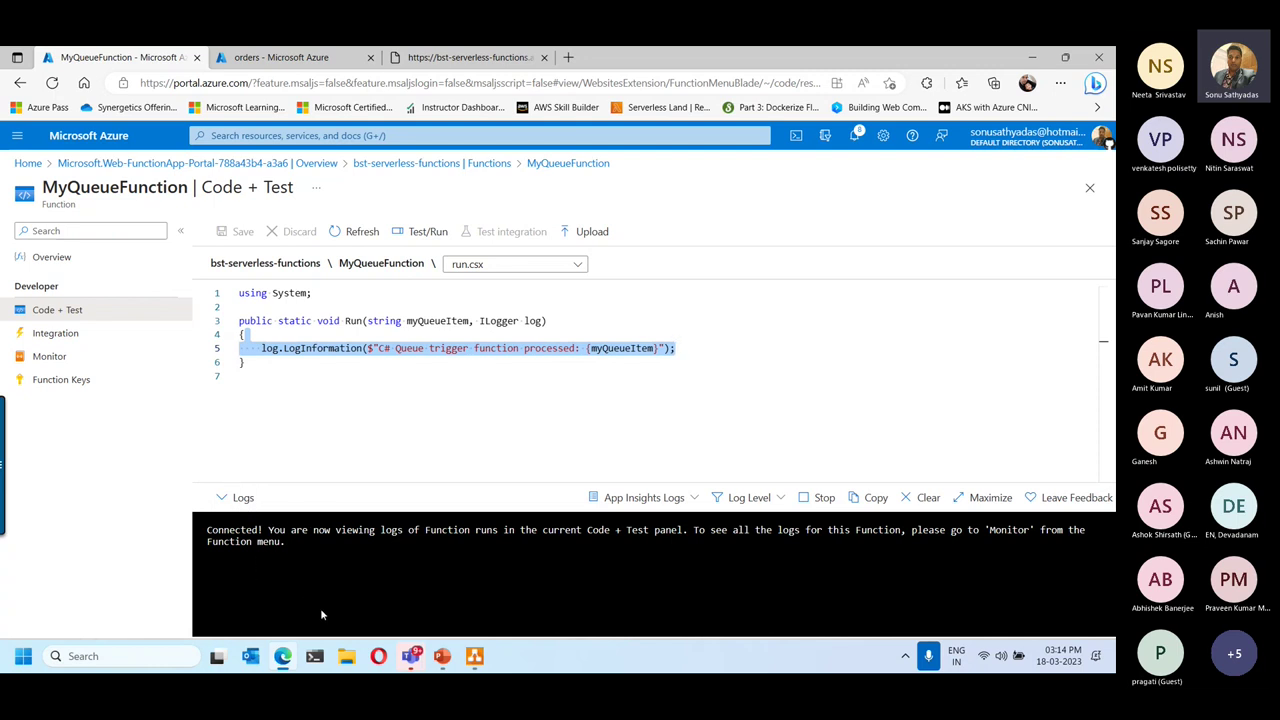
Start MyQueueFunction's live log stream in Monitor, then go back to the empty orders queue.
left_click(43, 358)
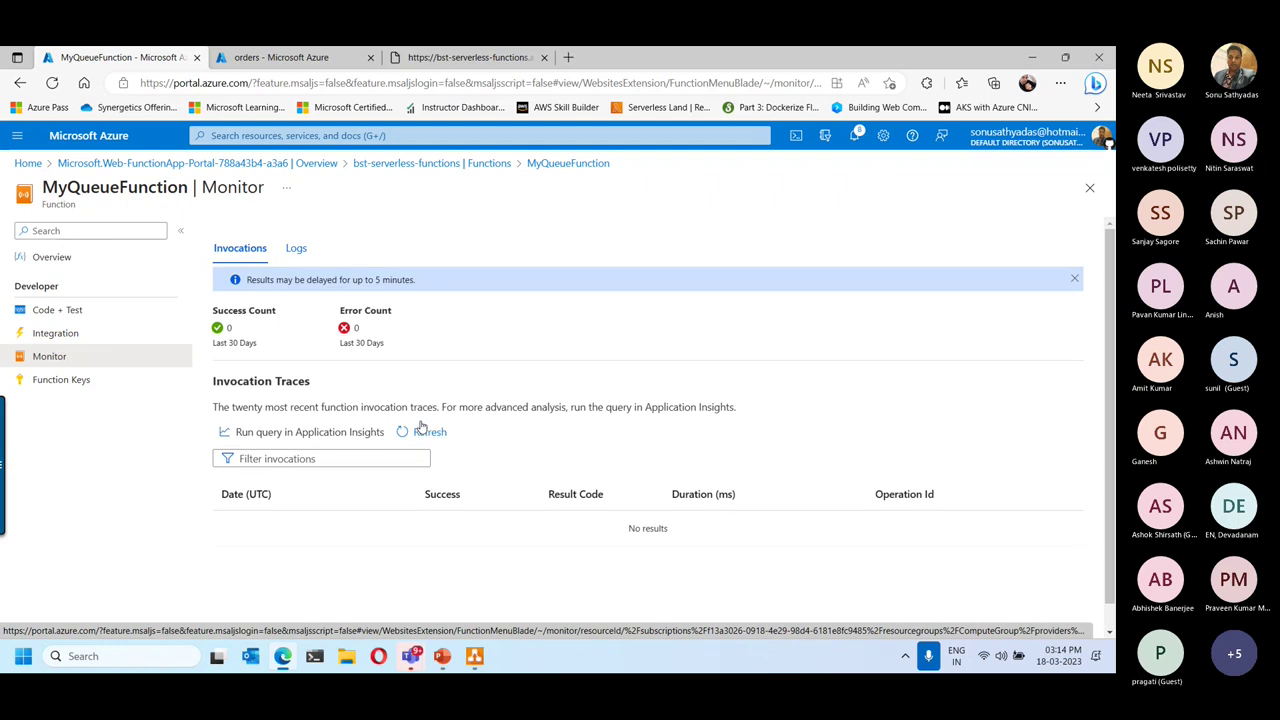
left_click(297, 252)
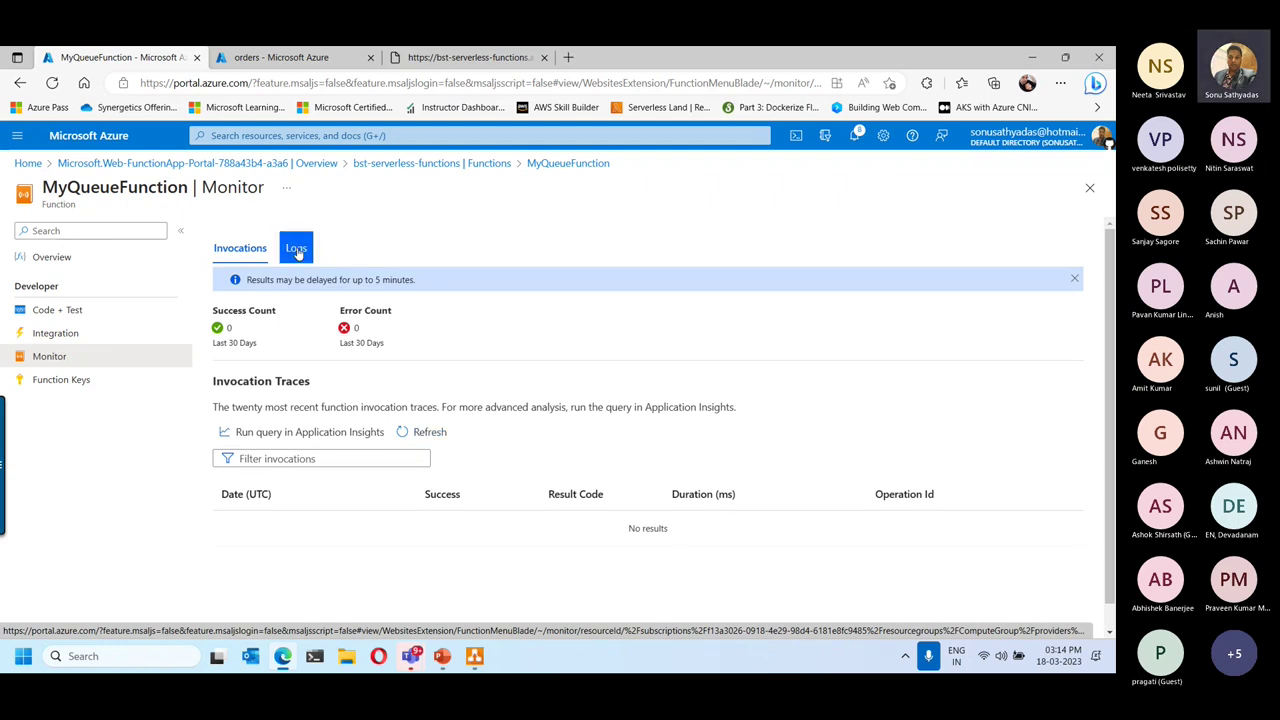
left_click(240, 254)
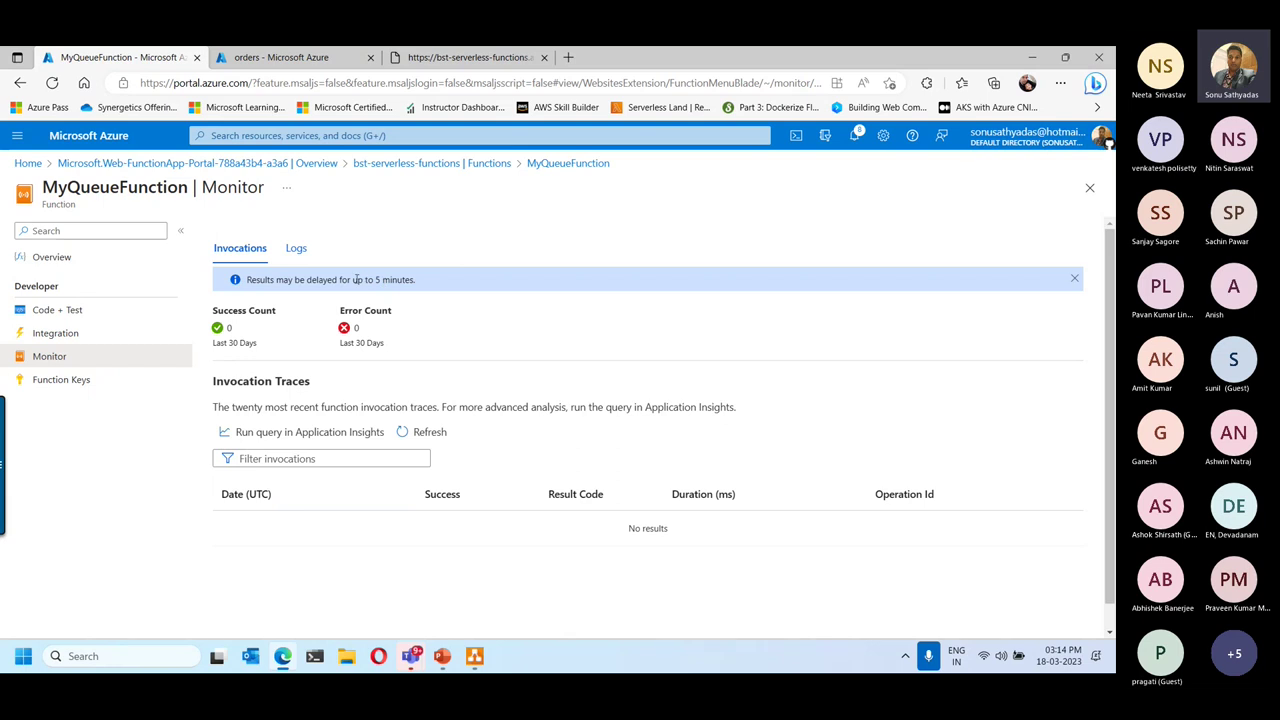
left_click_drag(353, 280, 416, 280)
left_click(296, 248)
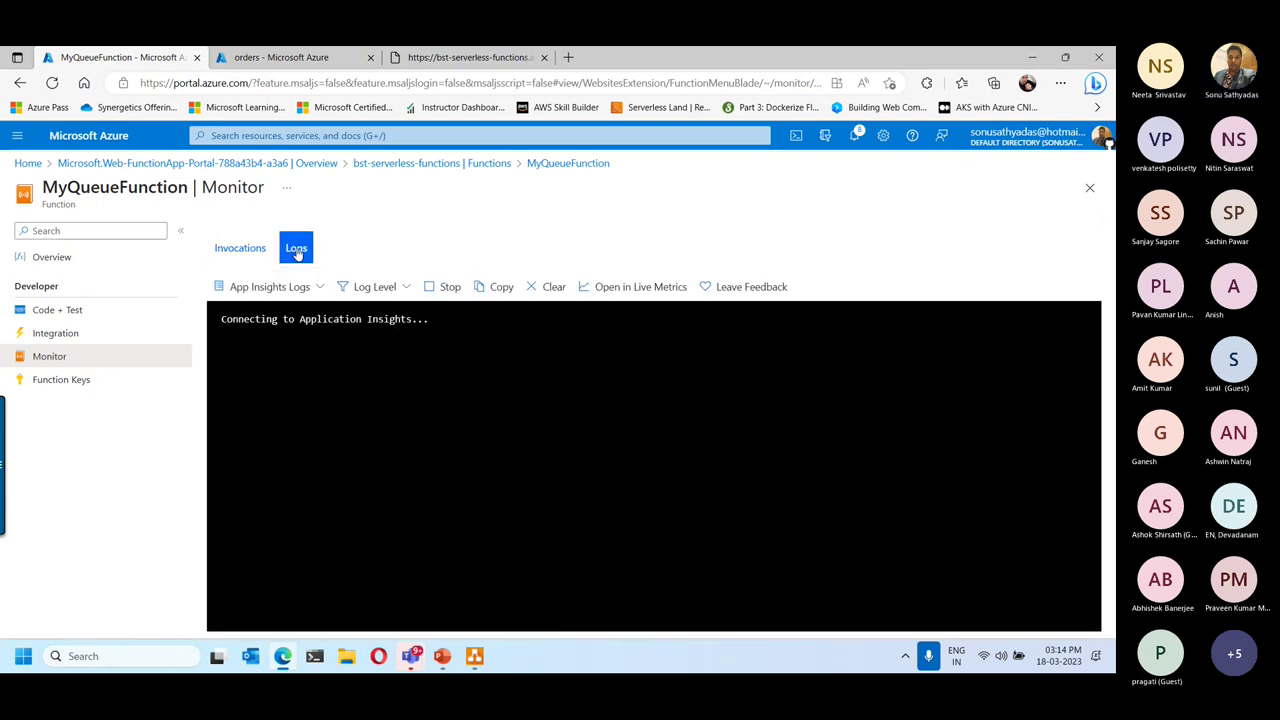
left_click(290, 57)
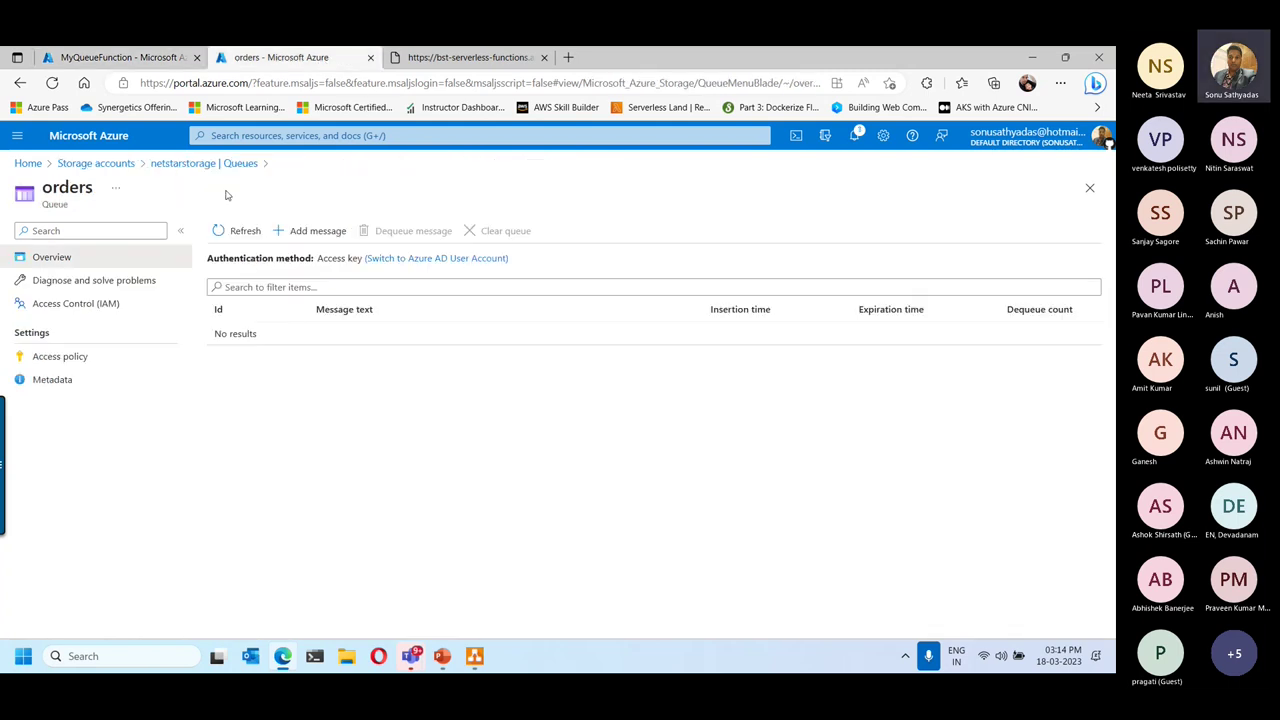
Replace the message text with 'How Are YOU?', post it to orders, and return to the log stream.
left_click(305, 231)
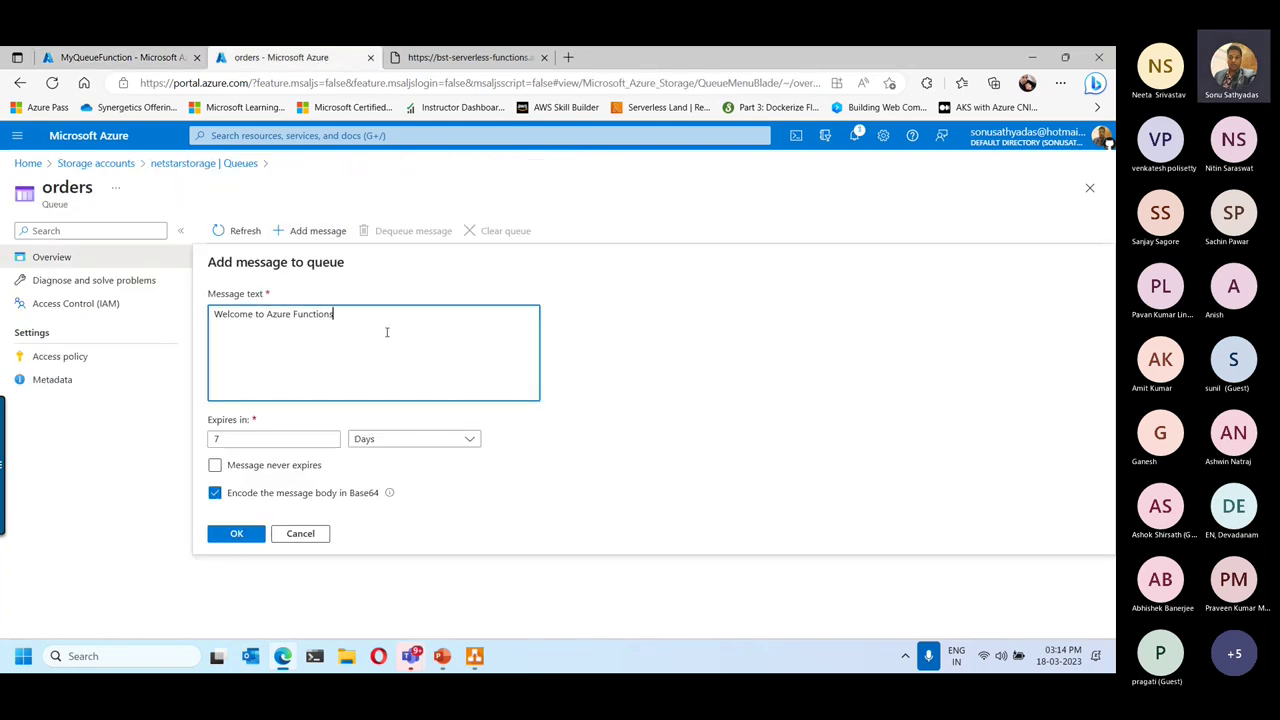
left_click_drag(386, 332, 166, 344)
key("BackSpace")
type("How Are YOU?")
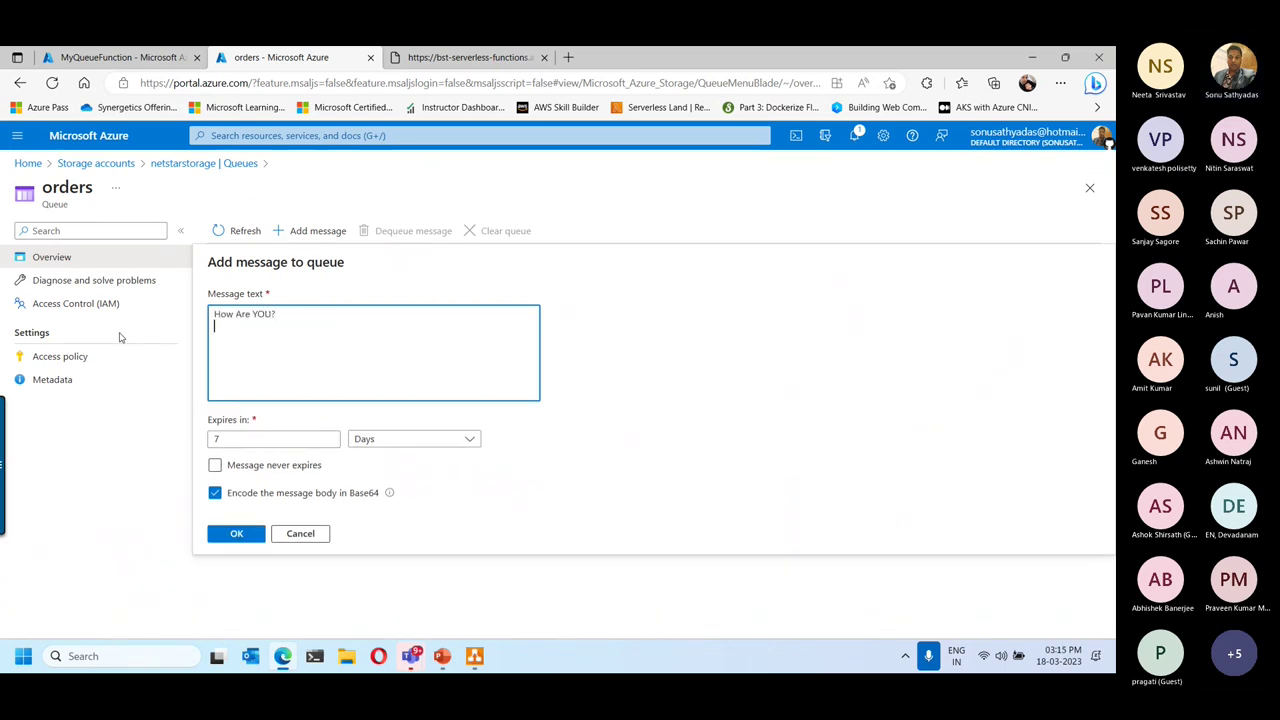
left_click(228, 533)
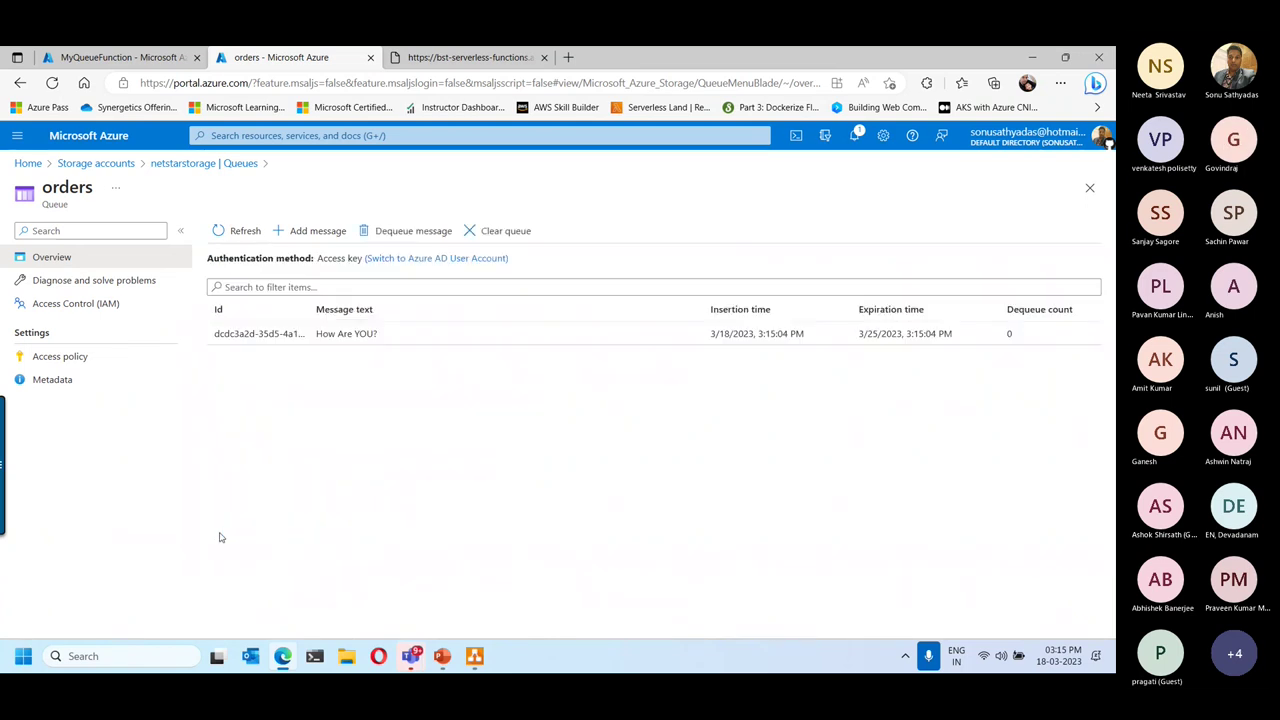
left_click(120, 57)
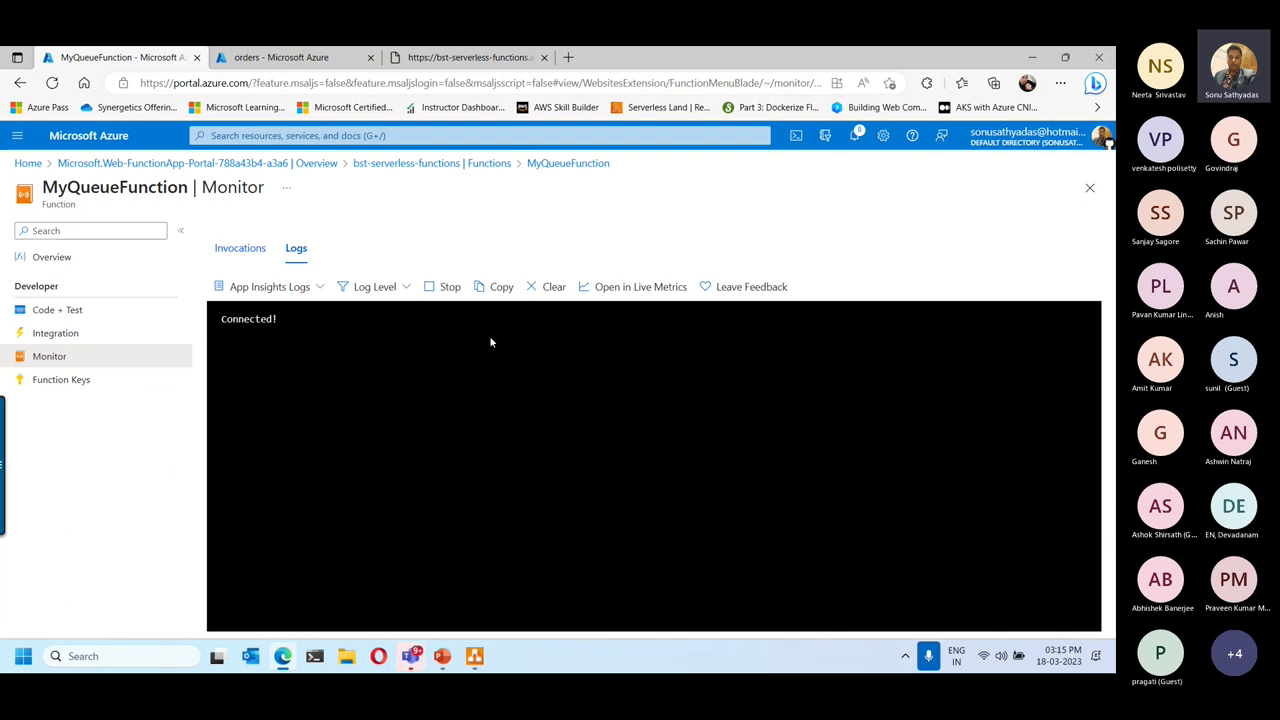
Refresh MyQueueFunction's still-empty invocation list, then open Code + Test with an enlarged log pane.
left_click(249, 249)
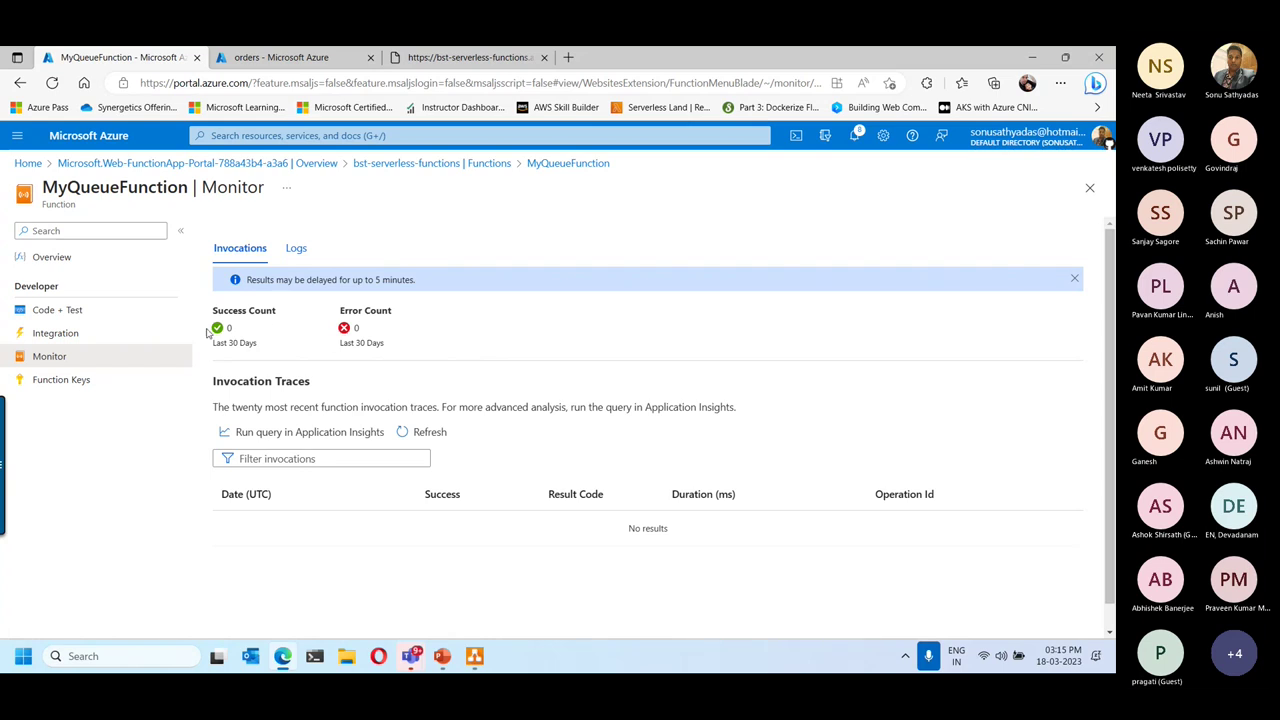
left_click(436, 433)
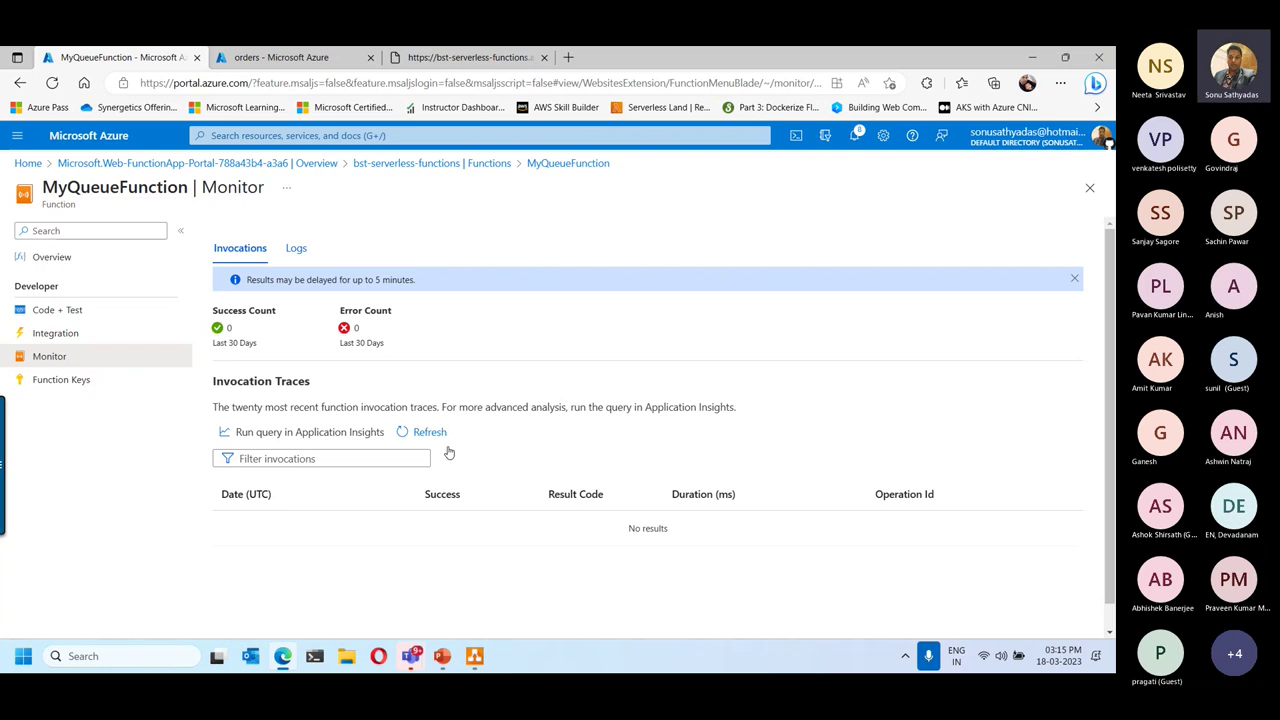
left_click_drag(307, 280, 410, 281)
left_click(78, 312)
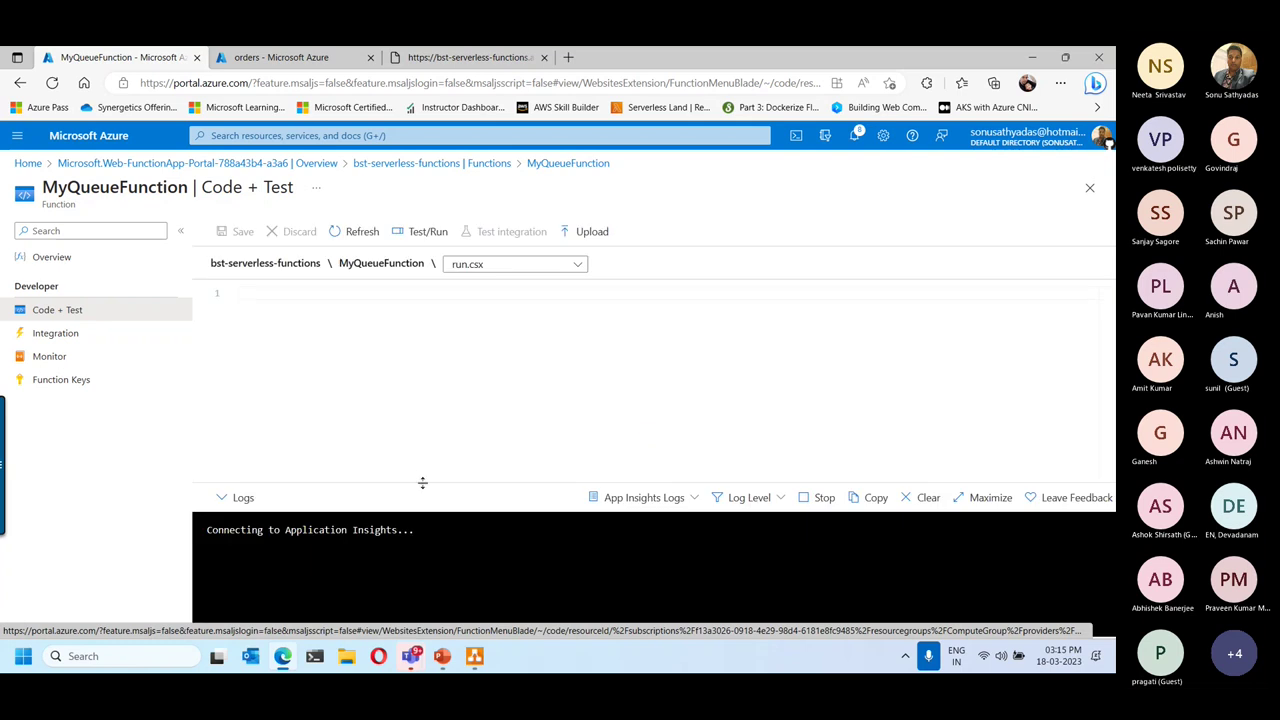
left_click_drag(420, 386, 417, 354)
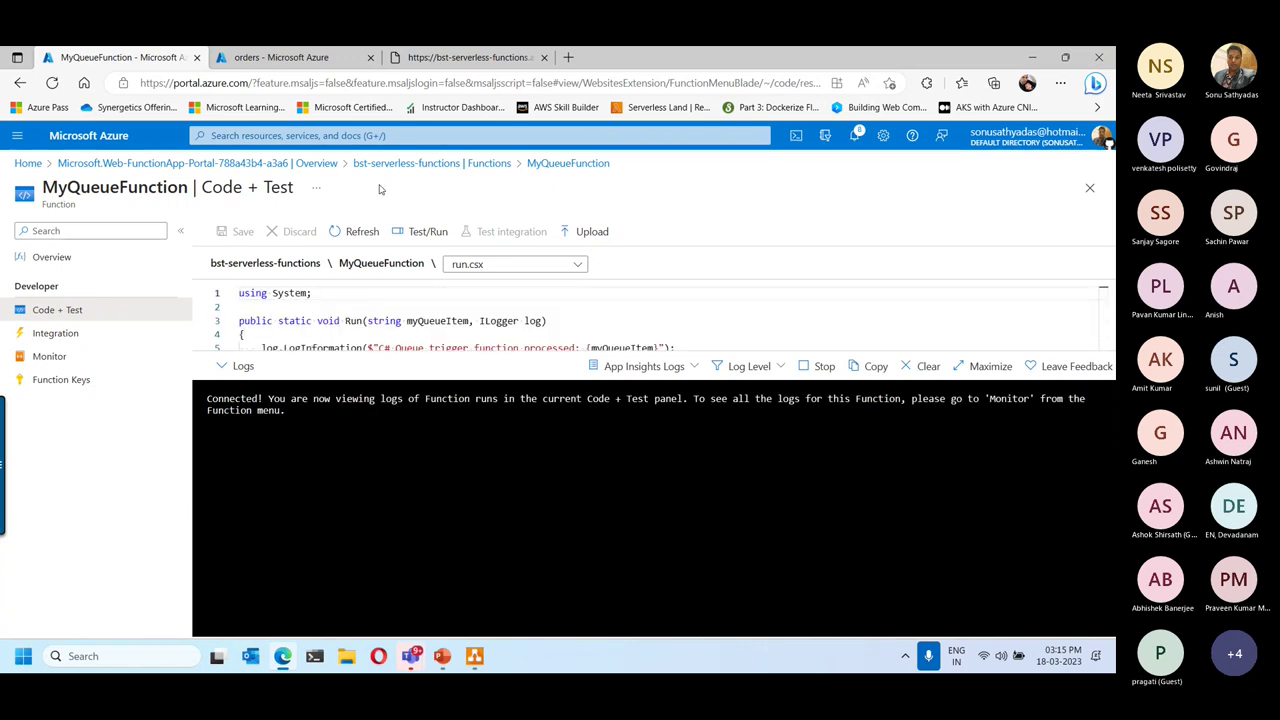
Post another 'How Are YOU?' message to orders and refresh until the queue shows no results.
left_click(377, 52)
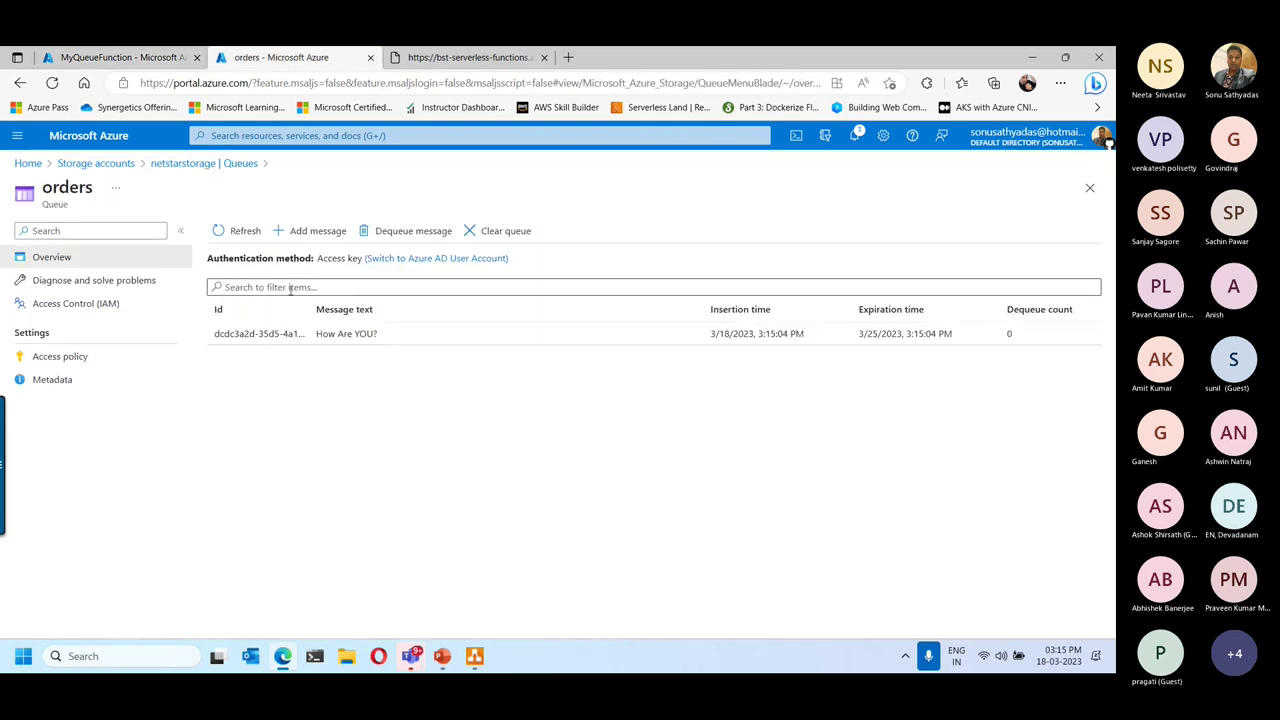
left_click(240, 231)
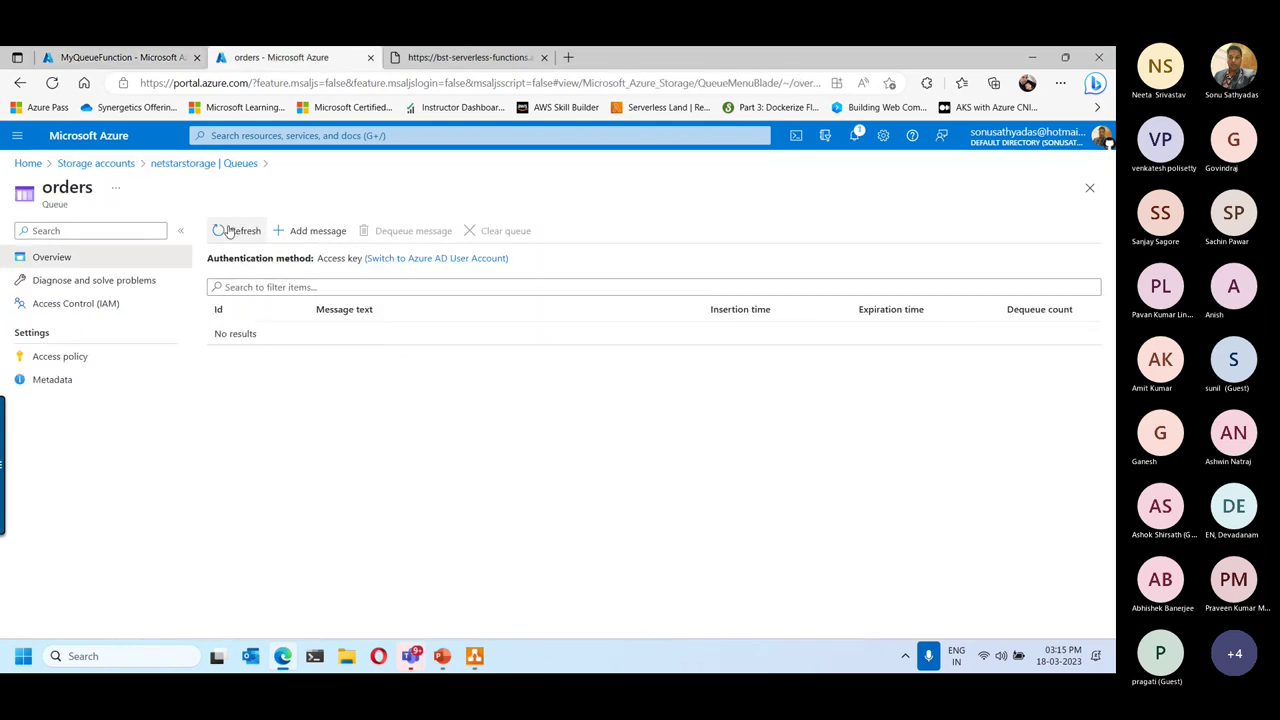
left_click(301, 231)
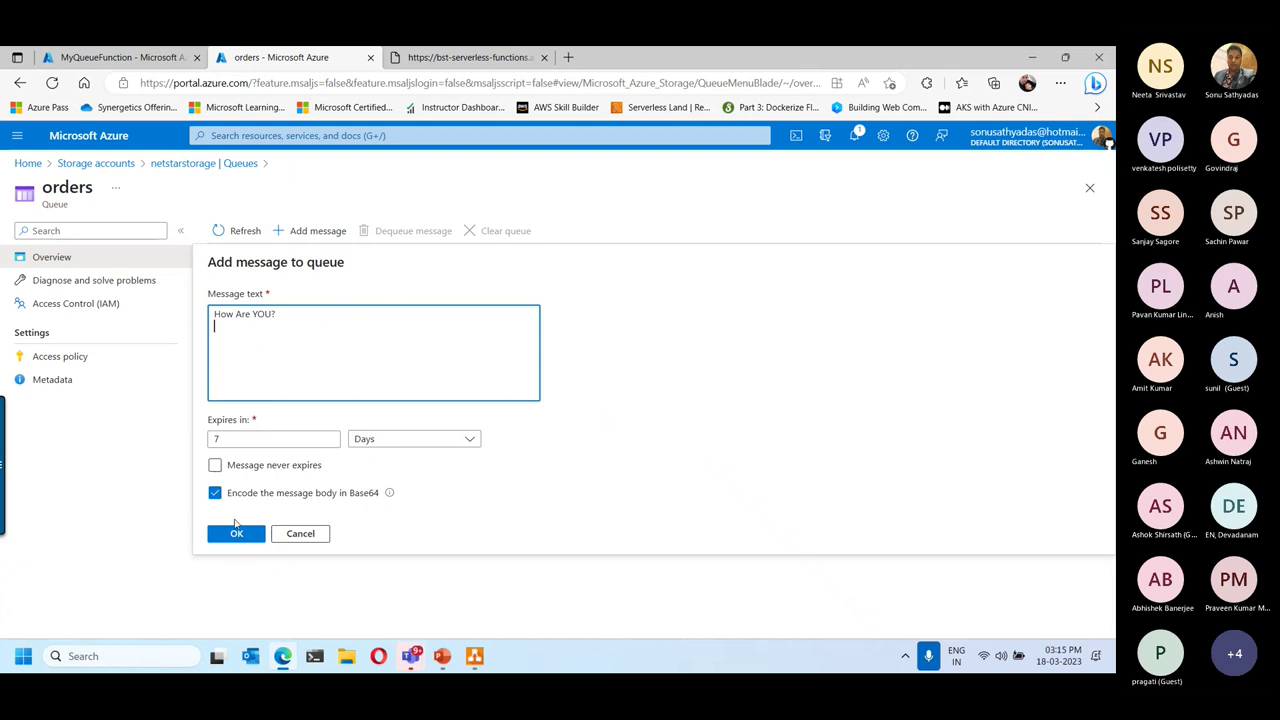
left_click(234, 537)
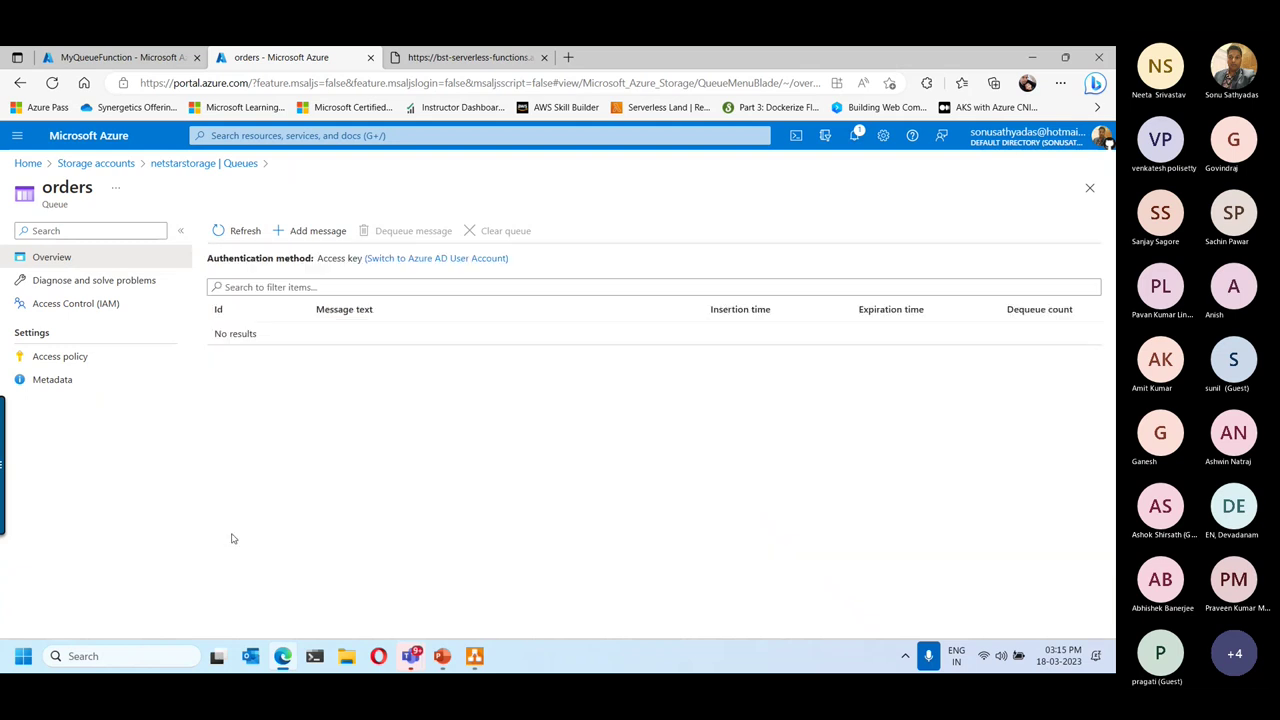
left_click(238, 231)
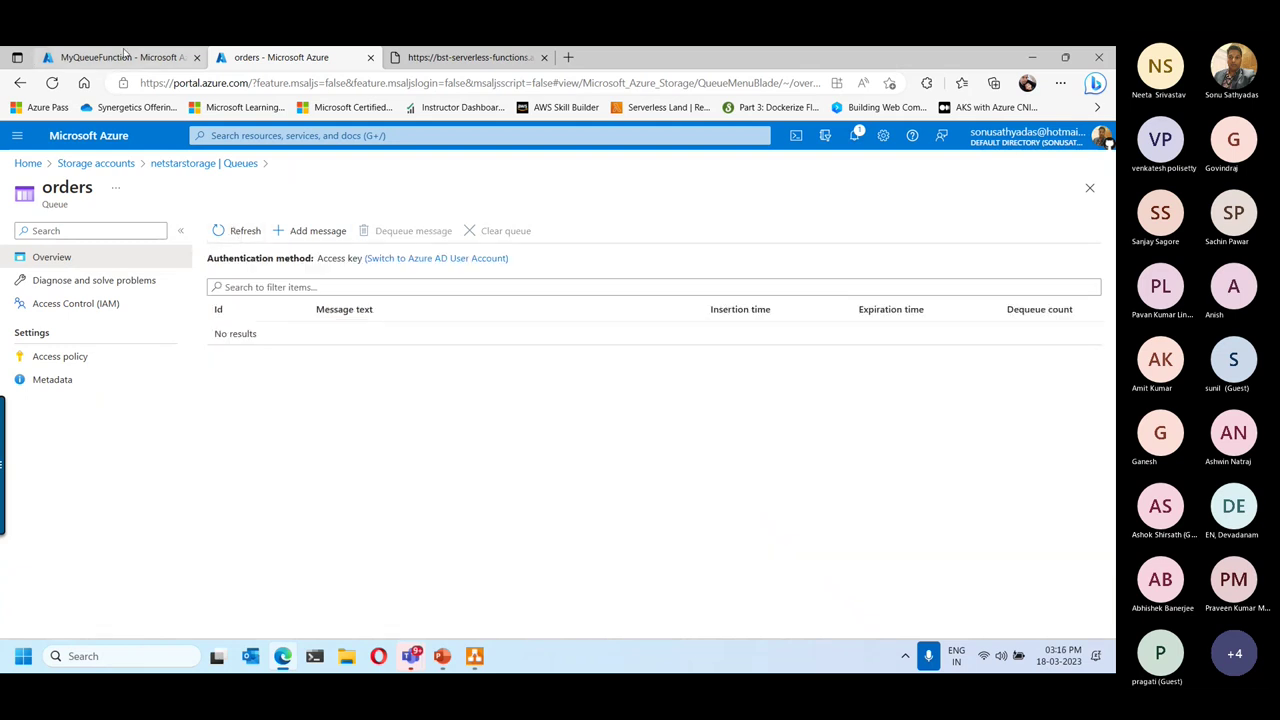
left_click(119, 59)
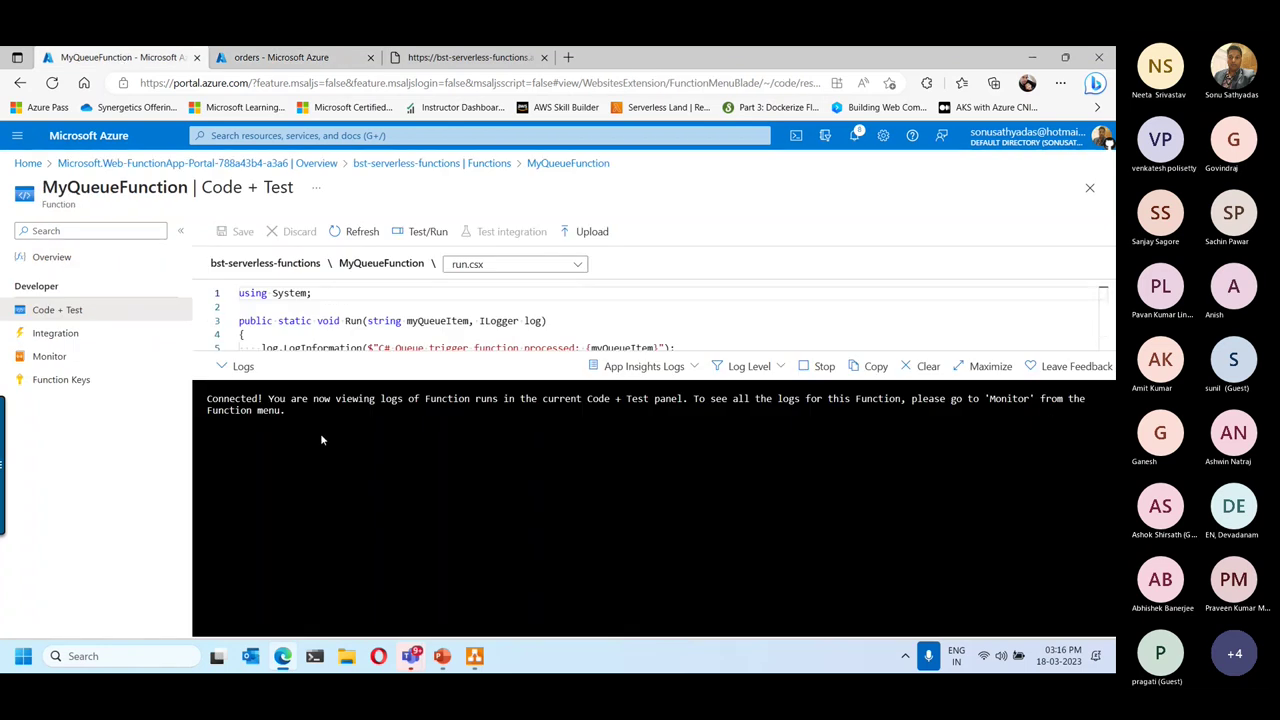
left_click(50, 358)
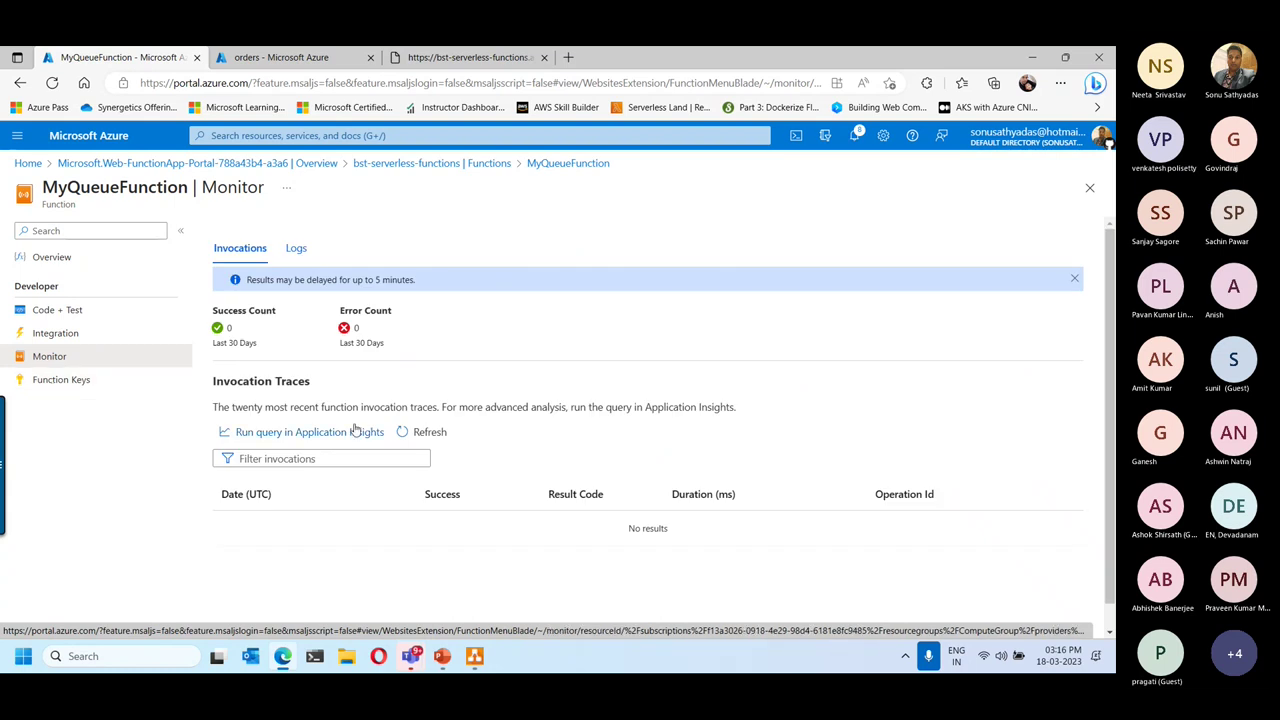
left_click(430, 433)
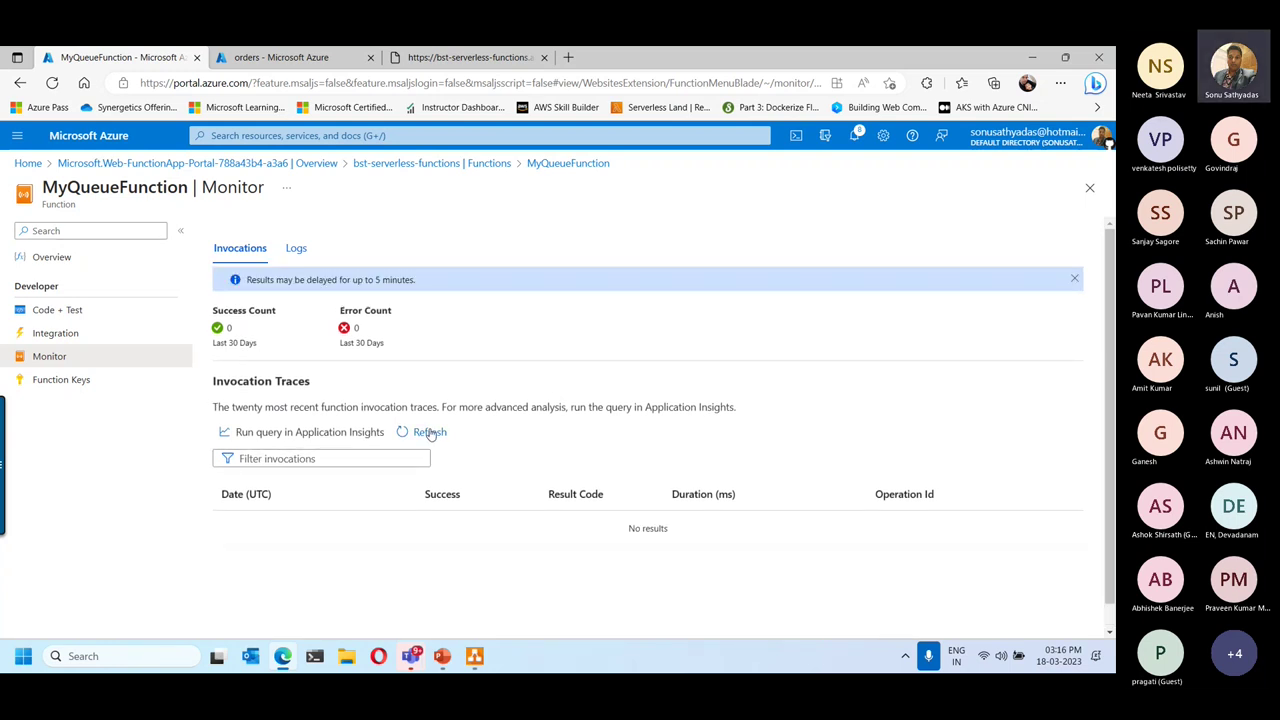
left_click(275, 57)
left_click_drag(228, 333, 334, 334)
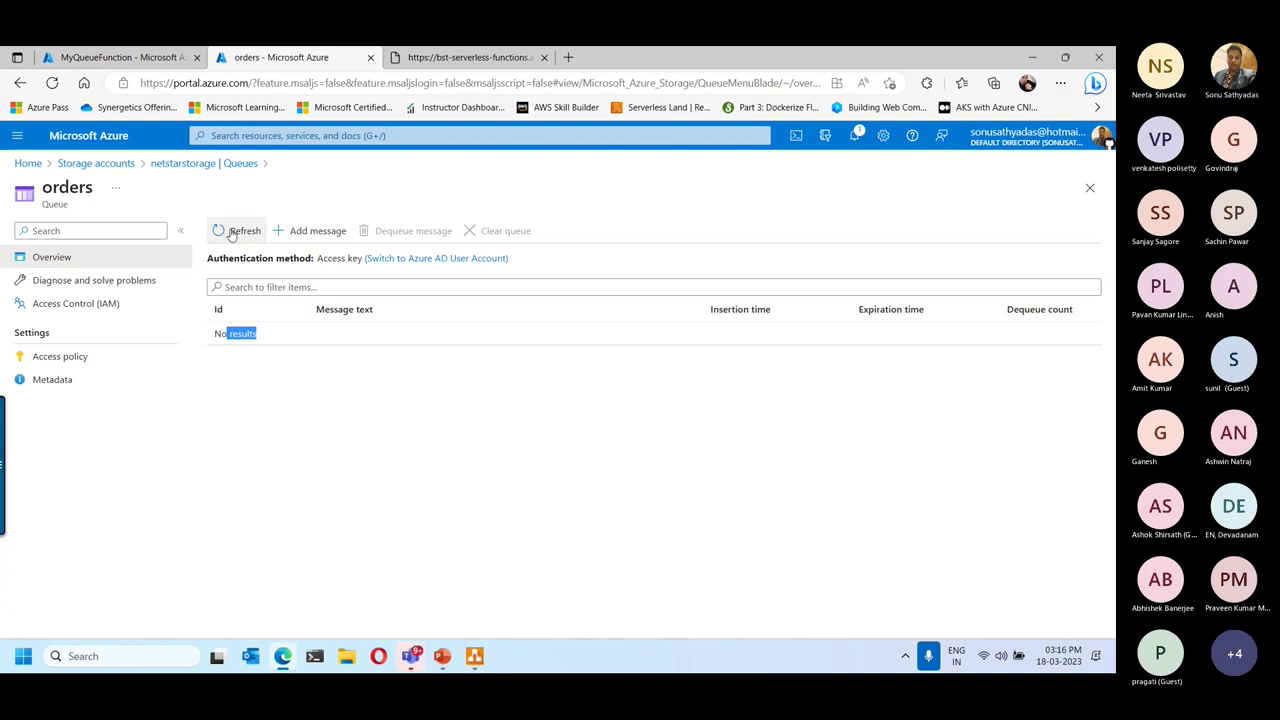
left_click(104, 55)
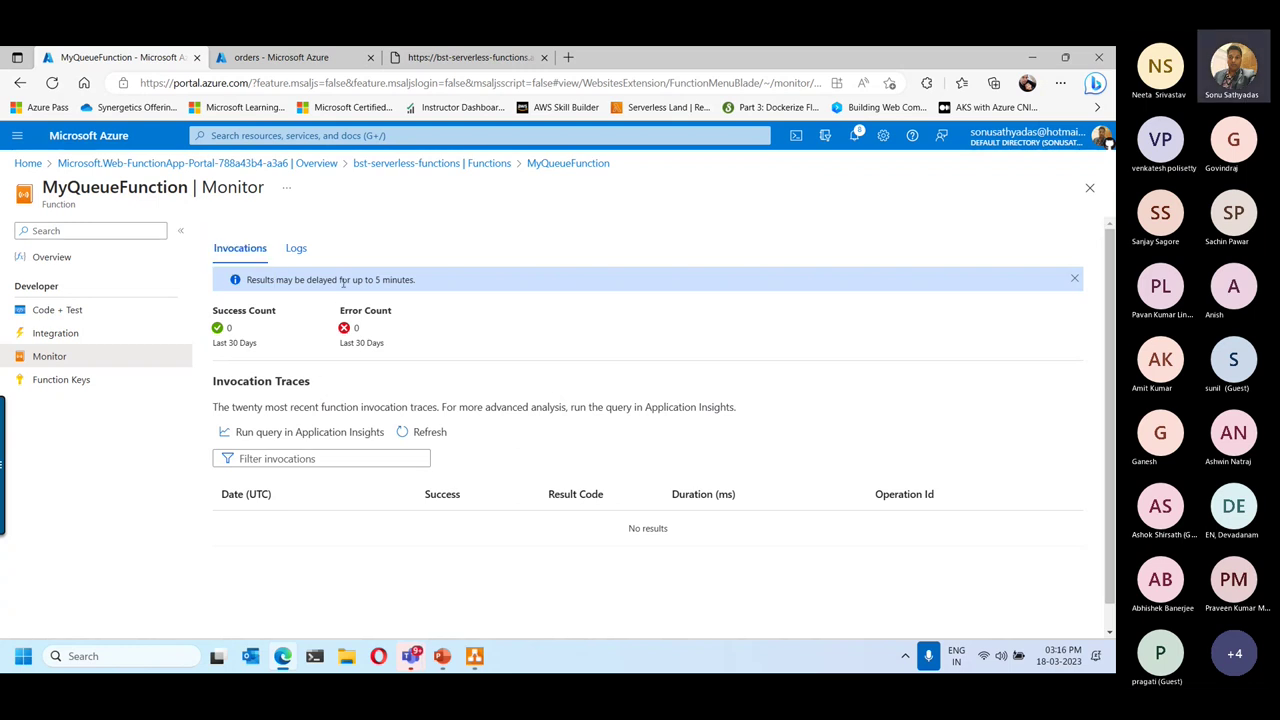
left_click_drag(342, 281, 453, 281)
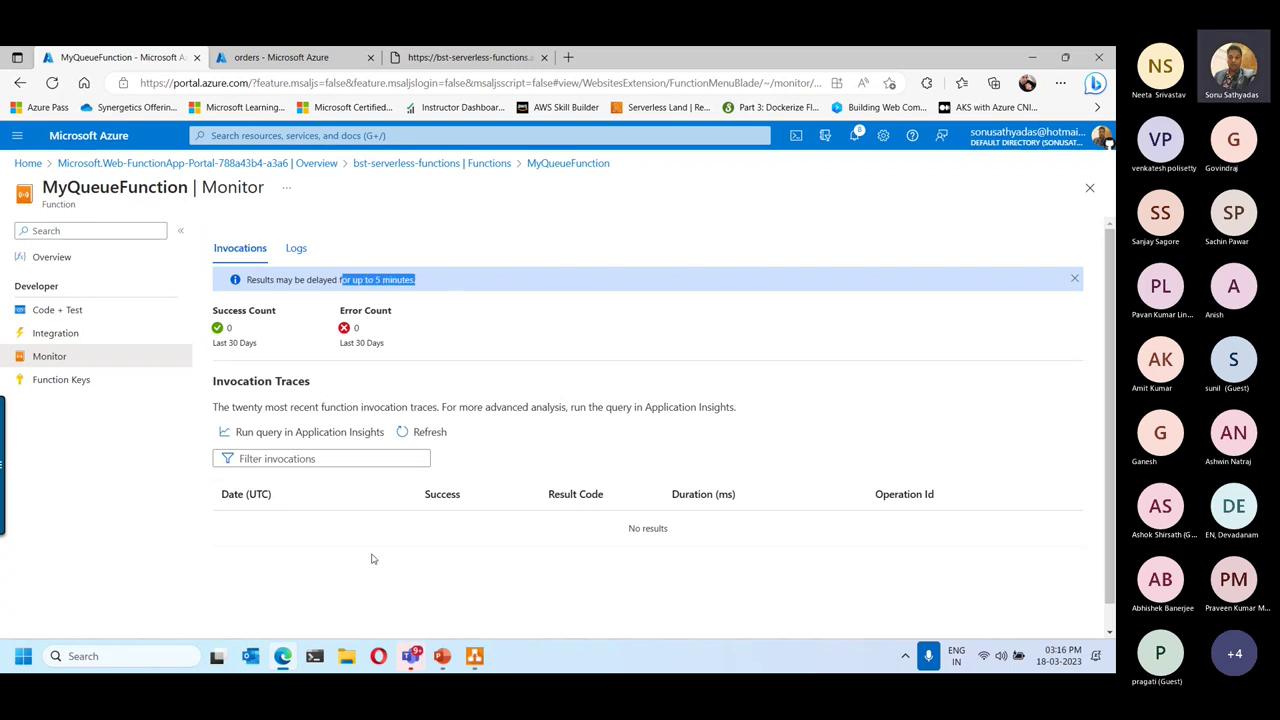
left_click(410, 432)
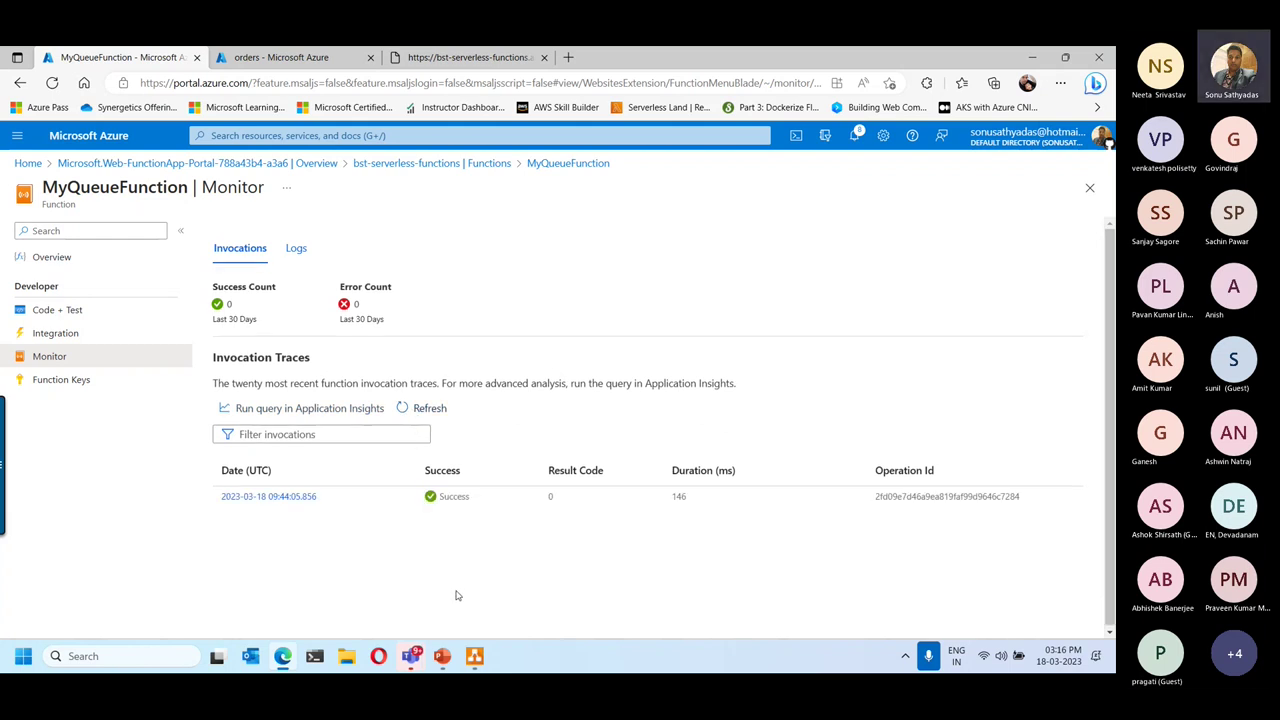
Open the 09:44:05 run's Invocation Details showing 'Welcome to Azure Functions' was processed.
left_click(270, 497)
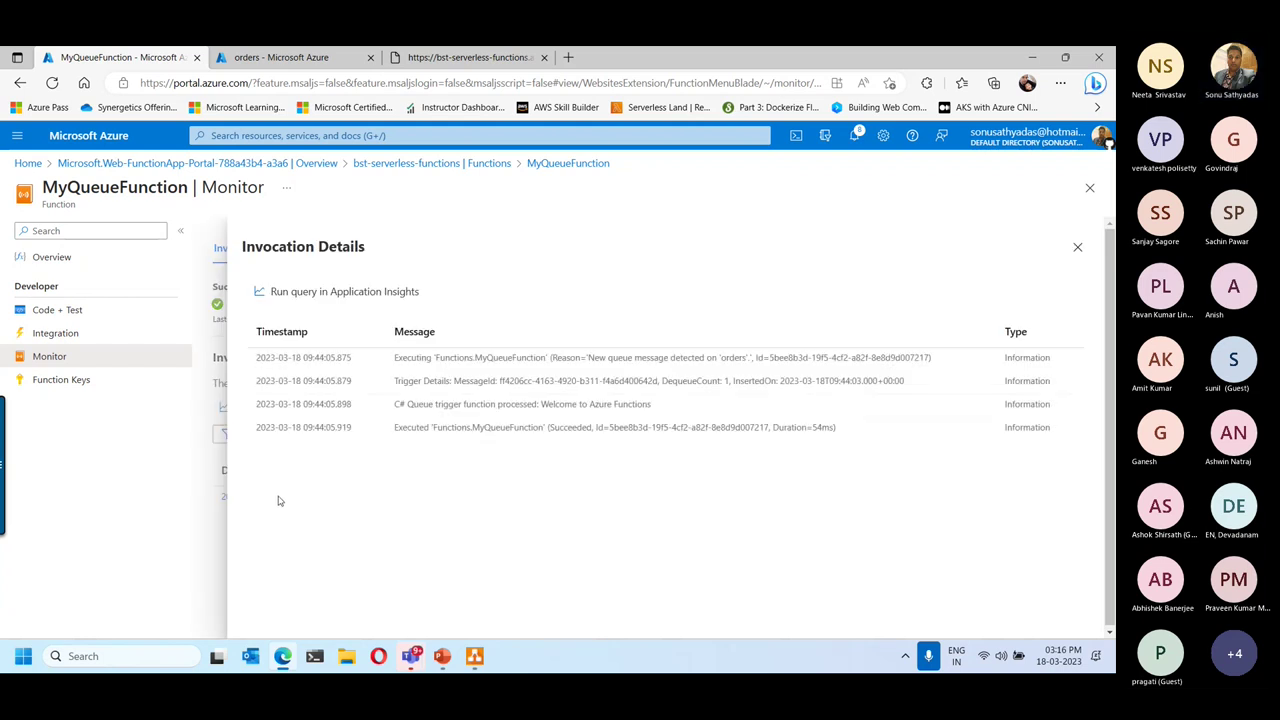
left_click_drag(541, 404, 653, 405)
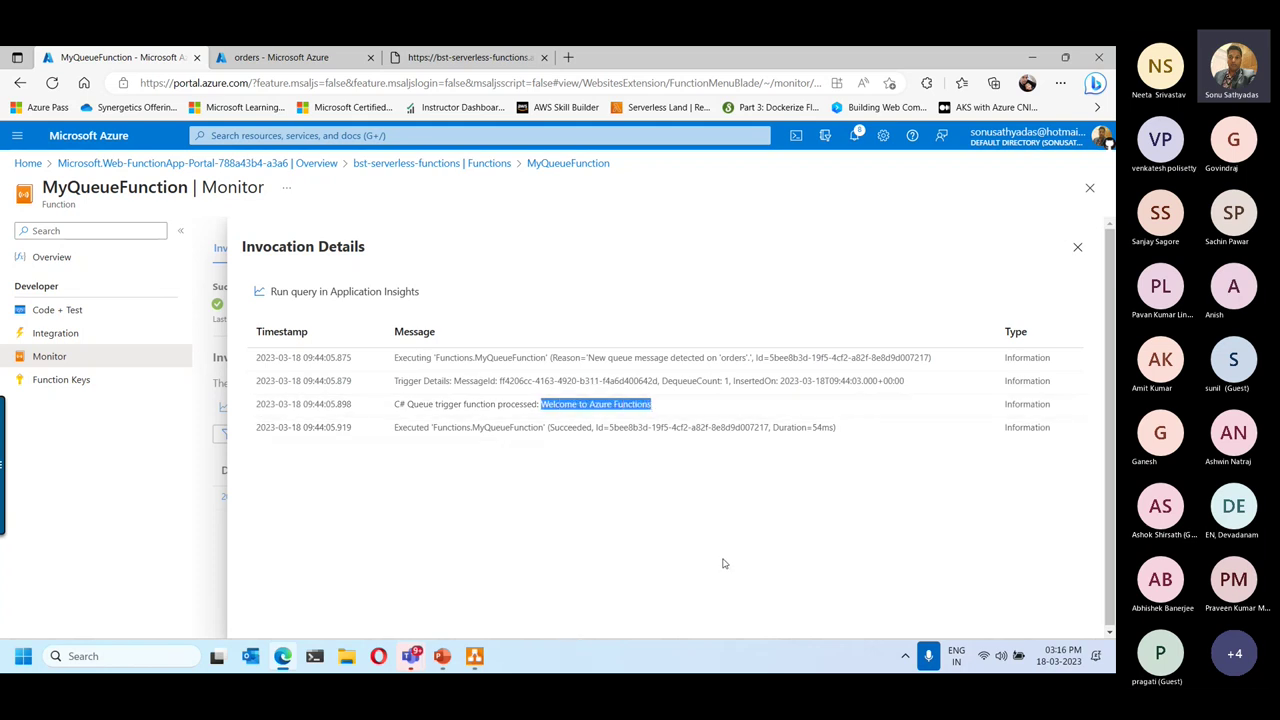
left_click(1077, 248)
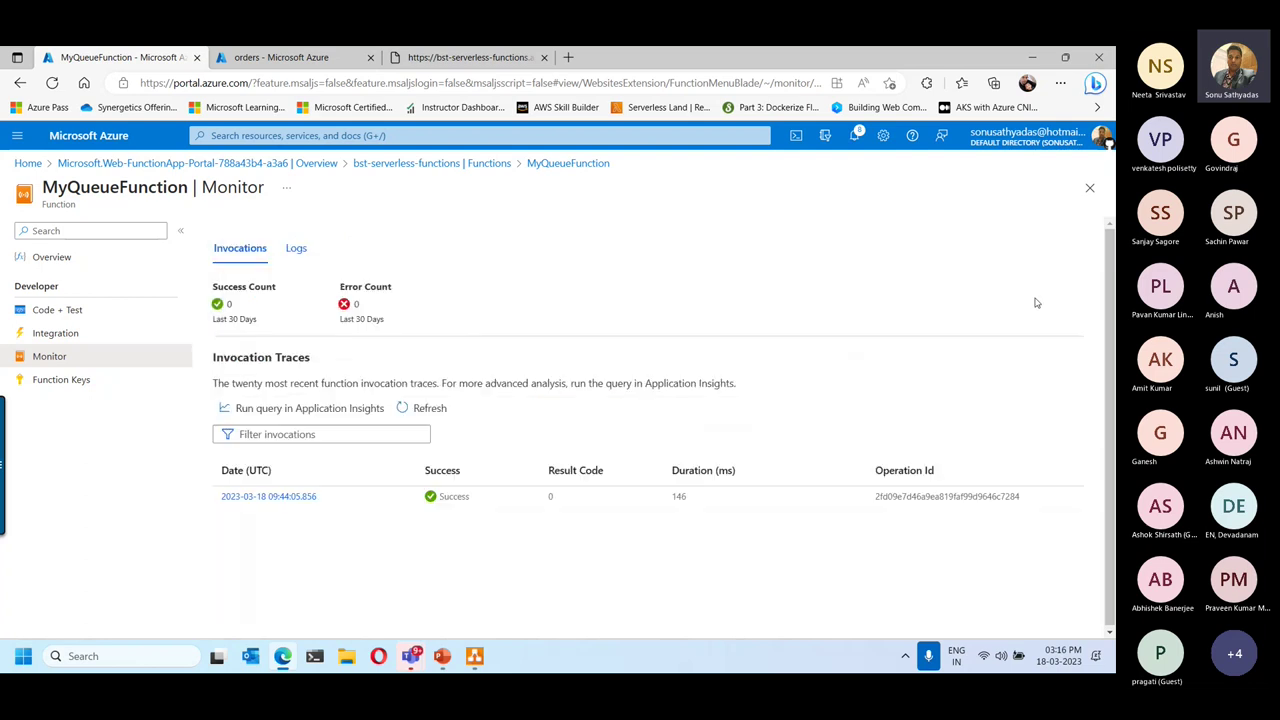
left_click(408, 412)
left_click(268, 496)
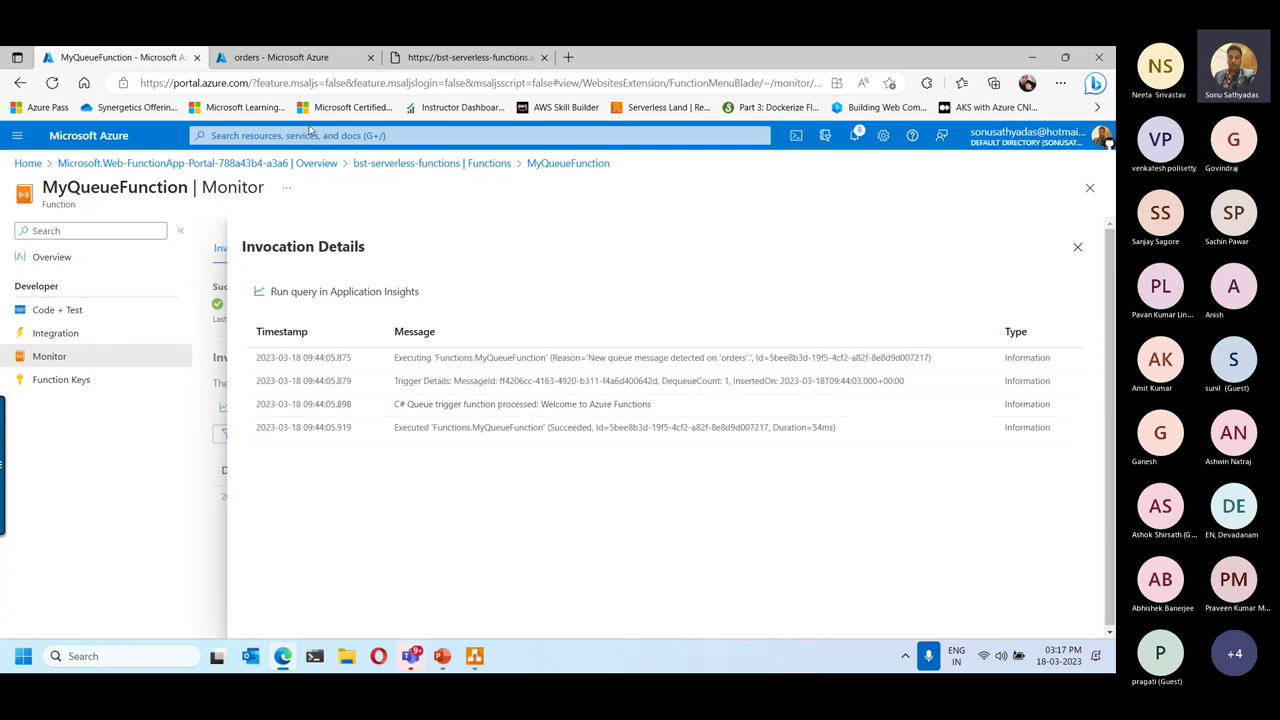
Minimize the browser and Teams windows and bring up the Part2 deck at slide 27.
left_click(1032, 57)
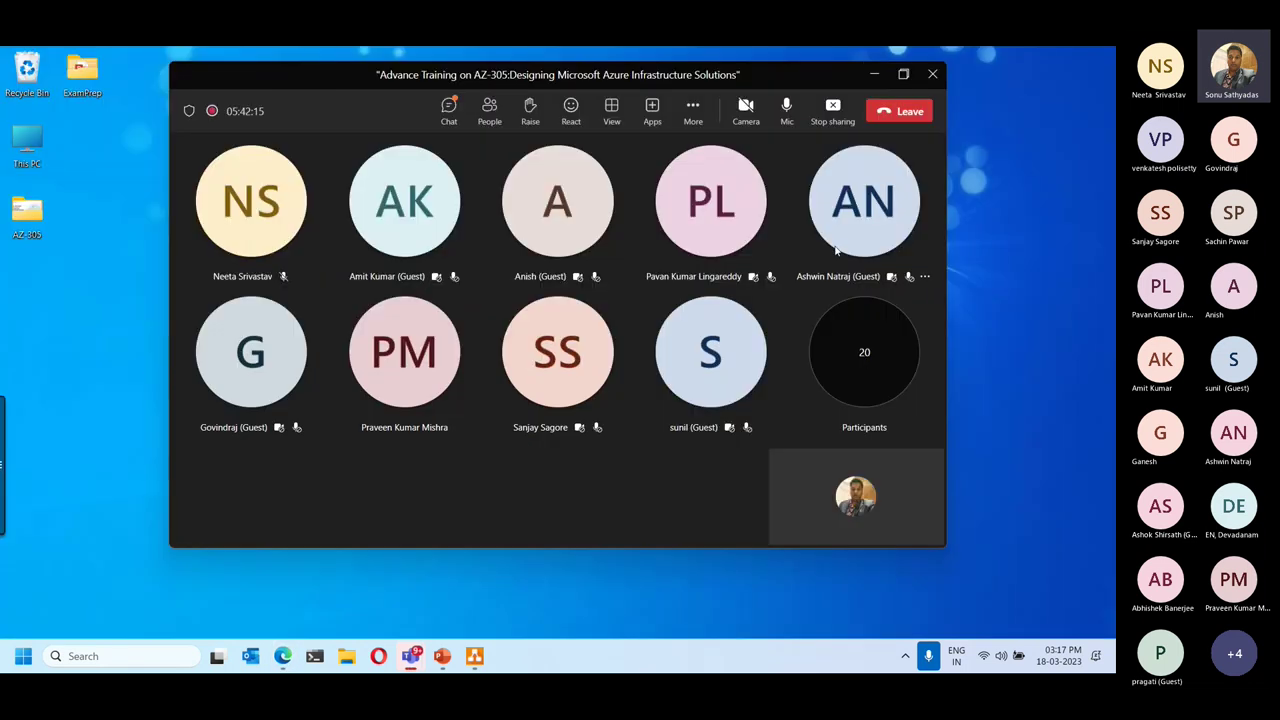
mouse_move(832, 253)
left_click(873, 74)
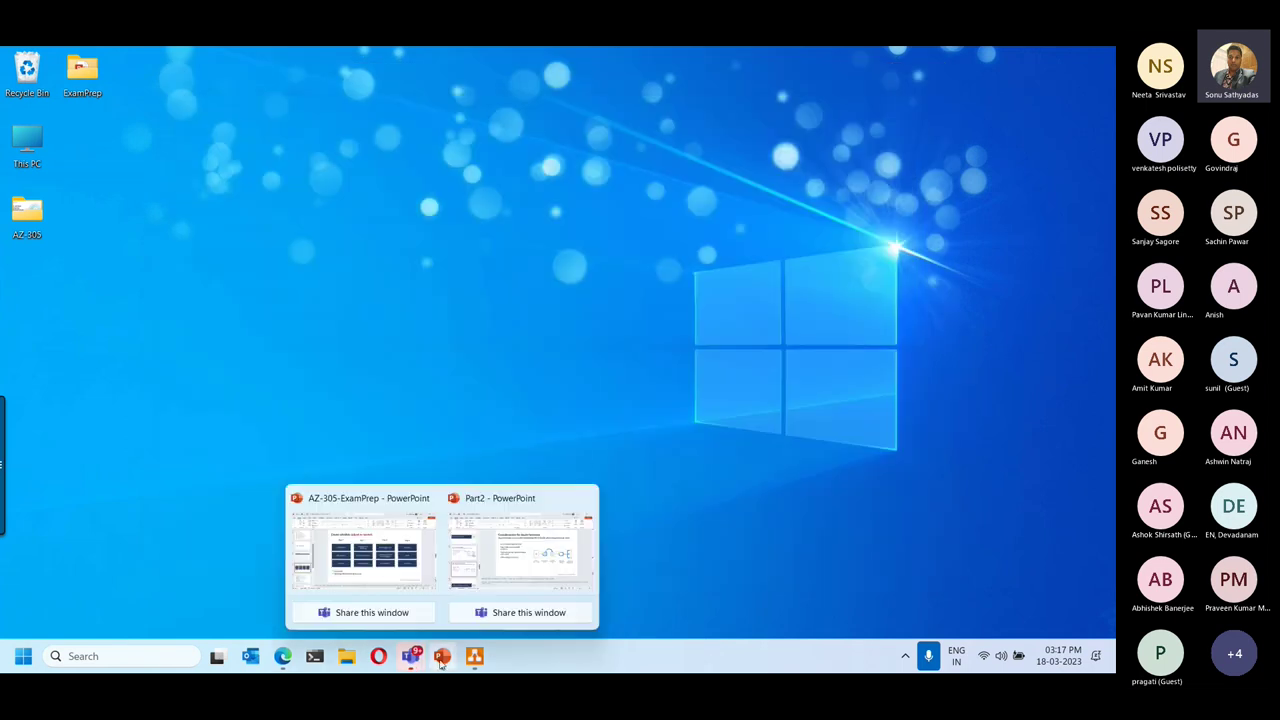
mouse_move(443, 656)
left_click(556, 570)
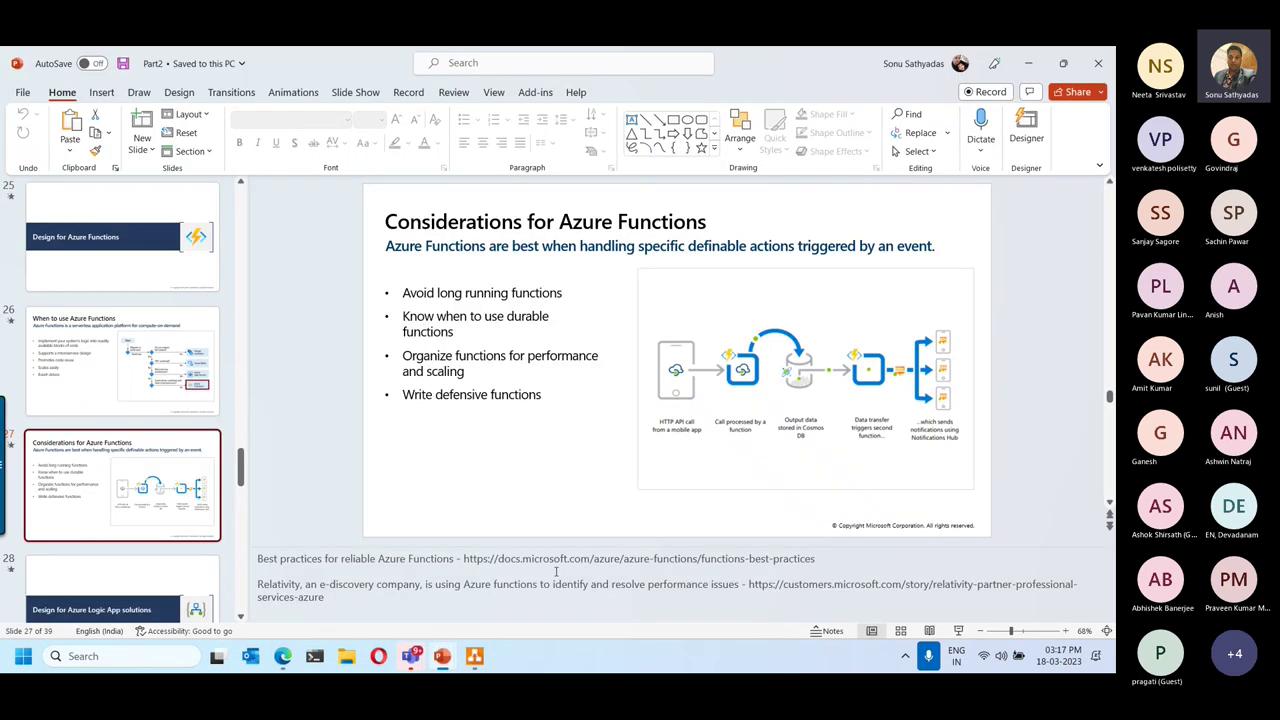